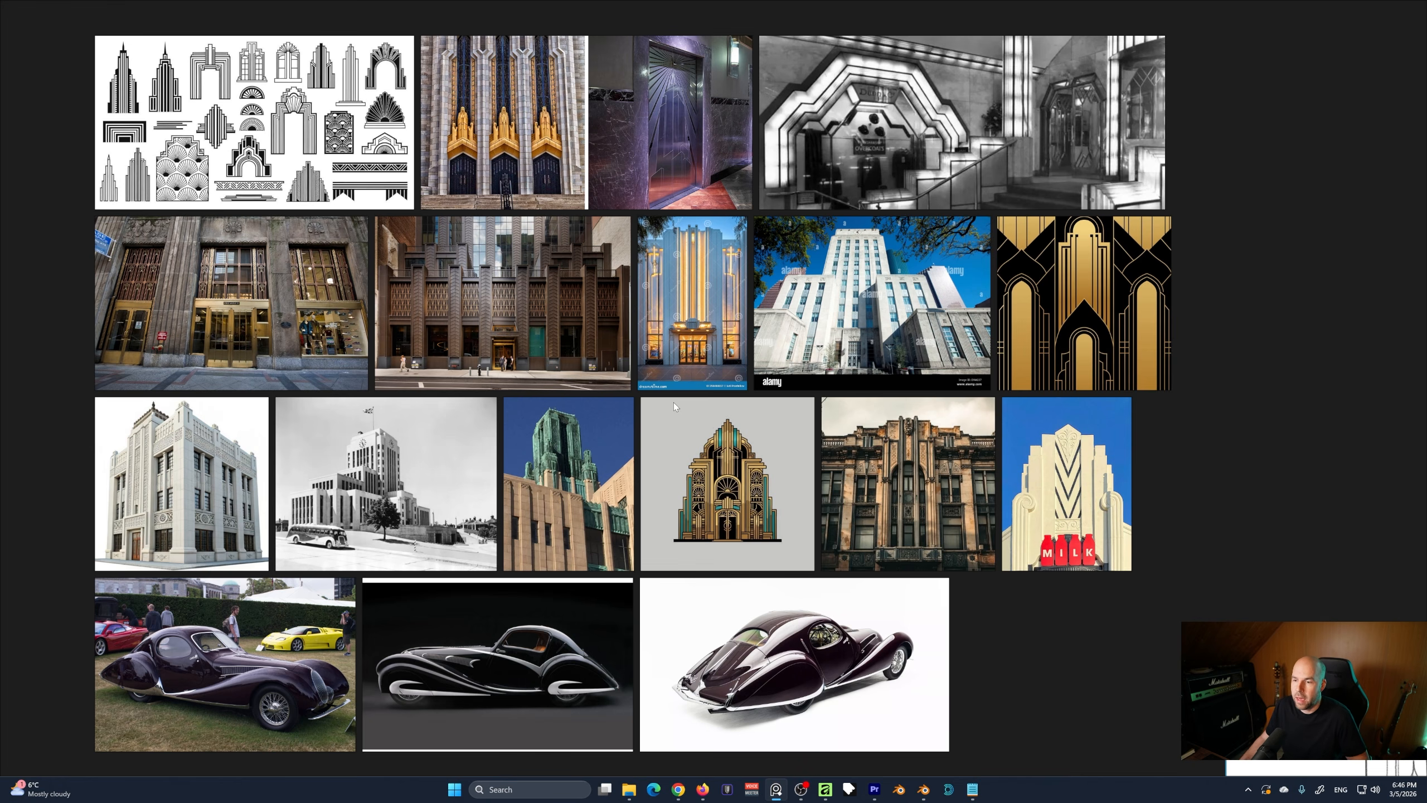
Examine the Art Deco building facades and the vintage teardrop coupe photos on the reference board.
{"action": "scroll", "coordinate": [656, 459], "scroll_direction": "up", "scroll_amount": 3}
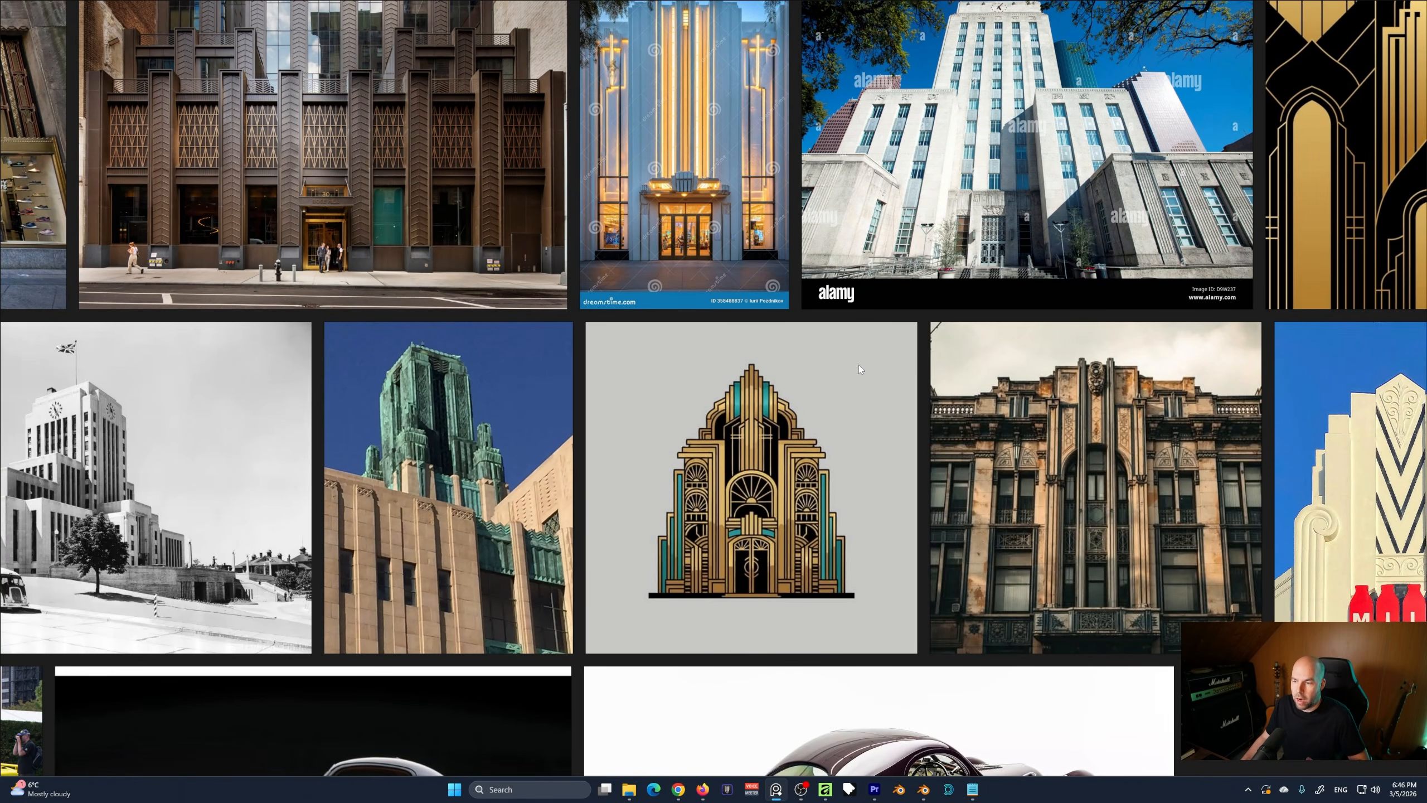
{"action": "scroll", "coordinate": [858, 372], "scroll_direction": "down", "scroll_amount": 3}
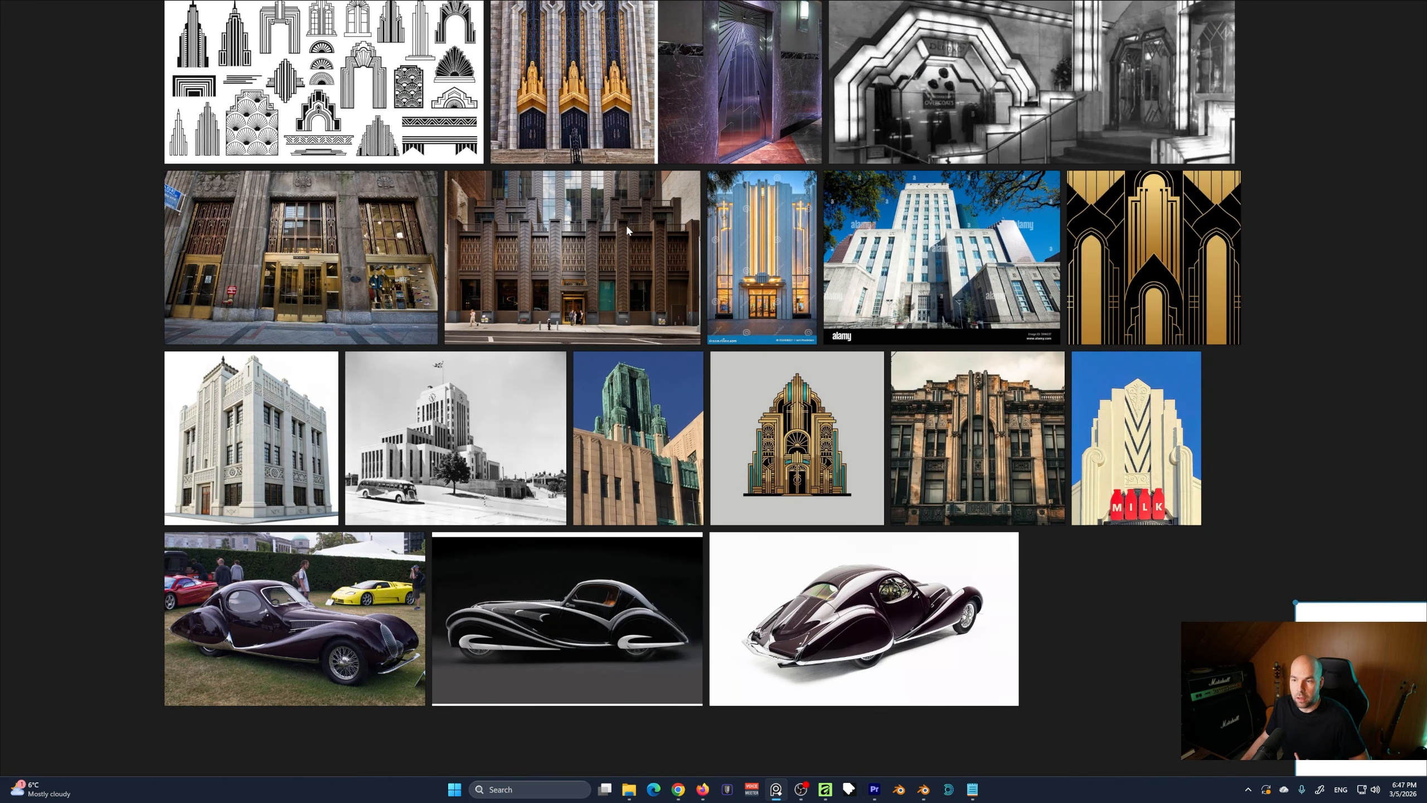
{"action": "scroll", "coordinate": [595, 208], "scroll_direction": "up", "scroll_amount": 6}
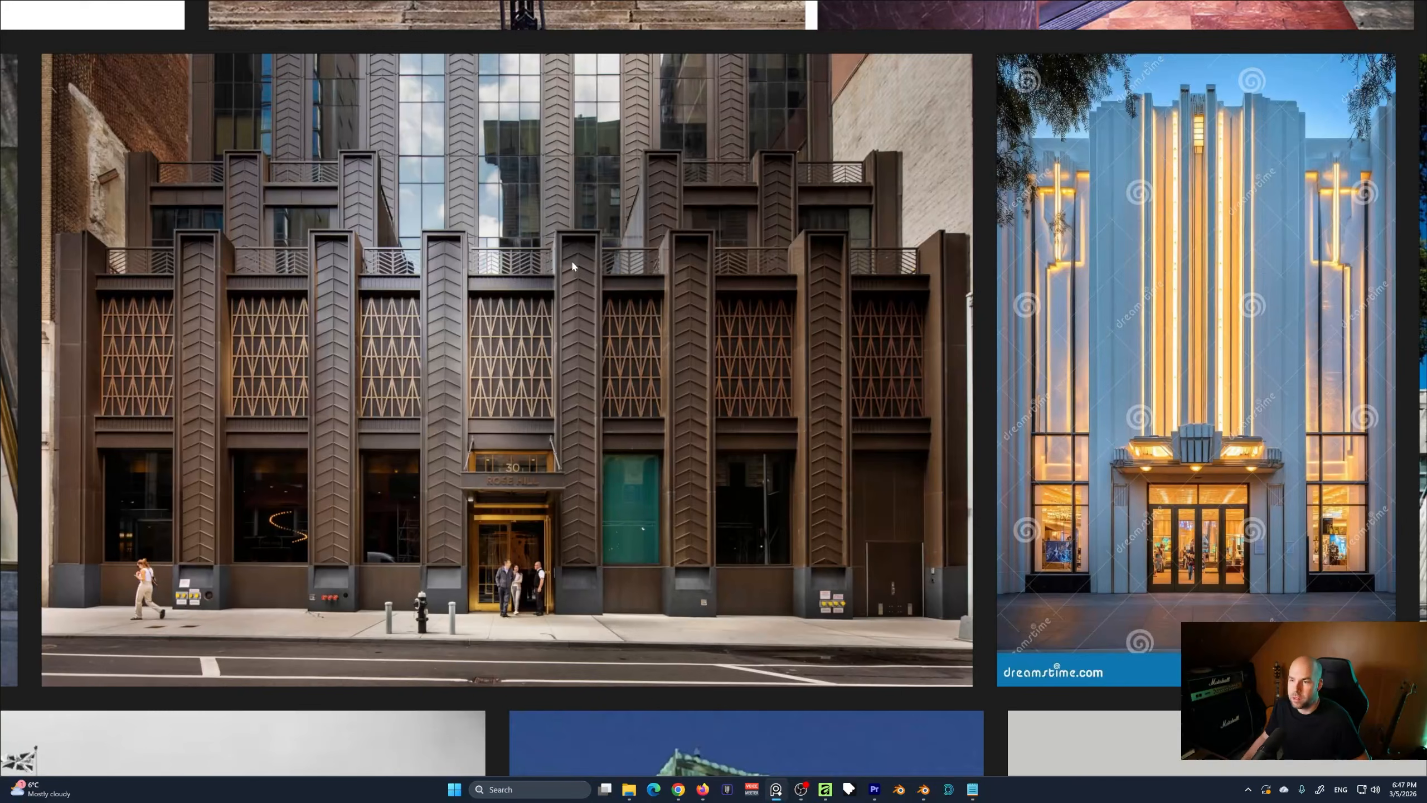
{"action": "middle_click_drag", "start_coordinate": [502, 353], "coordinate": [563, 361]}
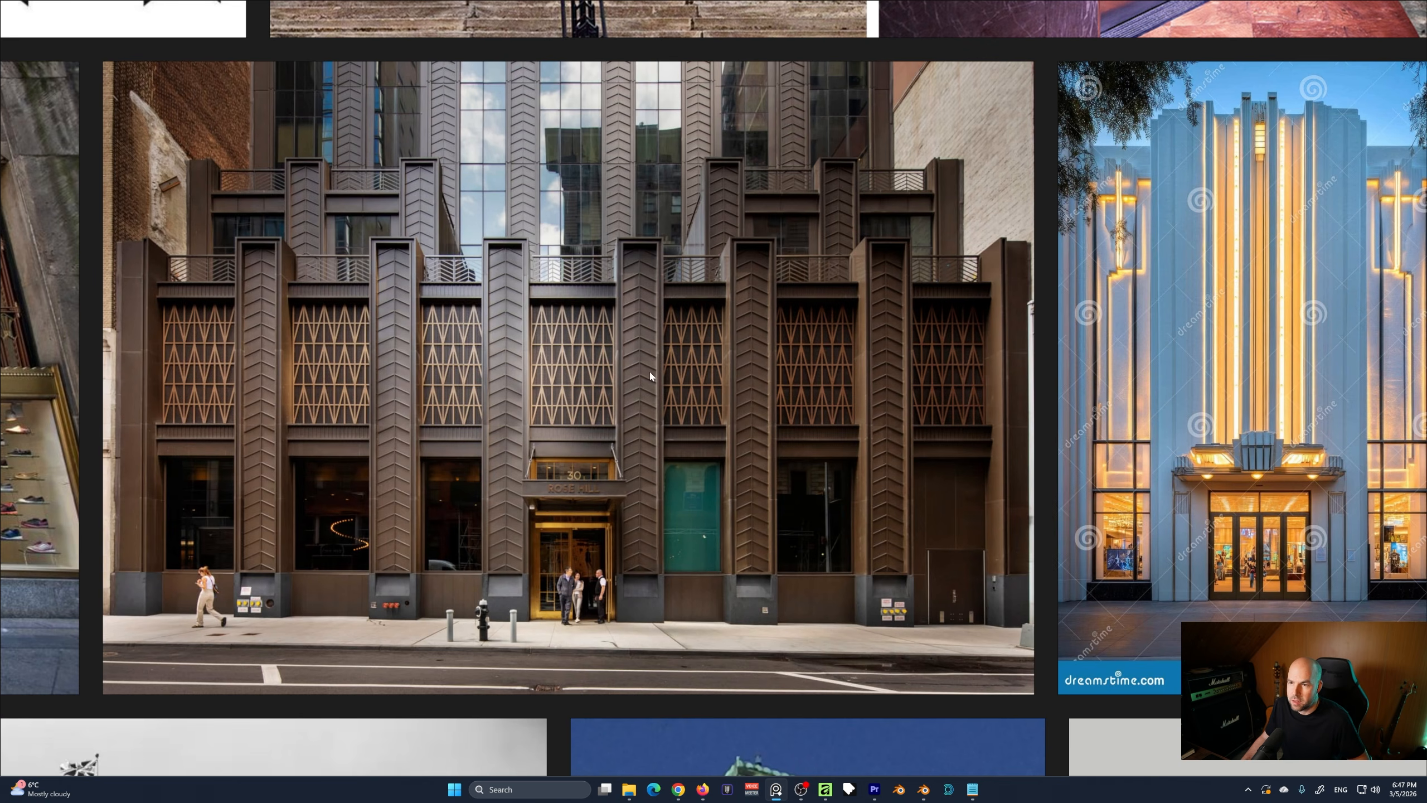
{"action": "scroll", "coordinate": [650, 376], "scroll_direction": "down", "scroll_amount": 3}
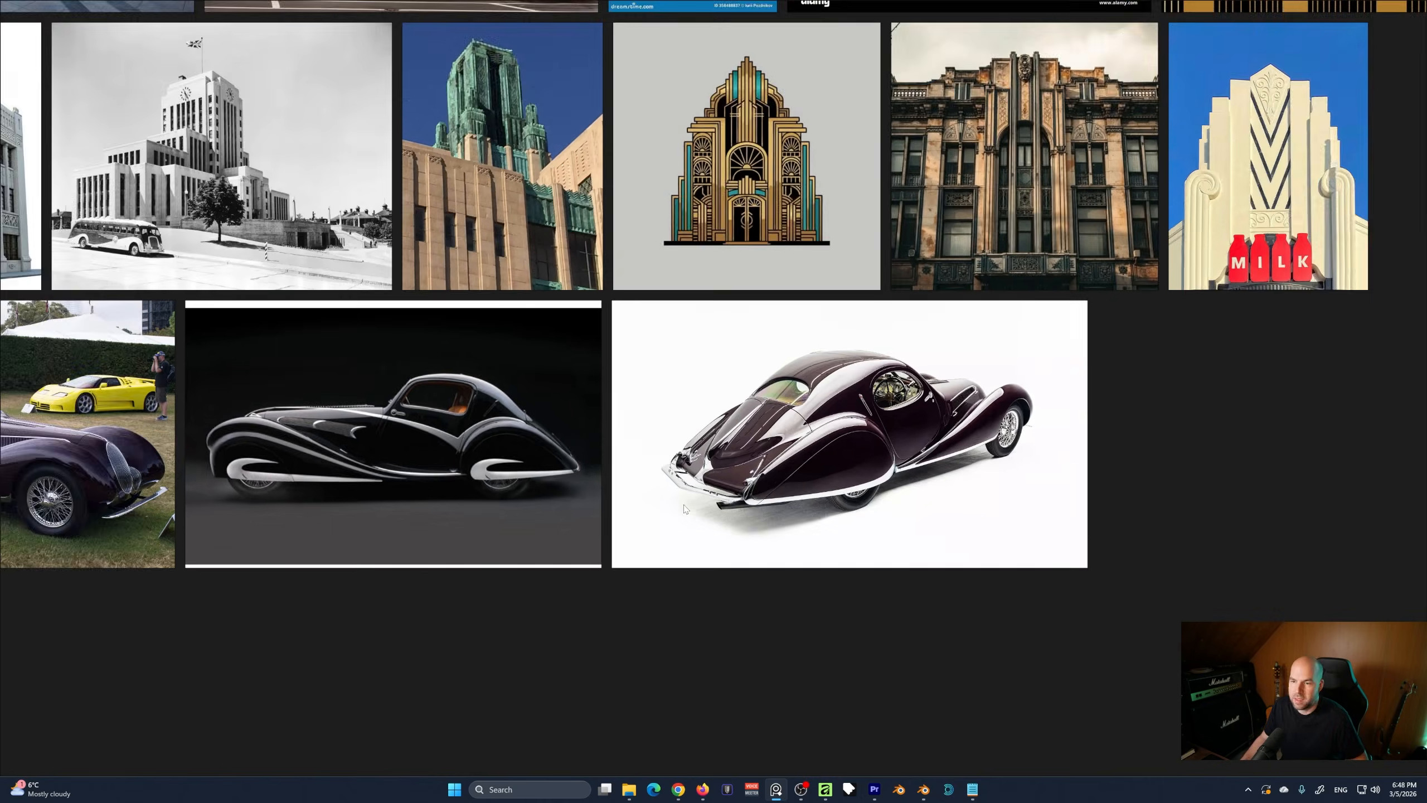
{"action": "scroll", "coordinate": [685, 509], "scroll_direction": "up", "scroll_amount": 2}
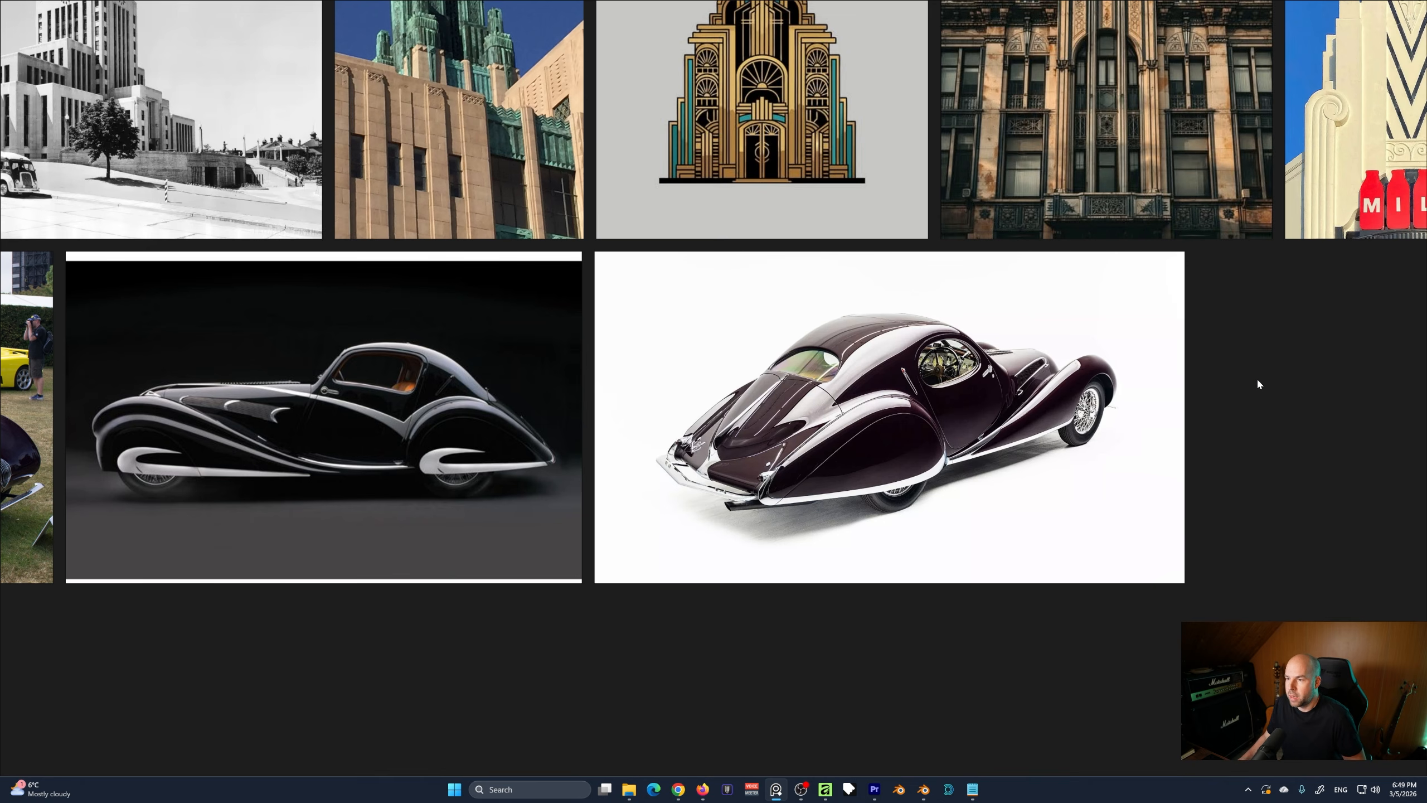
{"action": "scroll", "coordinate": [993, 313], "scroll_direction": "down", "scroll_amount": 5}
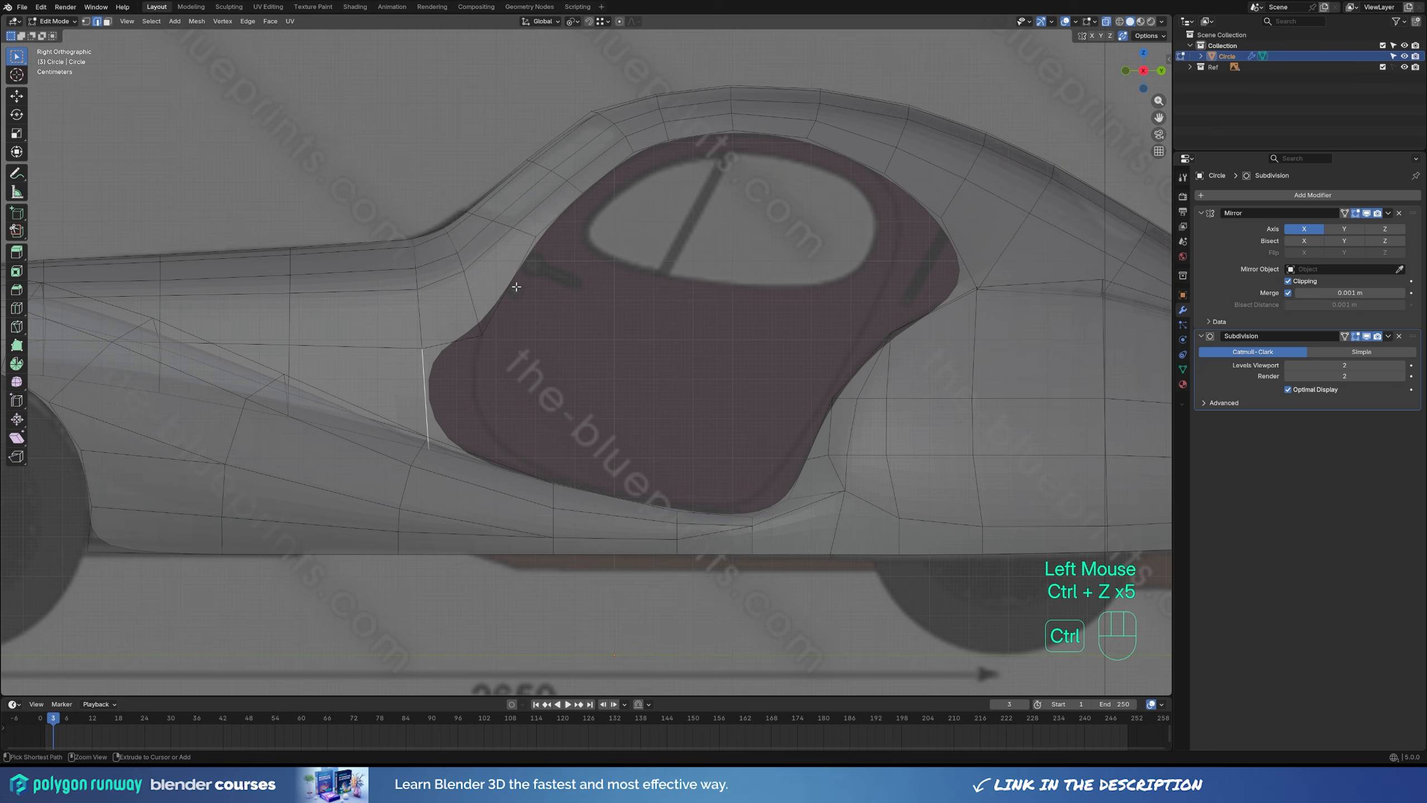
Extrude the edge at the front of the door opening and move its two new vertices onto the blueprint's door outline.
{"action": "left_click", "coordinate": [488, 339]}
{"action": "key", "text": "e"}
{"action": "left_click", "coordinate": [481, 415]}
{"action": "left_click", "coordinate": [486, 340]}
{"action": "key", "text": "g"}
{"action": "left_click", "coordinate": [482, 340]}
{"action": "left_click", "coordinate": [481, 416]}
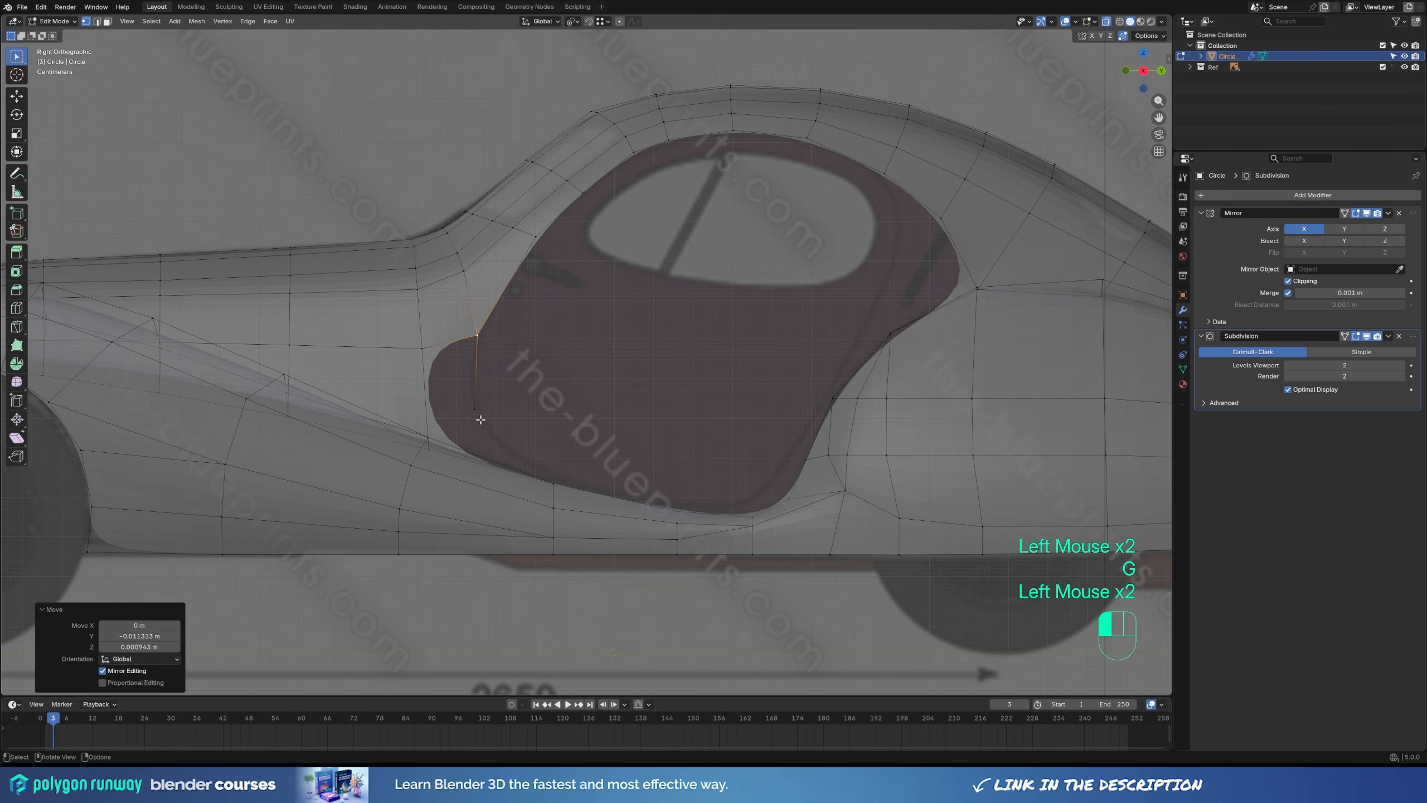
{"action": "key", "text": "g"}
{"action": "left_click", "coordinate": [505, 440]}
Fill the gap between the extruded edge and the neighbouring body edge at the front of the door opening.
{"action": "key", "text": "2"}
{"action": "left_click", "coordinate": [484, 388]}
{"action": "left_click", "coordinate": [426, 393], "text": "shift"}
{"action": "key", "text": "f"}
Move the front corner vertex of the door opening onto the outline and adjust a vertex on its lower edge vertically.
{"action": "key", "text": "1"}
{"action": "left_click", "coordinate": [499, 429]}
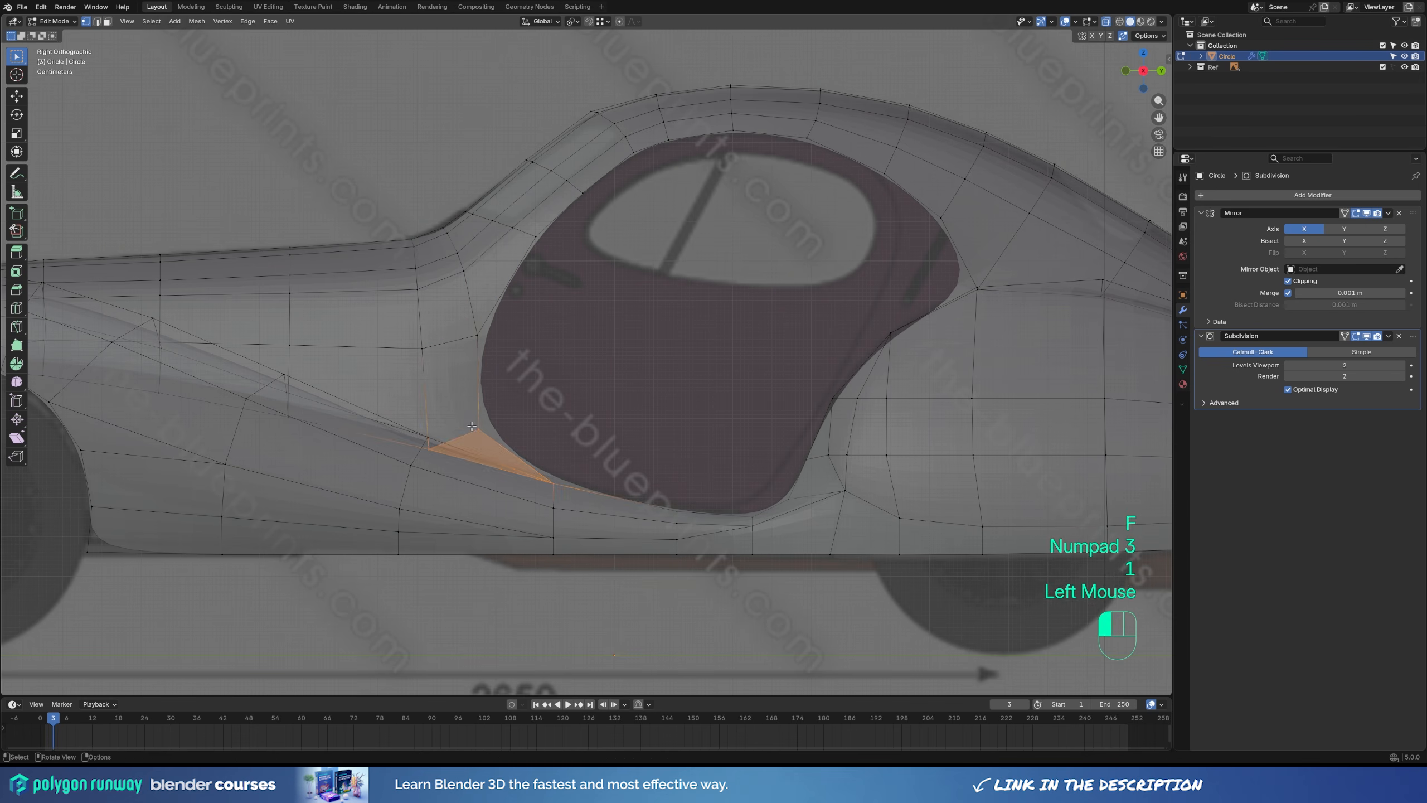
{"action": "key", "text": "g"}
{"action": "left_click", "coordinate": [557, 424]}
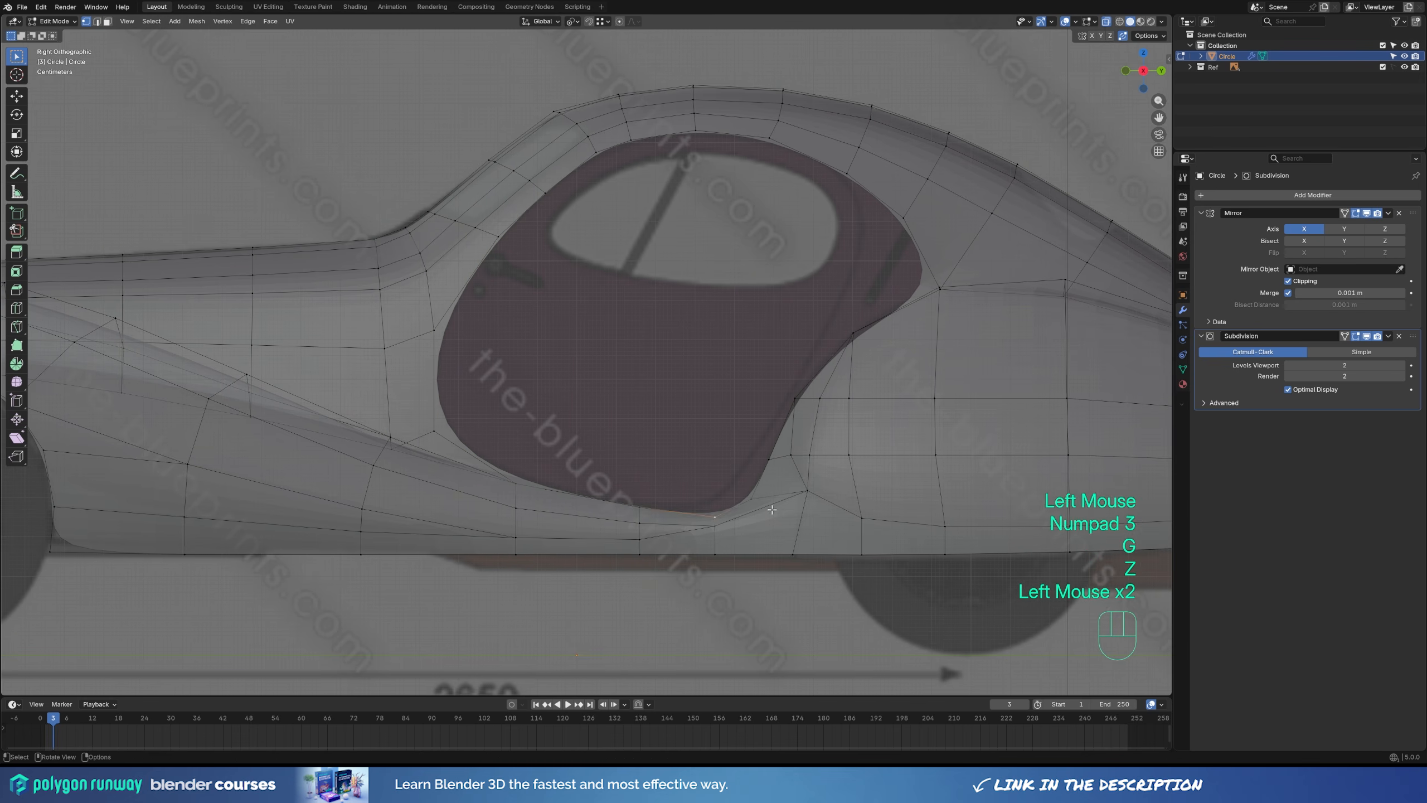
{"action": "key", "text": "g"}
{"action": "key", "text": "z"}
{"action": "left_click", "coordinate": [743, 493]}
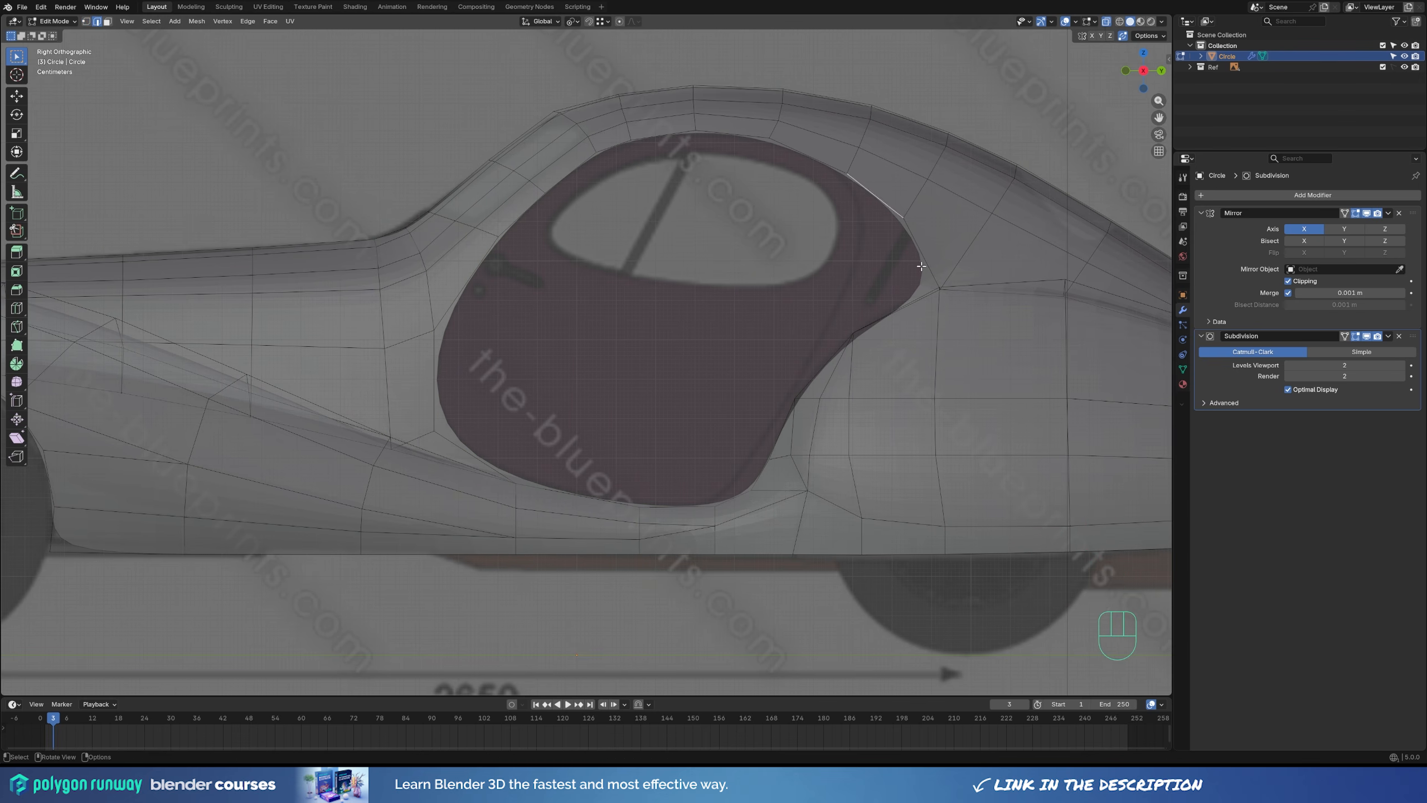
Extrude the edge at the upper rear of the door opening inward and move its lower vertex toward the door outline.
{"action": "left_click", "coordinate": [921, 264]}
{"action": "key", "text": "e"}
{"action": "left_click", "coordinate": [860, 288]}
{"action": "key", "text": "1"}
{"action": "left_click", "coordinate": [876, 294]}
{"action": "key", "text": "g"}
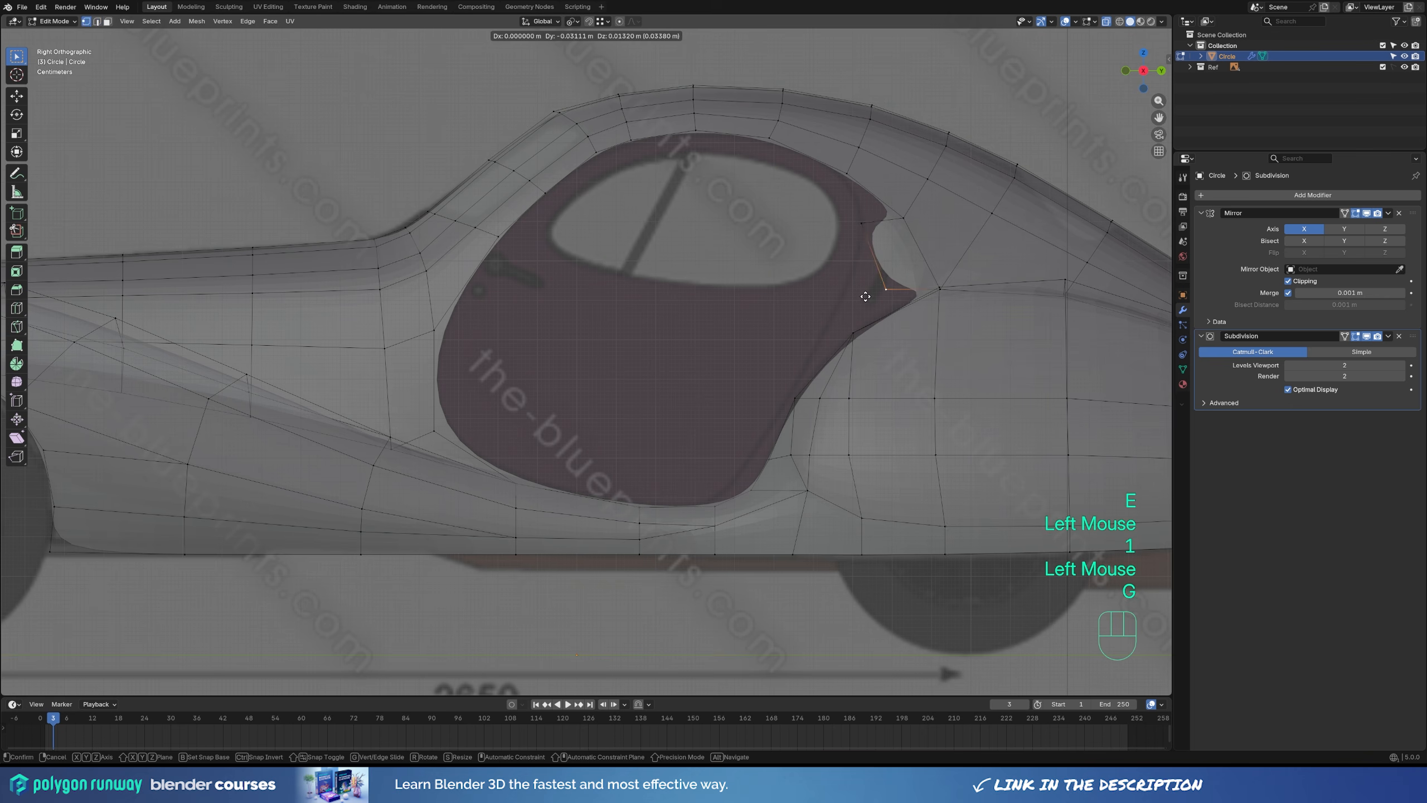
{"action": "left_click", "coordinate": [843, 283]}
Fill the gap between the extruded edge and the roof-side edge, and fit the upper rear vertex to the door outline.
{"action": "key", "text": "2"}
{"action": "left_click", "coordinate": [880, 219]}
{"action": "left_click", "coordinate": [874, 194], "text": "shift"}
{"action": "key", "text": "f"}
{"action": "key", "text": "1"}
{"action": "left_click", "coordinate": [863, 223]}
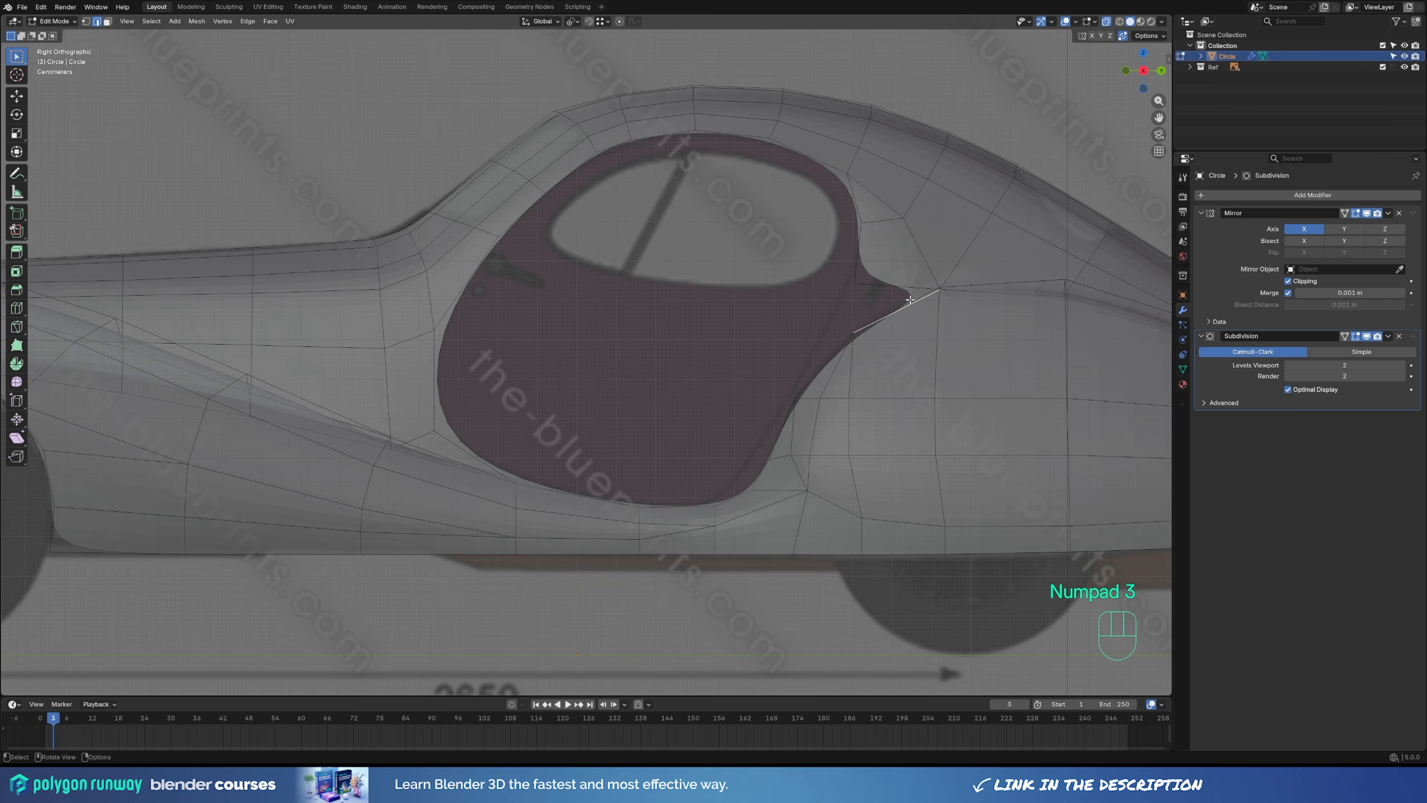
Extrude the edge below the rear corner, snap it to the adjoining vertex, and slide its lower vertex onto the door outline.
{"action": "key", "text": "e"}
{"action": "left_click", "coordinate": [820, 292]}
{"action": "key", "text": "g"}
{"action": "left_click", "coordinate": [848, 286], "text": "ctrl"}
{"action": "key", "text": "1"}
{"action": "left_click", "coordinate": [778, 327]}
{"action": "key", "text": "g"}
{"action": "key", "text": "g"}
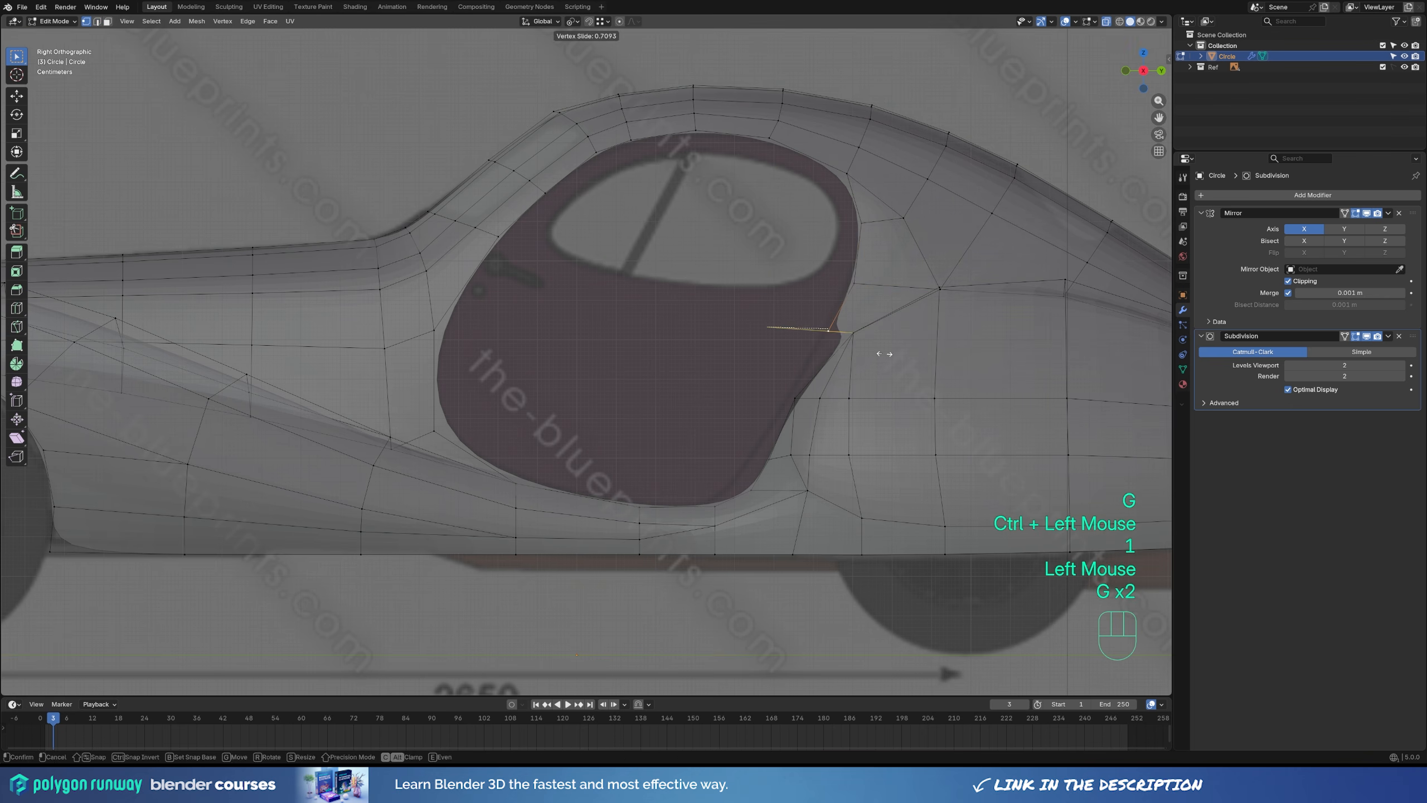
{"action": "left_click", "coordinate": [876, 344]}
Slide the vertices along the rear edge of the door opening to follow the blueprint's door outline.
{"action": "left_click", "coordinate": [864, 276]}
{"action": "key", "text": "g"}
{"action": "key", "text": "g"}
{"action": "key", "text": "Escape"}
{"action": "key", "text": "g"}
{"action": "key", "text": "g"}
{"action": "left_click", "coordinate": [874, 265]}
{"action": "key", "text": "g"}
{"action": "key", "text": "g"}
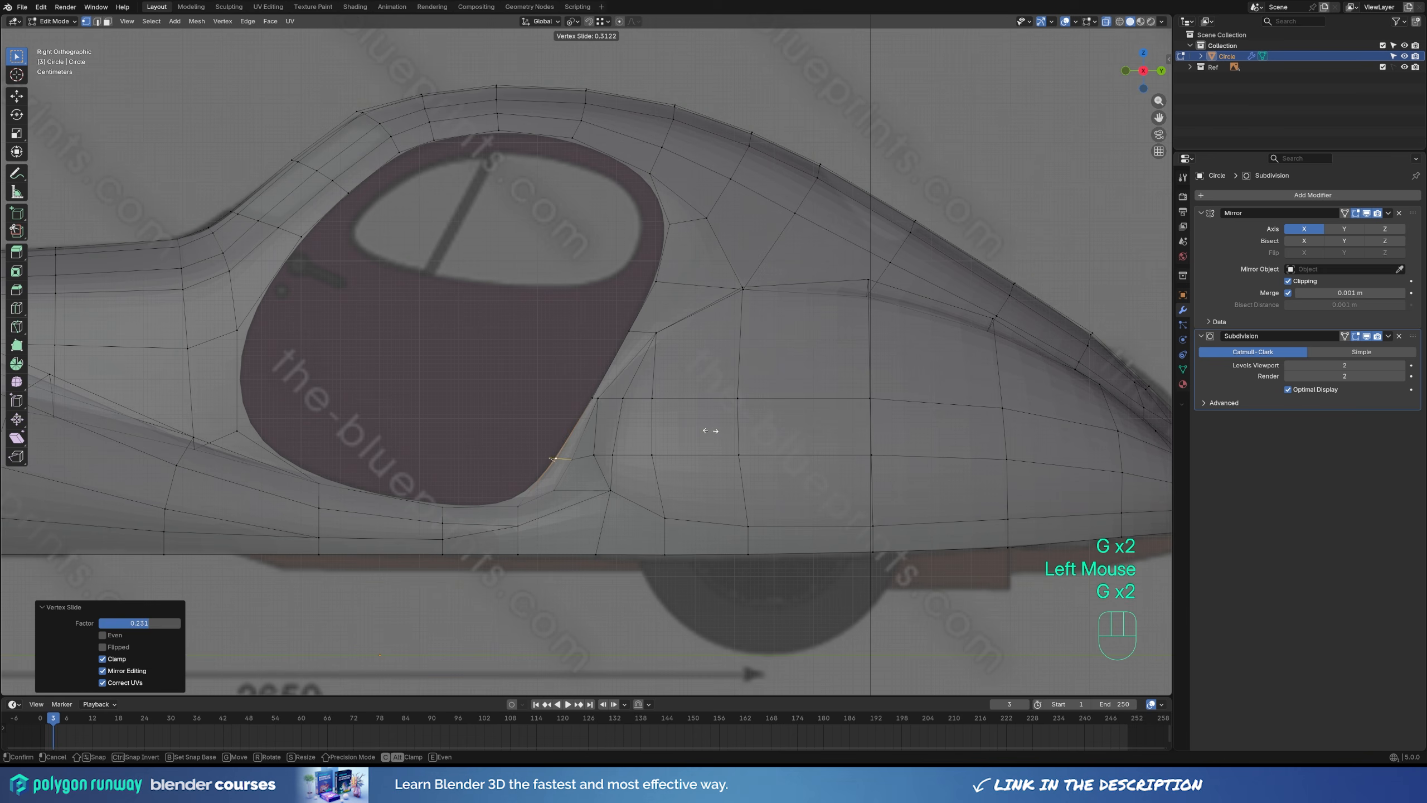
{"action": "left_click", "coordinate": [709, 431]}
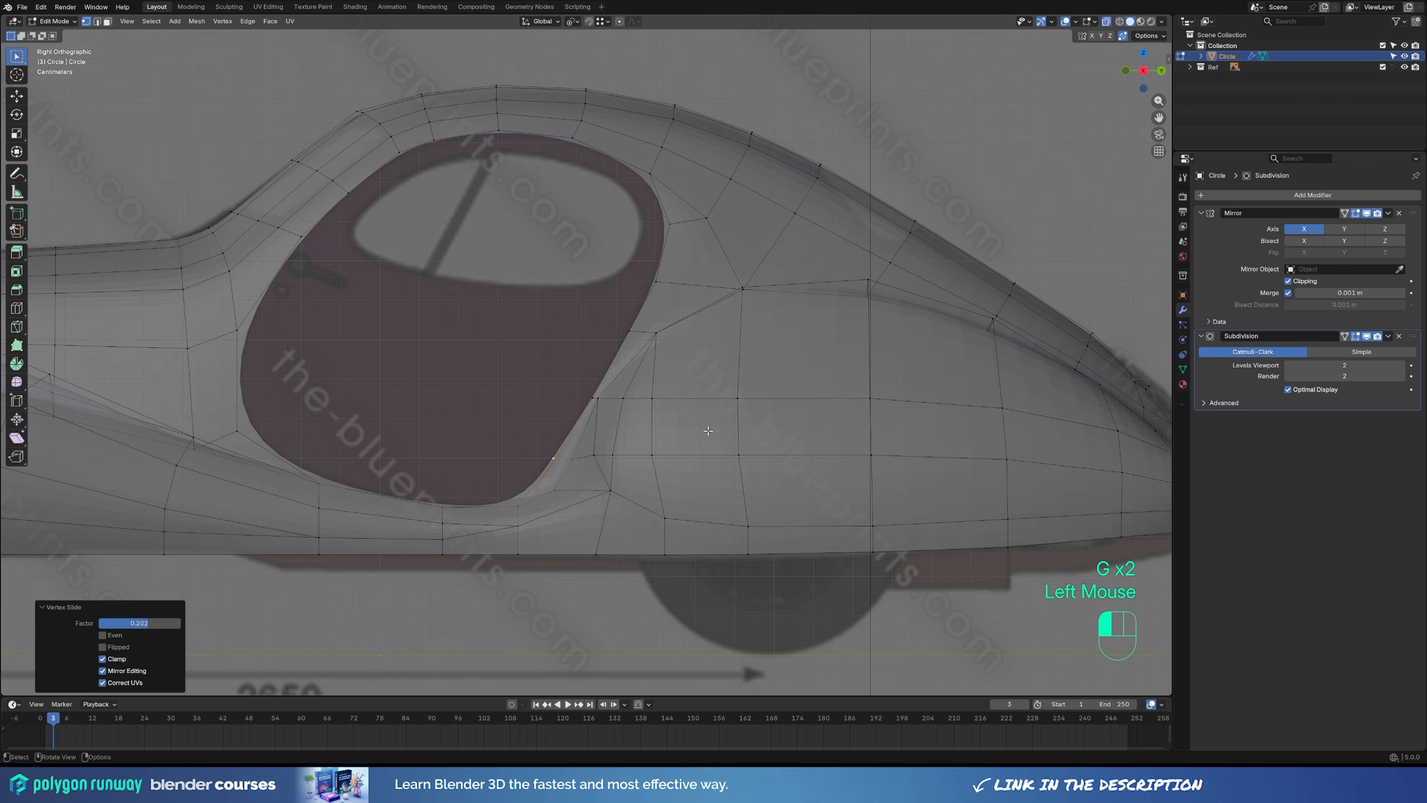
Try to slide the lower rear vertex of the door opening along its edge.
{"action": "left_click", "coordinate": [595, 399]}
{"action": "left_click", "coordinate": [556, 460]}
{"action": "key", "text": "g"}
{"action": "key", "text": "g"}
{"action": "left_click", "coordinate": [579, 467]}
{"action": "key", "text": "Escape"}
{"action": "key", "text": "ctrl+z"}
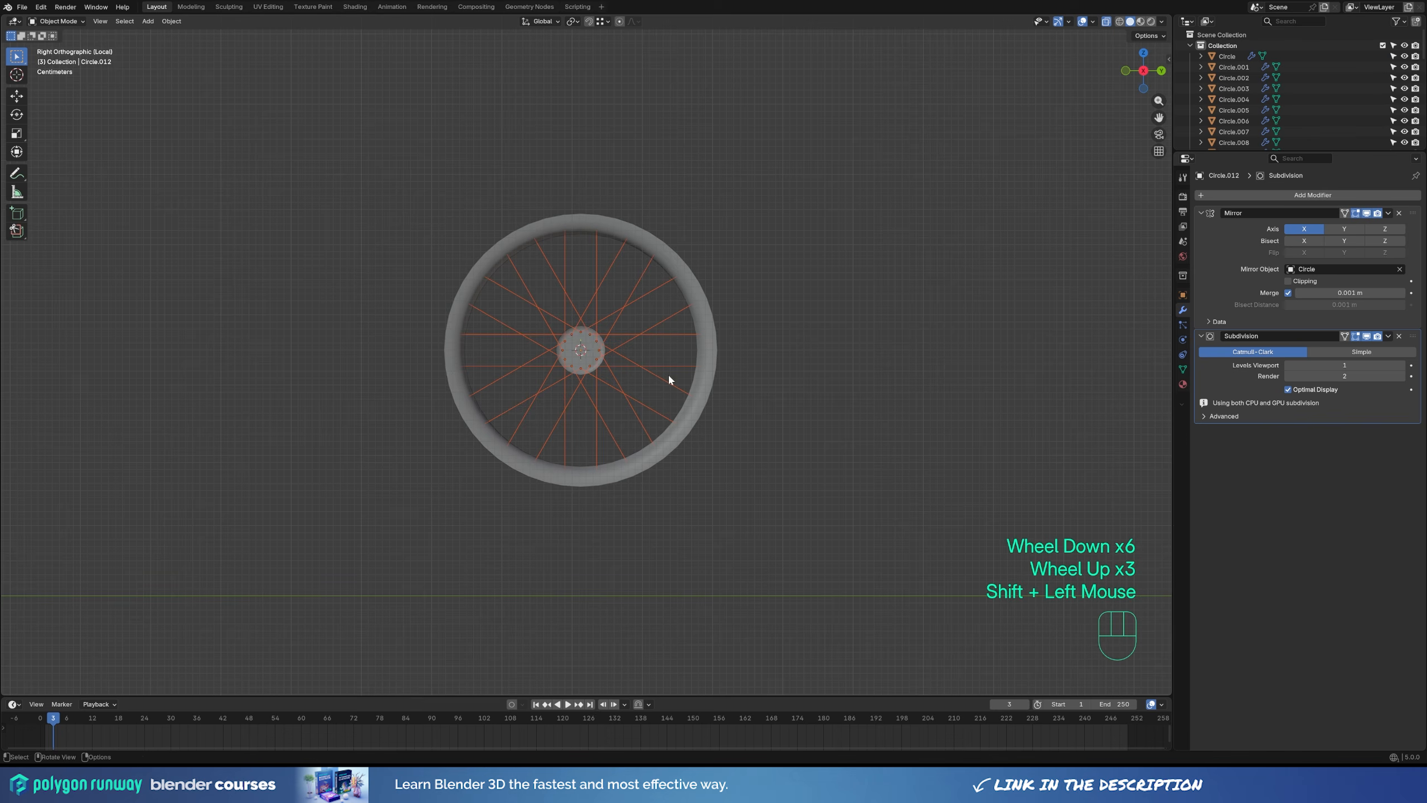
Join the wheel spoke objects into one object and convert it to a curve.
{"action": "mouse_move", "coordinate": [667, 373]}
{"action": "middle_mouse_down"}
{"action": "mouse_move", "coordinate": [698, 341]}
{"action": "mouse_move", "coordinate": [628, 319]}
{"action": "mouse_move", "coordinate": [656, 367]}
{"action": "middle_mouse_up"}
{"action": "left_click", "coordinate": [593, 284], "text": "shift"}
{"action": "scroll", "coordinate": [693, 316], "scroll_direction": "up", "scroll_amount": 1}
{"action": "key", "text": "ctrl+j"}
{"action": "right_click", "coordinate": [656, 367]}
{"action": "left_click", "coordinate": [730, 371]}
Give the spoke curves a round bevel with a depth of 0.003 m and a resolution of 2.
{"action": "left_click", "coordinate": [1183, 354]}
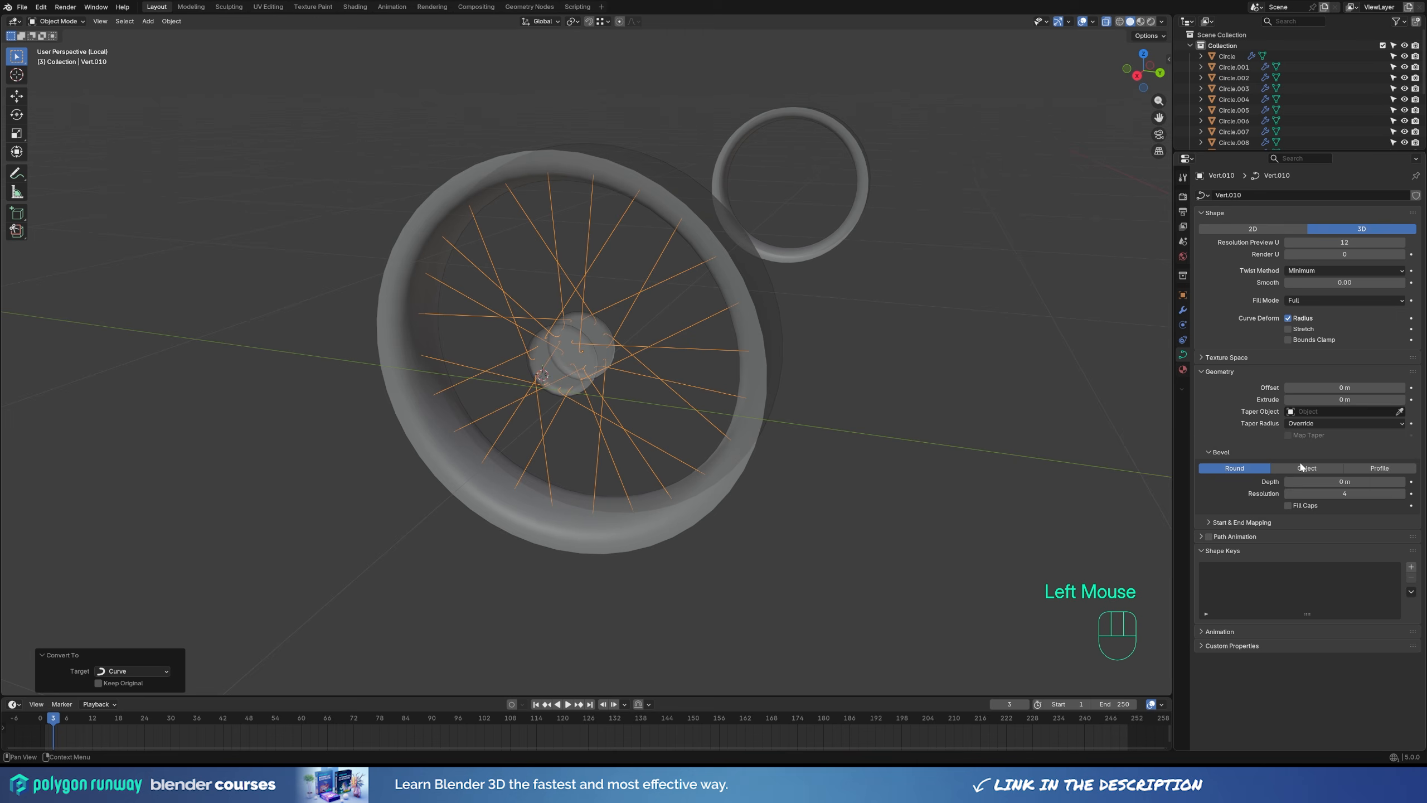
{"action": "left_click", "coordinate": [1288, 494]}
{"action": "left_click", "coordinate": [1288, 493]}
{"action": "mouse_move", "coordinate": [1292, 481]}
{"action": "left_mouse_down", "text": "shift"}
{"action": "mouse_move", "coordinate": [1337, 481]}
{"action": "mouse_move", "coordinate": [1303, 481]}
{"action": "left_mouse_up", "text": "shift"}
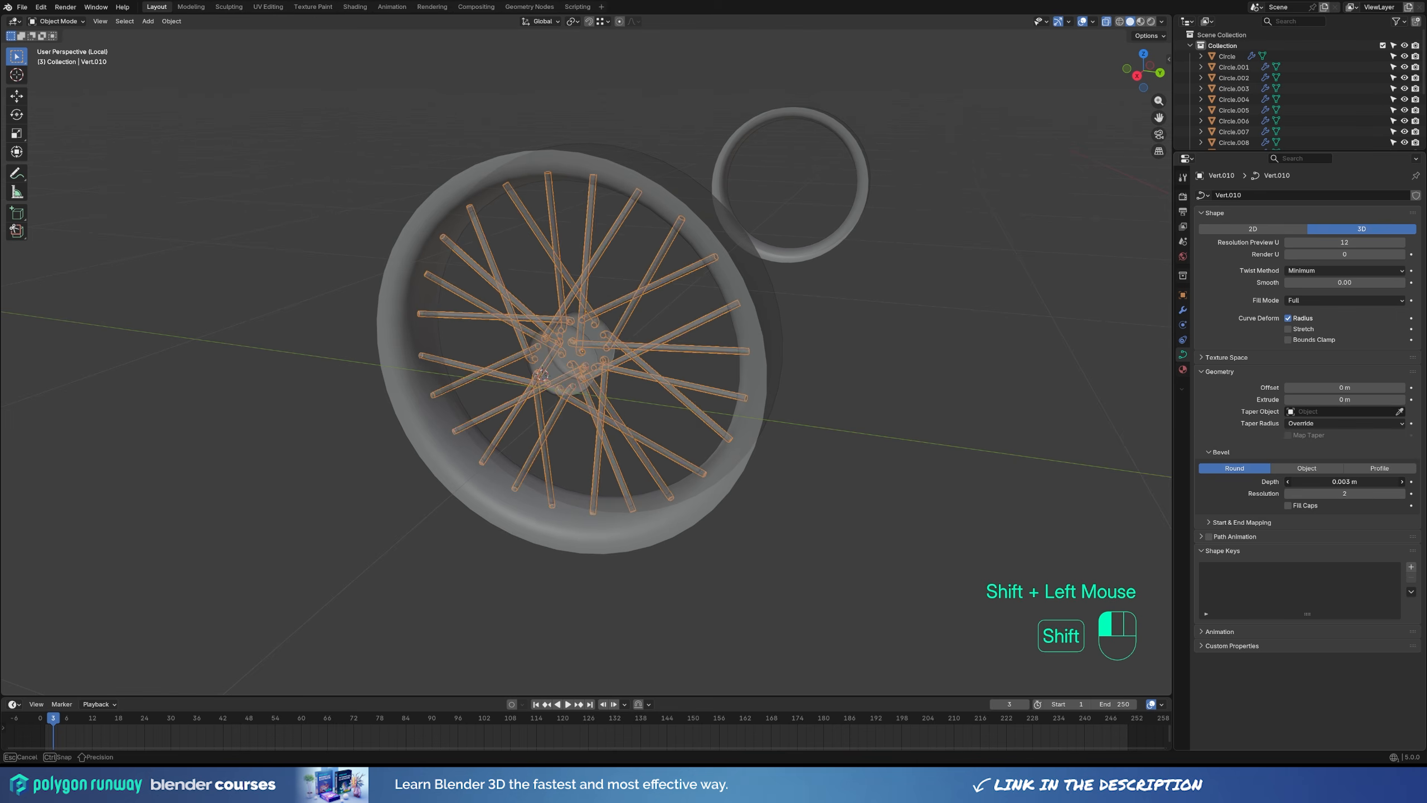
Select one set of linked spokes in solid shading and shift them about -0.002 m along the X axis.
{"action": "mouse_move", "coordinate": [776, 337]}
{"action": "middle_mouse_down"}
{"action": "mouse_move", "coordinate": [612, 341]}
{"action": "mouse_move", "coordinate": [672, 393]}
{"action": "middle_mouse_up"}
{"action": "key", "text": "z"}
{"action": "right_click", "coordinate": [646, 304]}
{"action": "left_click", "coordinate": [640, 256]}
{"action": "key", "text": "g"}
{"action": "key", "text": "y"}
{"action": "key", "text": "x"}
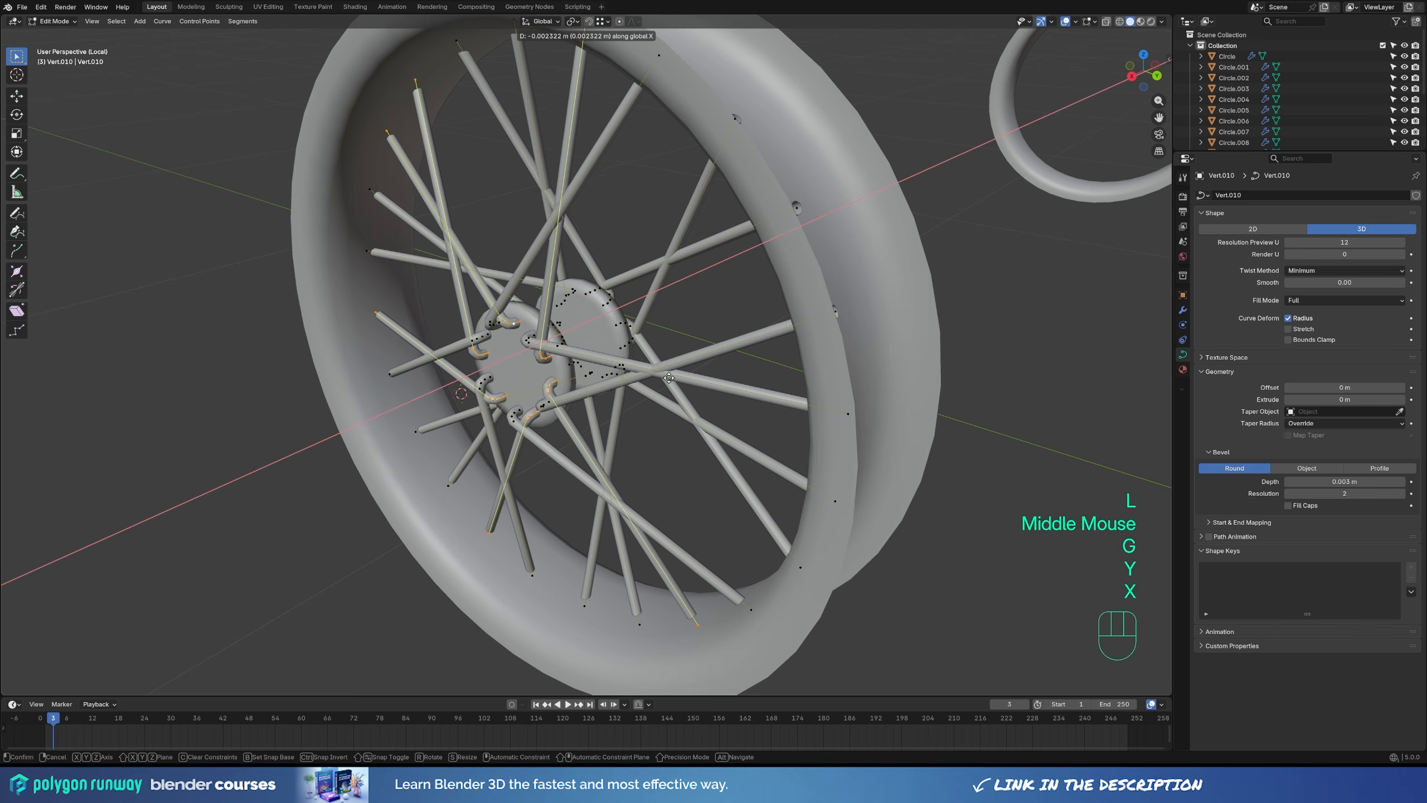
{"action": "left_click", "coordinate": [672, 378]}
{"action": "middle_click_drag", "start_coordinate": [671, 378], "coordinate": [703, 360]}
Delete the vertices of the selected edge on the car body's bonnet area.
{"action": "key", "text": "x"}
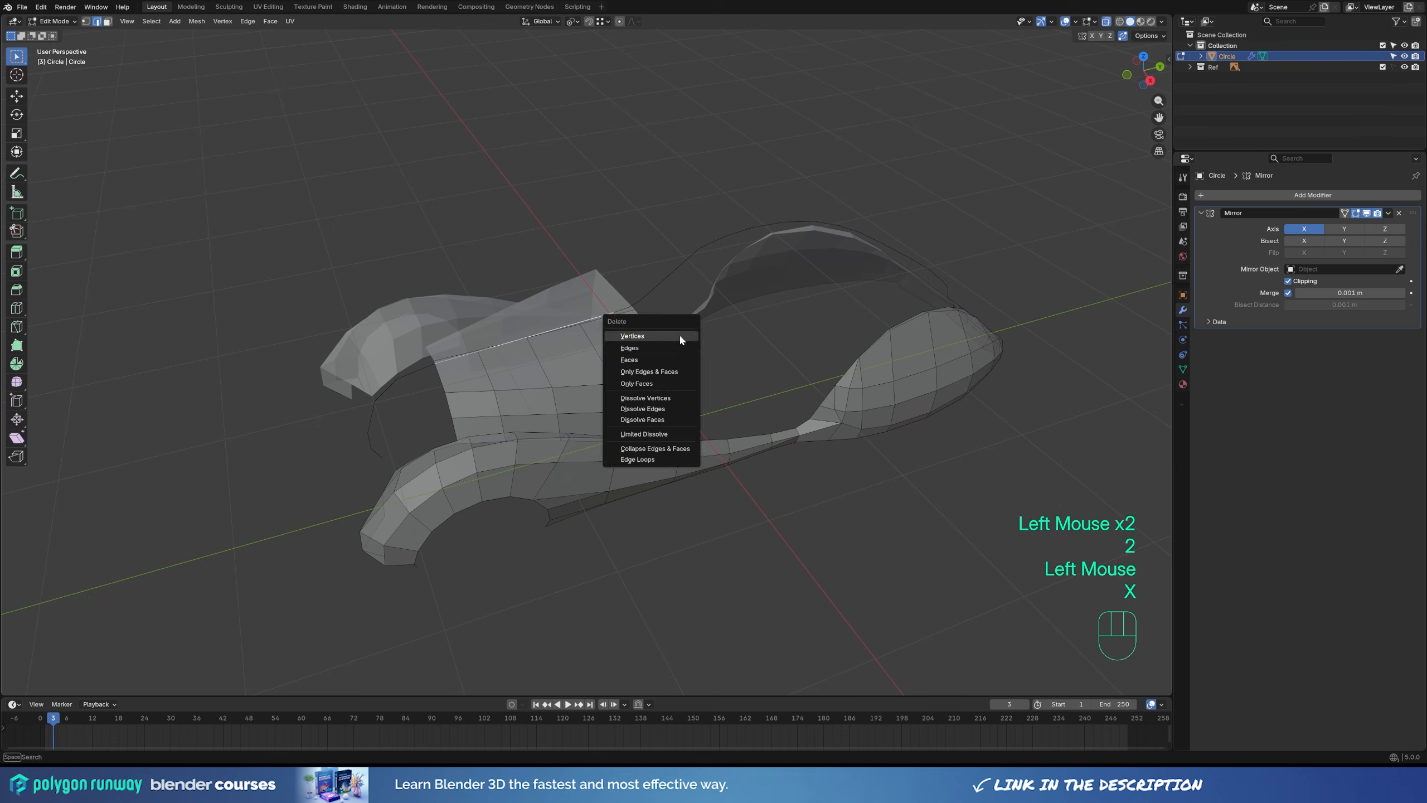
{"action": "left_click", "coordinate": [680, 340]}
{"action": "middle_click_drag", "start_coordinate": [680, 342], "coordinate": [677, 421], "text": "shift"}
{"action": "middle_click_drag", "start_coordinate": [677, 421], "coordinate": [628, 357]}
Slide the three upper vertices of the bonnet's rear edge slightly forward along their edges in the side view.
{"action": "key", "text": "1"}
{"action": "middle_click_drag", "start_coordinate": [641, 365], "coordinate": [707, 404]}
{"action": "key", "text": "KP_3"}
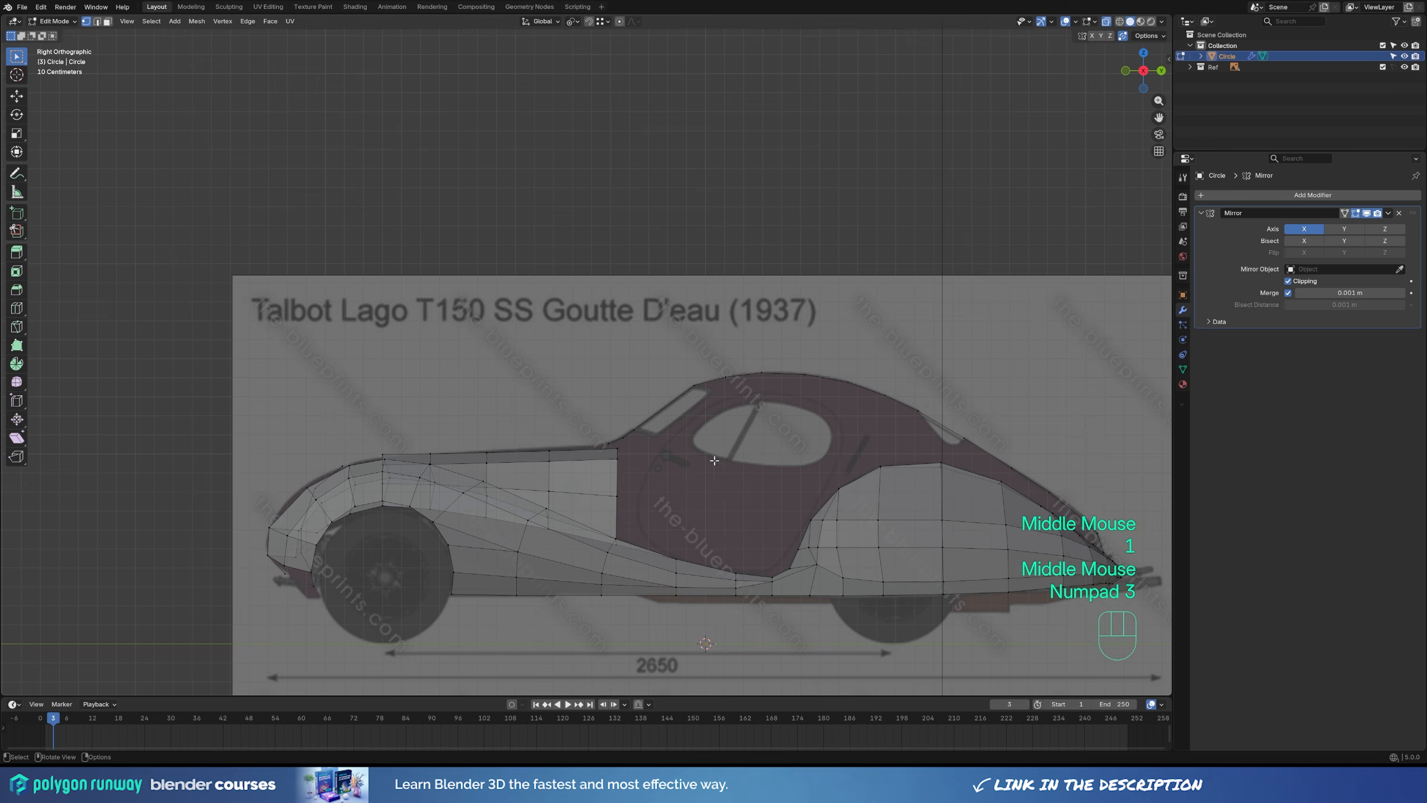
{"action": "left_click", "coordinate": [618, 499]}
{"action": "key", "text": "g"}
{"action": "key", "text": "g"}
{"action": "left_click", "coordinate": [615, 498]}
{"action": "left_click", "coordinate": [620, 461]}
{"action": "key", "text": "g"}
{"action": "key", "text": "g"}
{"action": "left_click", "coordinate": [613, 462]}
{"action": "left_click", "coordinate": [618, 452]}
{"action": "key", "text": "g"}
{"action": "key", "text": "g"}
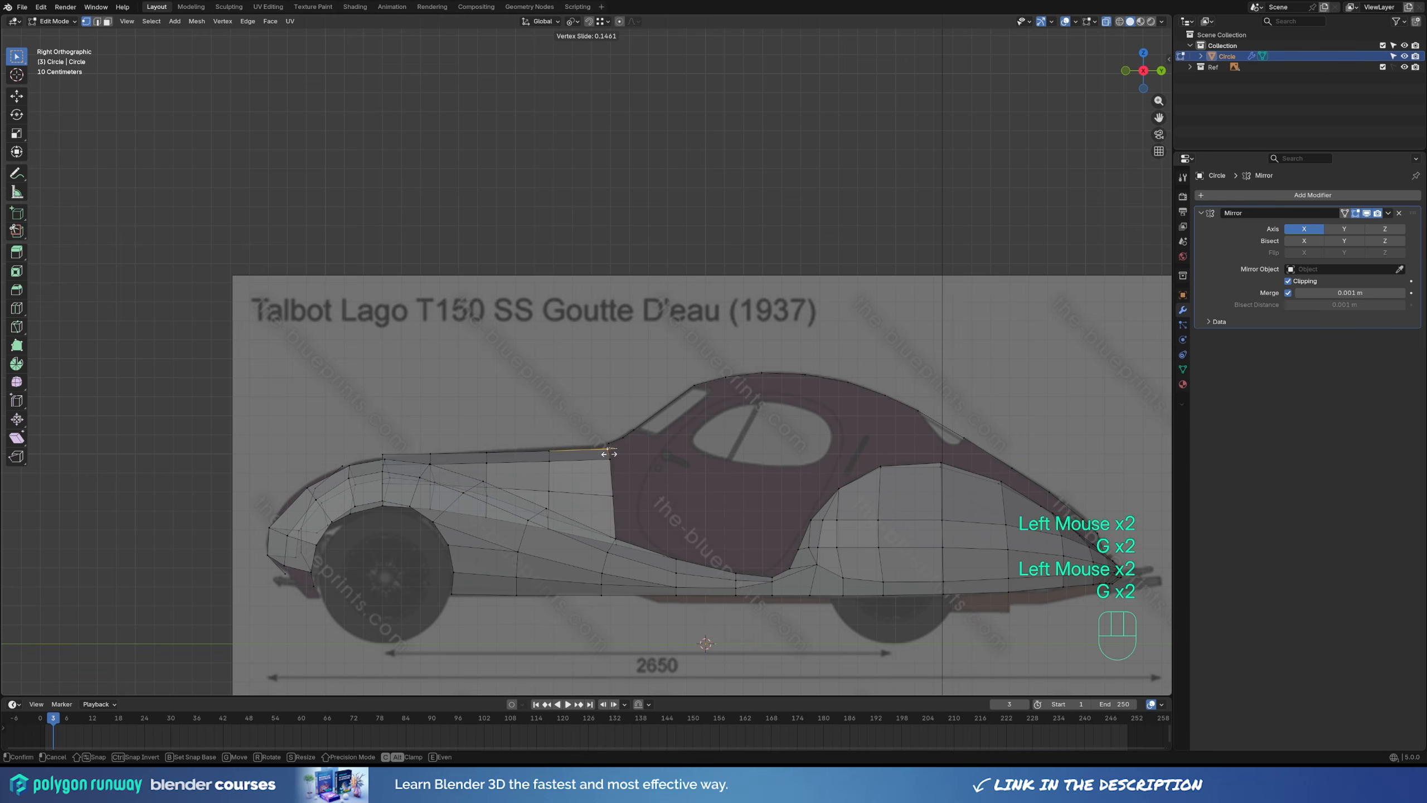
{"action": "left_click", "coordinate": [610, 453]}
Select the bonnet's centreline vertices and raise them about 0.029 m along Z.
{"action": "middle_click_drag", "start_coordinate": [610, 454], "coordinate": [640, 484]}
{"action": "left_click", "coordinate": [382, 443], "text": "ctrl"}
{"action": "left_click", "coordinate": [590, 413], "text": "shift"}
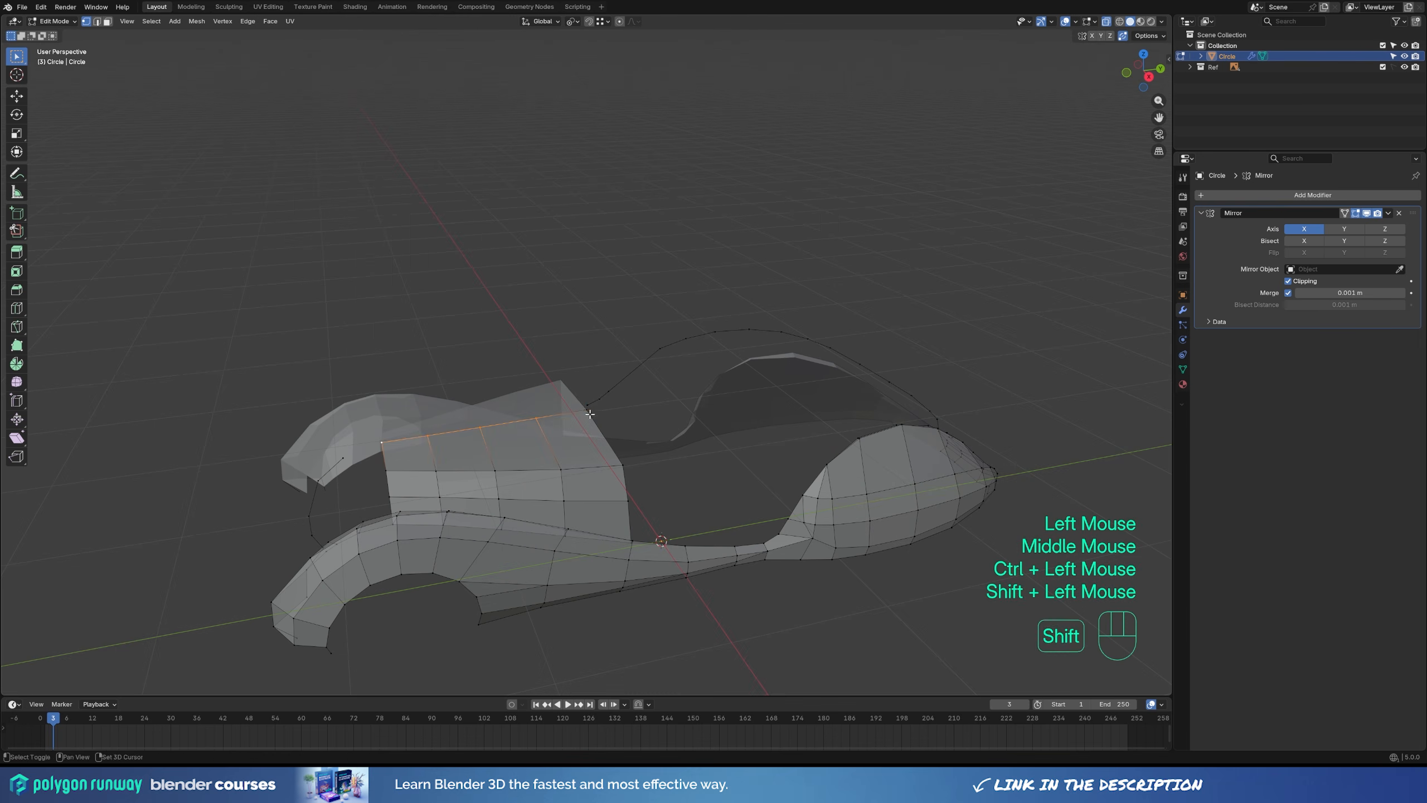
{"action": "left_click", "coordinate": [431, 437], "text": "shift"}
{"action": "key", "text": "g"}
{"action": "key", "text": "z"}
{"action": "left_click", "coordinate": [433, 430], "text": "ctrl"}
Scale the bonnet's centreline vertically by about 2 and adjust its front vertex's height to match the side blueprint.
{"action": "key", "text": "KP_3"}
{"action": "key", "text": "s"}
{"action": "key", "text": "z"}
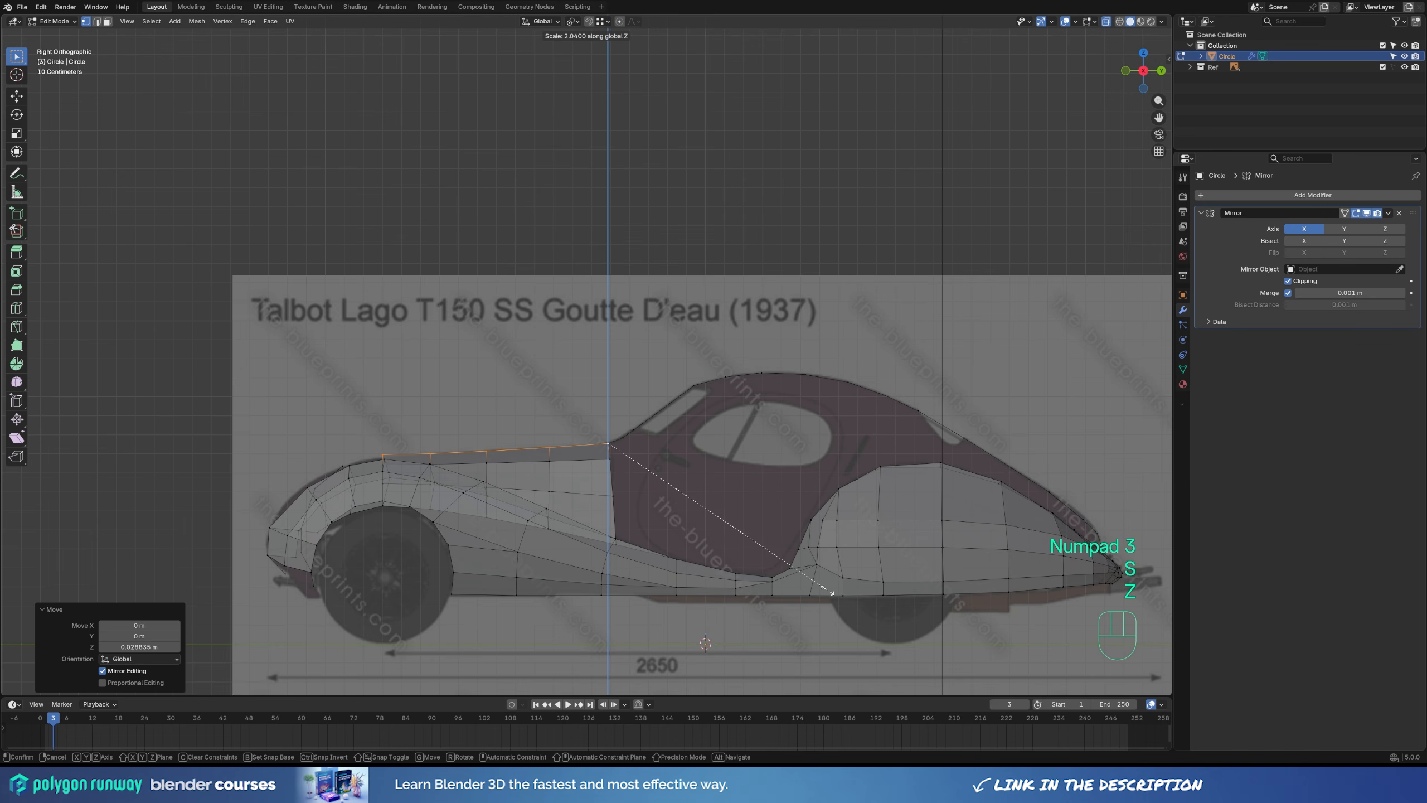
{"action": "left_click", "coordinate": [825, 588]}
{"action": "left_click", "coordinate": [382, 455]}
{"action": "key", "text": "g"}
{"action": "key", "text": "z"}
{"action": "left_click", "coordinate": [384, 459], "text": "shift"}
Add one centred loop cut lengthwise along the bonnet's top faces.
{"action": "middle_click_drag", "start_coordinate": [384, 458], "coordinate": [431, 479]}
{"action": "left_click", "coordinate": [332, 491]}
{"action": "left_click", "coordinate": [364, 478], "text": "shift"}
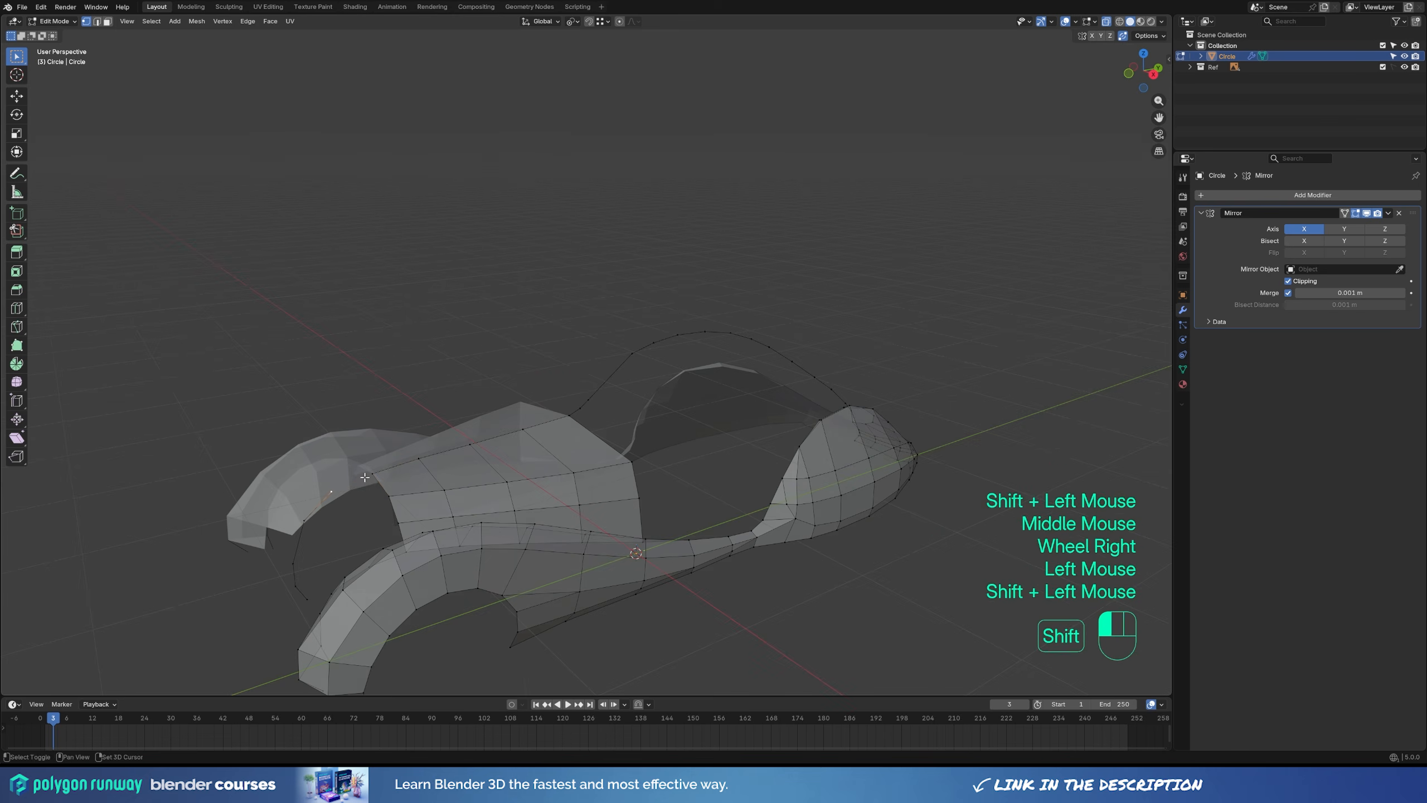
{"action": "middle_click_drag", "start_coordinate": [496, 529], "coordinate": [491, 546]}
{"action": "scroll", "coordinate": [491, 547], "scroll_direction": "down", "scroll_amount": 1}
{"action": "key", "text": "ctrl+r"}
{"action": "left_click", "coordinate": [609, 419]}
{"action": "right_click", "coordinate": [609, 419]}
{"action": "key", "text": "KP_3"}
{"action": "scroll", "coordinate": [657, 507], "scroll_direction": "up", "scroll_amount": 2}
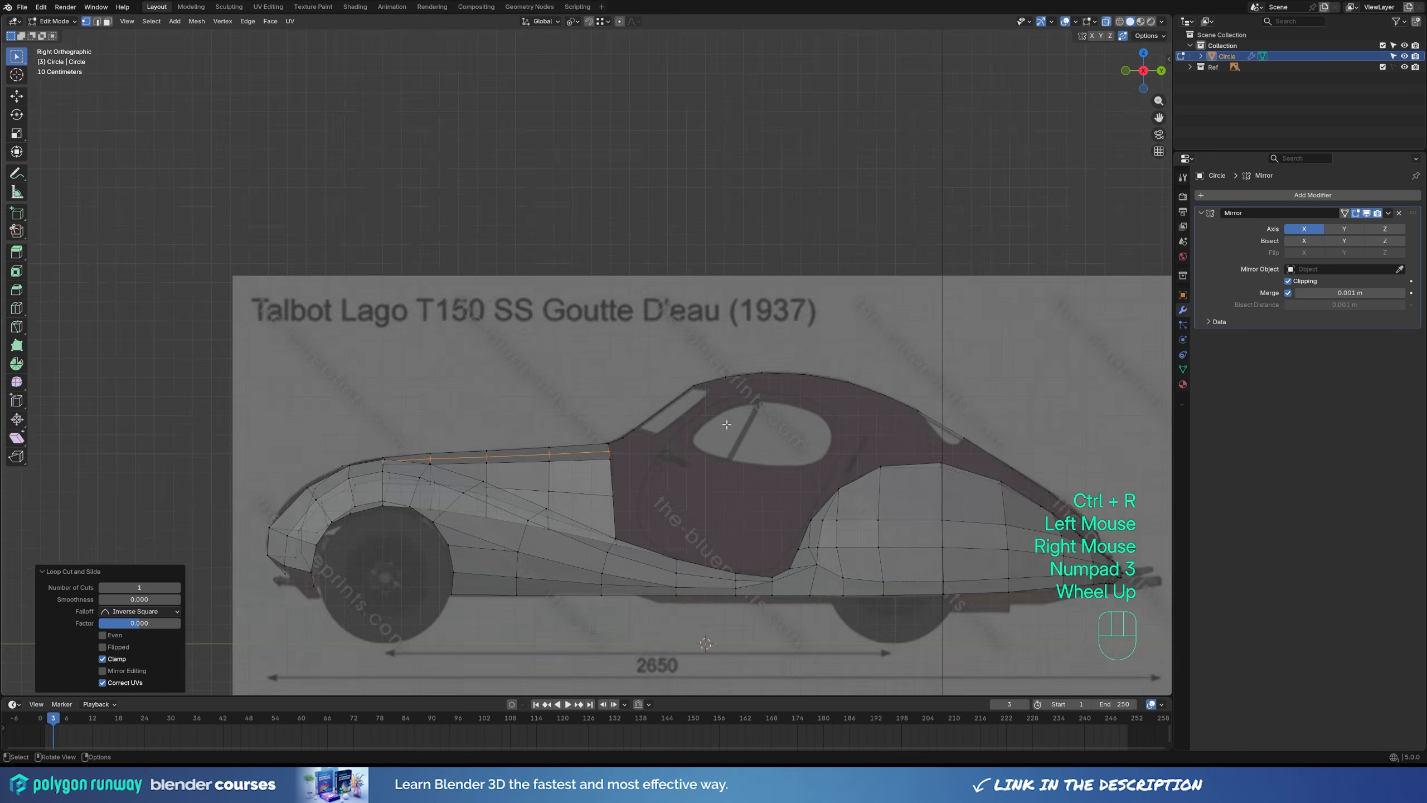
{"action": "key", "text": "g"}
{"action": "key", "text": "z"}
{"action": "key", "text": "Escape"}
Scale the new bonnet loop vertically by about 1.28 and raise it slightly along Z.
{"action": "left_click", "coordinate": [627, 515], "text": "shift"}
{"action": "left_click", "coordinate": [628, 515], "text": "shift"}
{"action": "key", "text": "s"}
{"action": "key", "text": "z"}
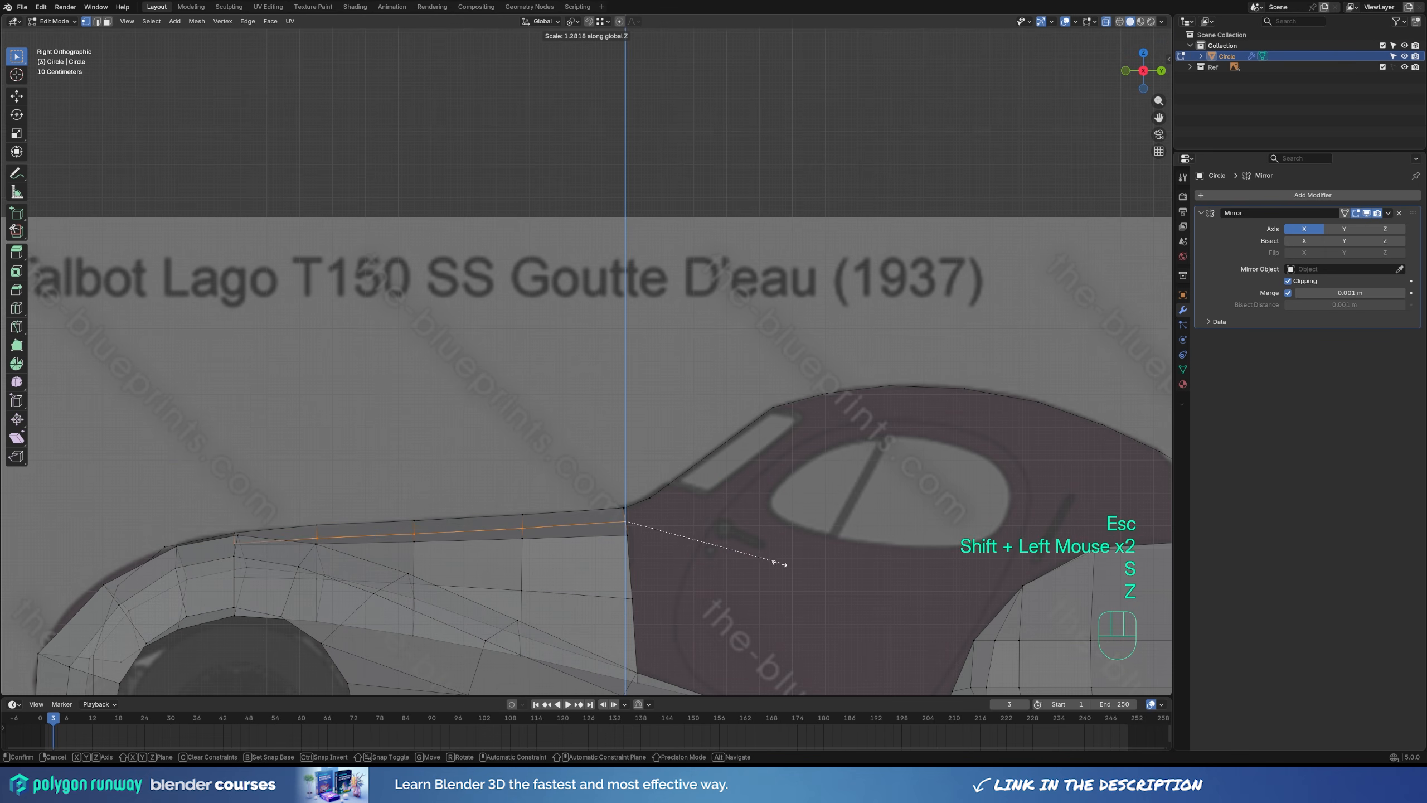
{"action": "left_click", "coordinate": [775, 562]}
{"action": "key", "text": "g"}
{"action": "key", "text": "z"}
{"action": "left_click", "coordinate": [777, 556]}
Narrow the bonnet's lengthwise edge along X and scale it vertically by about 1.5 against the front blueprint.
{"action": "middle_click_drag", "start_coordinate": [382, 548], "coordinate": [509, 551]}
{"action": "scroll", "coordinate": [586, 542], "scroll_direction": "down", "scroll_amount": 1}
{"action": "left_click", "coordinate": [509, 552]}
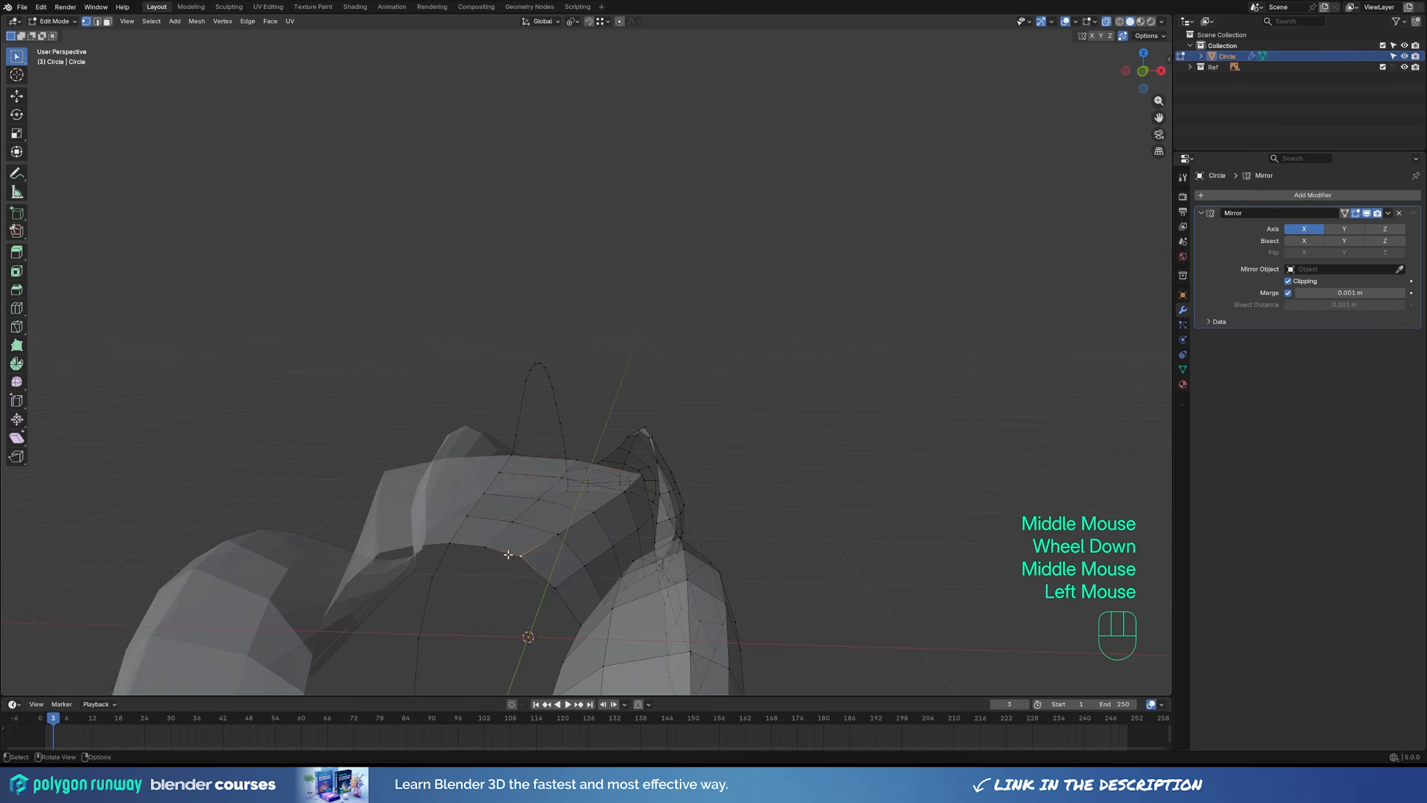
{"action": "key", "text": "KP_1"}
{"action": "key", "text": "s"}
{"action": "key", "text": "z"}
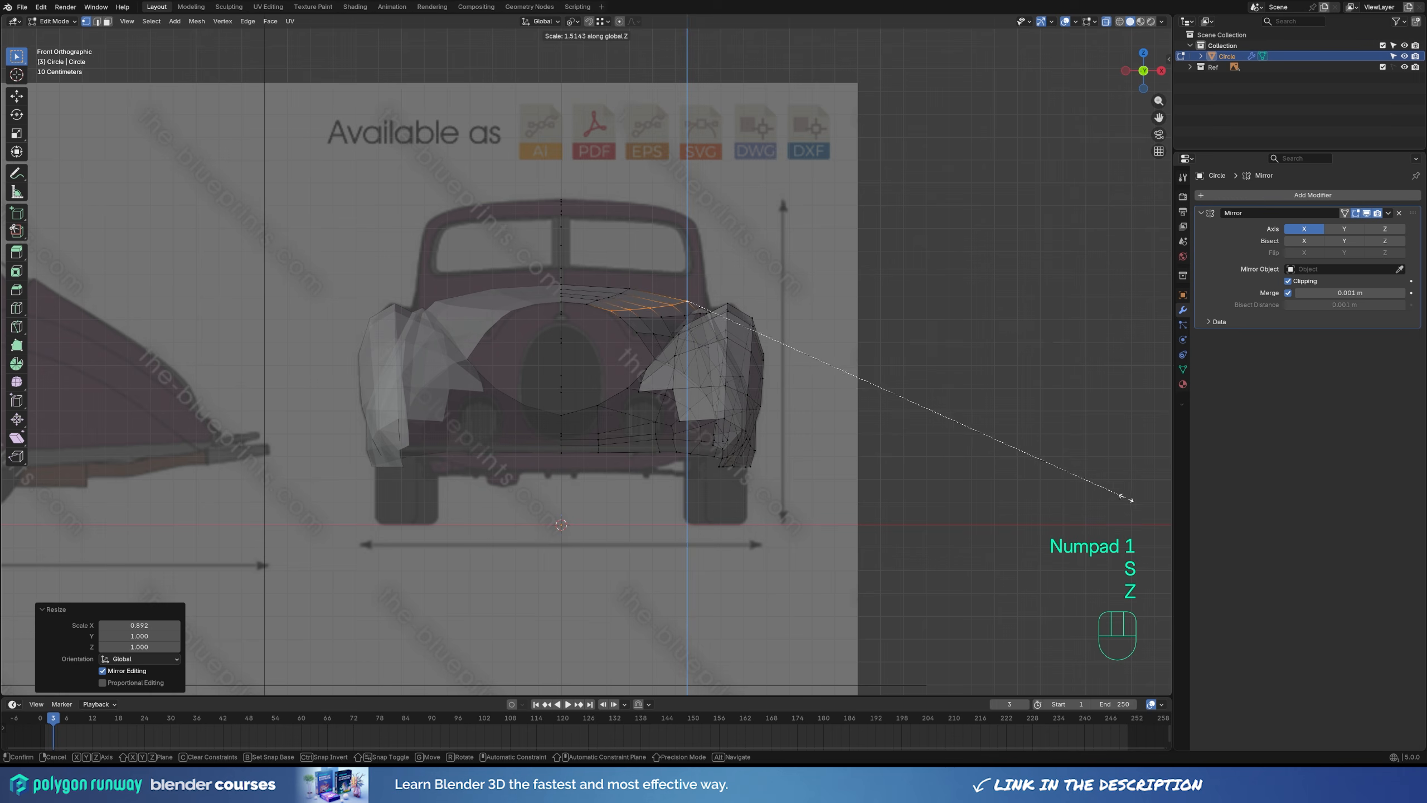
{"action": "left_click", "coordinate": [1130, 498]}
Select the lengthwise strip of faces on the bonnet's upper side.
{"action": "key", "text": "3"}
{"action": "left_click", "coordinate": [685, 308]}
{"action": "left_click", "coordinate": [625, 313], "text": "ctrl"}
{"action": "key", "text": "g"}
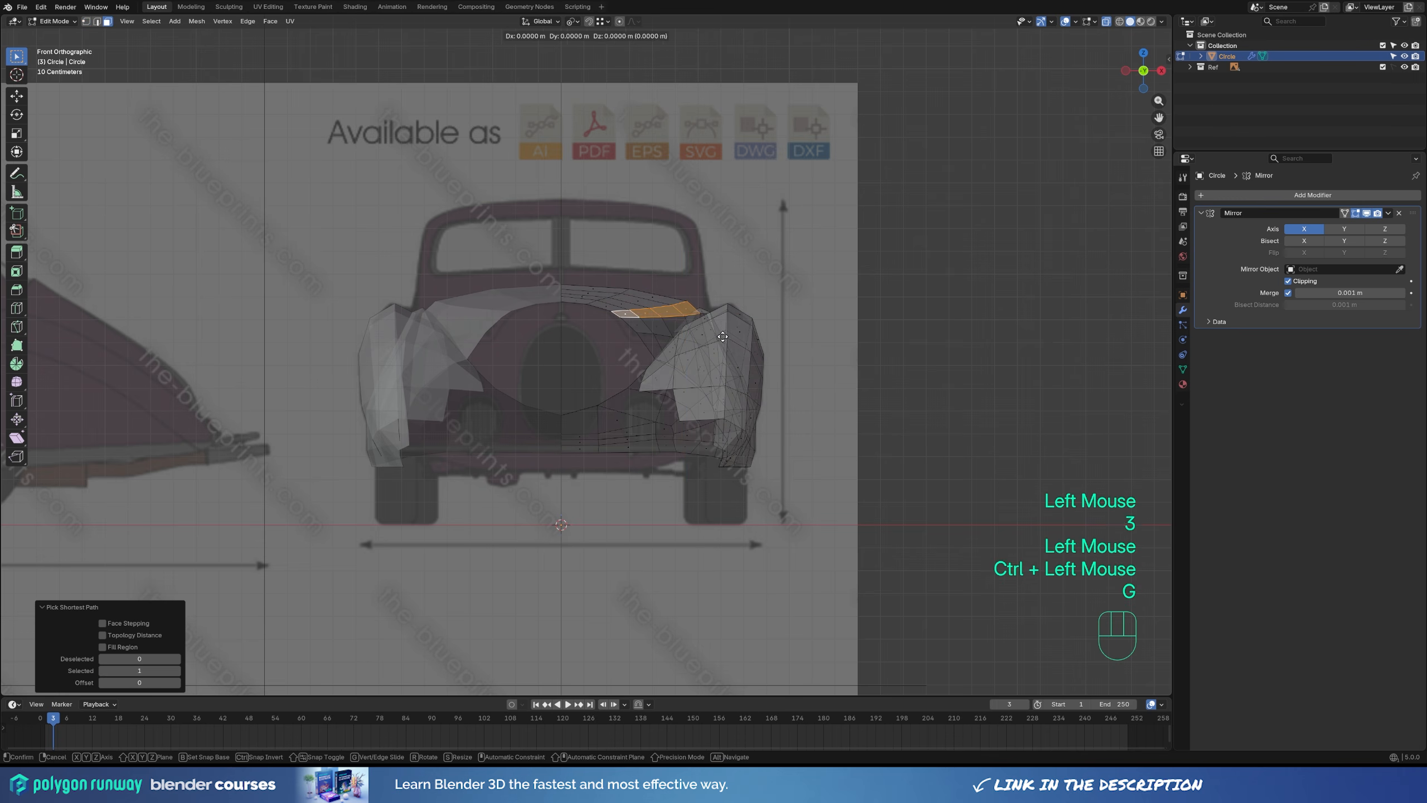
{"action": "key", "text": "x"}
{"action": "key", "text": "Escape"}
Add two more edges to the bonnet's side strip selection and scale it along X by about 0.996.
{"action": "key", "text": "2"}
{"action": "left_click", "coordinate": [694, 308], "text": "shift"}
{"action": "left_click", "coordinate": [695, 308], "text": "shift"}
{"action": "key", "text": "s"}
{"action": "key", "text": "x"}
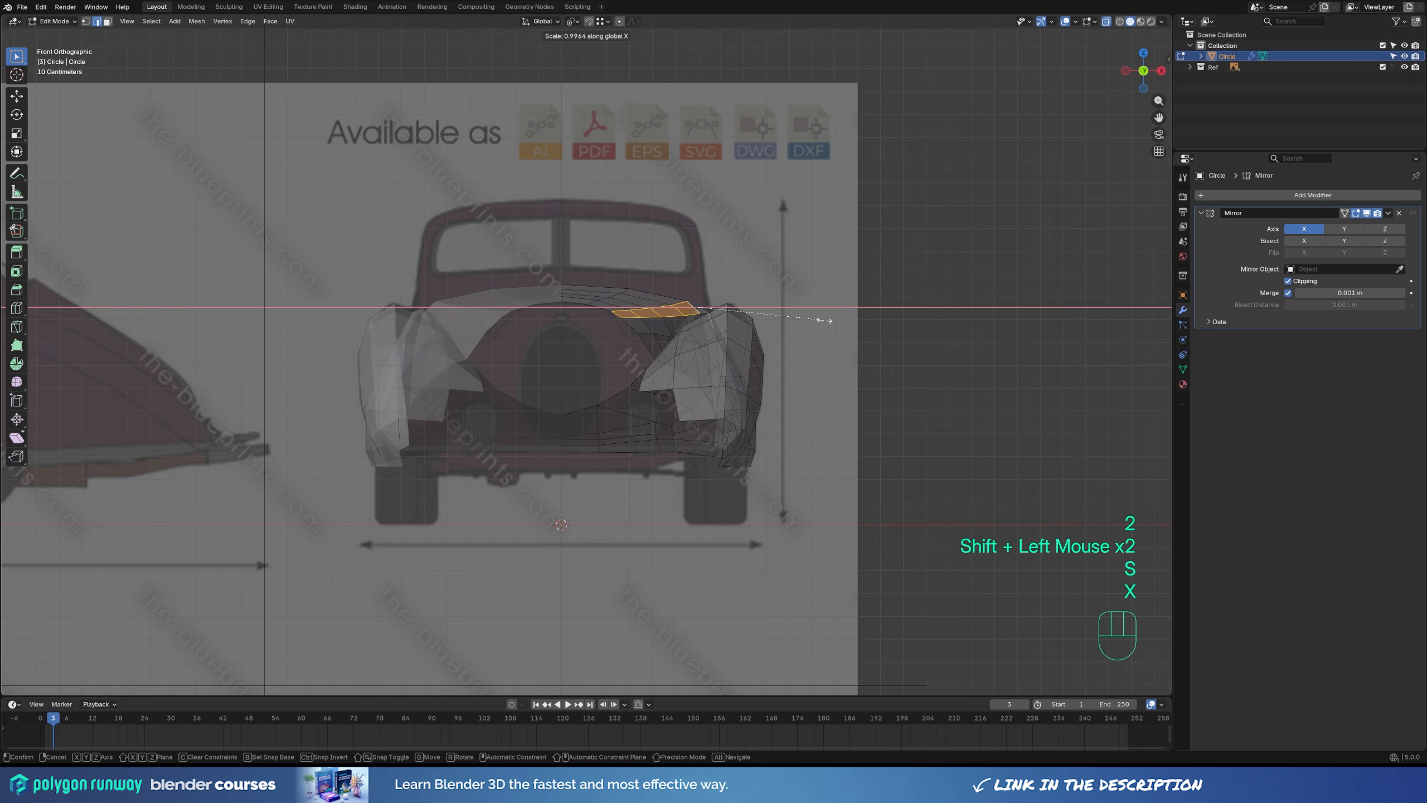
{"action": "left_click", "coordinate": [824, 320]}
Scale the row of vertices between bonnet and front fender along X by about 1.07 and adjust its height along Z.
{"action": "key", "text": "1"}
{"action": "left_click", "coordinate": [708, 349], "text": "ctrl"}
{"action": "key", "text": "g"}
{"action": "key", "text": "s"}
{"action": "key", "text": "x"}
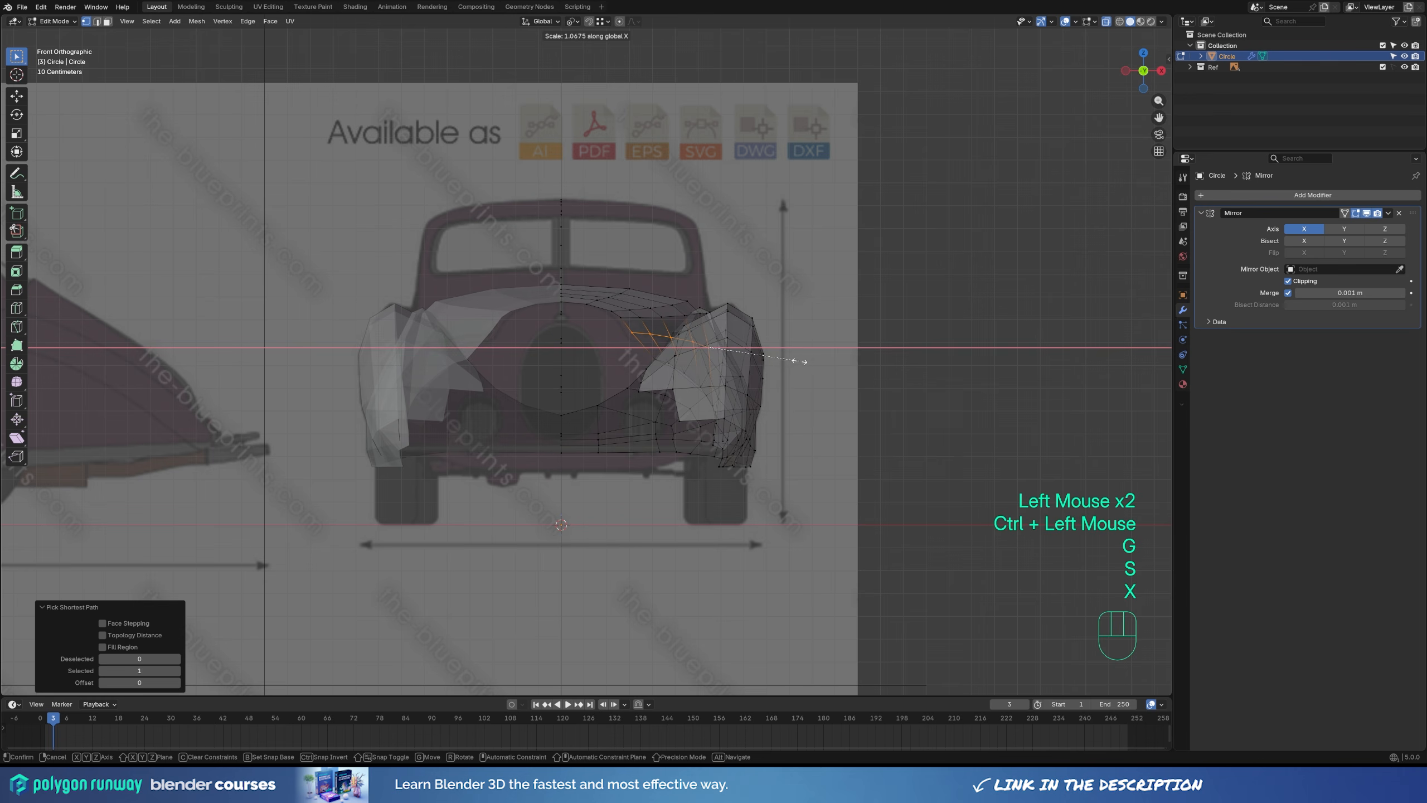
{"action": "left_click", "coordinate": [804, 360]}
{"action": "key", "text": "s"}
{"action": "key", "text": "z"}
{"action": "left_click", "coordinate": [809, 364]}
Extrude points along the grille's upper curve on the front blueprint and turn the mirror's clipping on.
{"action": "middle_click_drag", "start_coordinate": [809, 364], "coordinate": [879, 408]}
{"action": "key", "text": "e"}
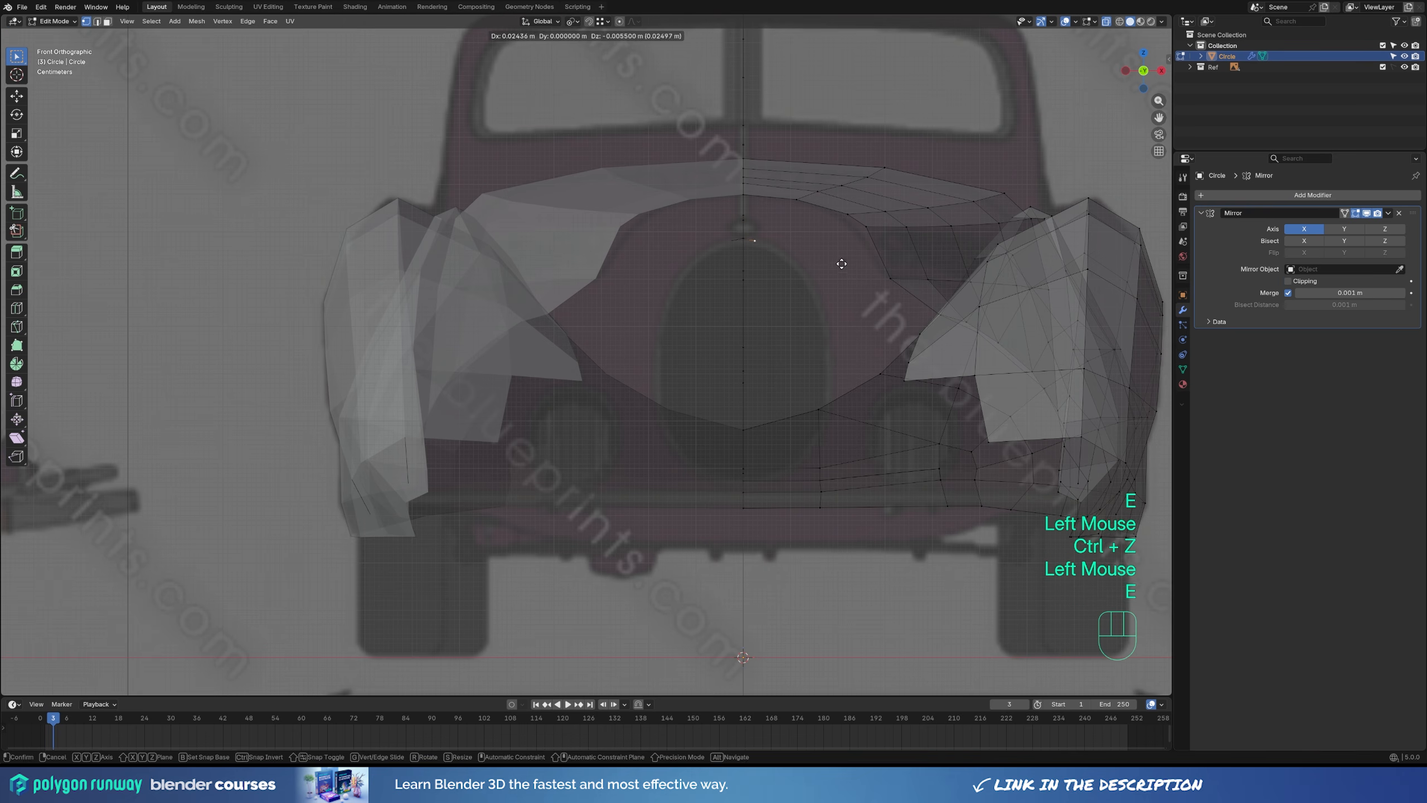
{"action": "left_click", "coordinate": [854, 264]}
{"action": "left_click", "coordinate": [1288, 281]}
{"action": "key", "text": "e"}
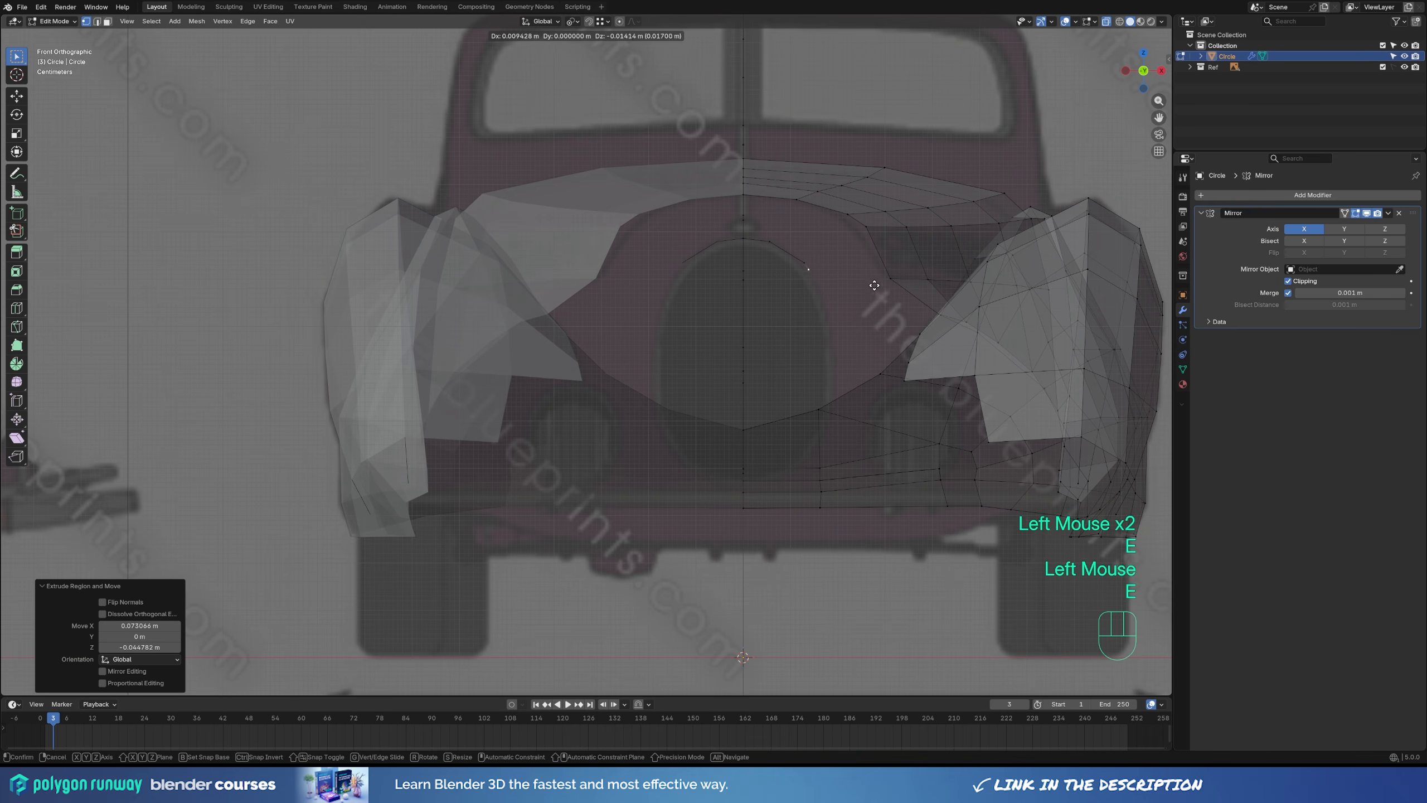
{"action": "left_click", "coordinate": [889, 317]}
Move the two upper side points of the grille outline onto the curve in the front blueprint.
{"action": "left_click", "coordinate": [818, 263]}
{"action": "key", "text": "g"}
{"action": "left_click", "coordinate": [828, 281]}
{"action": "left_click", "coordinate": [846, 292]}
{"action": "key", "text": "g"}
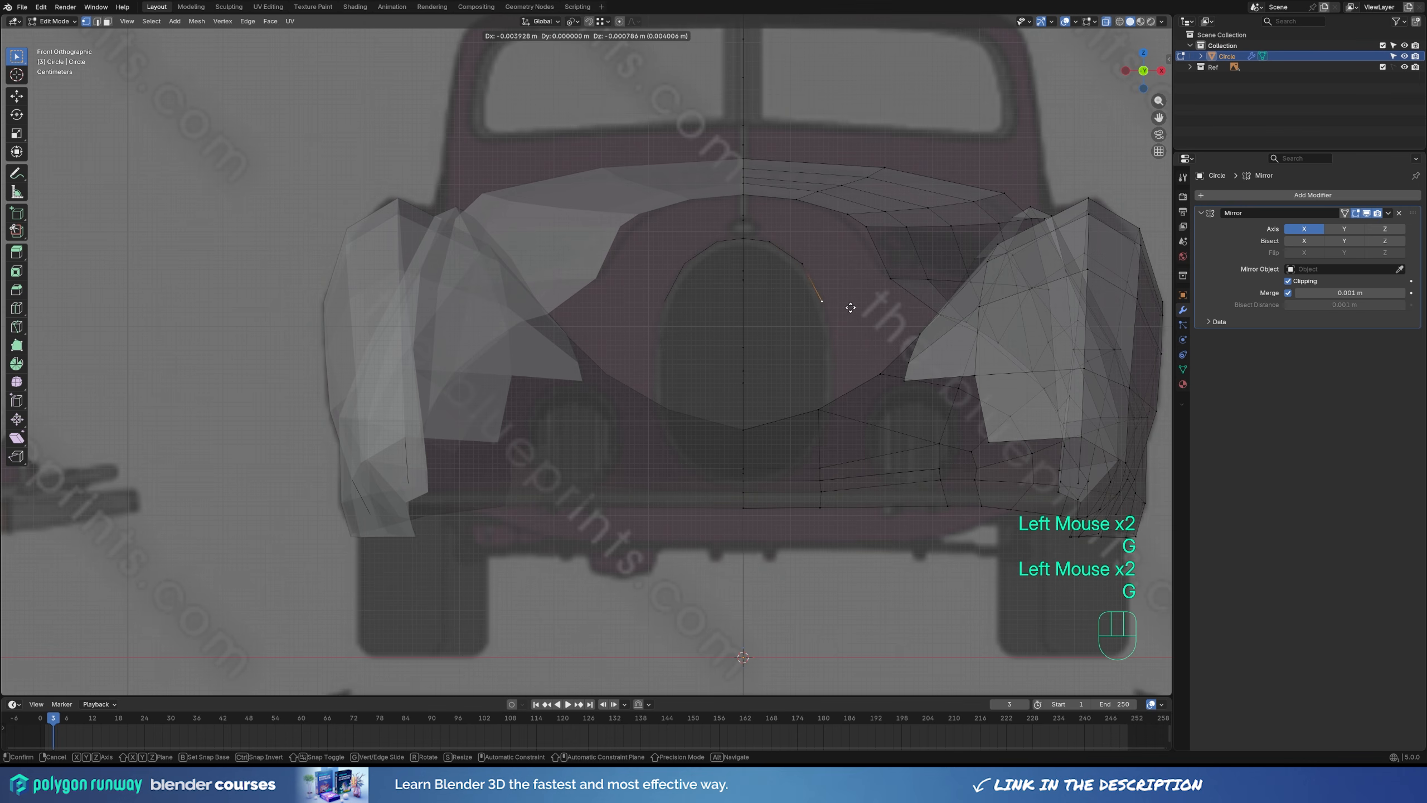
{"action": "left_click", "coordinate": [858, 293]}
Extrude the grille outline down its side and around the bottom to the mirror centre line.
{"action": "key", "text": "e"}
{"action": "left_click", "coordinate": [870, 352]}
{"action": "key", "text": "e"}
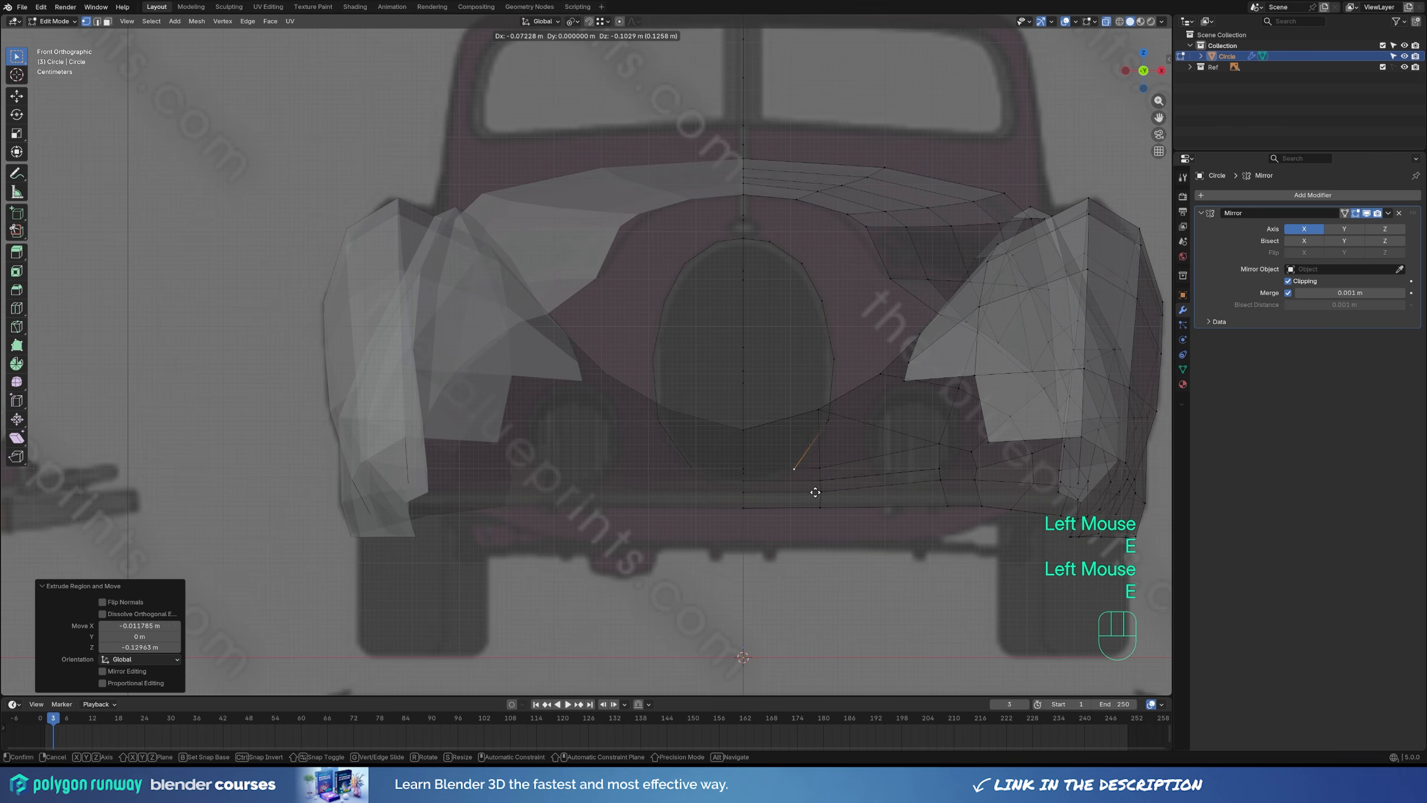
{"action": "left_click", "coordinate": [816, 493]}
{"action": "key", "text": "e"}
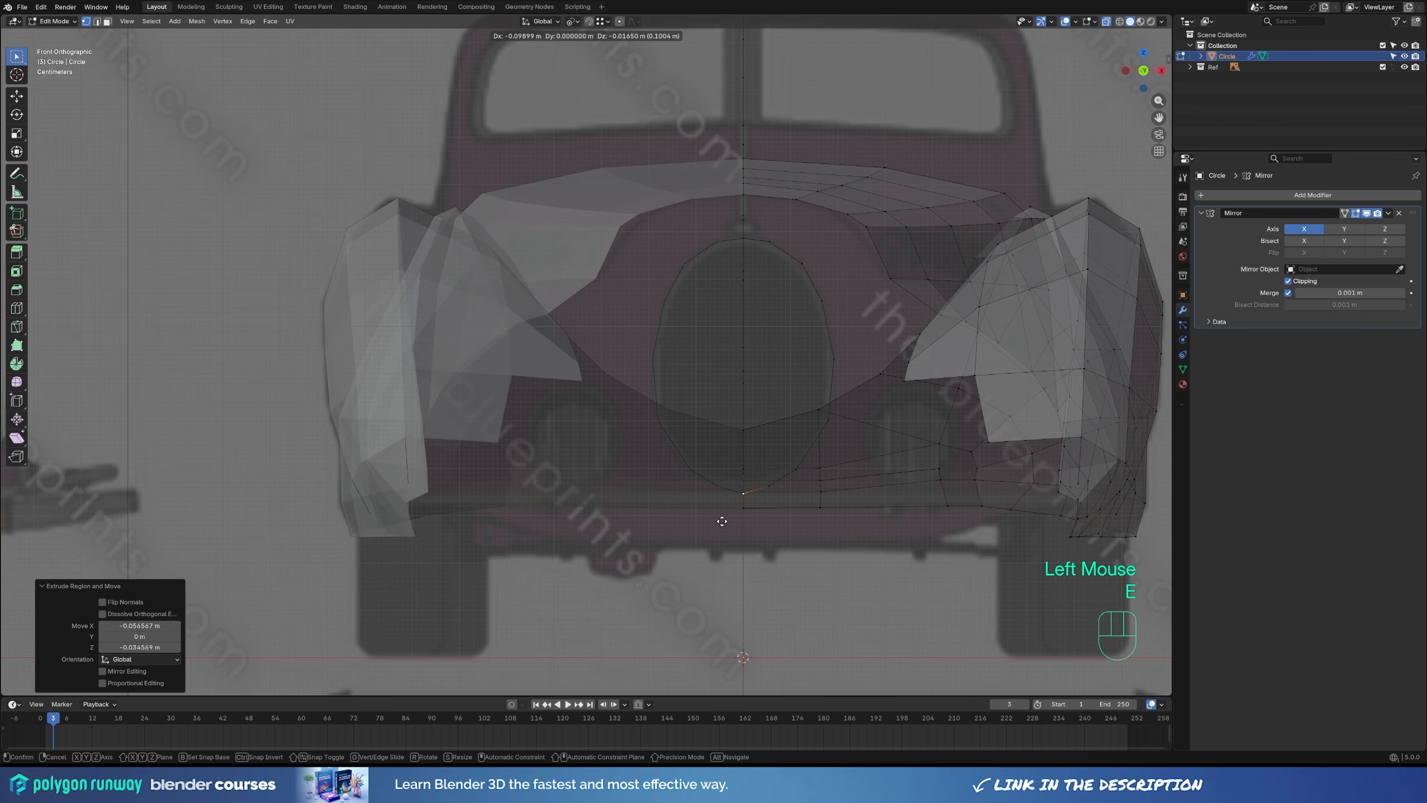
{"action": "left_click", "coordinate": [722, 520]}
Adjust the bottom points of the grille outline along Z to match the front blueprint.
{"action": "key", "text": "g"}
{"action": "key", "text": "z"}
{"action": "left_click", "coordinate": [756, 488]}
{"action": "left_click", "coordinate": [770, 486]}
{"action": "key", "text": "g"}
{"action": "key", "text": "z"}
{"action": "left_click", "coordinate": [783, 482]}
Move the lower side points of the grille outline onto the blueprint's oval.
{"action": "left_click", "coordinate": [809, 465]}
{"action": "key", "text": "g"}
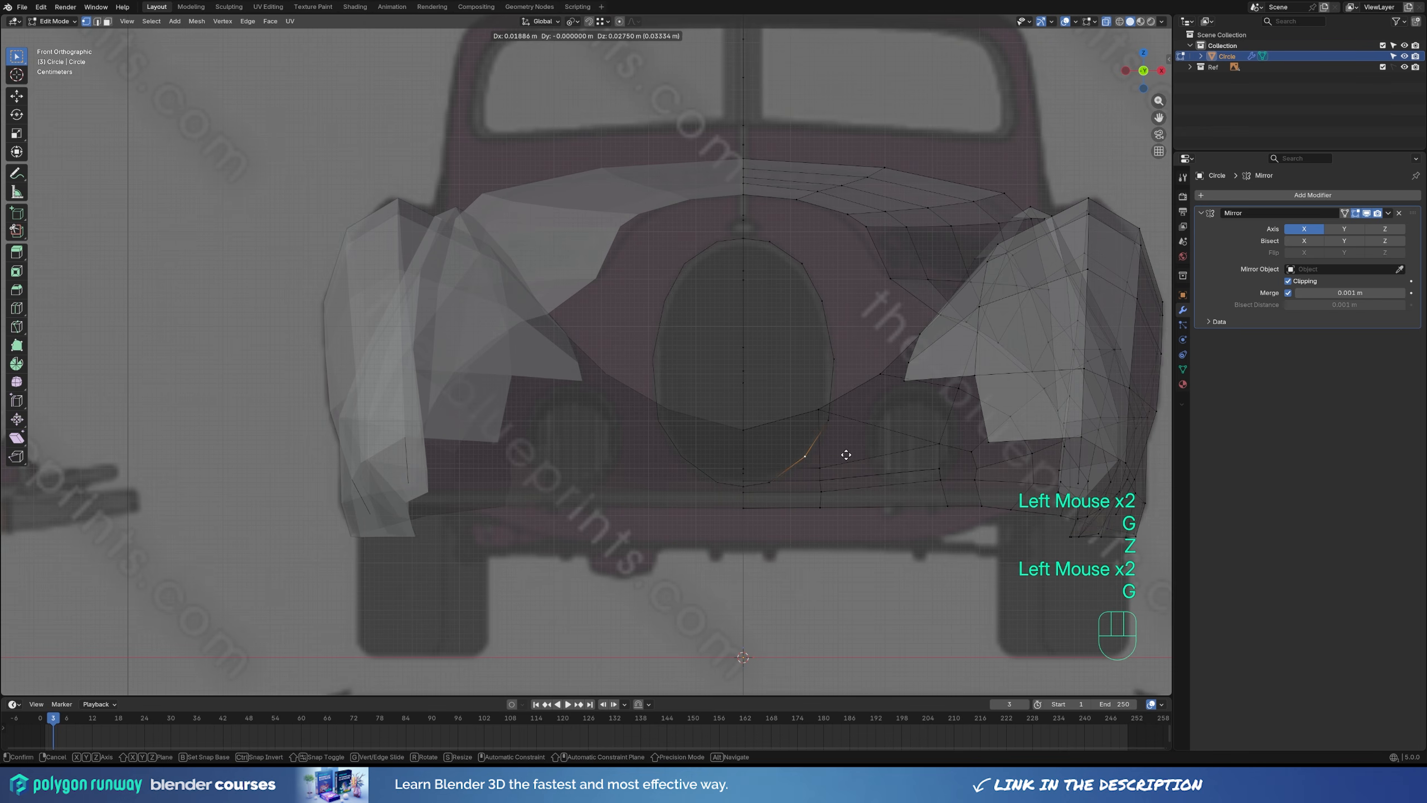
{"action": "left_click", "coordinate": [846, 454]}
{"action": "left_click", "coordinate": [863, 425]}
{"action": "key", "text": "g"}
{"action": "left_click", "coordinate": [866, 412]}
{"action": "left_click", "coordinate": [806, 462]}
{"action": "key", "text": "g"}
{"action": "left_click", "coordinate": [811, 462]}
{"action": "left_click", "coordinate": [863, 409]}
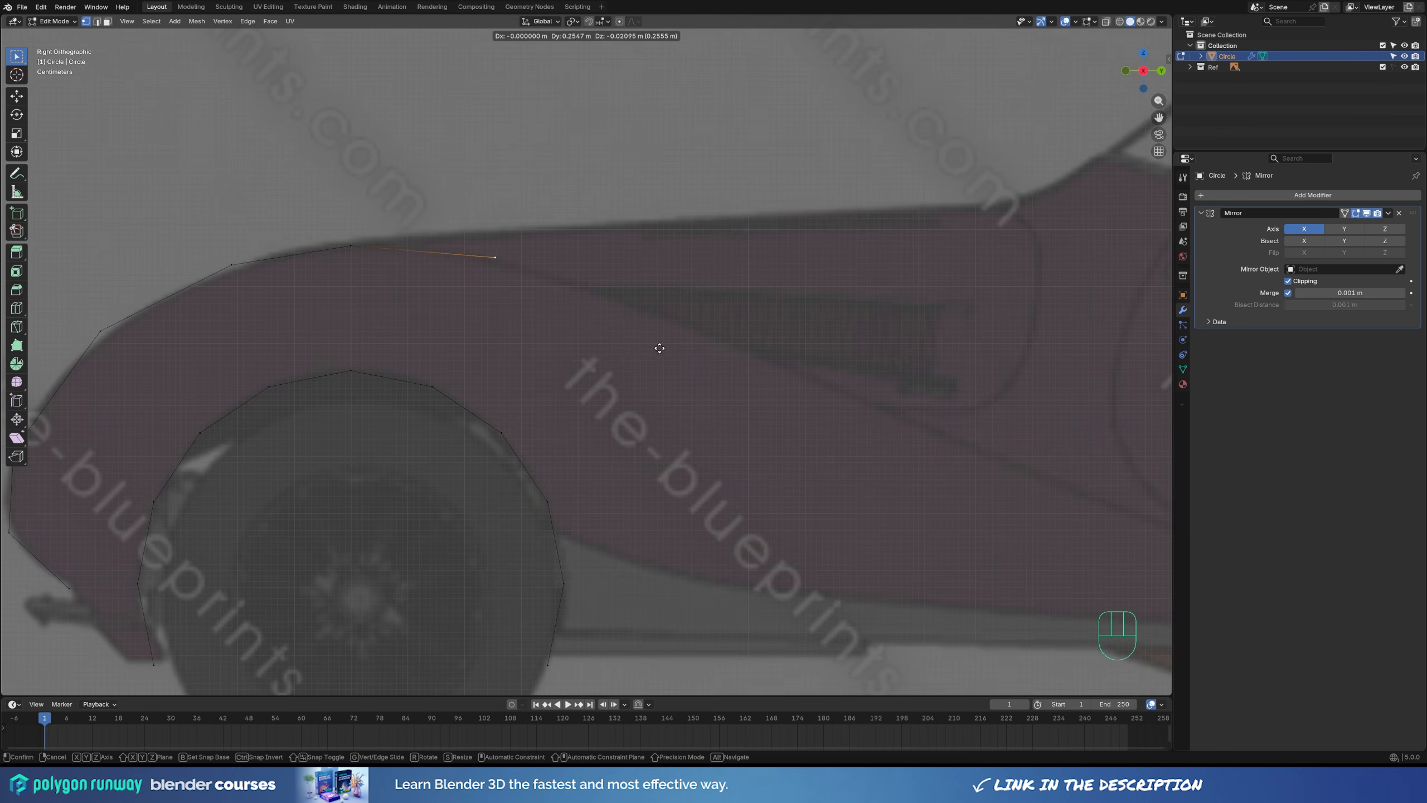
Extend the front fender's top line rearward in the side view with two extruded segments, each about 0.26 m along Y.
{"action": "left_click", "coordinate": [657, 350]}
{"action": "key", "text": "e"}
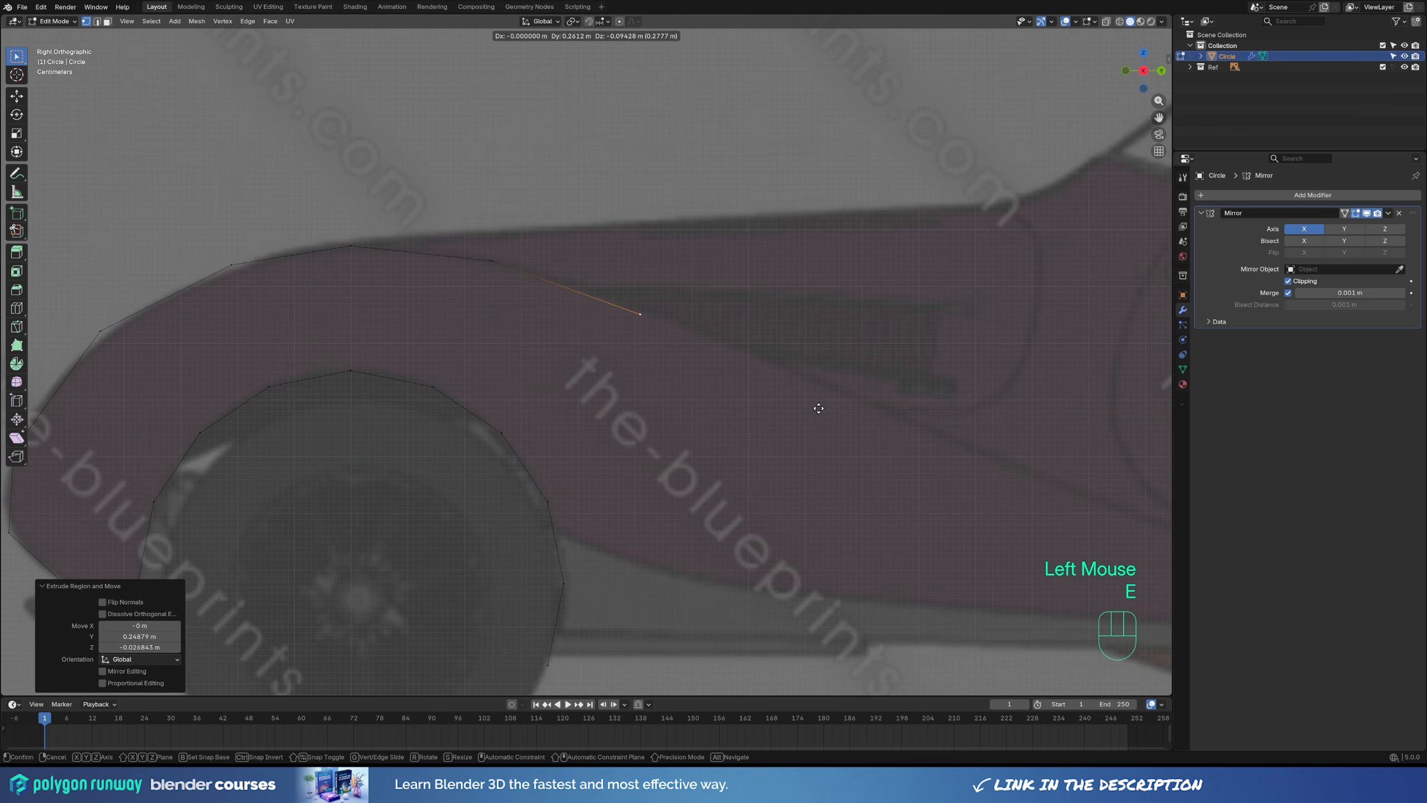
{"action": "left_click", "coordinate": [827, 408]}
{"action": "middle_click_drag", "start_coordinate": [907, 502], "coordinate": [506, 356], "text": "shift"}
{"action": "scroll", "coordinate": [469, 328], "scroll_direction": "down", "scroll_amount": 4}
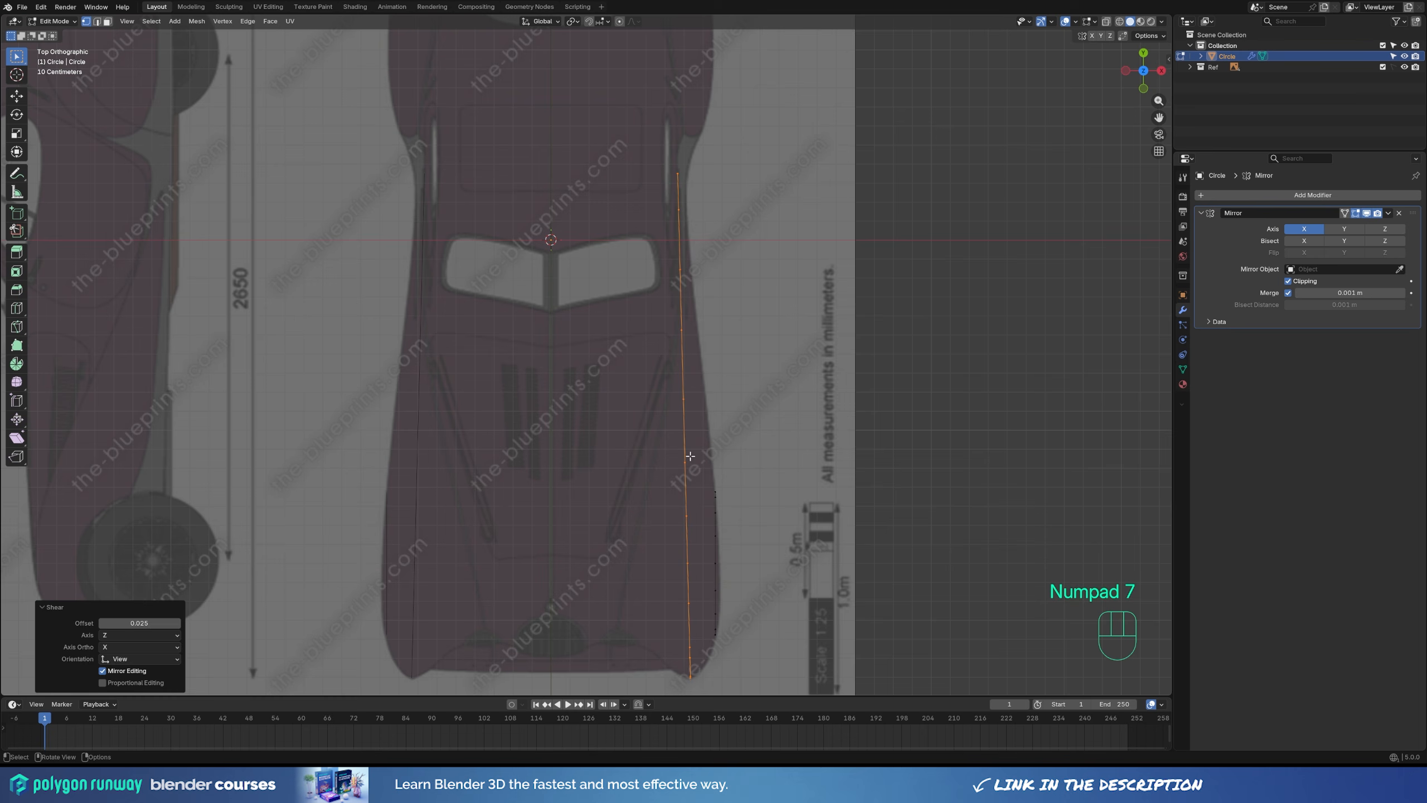
Duplicate a front vertex of the fender line, place it near the headlight and lower it about 0.24 m along Z.
{"action": "left_click", "coordinate": [685, 650]}
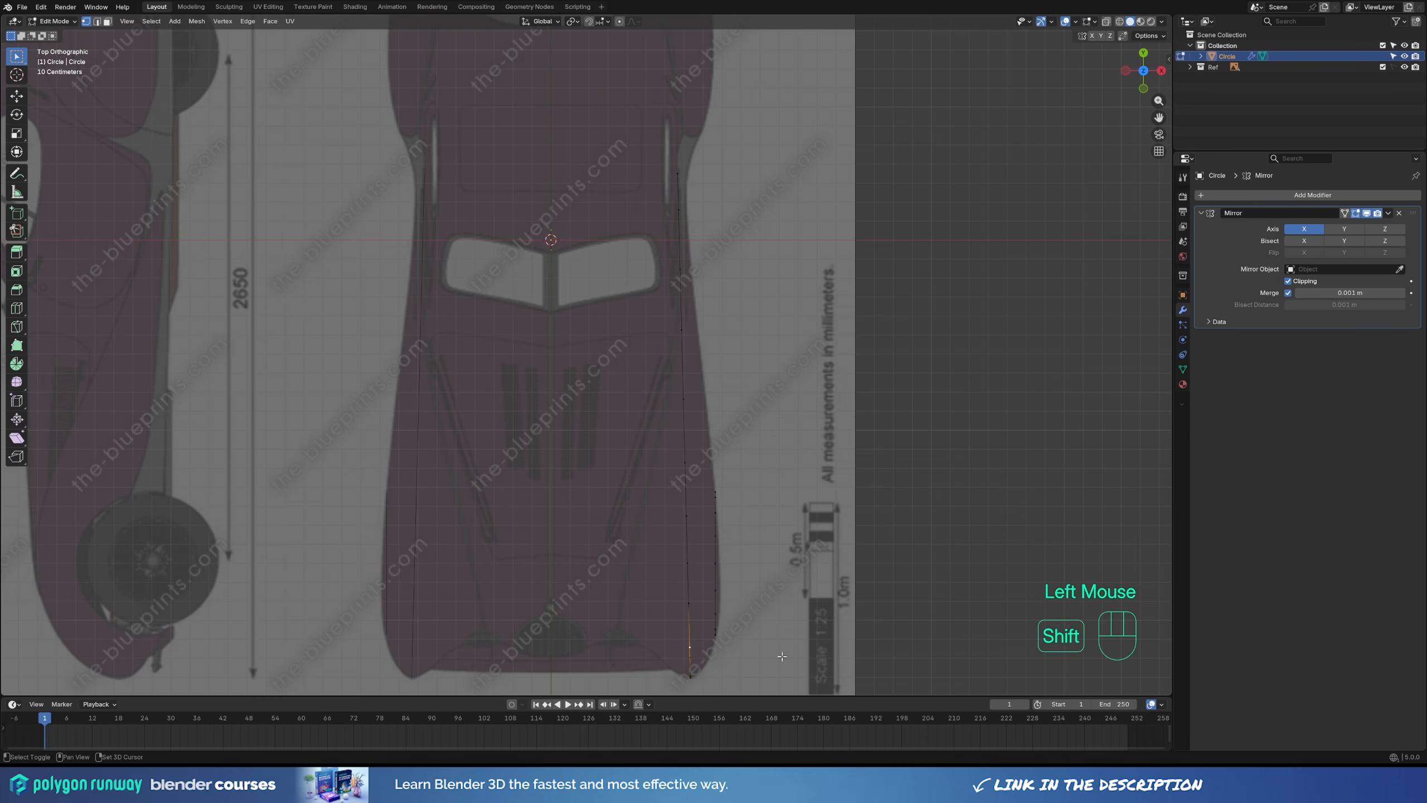
{"action": "key", "text": "shift+d"}
{"action": "left_click", "coordinate": [697, 633]}
{"action": "key", "text": "KP_1"}
{"action": "key", "text": "g"}
{"action": "key", "text": "z"}
{"action": "left_click", "coordinate": [693, 299]}
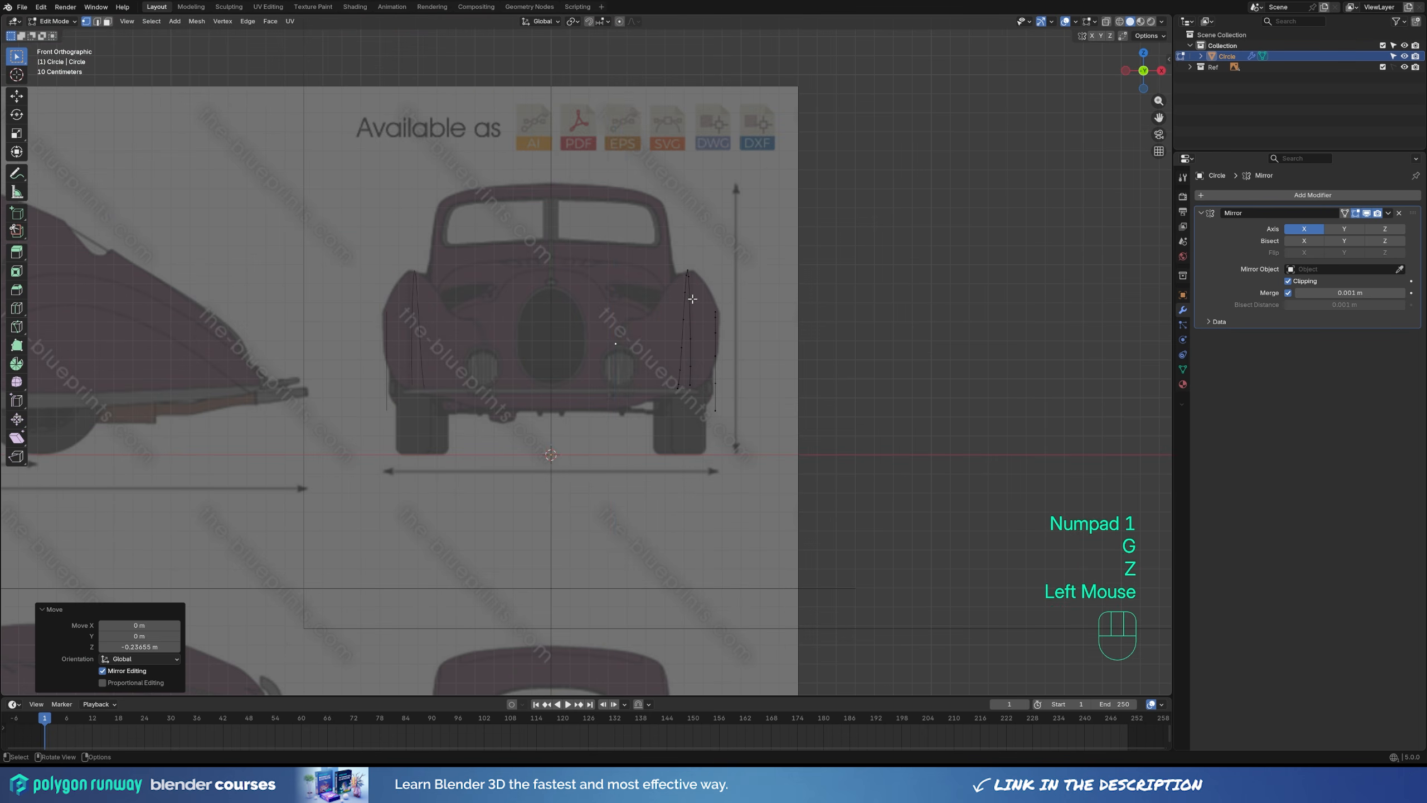
Shift the rear points of the fender's inner contour line along X to follow the top blueprint.
{"action": "key", "text": "KP_3"}
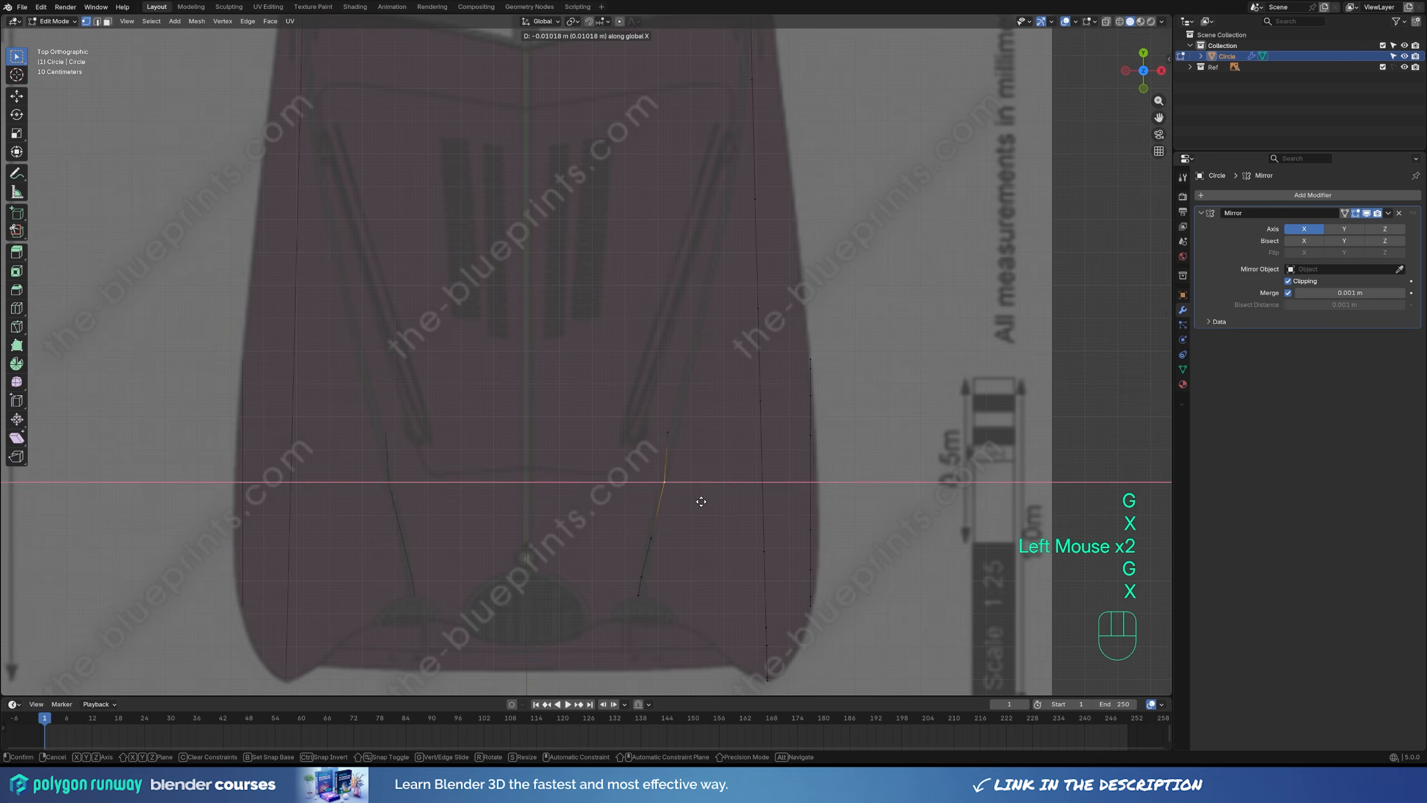
{"action": "left_click", "coordinate": [759, 494]}
{"action": "left_click", "coordinate": [671, 432]}
{"action": "key", "text": "g"}
{"action": "key", "text": "x"}
{"action": "left_click", "coordinate": [763, 495]}
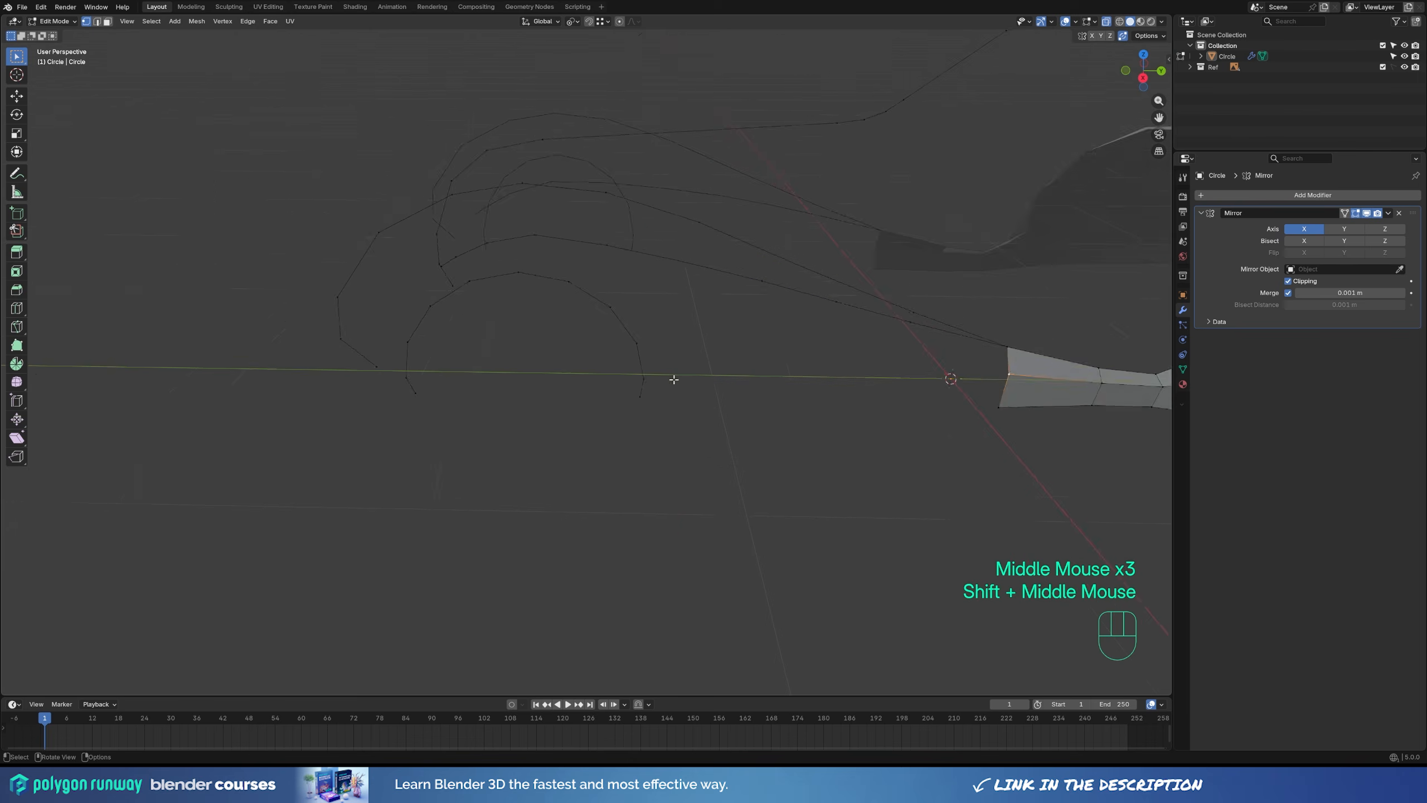
Fill the first faces between the front fender's outer line and the wheel arch edge.
{"action": "middle_click_drag", "start_coordinate": [672, 382], "coordinate": [396, 252]}
{"action": "key", "text": "2"}
{"action": "left_click", "coordinate": [390, 241]}
{"action": "left_click", "coordinate": [444, 329], "text": "shift"}
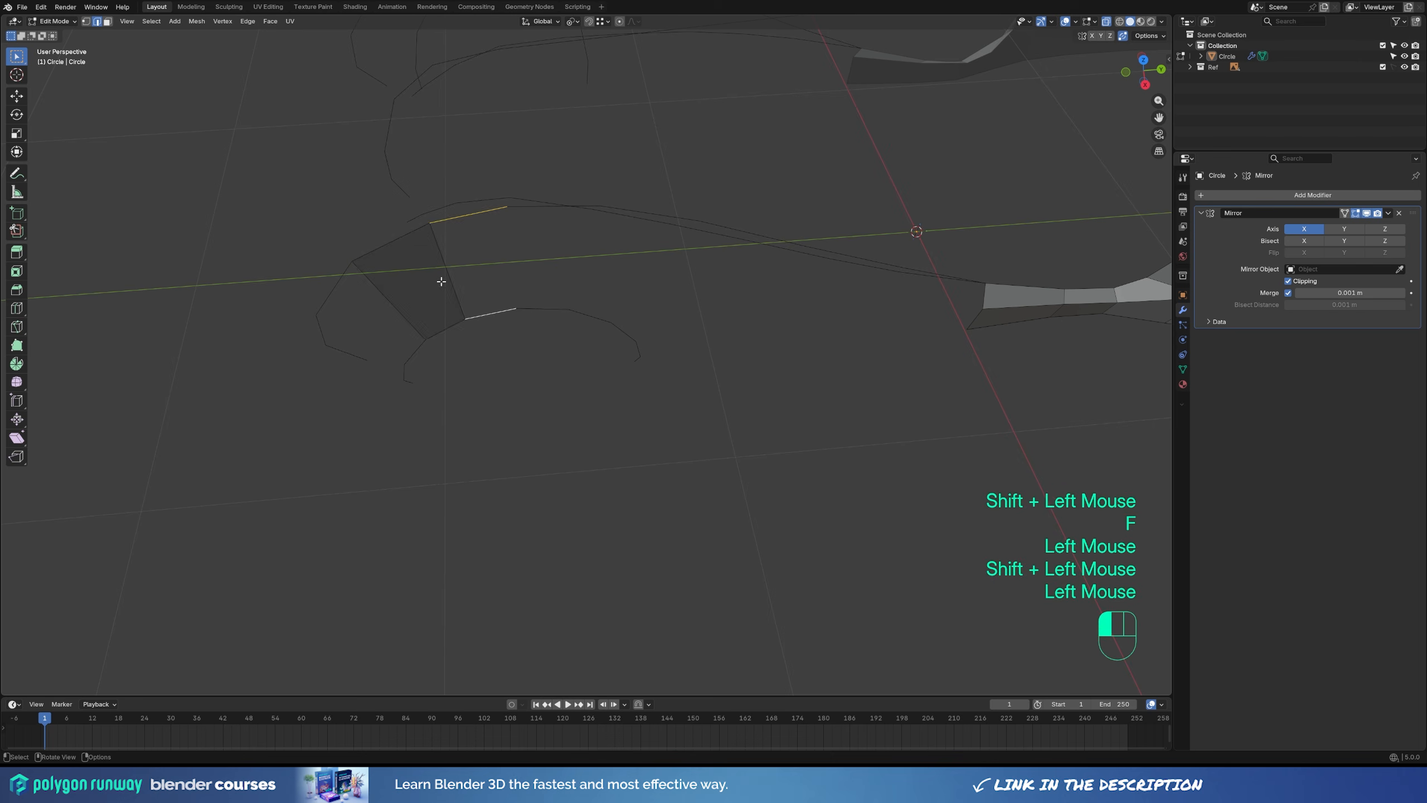
{"action": "left_click", "coordinate": [441, 281]}
{"action": "key", "text": "f"}
{"action": "key", "text": "f"}
Fill the remaining faces between the front fender line and the wheel arch.
{"action": "middle_click_drag", "start_coordinate": [655, 352], "coordinate": [710, 284]}
{"action": "key", "text": "f"}
{"action": "key", "text": "f"}
{"action": "middle_click_drag", "start_coordinate": [417, 271], "coordinate": [461, 287]}
{"action": "left_click", "coordinate": [400, 291]}
{"action": "key", "text": "f"}
{"action": "key", "text": "f"}
Add one centred loop cut around the front fender's new face strip.
{"action": "middle_click_drag", "start_coordinate": [548, 342], "coordinate": [619, 329]}
{"action": "key", "text": "ctrl+r"}
{"action": "left_click", "coordinate": [624, 268]}
{"action": "right_click", "coordinate": [624, 268]}
Move the fender's new loop outward and up against the front blueprint, and scale it along Z by about 1.14.
{"action": "key", "text": "KP_1"}
{"action": "key", "text": "g"}
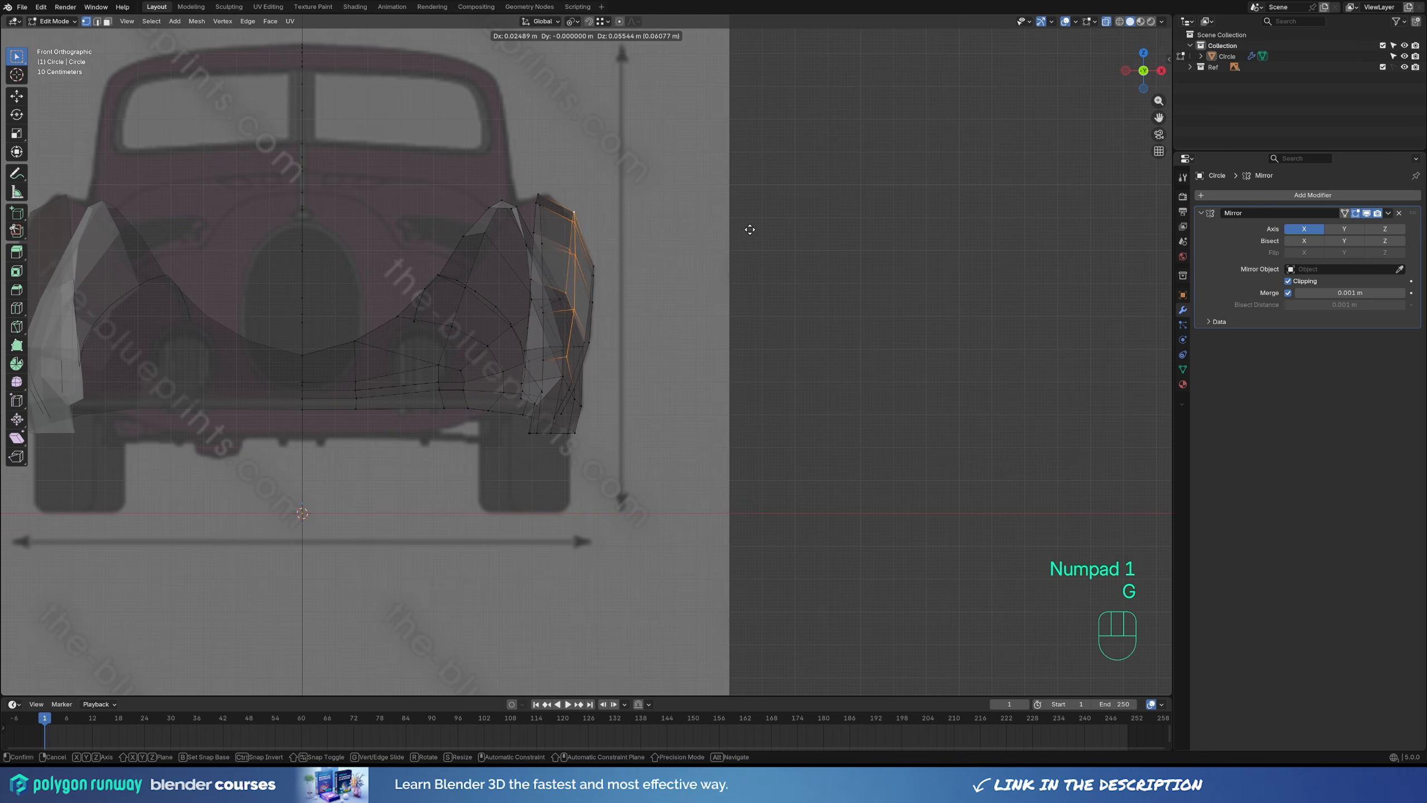
{"action": "key", "text": "0"}
{"action": "left_click", "coordinate": [786, 249]}
{"action": "key", "text": "s"}
{"action": "key", "text": "z"}
{"action": "left_click", "coordinate": [853, 282]}
{"action": "key", "text": "KP_3"}
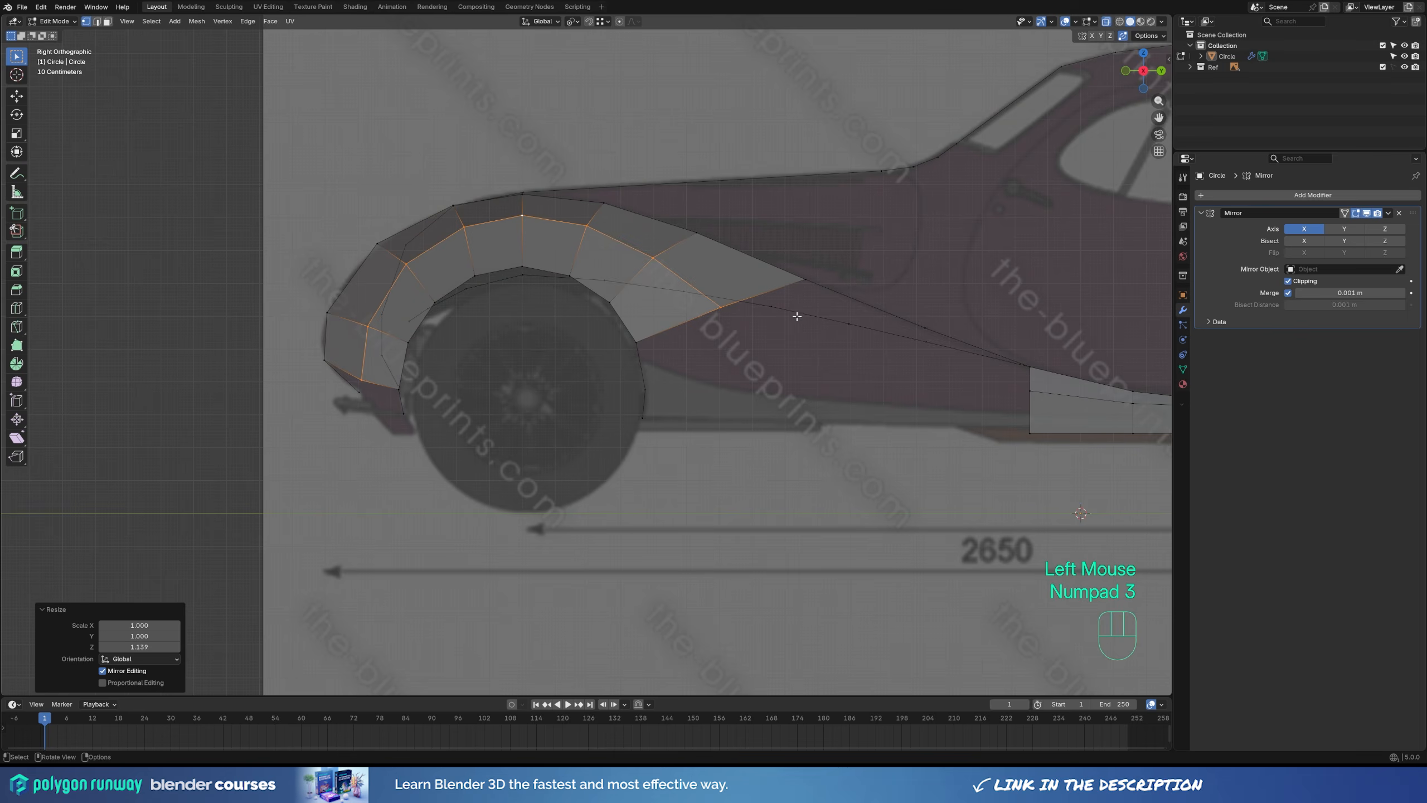
Extrude the end of the fender's middle line rearward and connect it to the front edge of the sill panel.
{"action": "middle_click_drag", "start_coordinate": [797, 316], "coordinate": [577, 329]}
{"action": "key", "text": "KP_3"}
{"action": "scroll", "coordinate": [752, 322], "scroll_direction": "down", "scroll_amount": 1}
{"action": "left_click", "coordinate": [571, 322]}
{"action": "key", "text": "e"}
{"action": "left_click", "coordinate": [698, 375]}
{"action": "left_click", "coordinate": [773, 389], "text": "shift"}
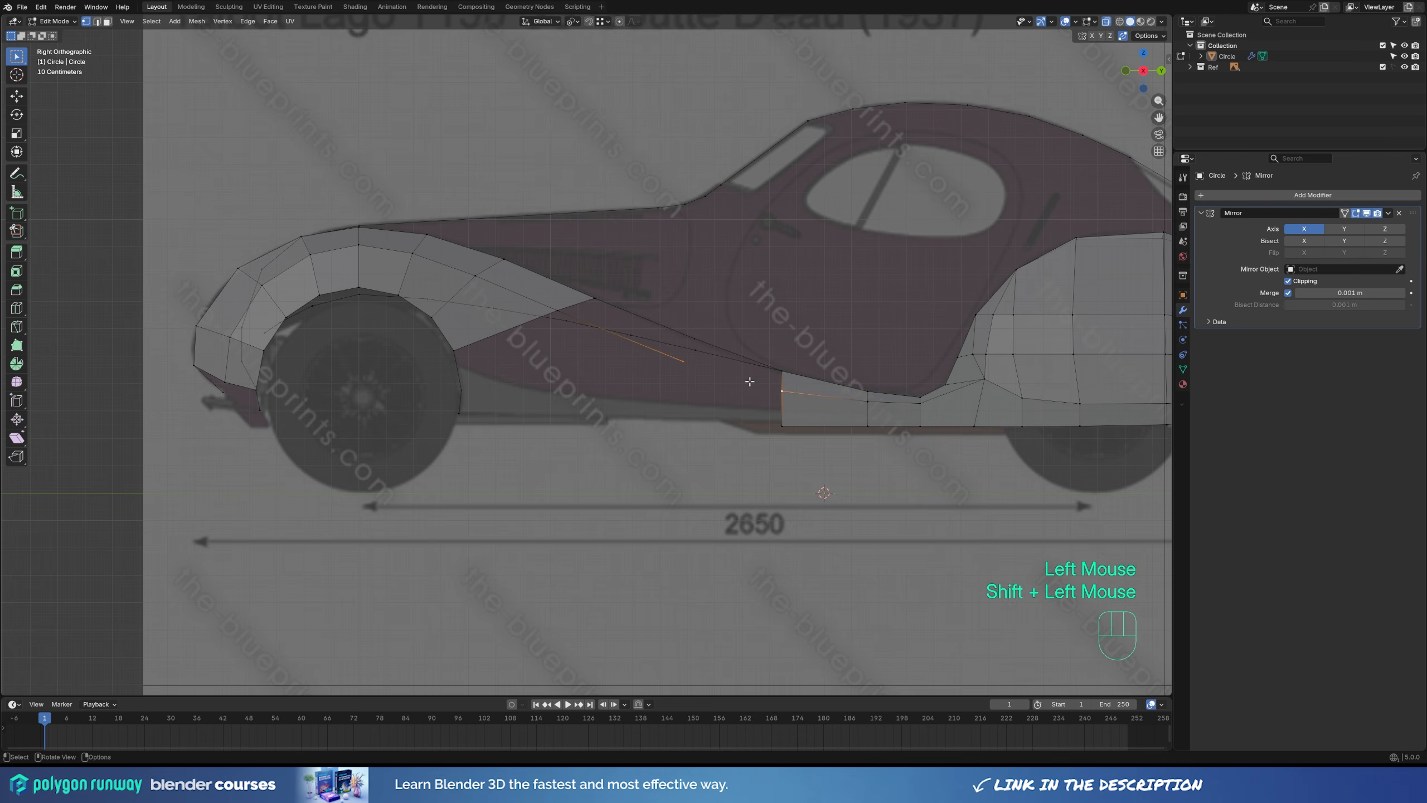
{"action": "key", "text": "f"}
Switch the viewport shading and fill the next gap between the front fender and the sill panel.
{"action": "middle_click_drag", "start_coordinate": [750, 382], "coordinate": [720, 380]}
{"action": "key", "text": "z"}
{"action": "left_click", "coordinate": [720, 380]}
{"action": "left_click", "coordinate": [708, 411], "text": "shift"}
{"action": "key", "text": "f"}
Scale the front fender's inner edge along X by about 3.9 to follow the top blueprint, and start scaling it along Y.
{"action": "key", "text": "KP_7"}
{"action": "key", "text": "s"}
{"action": "key", "text": "x"}
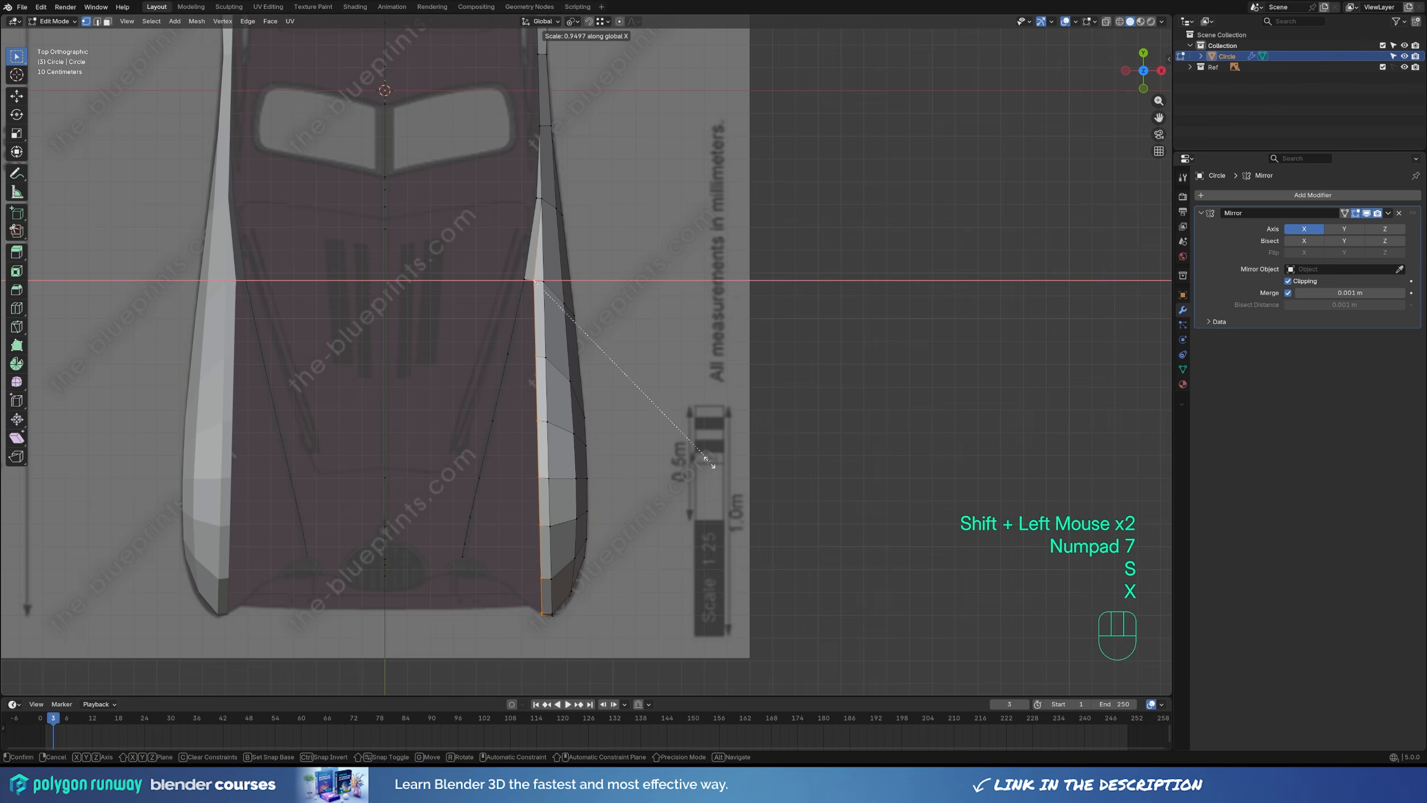
{"action": "left_click", "coordinate": [583, 404]}
{"action": "key", "text": "s"}
{"action": "key", "text": "x"}
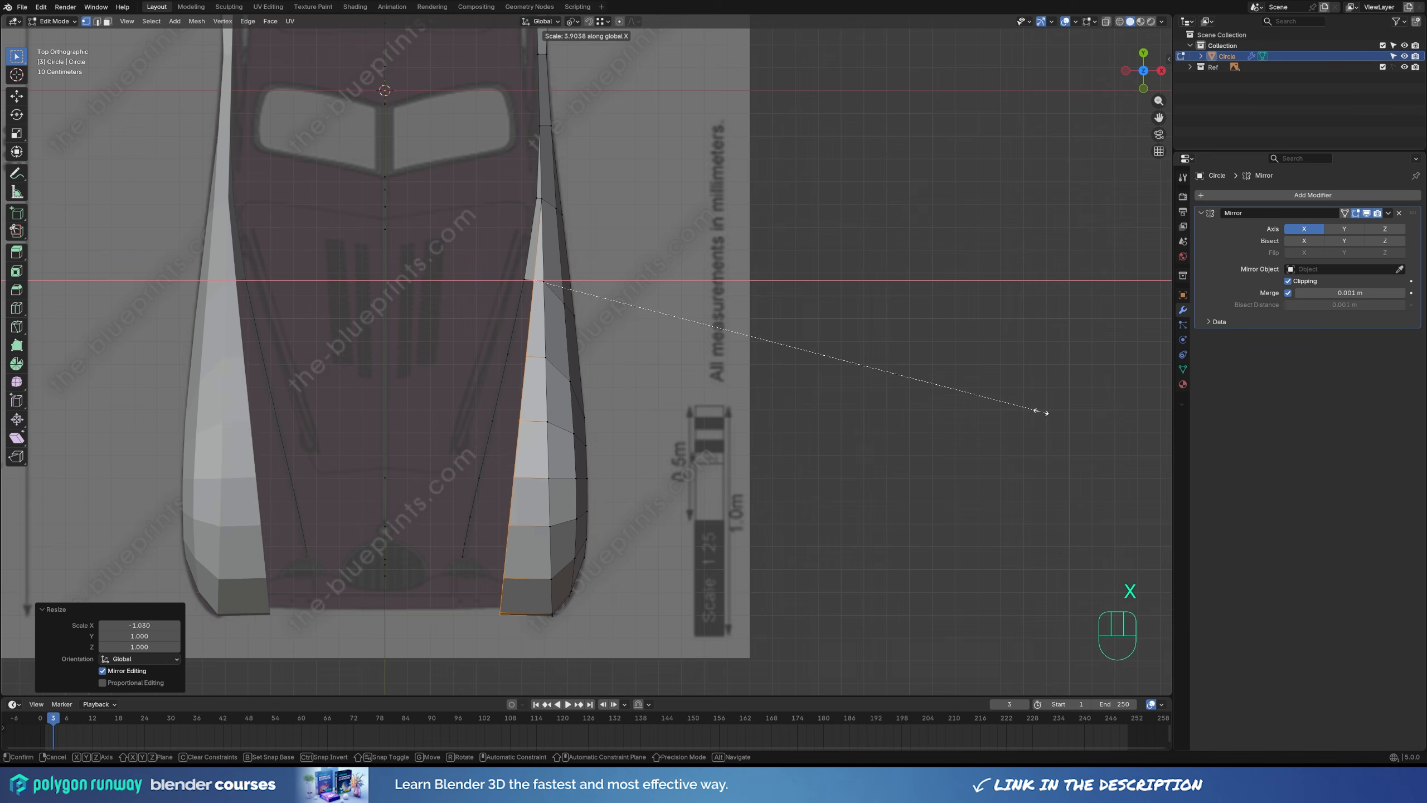
{"action": "left_click", "coordinate": [1045, 412]}
{"action": "key", "text": "s"}
{"action": "key", "text": "y"}
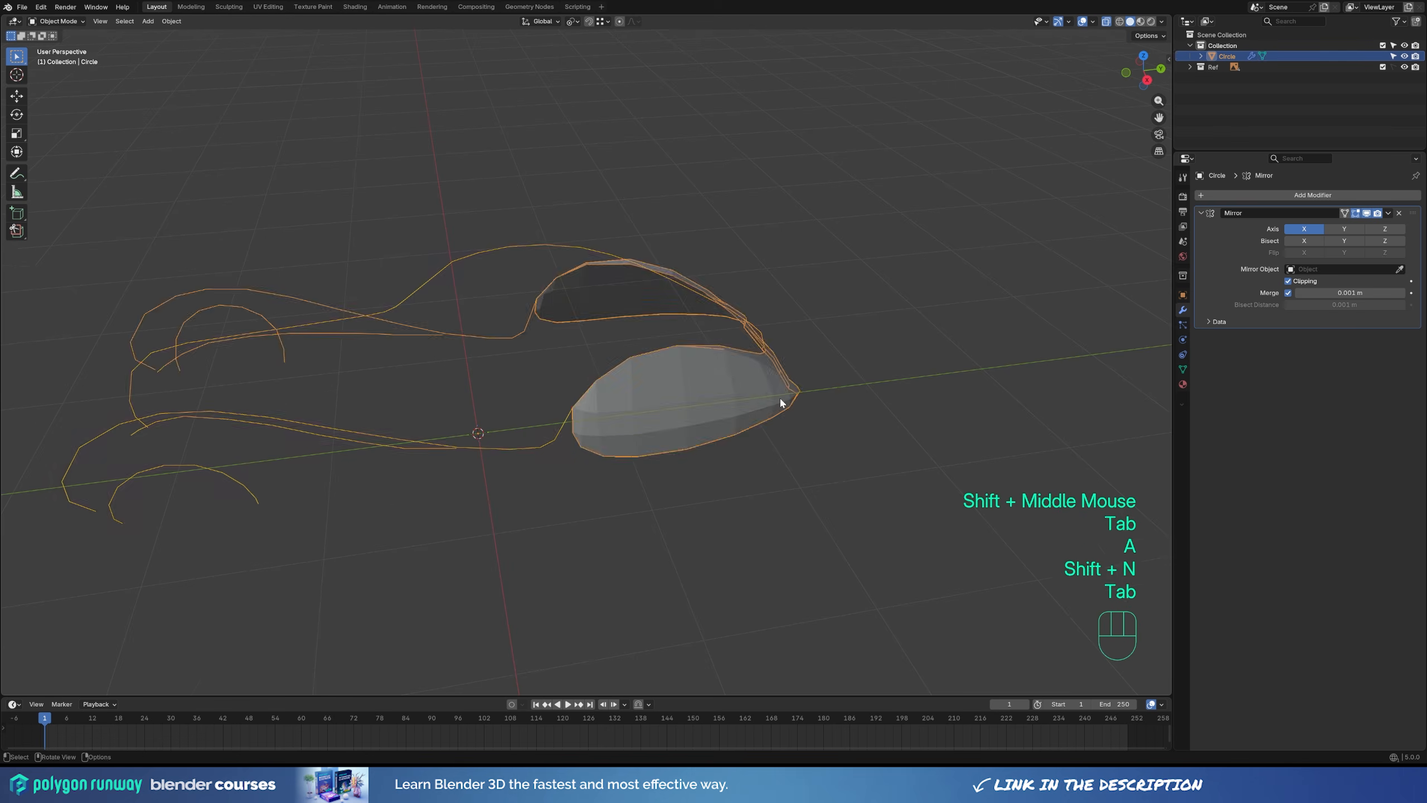
Extrude the rear fender's lower edge downward along Z in the side view.
{"action": "left_click", "coordinate": [877, 443]}
{"action": "middle_click_drag", "start_coordinate": [876, 443], "coordinate": [745, 430]}
{"action": "middle_click_drag", "start_coordinate": [443, 424], "coordinate": [677, 434]}
{"action": "middle_click_drag", "start_coordinate": [691, 432], "coordinate": [655, 338]}
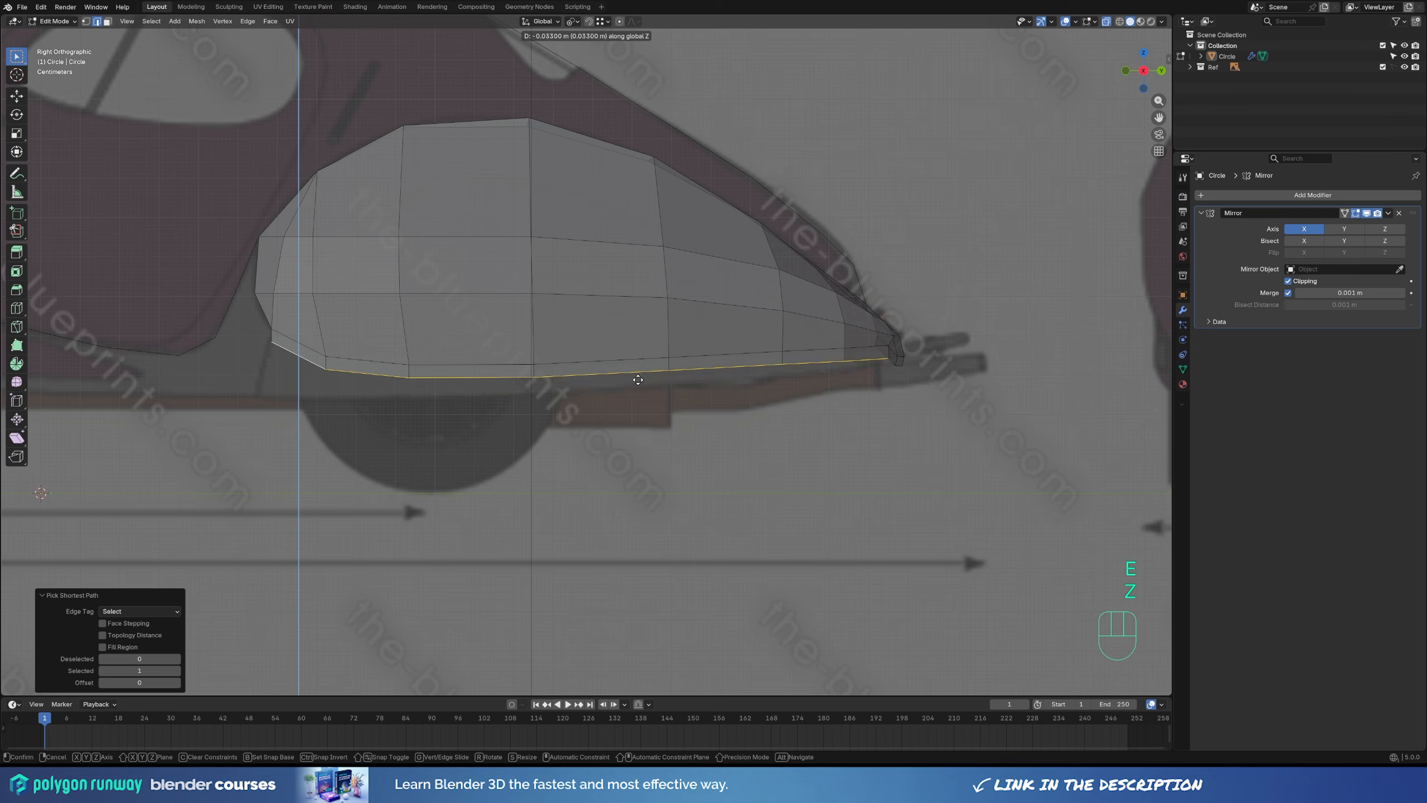
{"action": "left_click", "coordinate": [643, 398]}
Shear the rear fender's new lower edge along Y by 0.044, move it down along Z and shear it by -0.029.
{"action": "key", "text": "shift+ctrl+alt+s"}
{"action": "key", "text": "y"}
{"action": "key", "text": "t"}
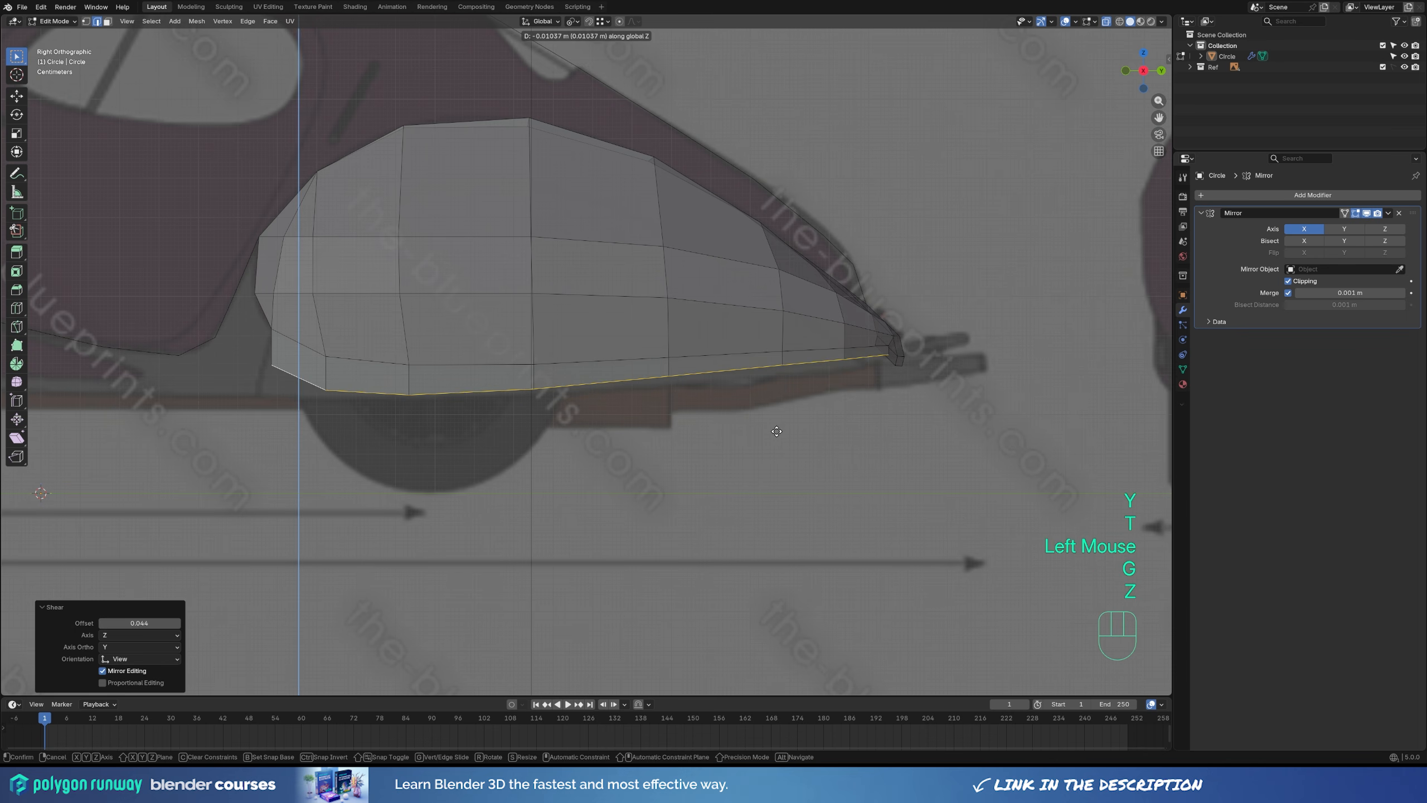
{"action": "key", "text": "shift+ctrl+alt+s"}
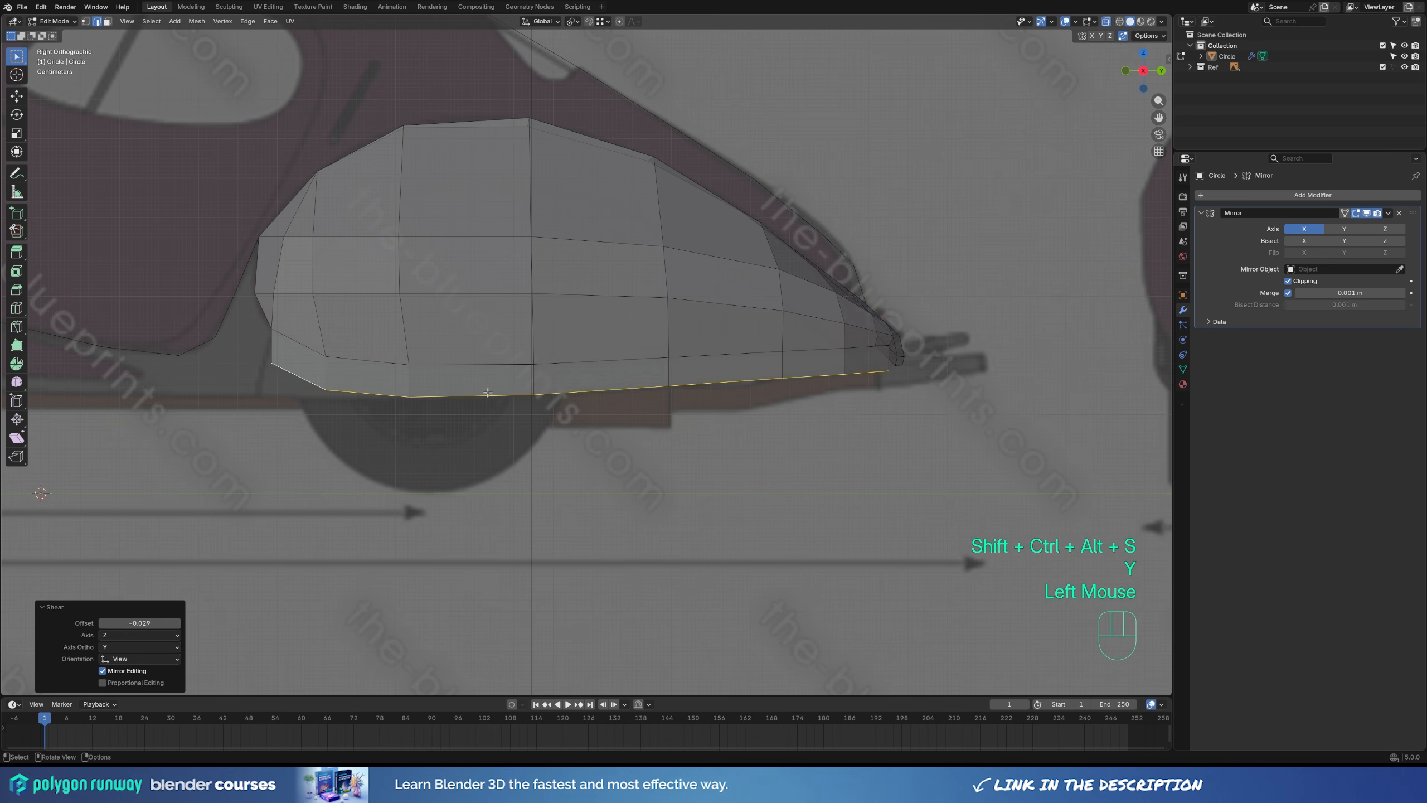
Adjust the front lower vertices of the rear fender to the side blueprint, moving one along Z.
{"action": "key", "text": "1"}
{"action": "left_click", "coordinate": [346, 405]}
{"action": "key", "text": "g"}
{"action": "key", "text": "z"}
{"action": "left_click", "coordinate": [347, 413]}
{"action": "left_click", "coordinate": [266, 367]}
{"action": "left_click", "coordinate": [266, 367]}
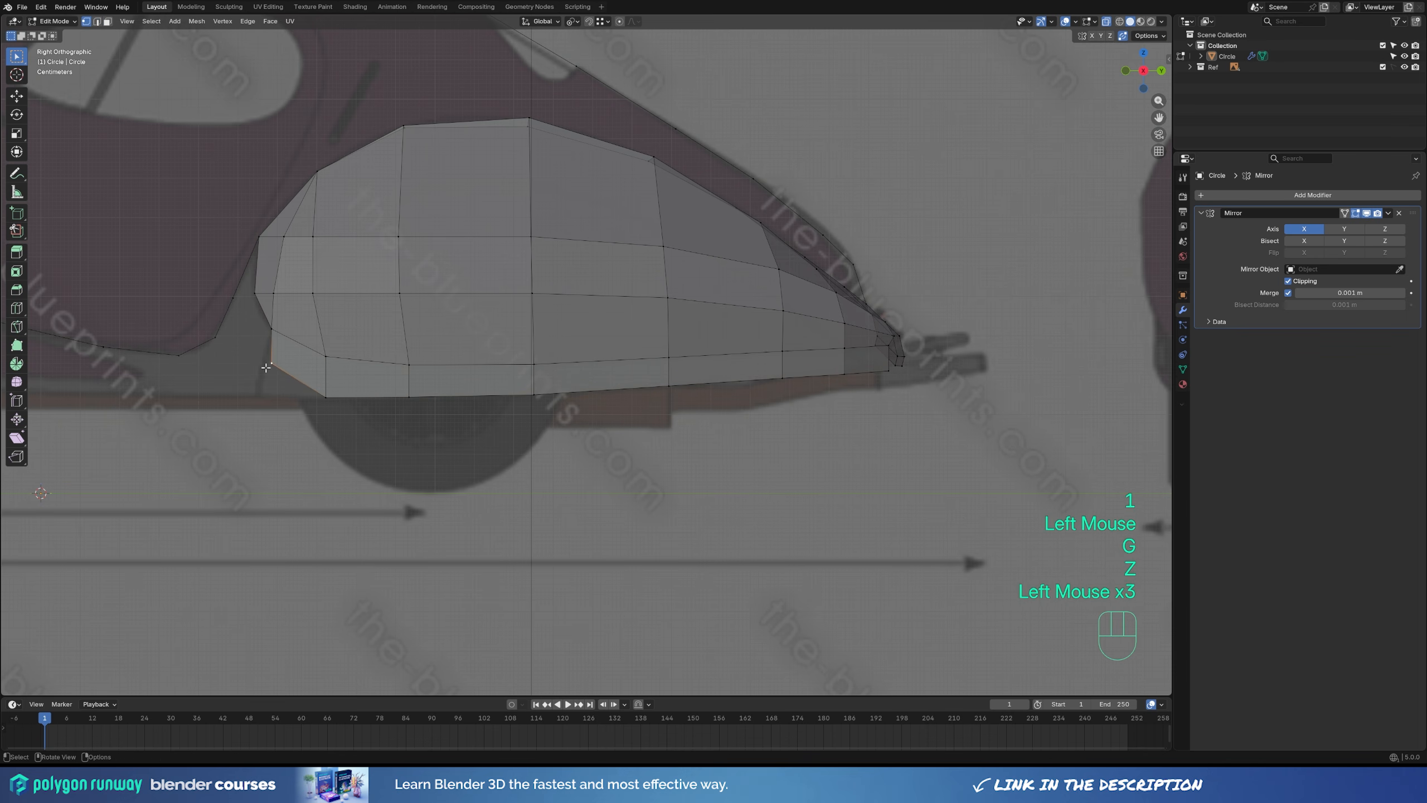
{"action": "left_click", "coordinate": [265, 412]}
Move the rear end faces of the fender's lower trim about -0.009 m along Y and leave mesh editing.
{"action": "left_click", "coordinate": [765, 374]}
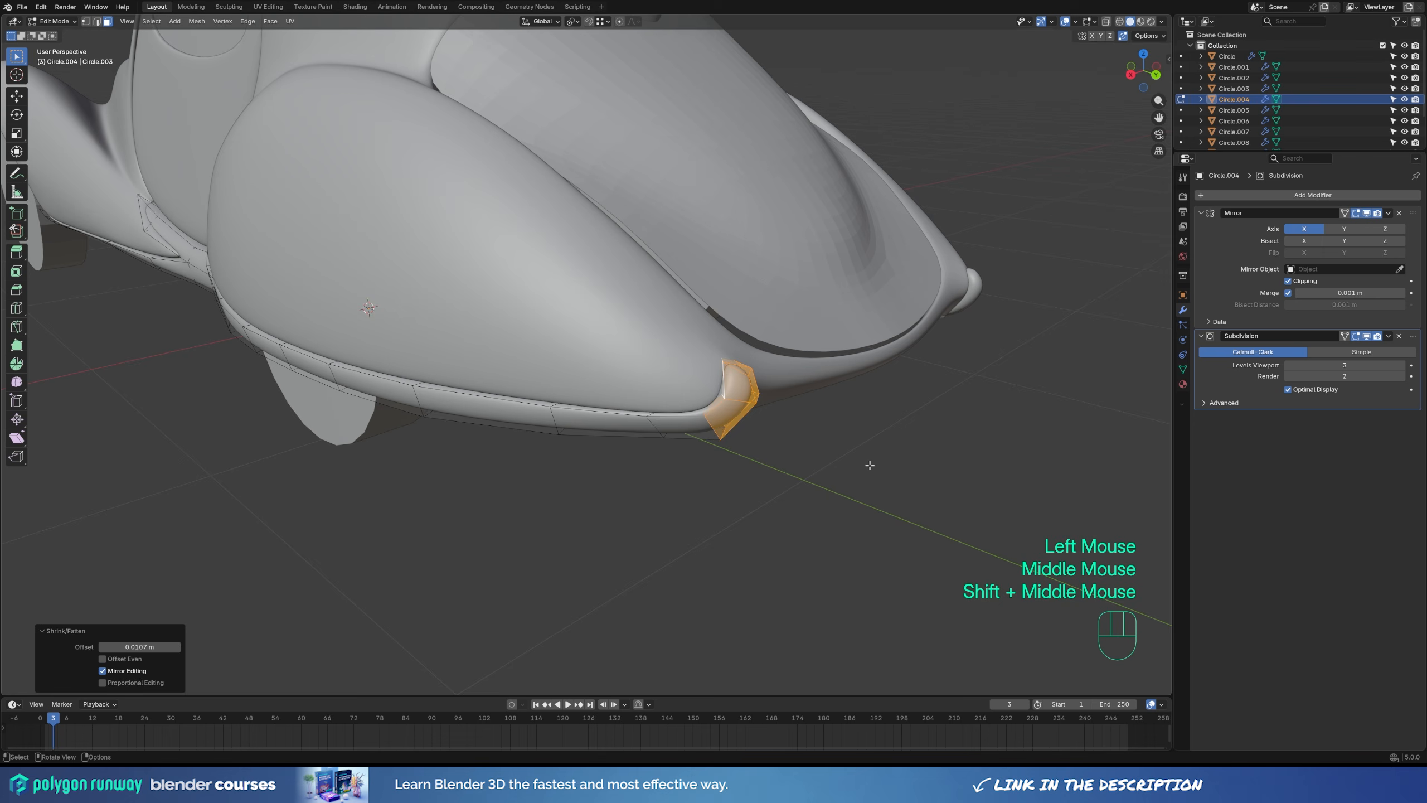
{"action": "key", "text": "g"}
{"action": "key", "text": "y"}
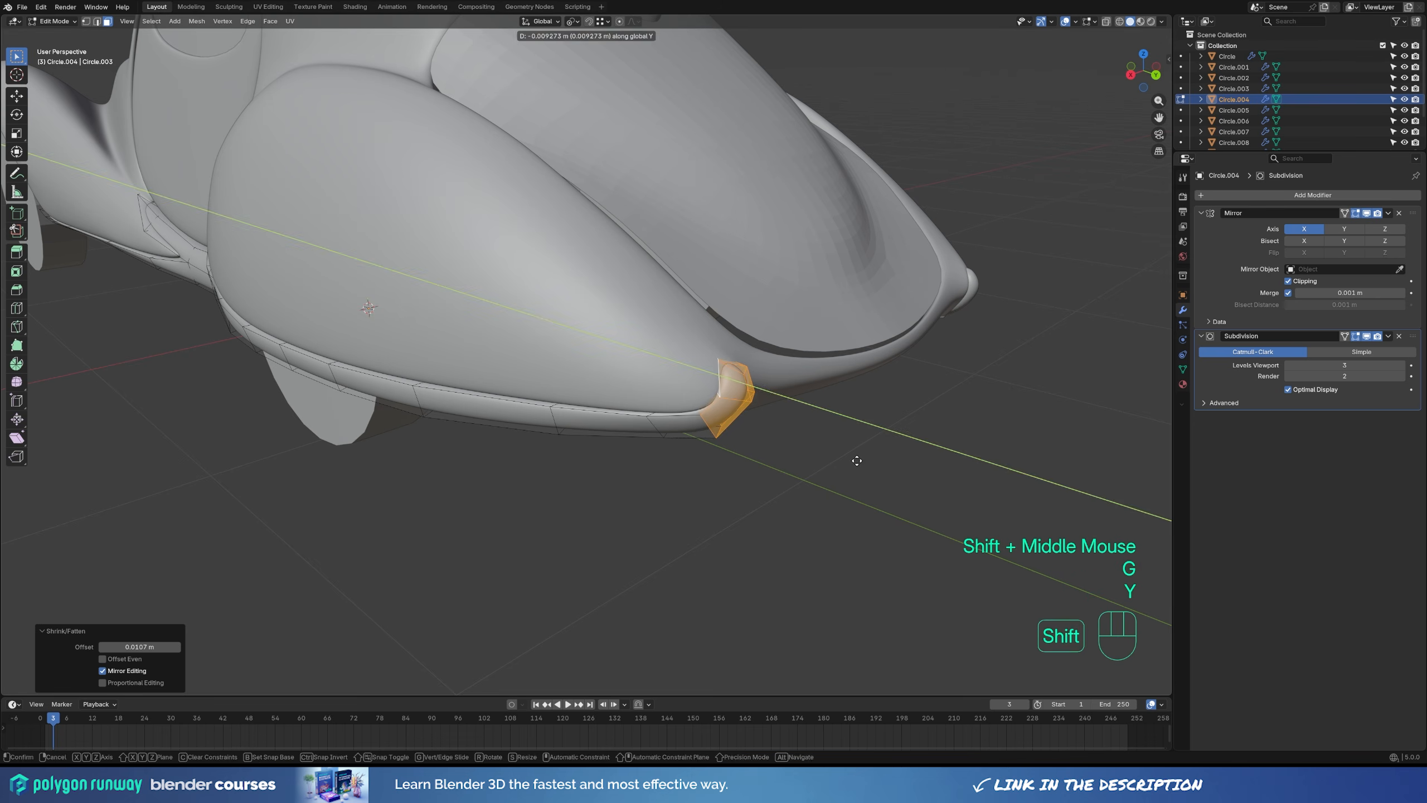
{"action": "left_click", "coordinate": [914, 382], "text": "shift"}
{"action": "key", "text": "Tab"}
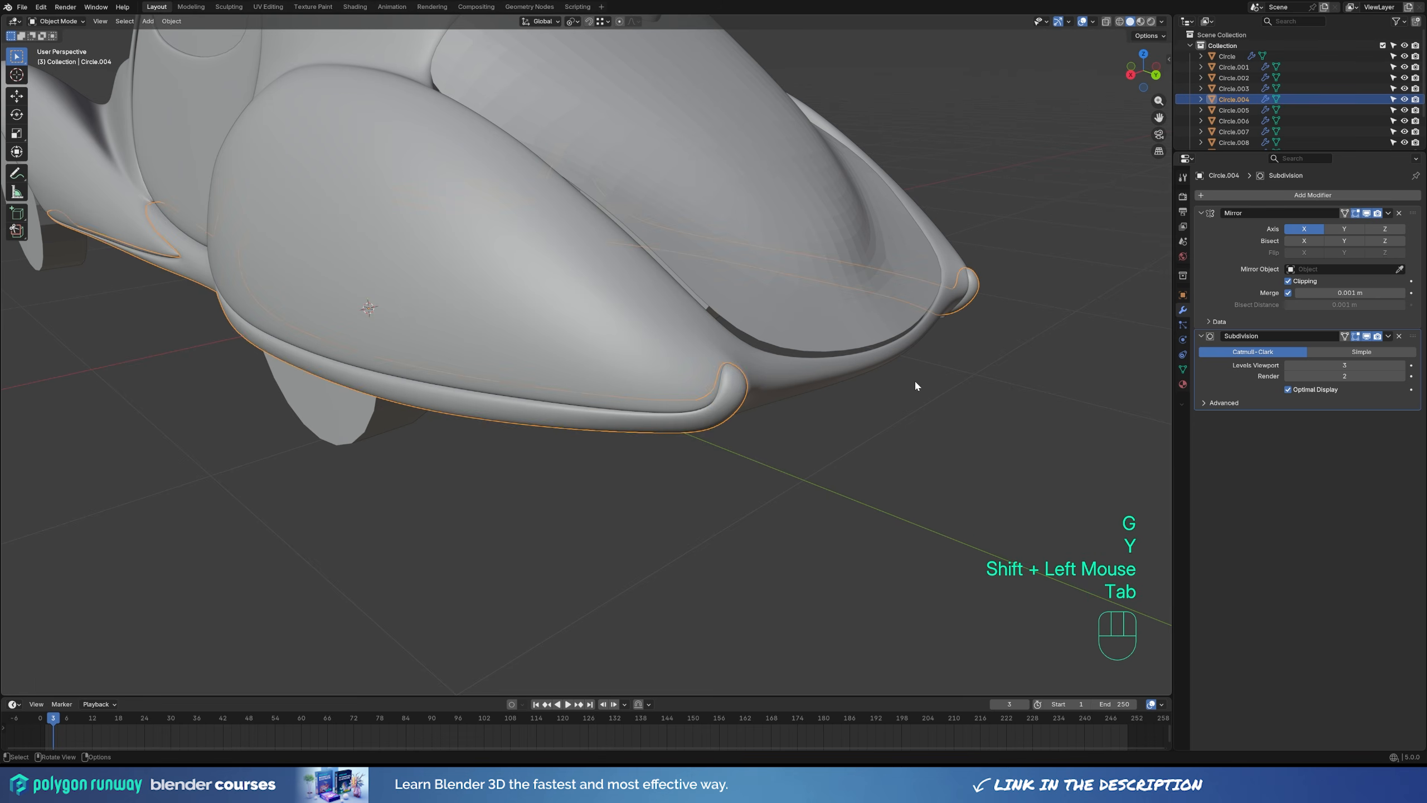
Select the part at the car's tail, isolate it and open its mesh for editing.
{"action": "left_click", "coordinate": [876, 394]}
{"action": "middle_click_drag", "start_coordinate": [876, 393], "coordinate": [853, 398], "text": "shift"}
{"action": "scroll", "coordinate": [853, 398], "scroll_direction": "down", "scroll_amount": 2, "text": "shift"}
{"action": "key", "text": "KP_Divide"}
{"action": "key", "text": "Tab"}
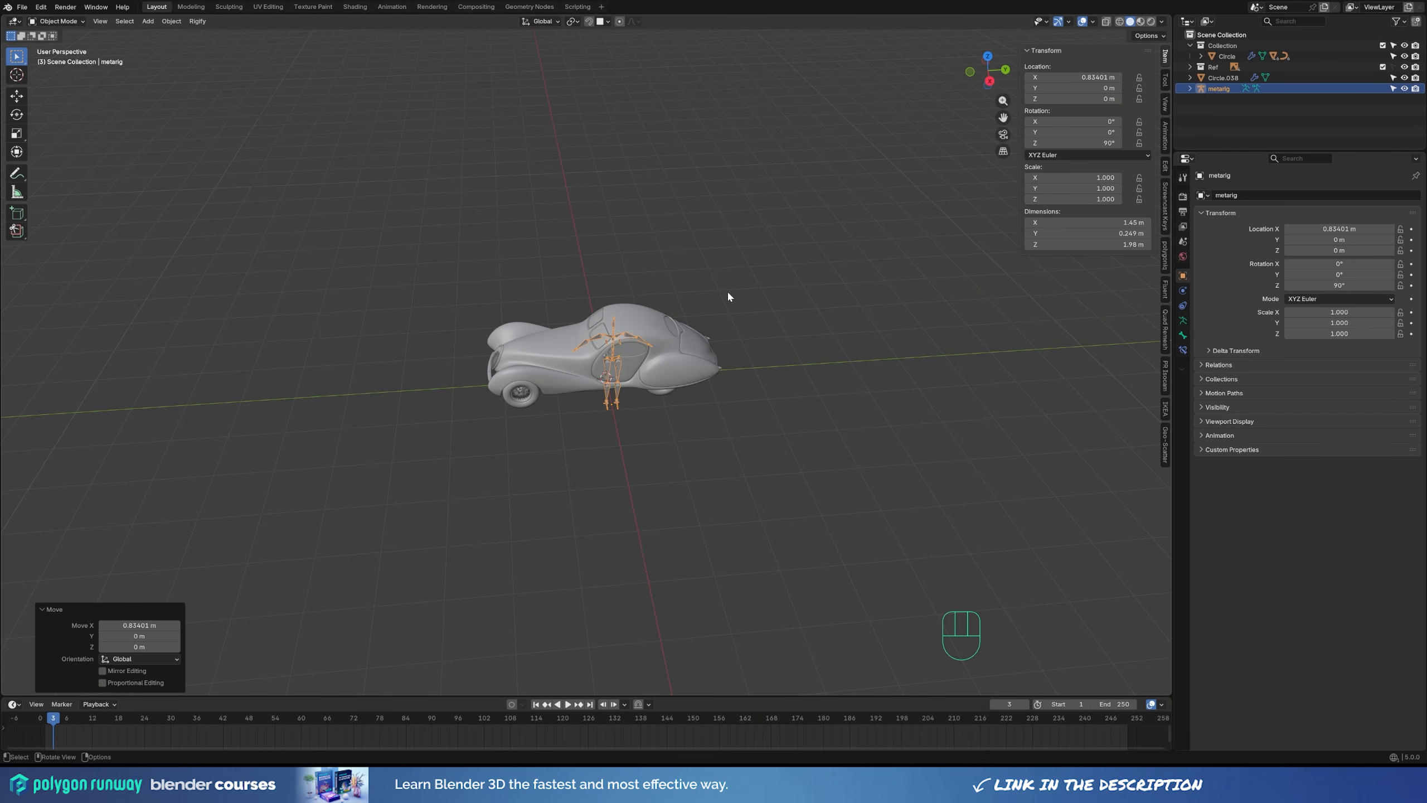
Add a camera and rotate it to 90° about both X and Z to face the car's side.
{"action": "key", "text": "shift+a"}
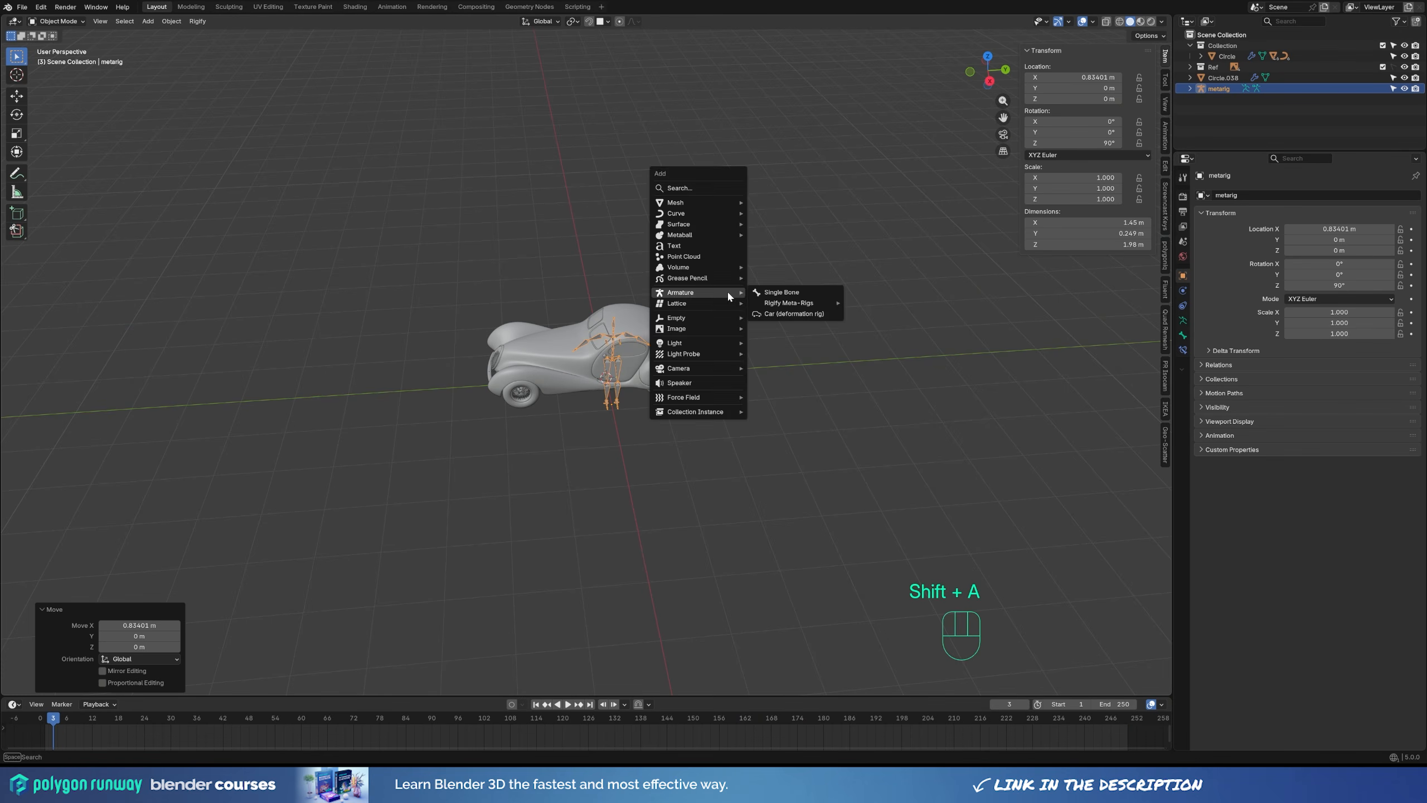
{"action": "left_click", "coordinate": [730, 371]}
{"action": "key", "text": "KP_9"}
{"action": "key", "text": "KP_0"}
{"action": "key", "text": "KP_Enter"}
Move the camera back from the car along its local Z axis to about X 6.25 m.
{"action": "key", "text": "g"}
{"action": "key", "text": "z"}
{"action": "key", "text": "z"}
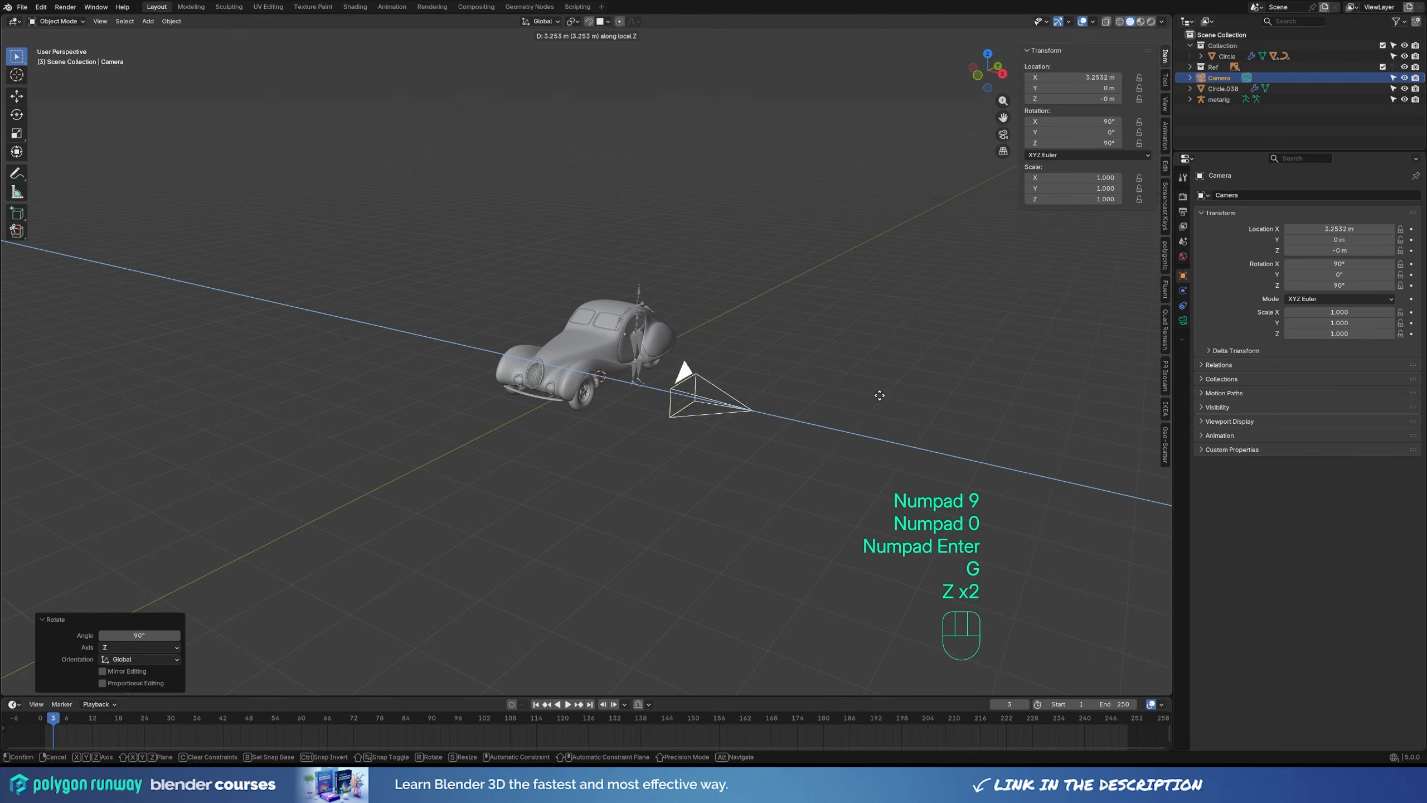
{"action": "left_click", "coordinate": [996, 446]}
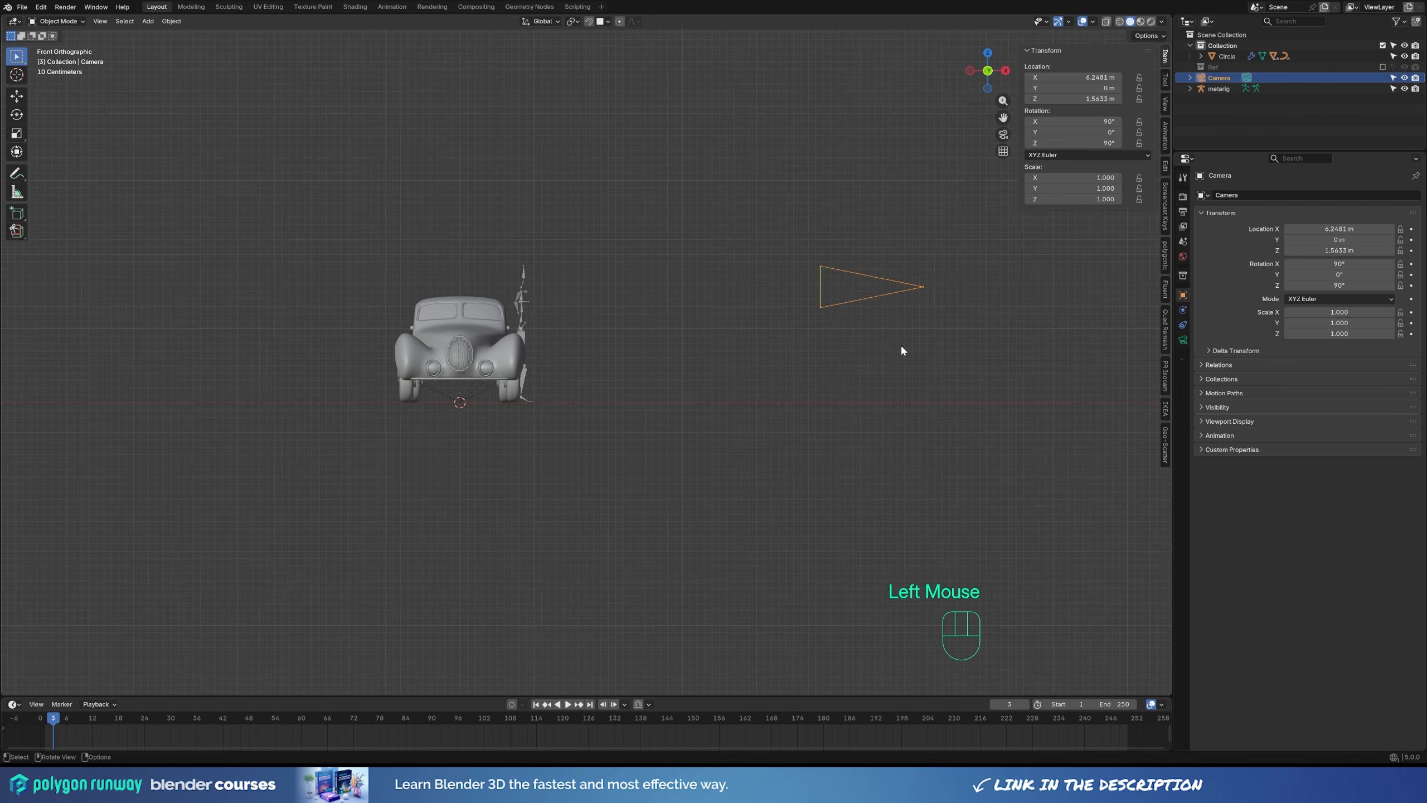
Tilt the camera about its local X axis to place the car lower in the portrait frame.
{"action": "key", "text": "r"}
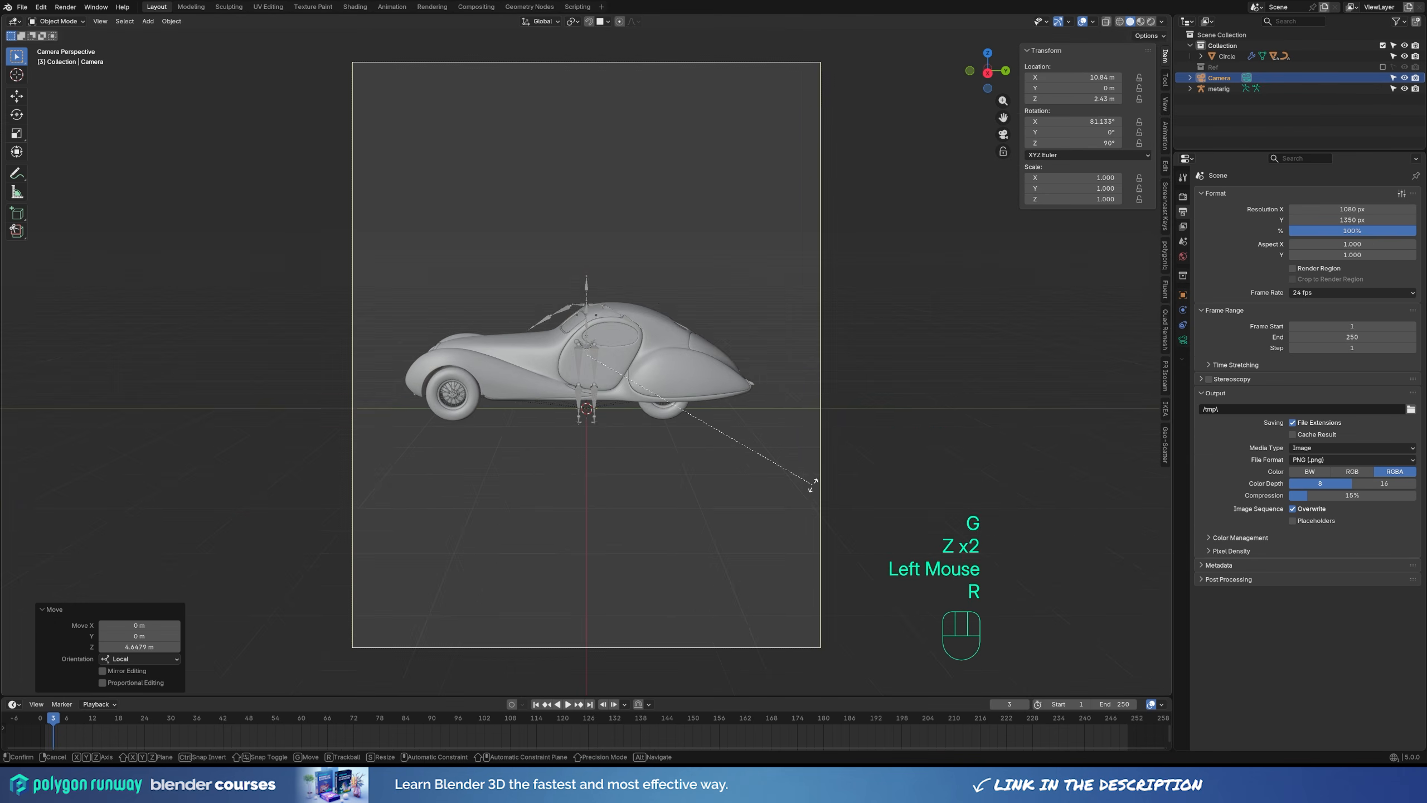
{"action": "key", "text": "x"}
{"action": "key", "text": "x"}
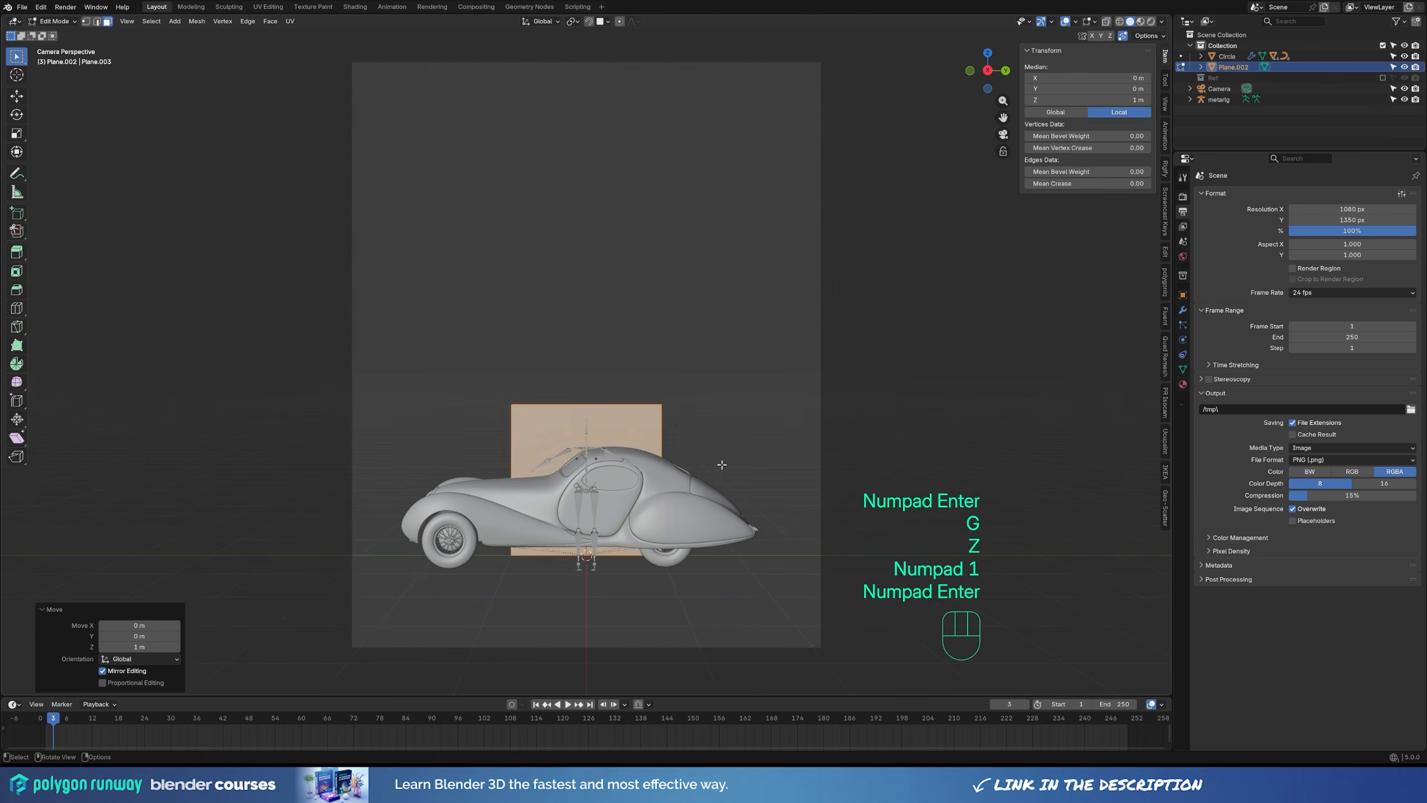
Leave mesh editing and scale the backdrop plane up to about 3.88 on all axes.
{"action": "key", "text": "Tab"}
{"action": "key", "text": "s"}
{"action": "left_click", "coordinate": [704, 498]}
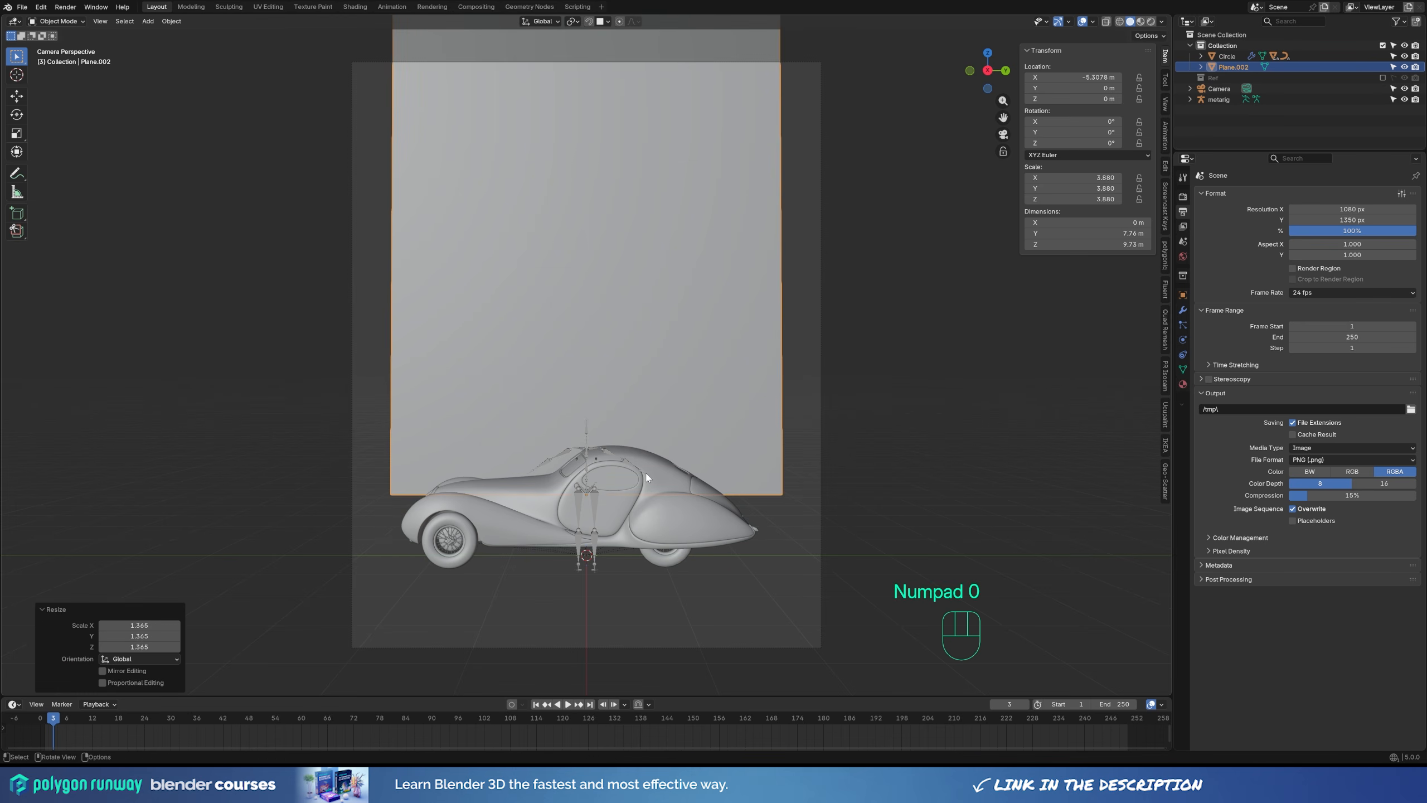
Snap the 3D cursor to the backdrop's base, add a plane there and shift its mesh 1 m along X.
{"action": "middle_click_drag", "start_coordinate": [647, 478], "coordinate": [427, 483]}
{"action": "key", "text": "shift+s"}
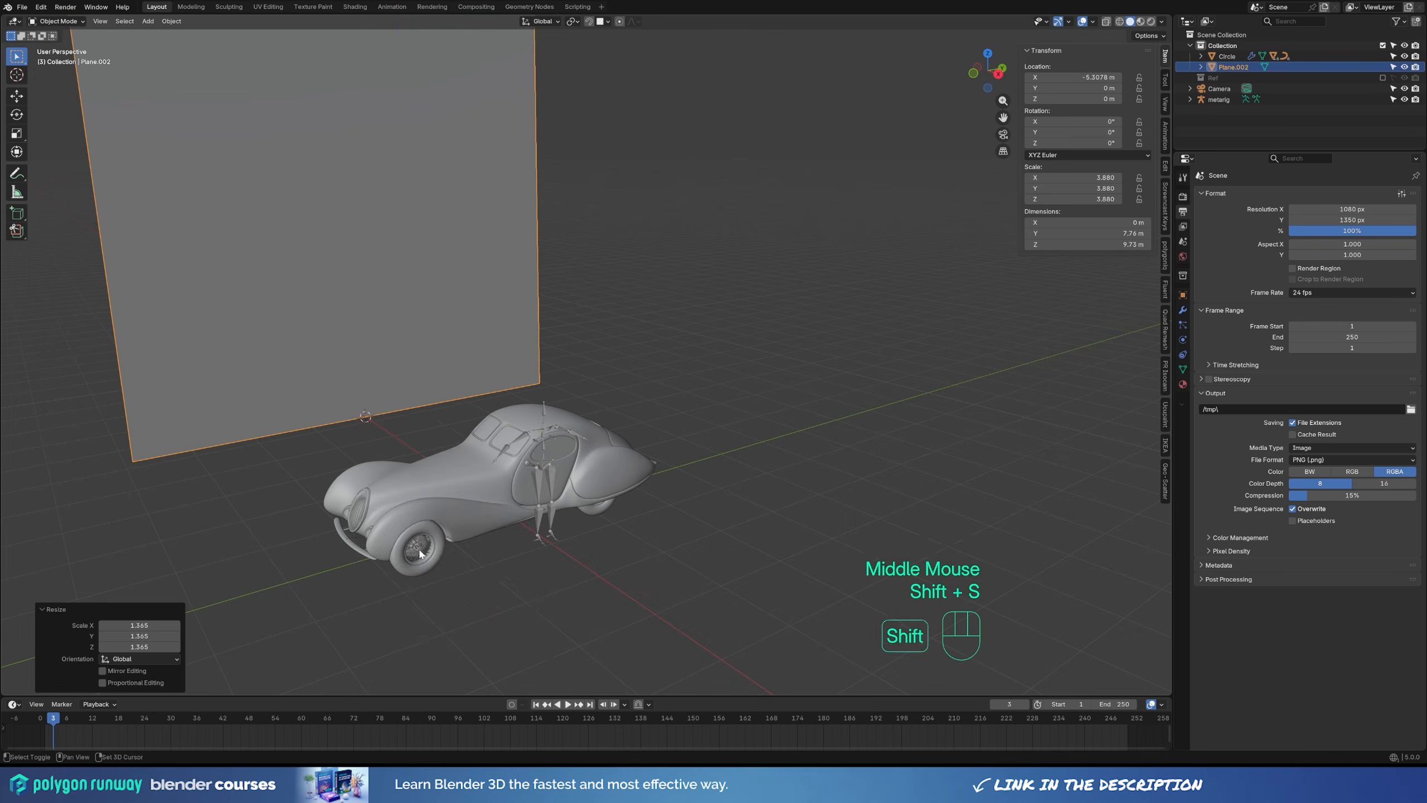
{"action": "key", "text": "shift+a"}
{"action": "mouse_move", "coordinate": [404, 439]}
{"action": "left_click", "coordinate": [510, 439]}
{"action": "middle_click_drag", "start_coordinate": [439, 417], "coordinate": [506, 394]}
{"action": "key", "text": "Tab"}
{"action": "key", "text": "g"}
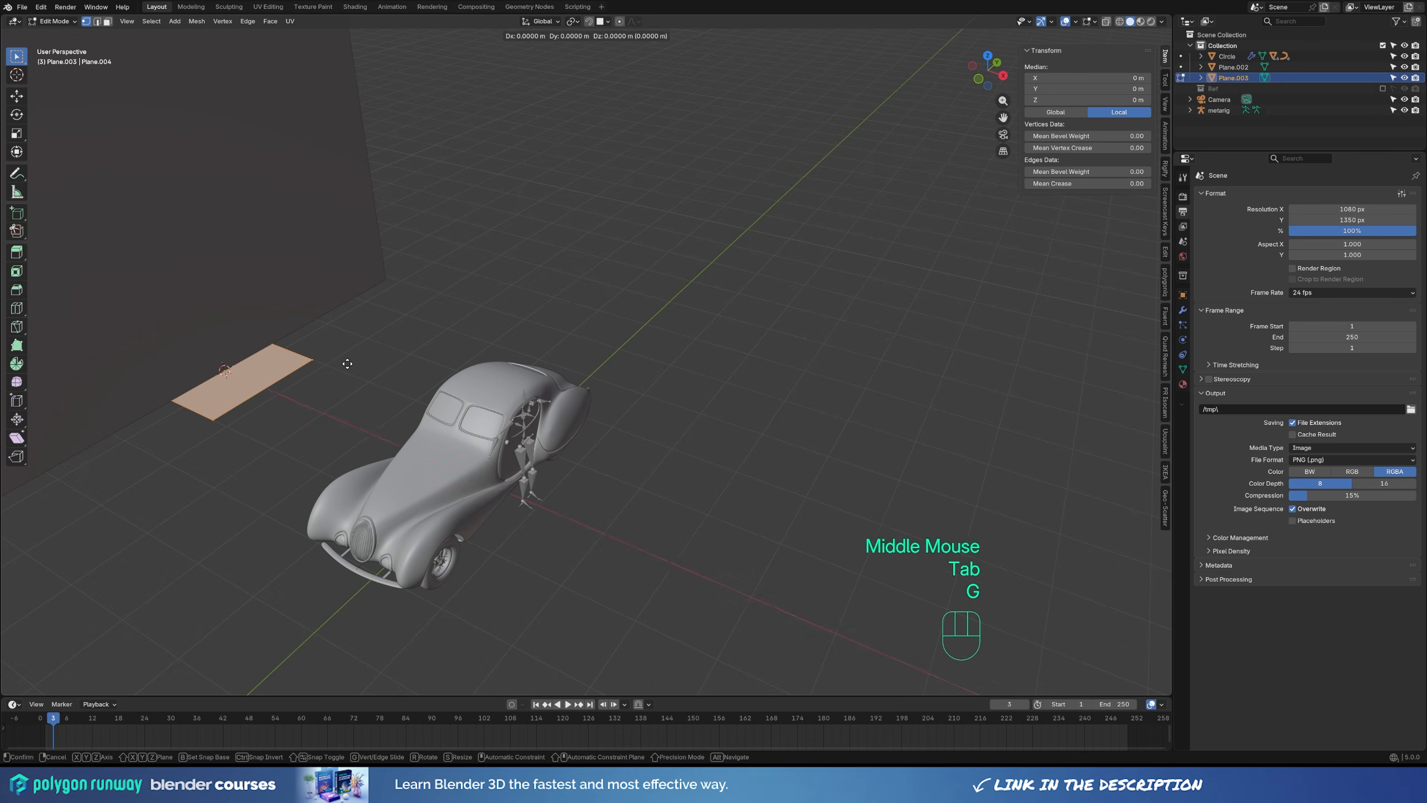
{"action": "key", "text": "x"}
{"action": "key", "text": "KP_1"}
{"action": "key", "text": "KP_Enter"}
Widen the new plane along Y and move its raised edge -2 m along X to form a ramp rising toward the backdrop.
{"action": "key", "text": "s"}
{"action": "key", "text": "y"}
{"action": "key", "text": "t"}
{"action": "left_click", "coordinate": [660, 293]}
{"action": "middle_click_drag", "start_coordinate": [651, 304], "coordinate": [522, 275]}
{"action": "key", "text": "g"}
{"action": "key", "text": "x"}
{"action": "left_click", "coordinate": [387, 382], "text": "ctrl"}
Adjust the height of the ramp's upper edge along Z, judging it against the car in the camera framing.
{"action": "key", "text": "g"}
{"action": "key", "text": "z"}
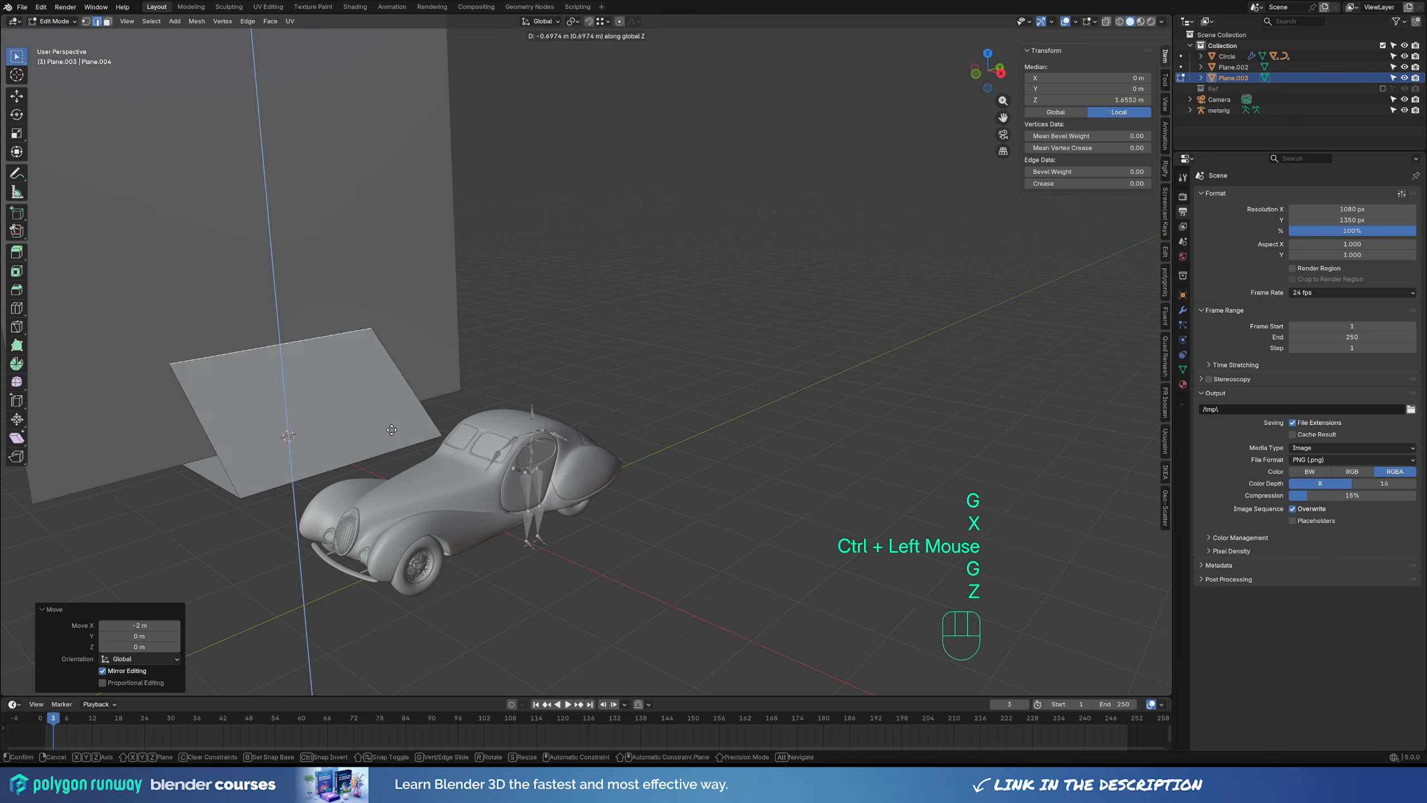
{"action": "left_click", "coordinate": [403, 442]}
{"action": "key", "text": "KP_0"}
{"action": "key", "text": "g"}
{"action": "key", "text": "z"}
{"action": "left_click", "coordinate": [712, 397]}
Select the backdrop and ramp together, move them about -0.89 m along X and scale them up slightly.
{"action": "middle_click_drag", "start_coordinate": [713, 397], "coordinate": [590, 477]}
{"action": "scroll", "coordinate": [646, 450], "scroll_direction": "down", "scroll_amount": 2}
{"action": "middle_click_drag", "start_coordinate": [590, 478], "coordinate": [506, 405]}
{"action": "key", "text": "Tab"}
{"action": "double_click", "coordinate": [478, 315], "text": "shift"}
{"action": "left_click", "coordinate": [496, 374]}
{"action": "left_click", "coordinate": [473, 303], "text": "shift"}
{"action": "key", "text": "g"}
{"action": "key", "text": "x"}
{"action": "left_click", "coordinate": [601, 389]}
{"action": "key", "text": "s"}
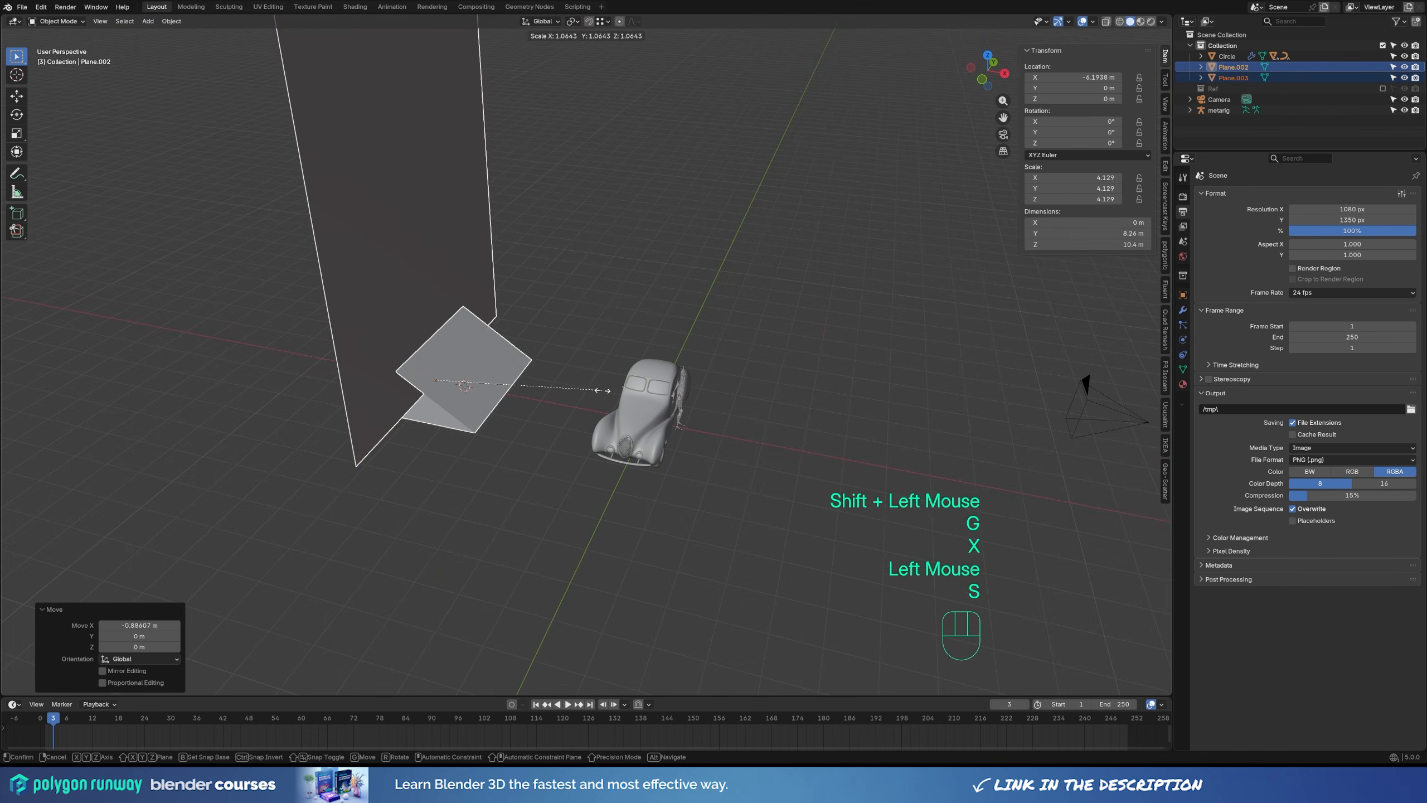
{"action": "left_click", "coordinate": [673, 385]}
Place an upright doorway panel at the ramp's top edge, raise its upper edge about 0.94 m and scale the panel to about 0.89.
{"action": "key", "text": "KP_0"}
{"action": "middle_click_drag", "start_coordinate": [684, 375], "coordinate": [656, 459], "text": "shift"}
{"action": "key", "text": "Tab"}
{"action": "key", "text": "2"}
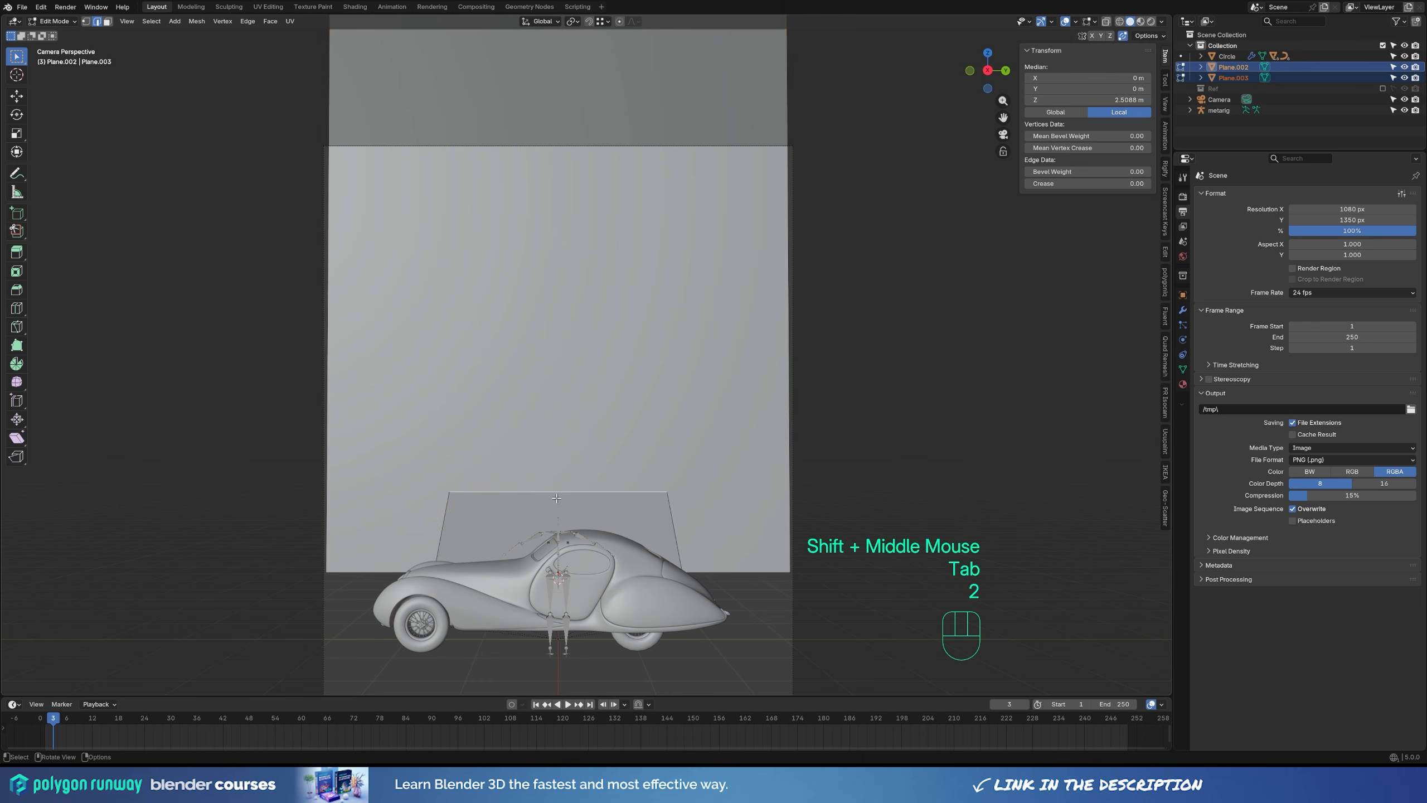
{"action": "key", "text": "g"}
{"action": "key", "text": "z"}
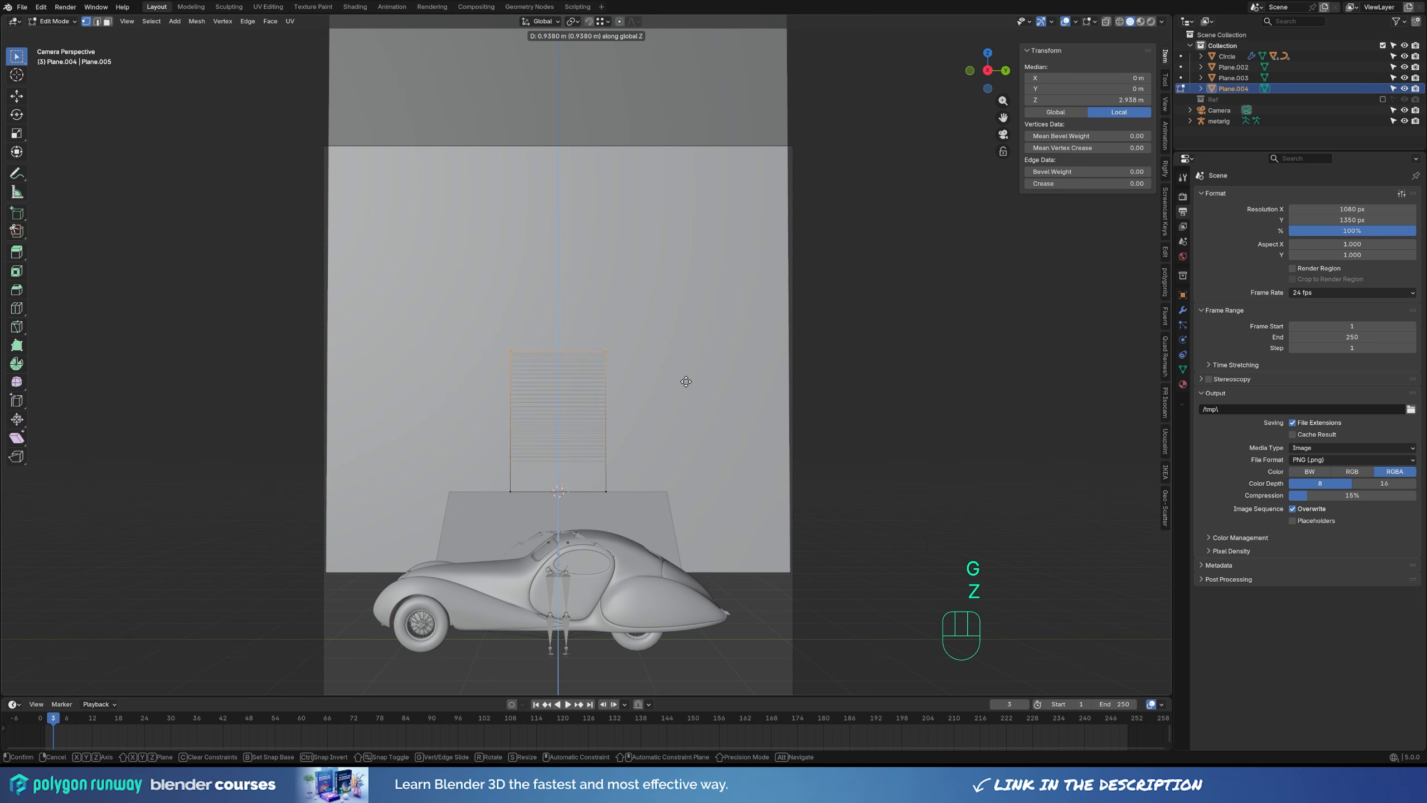
{"action": "left_click", "coordinate": [687, 378]}
{"action": "key", "text": "Tab"}
{"action": "key", "text": "s"}
{"action": "left_click", "coordinate": [853, 409]}
Make a linked duplicate of the figure rig and snap it to the 3D cursor at the ramp's top.
{"action": "left_click", "coordinate": [553, 578]}
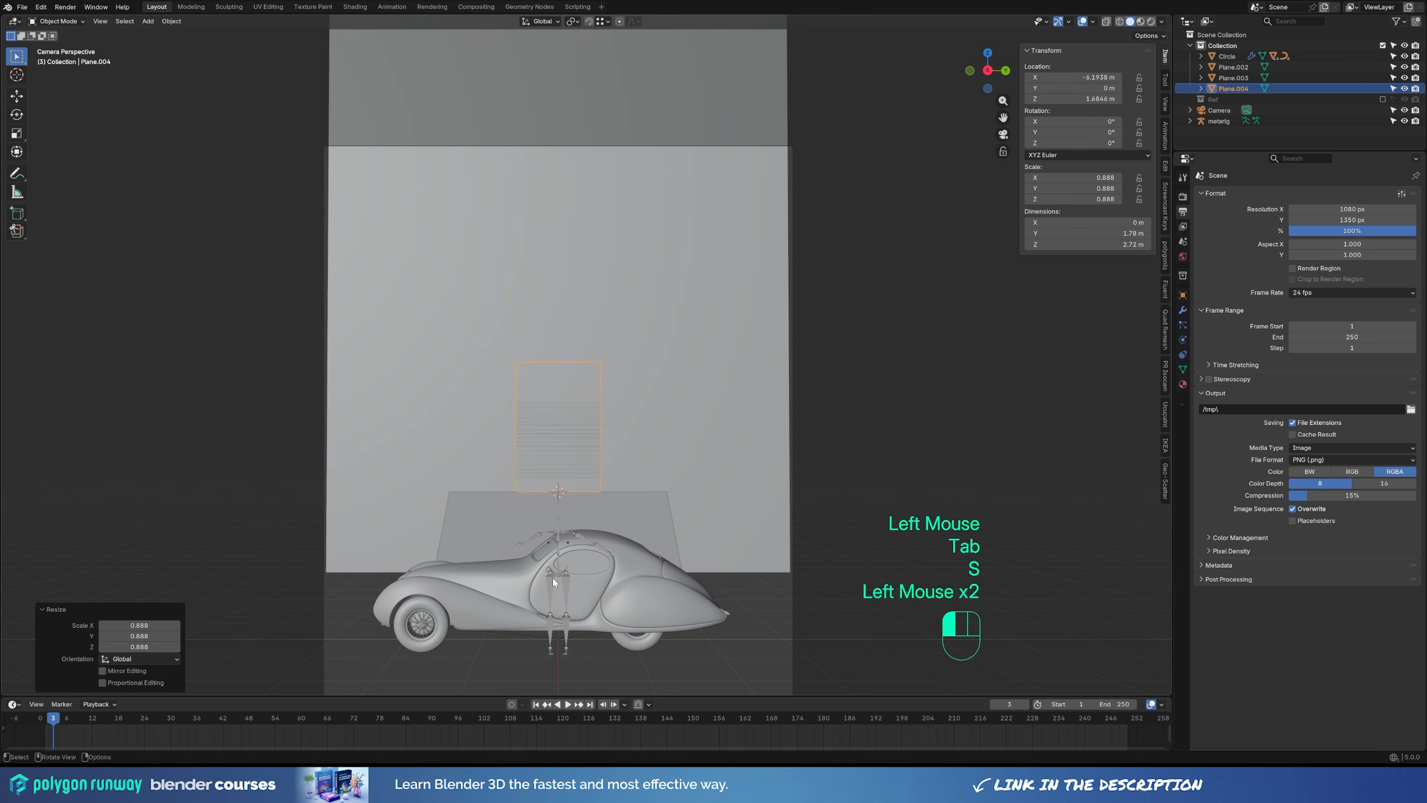
{"action": "middle_click_drag", "start_coordinate": [646, 445], "coordinate": [778, 507]}
{"action": "key", "text": "alt+d"}
{"action": "right_click", "coordinate": [780, 504]}
{"action": "key", "text": "shift+s"}
{"action": "middle_click_drag", "start_coordinate": [815, 283], "coordinate": [775, 284]}
{"action": "key", "text": "KP_0"}
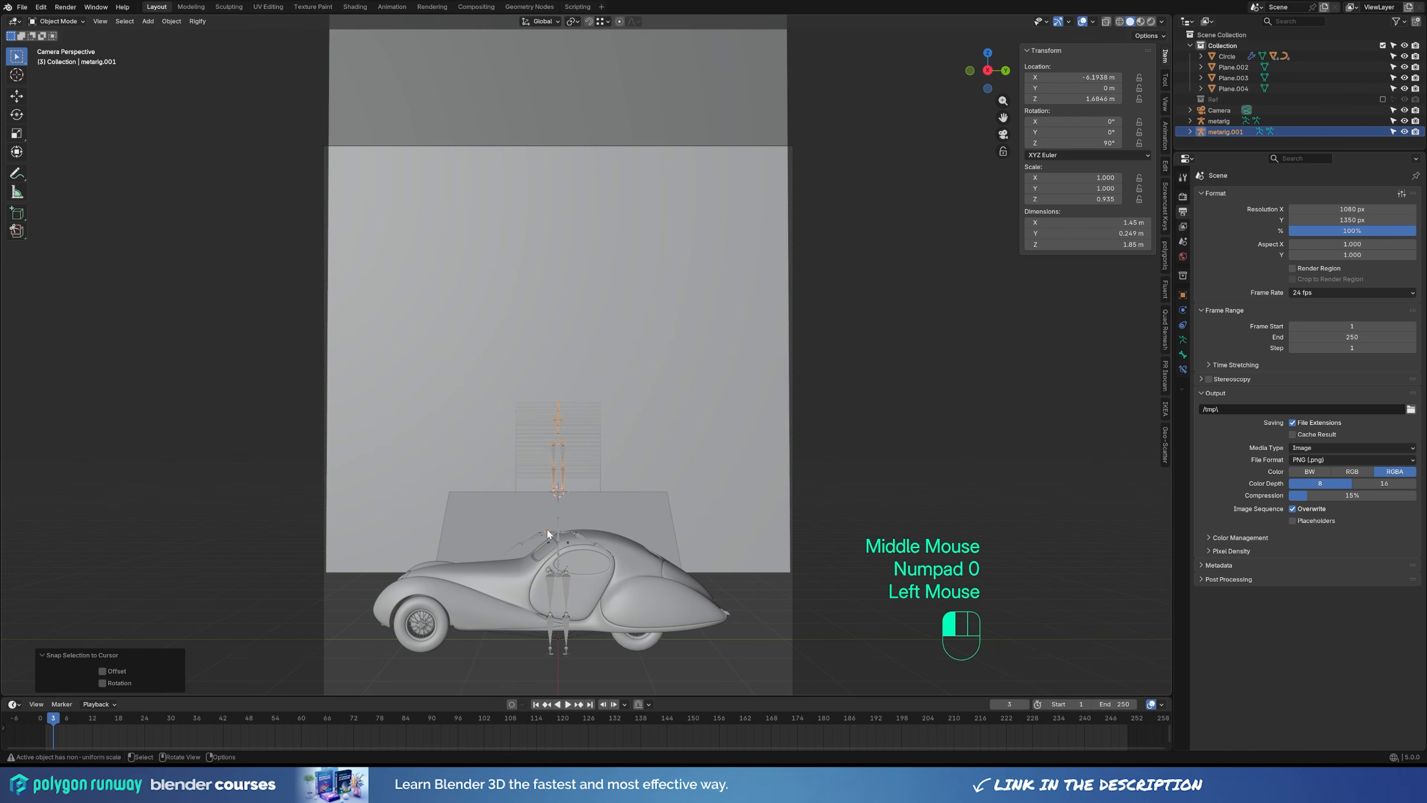
Select the doorway panel behind the second figure and rescale it to suit the figure's size.
{"action": "left_click", "coordinate": [563, 447]}
{"action": "left_click", "coordinate": [568, 442]}
{"action": "left_click", "coordinate": [574, 434]}
{"action": "left_click", "coordinate": [582, 426]}
{"action": "key", "text": "Tab"}
{"action": "key", "text": "a"}
{"action": "key", "text": "Tab"}
{"action": "key", "text": "s"}
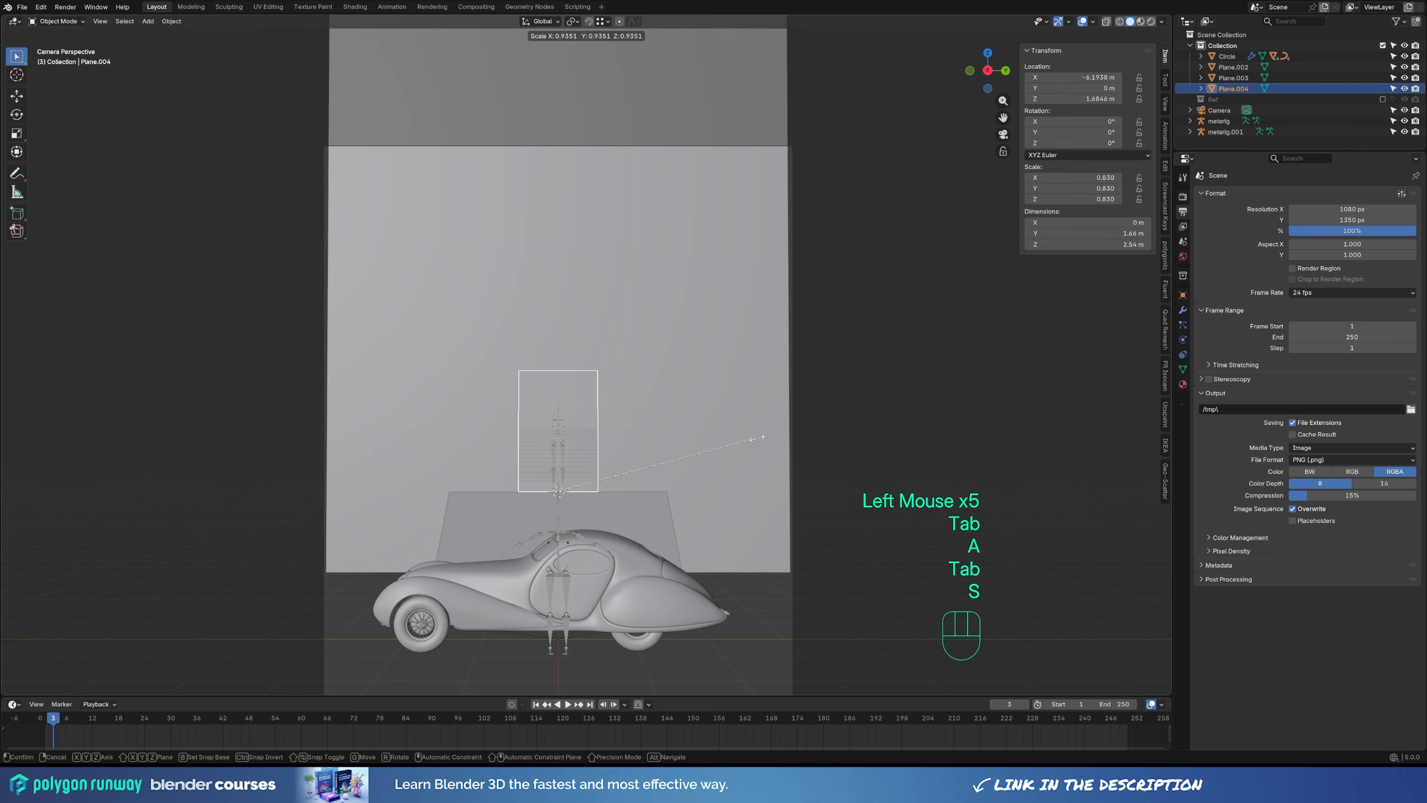
{"action": "left_click", "coordinate": [758, 439]}
{"action": "key", "text": "Tab"}
{"action": "key", "text": "1"}
{"action": "key", "text": "Tab"}
{"action": "key", "text": "s"}
Lower the doorway panel's two upper corners along Z and bevel the top vertices into a rounded arch.
{"action": "key", "text": "Tab"}
{"action": "key", "text": "1"}
{"action": "left_click", "coordinate": [511, 348]}
{"action": "left_click", "coordinate": [605, 348], "text": "shift"}
{"action": "key", "text": "g"}
{"action": "key", "text": "z"}
{"action": "left_click", "coordinate": [558, 347]}
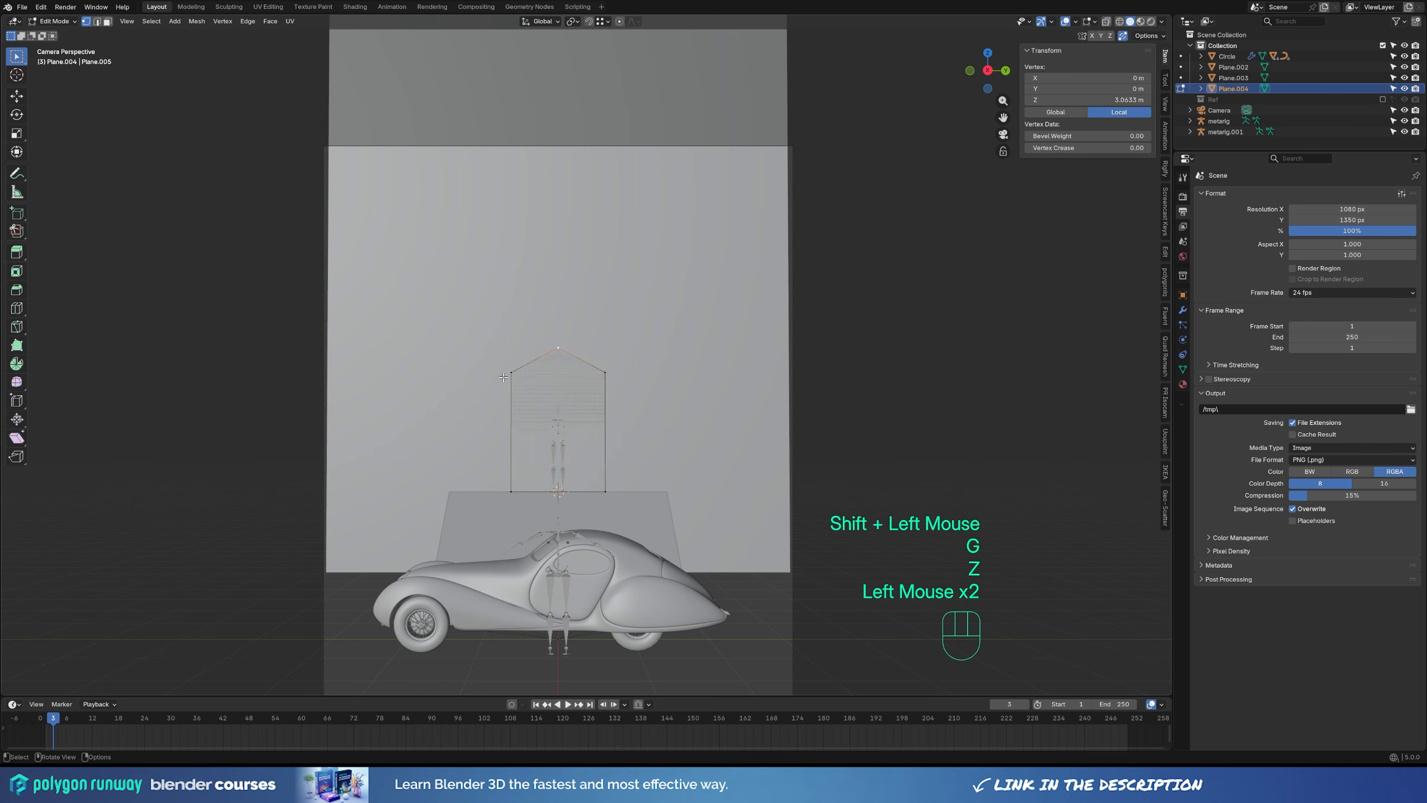
{"action": "key", "text": "ctrl+b"}
{"action": "key", "text": "v"}
Extrude the ramp's lower edge up along Z and back along X to form one stair step, snapping to the ramp's divisions.
{"action": "scroll", "coordinate": [562, 338], "scroll_direction": "up", "scroll_amount": 2}
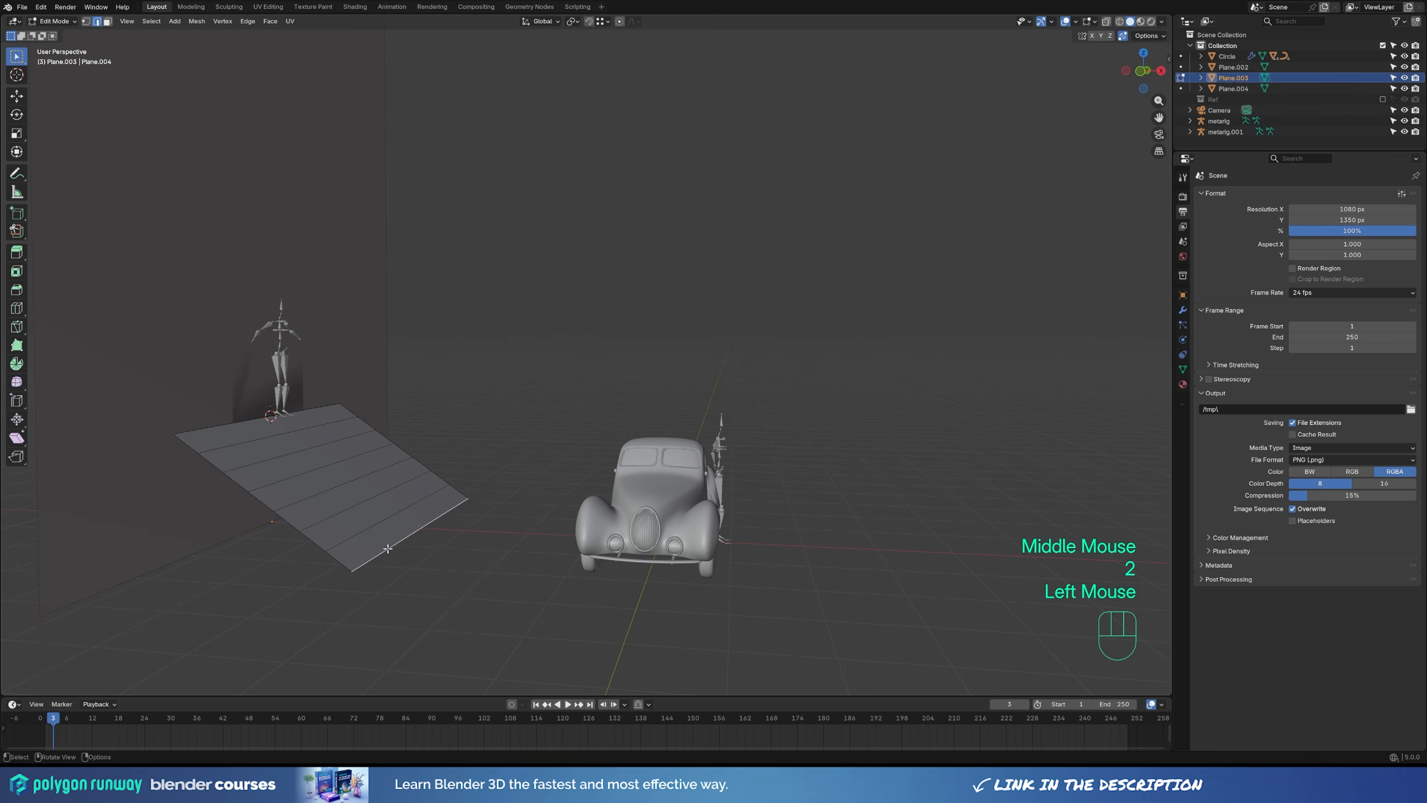
{"action": "key", "text": "e"}
{"action": "key", "text": "z"}
{"action": "left_click", "coordinate": [331, 549], "text": "ctrl"}
{"action": "key", "text": "e"}
{"action": "key", "text": "x"}
{"action": "left_click", "coordinate": [330, 549], "text": "ctrl"}
Select the step's riser and tread faces and separate them into their own object.
{"action": "key", "text": "3"}
{"action": "left_click", "coordinate": [358, 543]}
{"action": "left_click", "coordinate": [366, 553], "text": "shift"}
{"action": "key", "text": "p"}
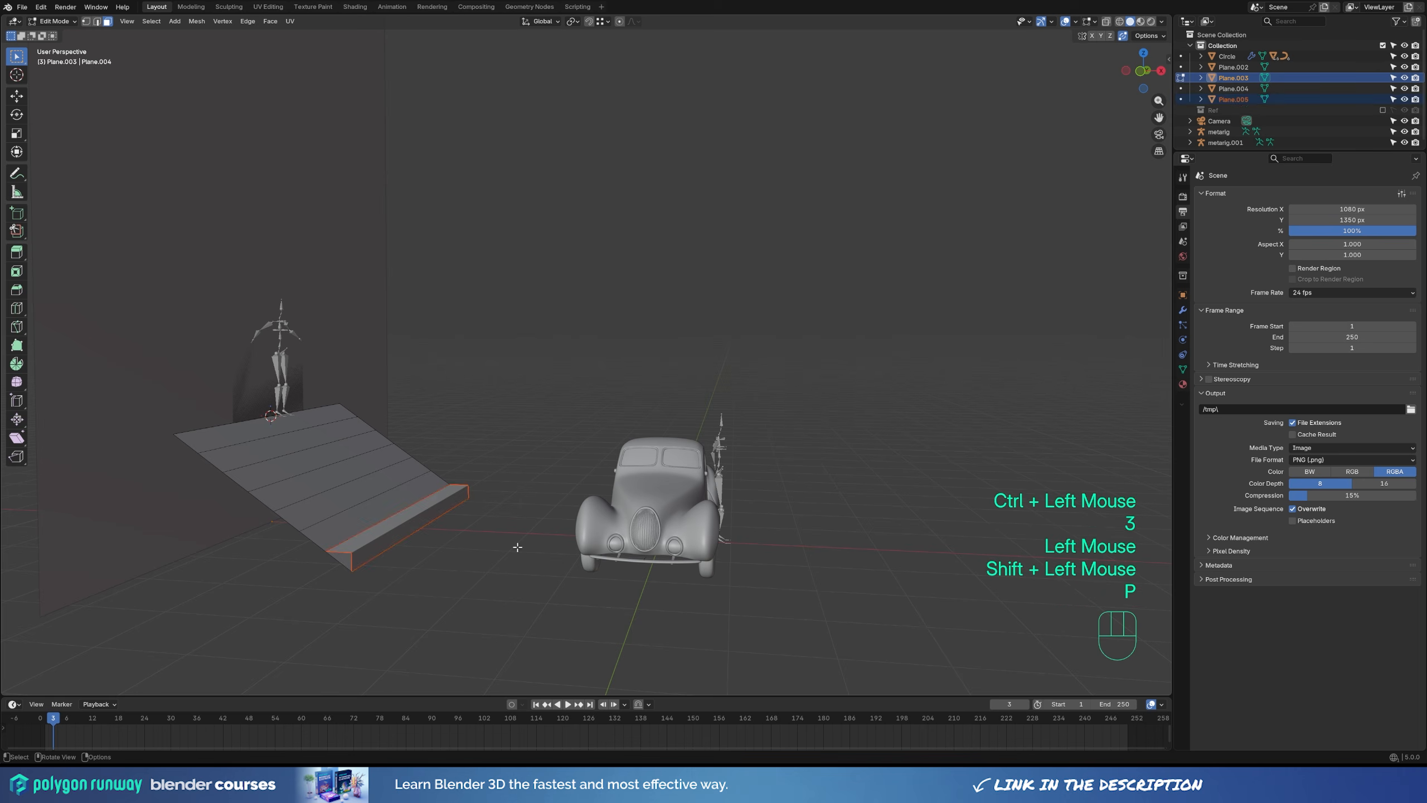
{"action": "key", "text": "Tab"}
Add an Array modifier to the step with relative offset X -1 and Z 1, giving seven steps.
{"action": "left_click", "coordinate": [394, 538]}
{"action": "left_click", "coordinate": [1184, 312]}
{"action": "left_click", "coordinate": [1221, 196]}
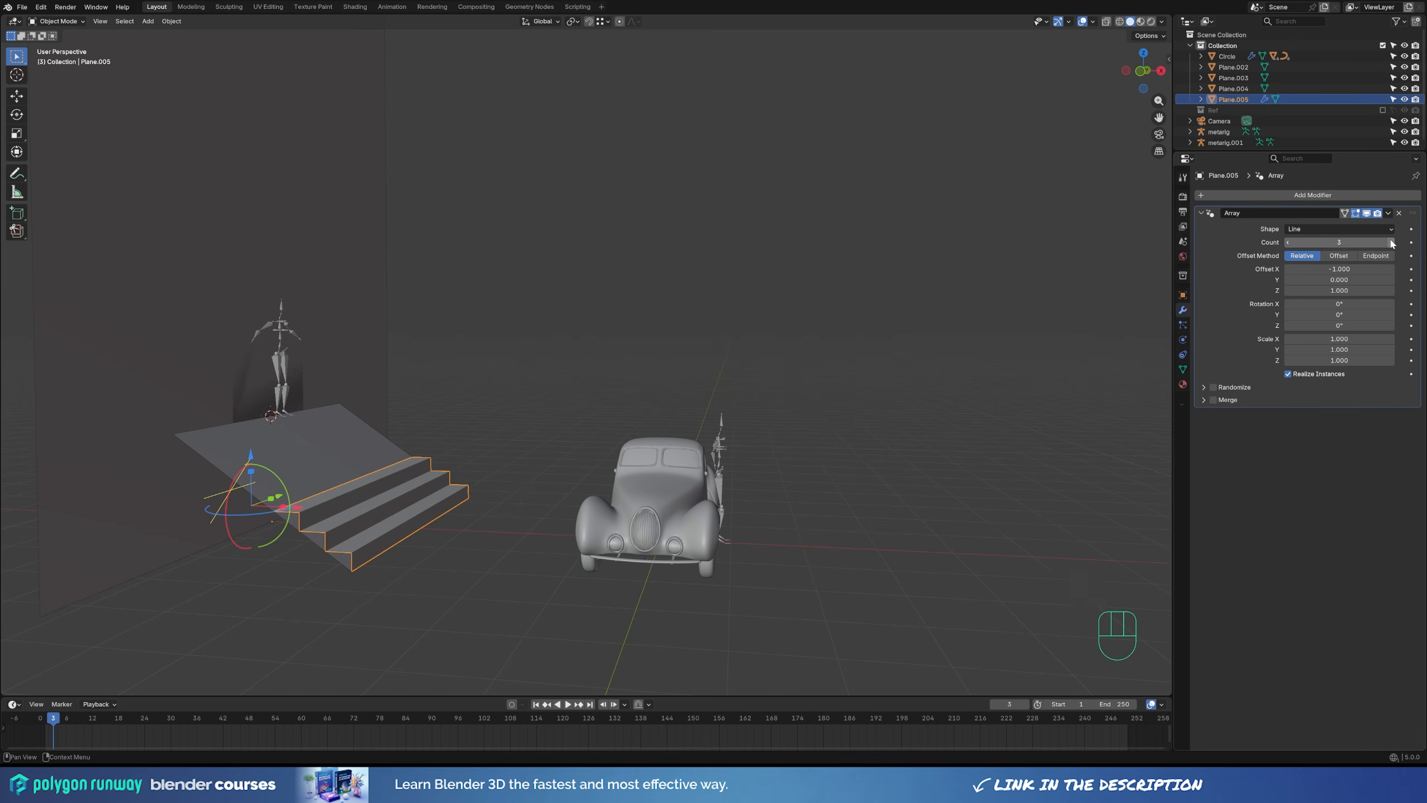
{"action": "left_click", "coordinate": [1392, 243]}
{"action": "left_click", "coordinate": [1392, 243]}
{"action": "left_click", "coordinate": [1392, 243]}
{"action": "left_click", "coordinate": [1392, 243]}
Delete the sloped ramp plane beneath the arrayed stairs.
{"action": "mouse_move", "coordinate": [747, 430]}
{"action": "middle_mouse_down"}
{"action": "mouse_move", "coordinate": [633, 478]}
{"action": "mouse_move", "coordinate": [725, 436]}
{"action": "middle_mouse_up"}
{"action": "left_click", "coordinate": [303, 531]}
{"action": "key", "text": "x"}
{"action": "middle_click_drag", "start_coordinate": [649, 387], "coordinate": [542, 414]}
{"action": "key", "text": "KP_0"}
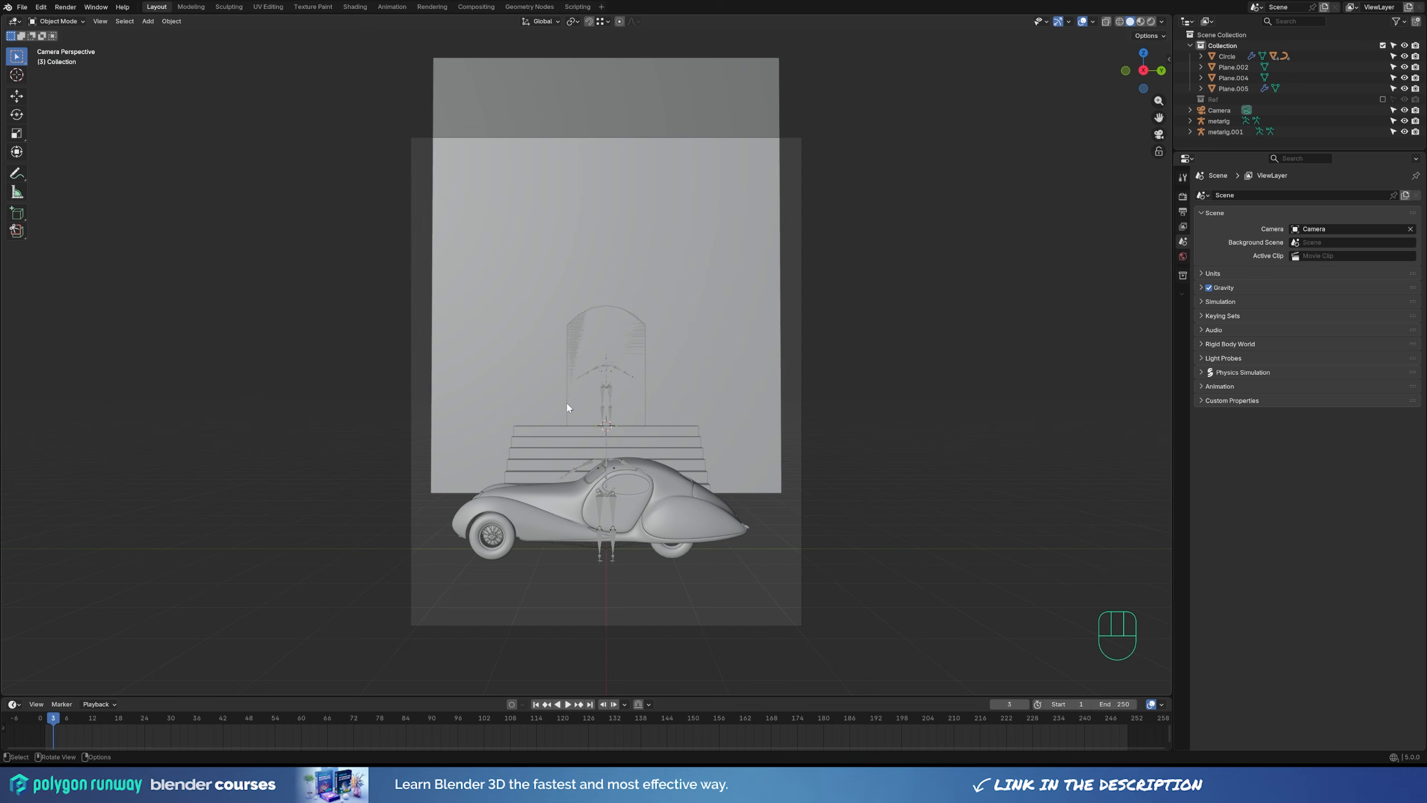
Select the backdrop wall and move it about -1.03 m along X, away from the stairs.
{"action": "scroll", "coordinate": [483, 450], "scroll_direction": "down", "scroll_amount": 1}
{"action": "left_click", "coordinate": [415, 455]}
{"action": "middle_click_drag", "start_coordinate": [567, 403], "coordinate": [441, 481]}
{"action": "left_click", "coordinate": [297, 439]}
{"action": "middle_click_drag", "start_coordinate": [349, 467], "coordinate": [485, 389], "text": "shift"}
{"action": "key", "text": "g"}
{"action": "key", "text": "x"}
{"action": "left_click", "coordinate": [434, 424]}
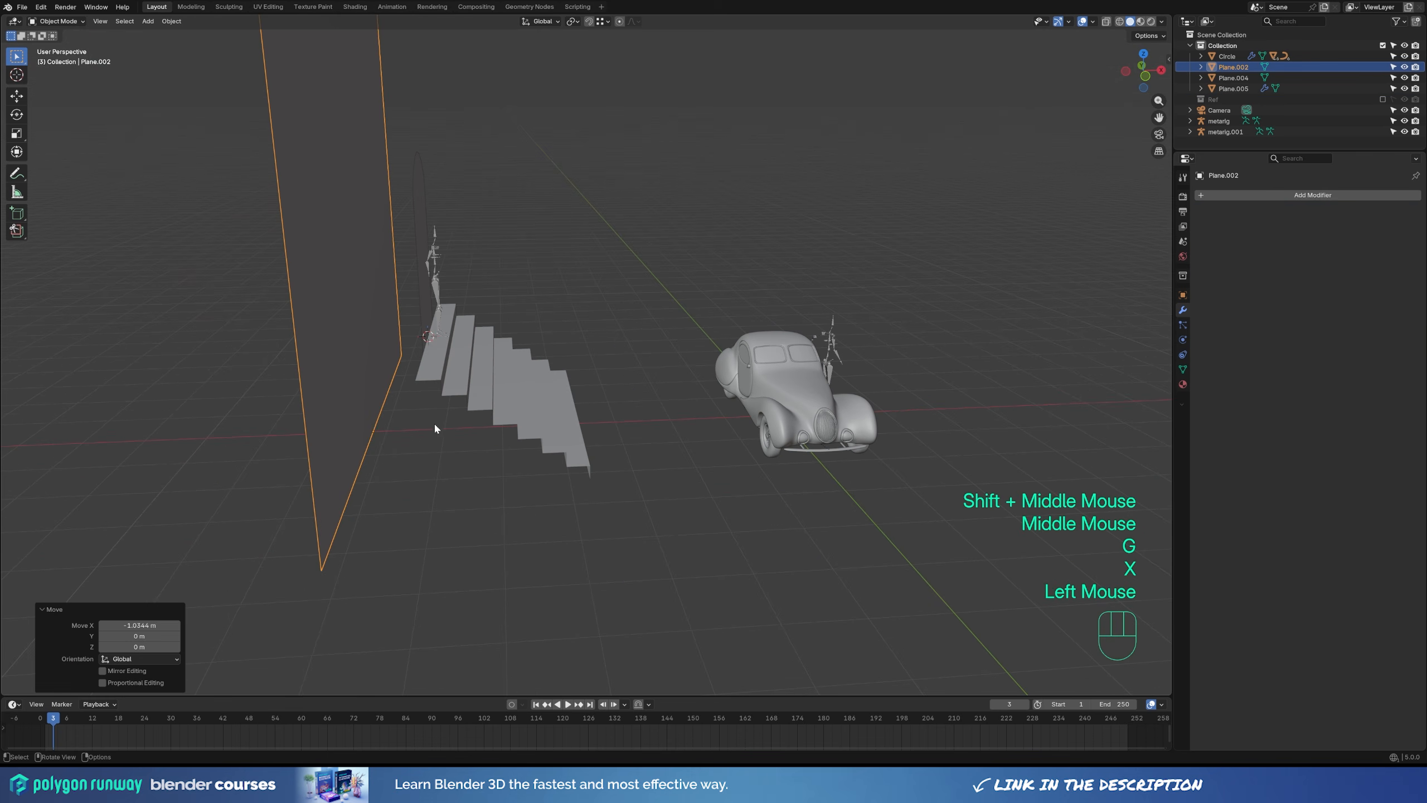
Add a plane at the top of the stairs for the landing and adjust its front edge along X.
{"action": "key", "text": "shift+a"}
{"action": "left_click", "coordinate": [587, 335]}
{"action": "middle_click_drag", "start_coordinate": [736, 258], "coordinate": [651, 287]}
{"action": "key", "text": "Tab"}
{"action": "key", "text": "1"}
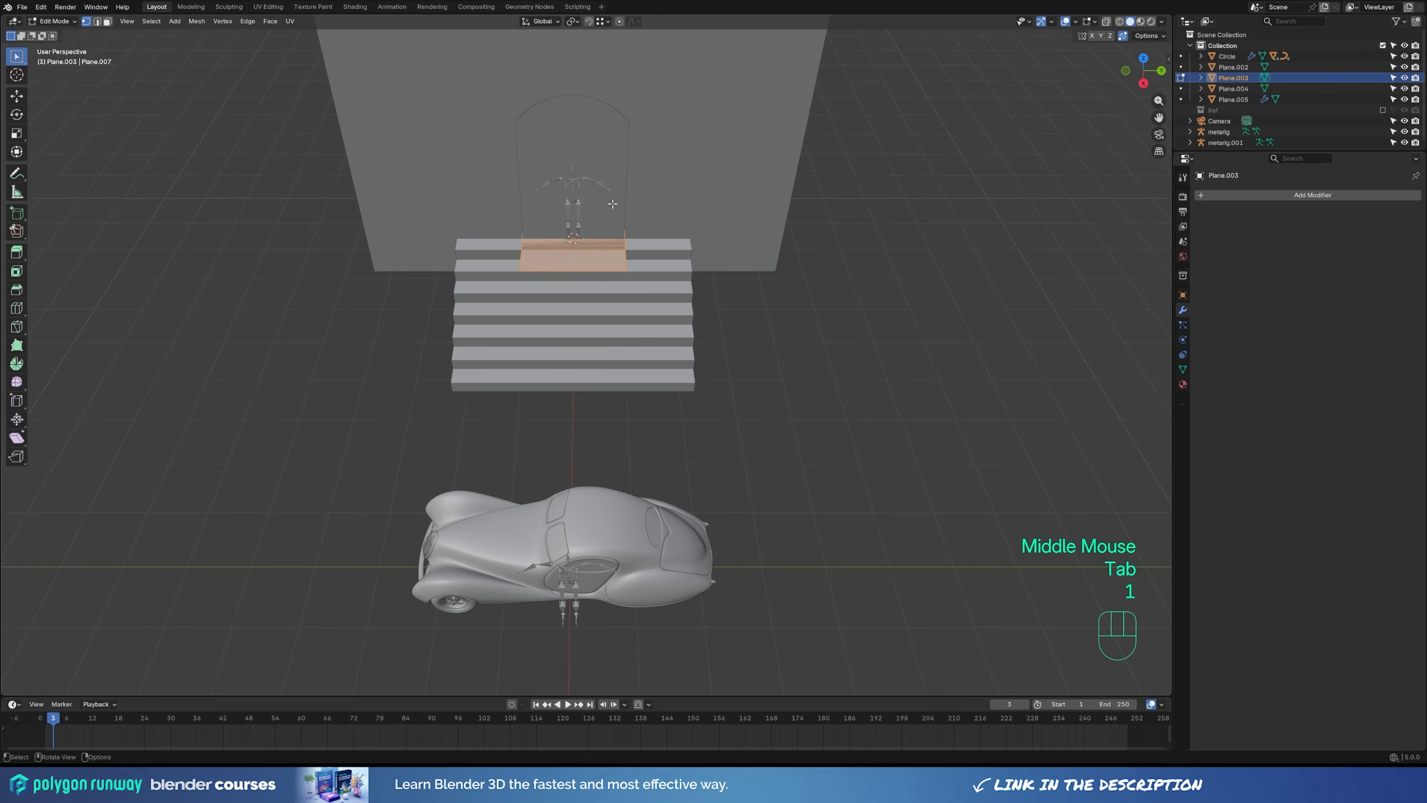
{"action": "left_click", "coordinate": [636, 272]}
{"action": "key", "text": "g"}
{"action": "key", "text": "x"}
{"action": "left_click", "coordinate": [690, 246]}
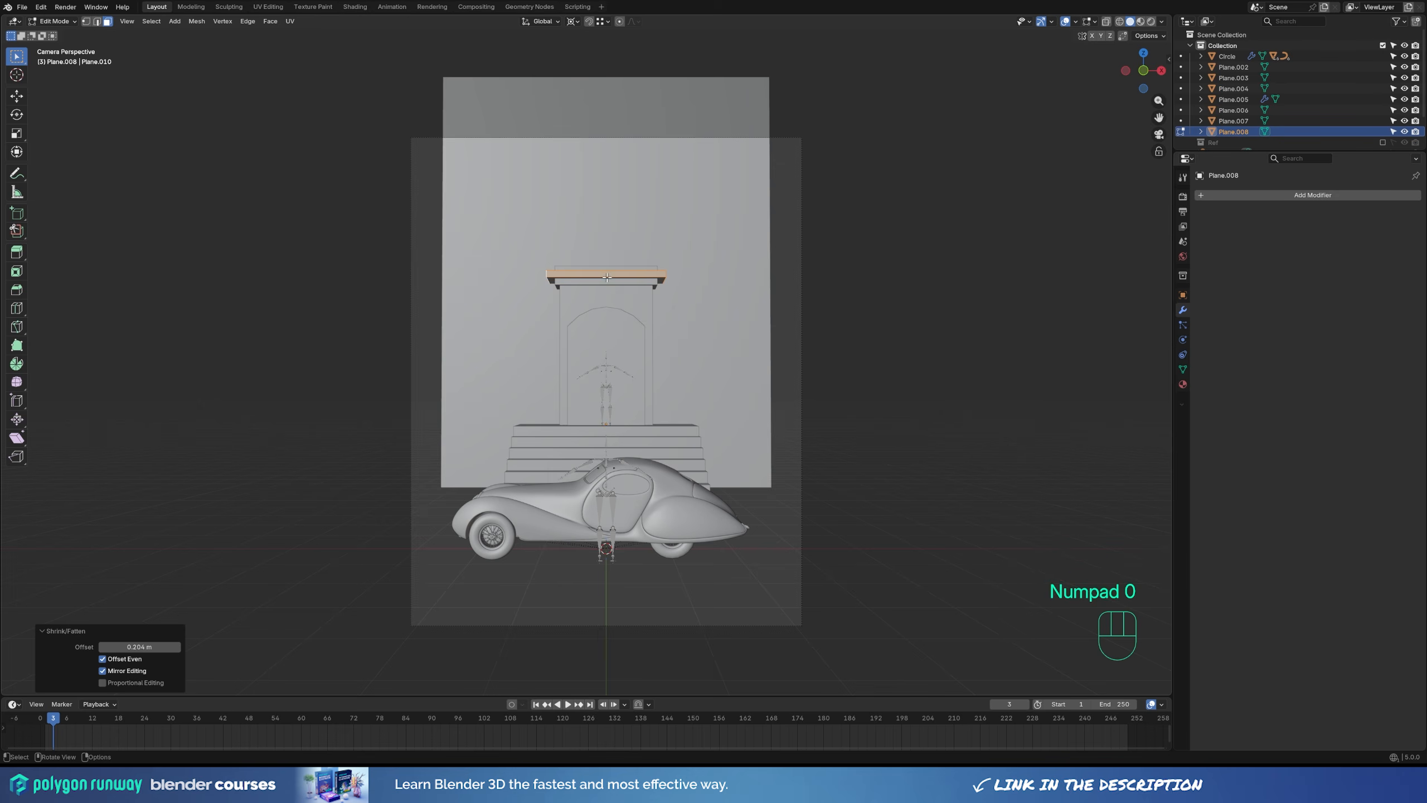
Snap the 3D cursor to an edge of the cornice above the doorway and add a plane there.
{"action": "middle_click_drag", "start_coordinate": [608, 277], "coordinate": [617, 343]}
{"action": "key", "text": "Tab"}
{"action": "left_click", "coordinate": [606, 254]}
{"action": "key", "text": "Tab"}
{"action": "key", "text": "2"}
{"action": "left_click", "coordinate": [627, 221]}
{"action": "key", "text": "shift+s"}
{"action": "key", "text": "Tab"}
{"action": "key", "text": "shift+a"}
Stretch the narrow central panel along Z across the cornice and adjust its vertical position.
{"action": "key", "text": "s"}
{"action": "key", "text": "z"}
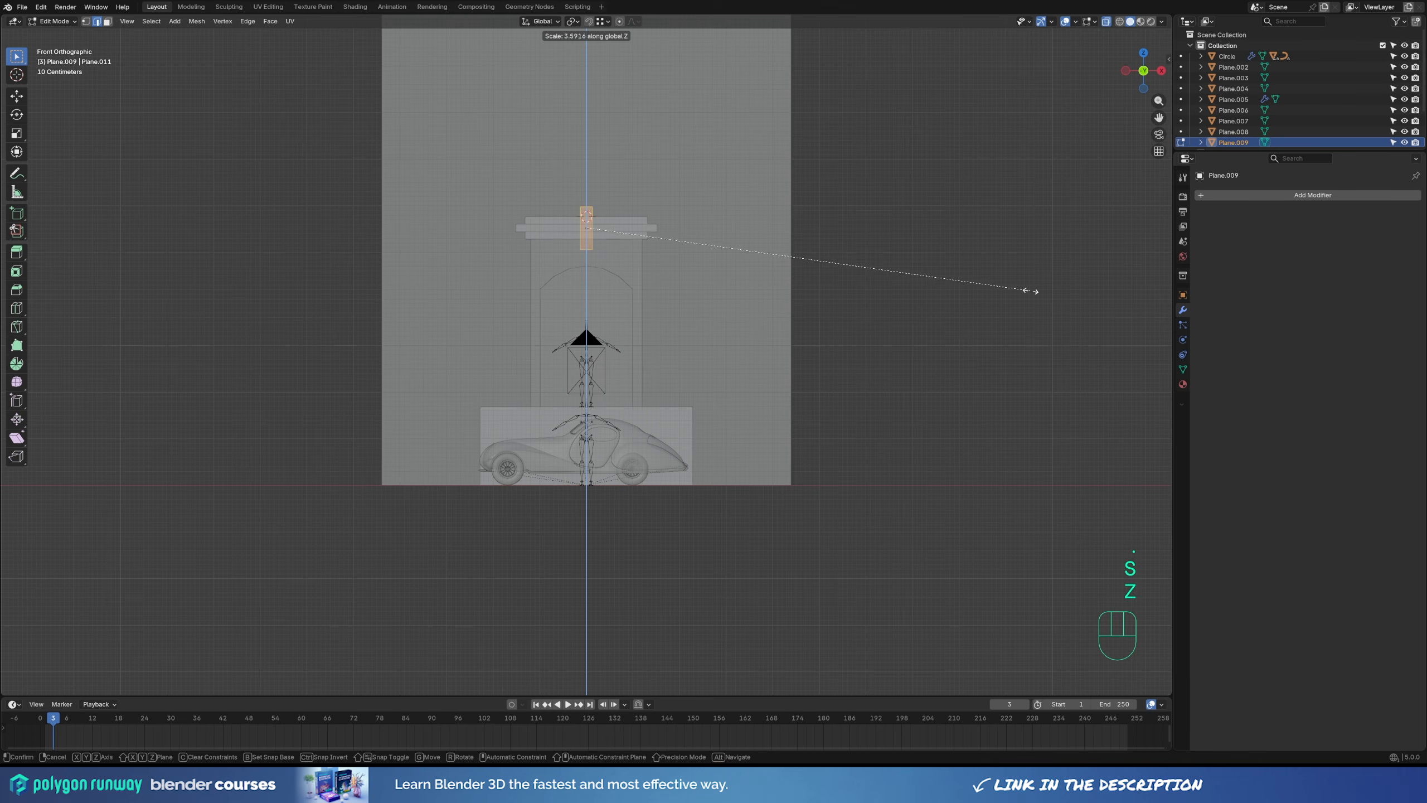
{"action": "left_click", "coordinate": [1110, 309]}
{"action": "key", "text": "g"}
{"action": "key", "text": "z"}
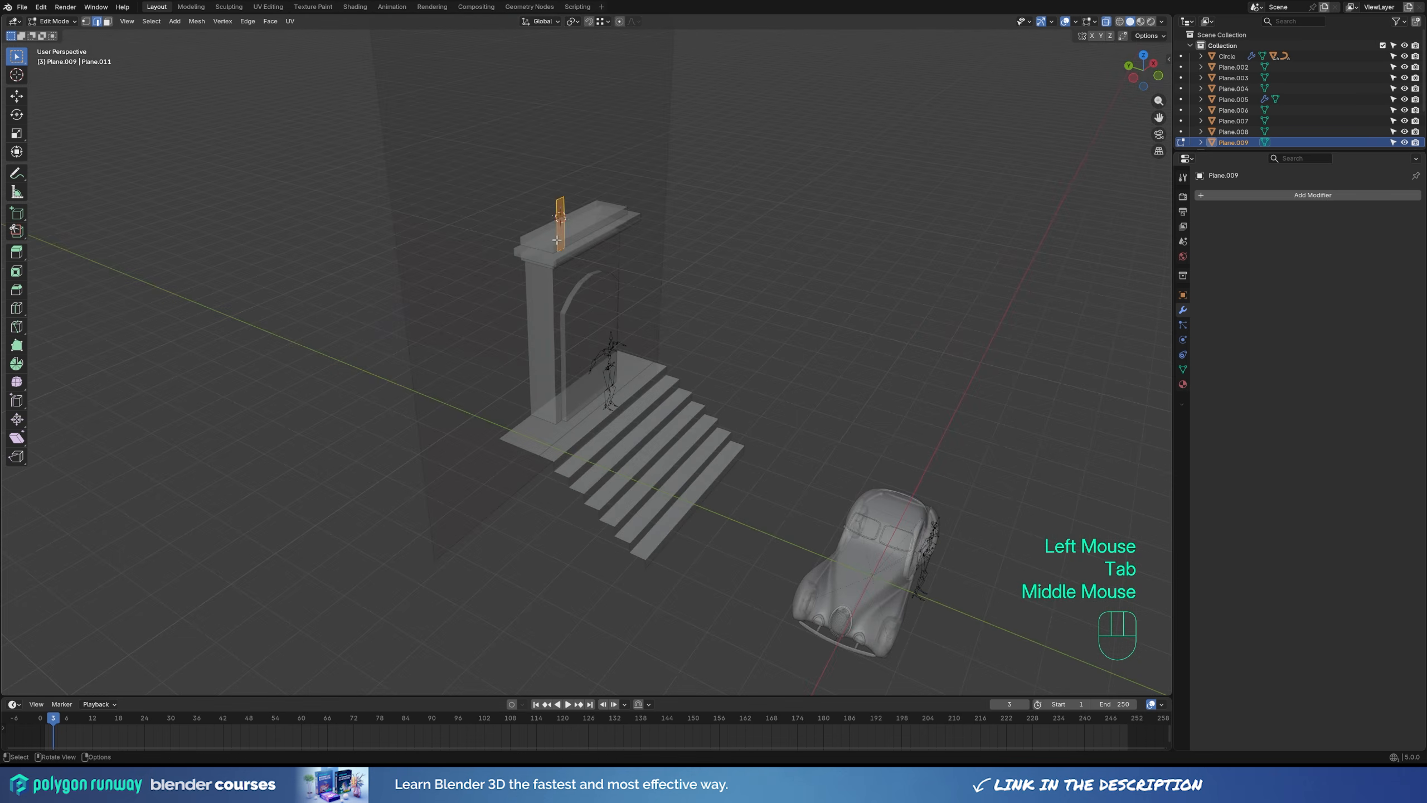
Extrude the central panel about 1.08 m into a block and adjust the extruded face along Y.
{"action": "key", "text": "e"}
{"action": "left_click", "coordinate": [651, 241]}
{"action": "key", "text": "z"}
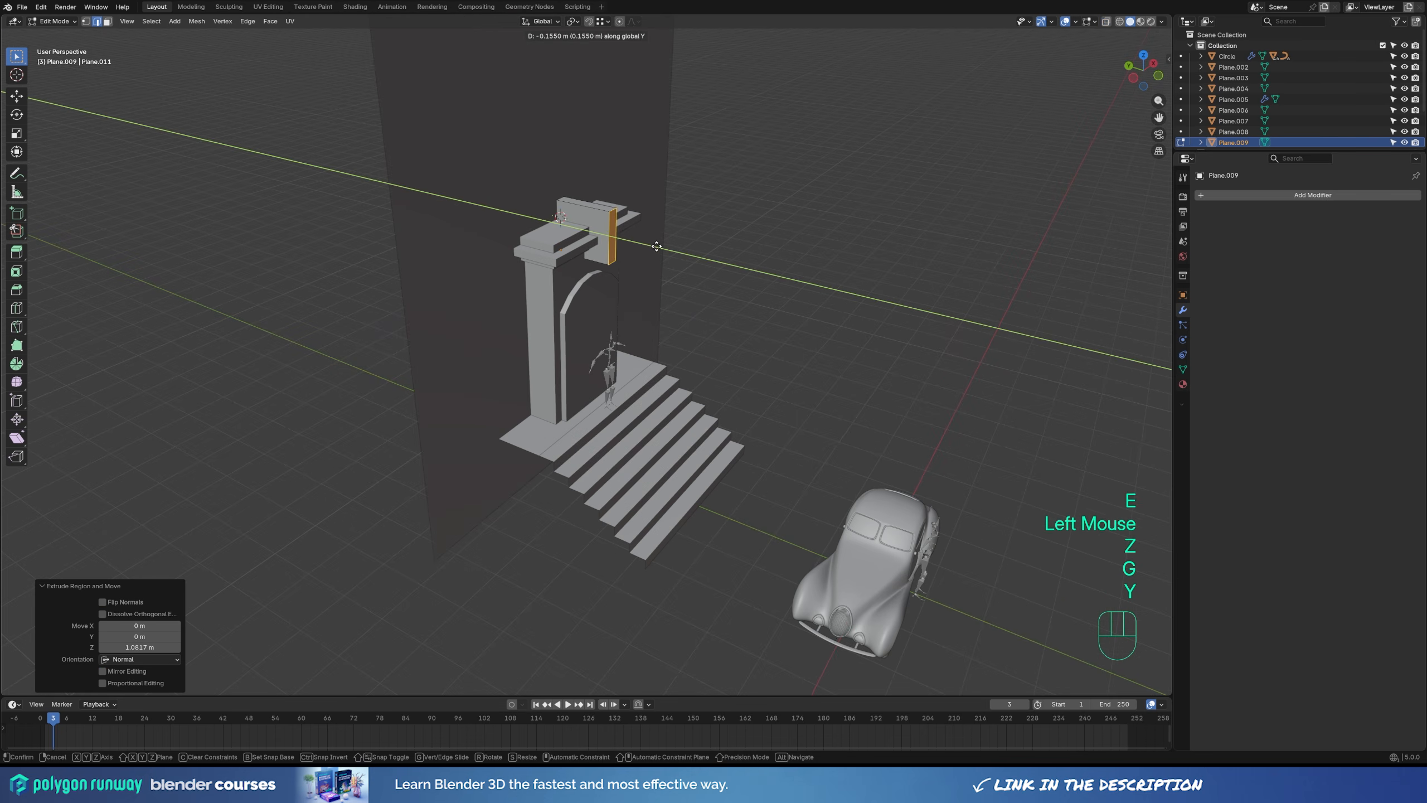
{"action": "left_click", "coordinate": [653, 243]}
{"action": "key", "text": "Tab"}
Add a Mirror modifier to the duplicated block beside the centre, using the central block as the mirror object.
{"action": "key", "text": "KP_1"}
{"action": "scroll", "coordinate": [647, 239], "scroll_direction": "up", "scroll_amount": 2}
{"action": "middle_click_drag", "start_coordinate": [647, 239], "coordinate": [708, 351], "text": "ctrl"}
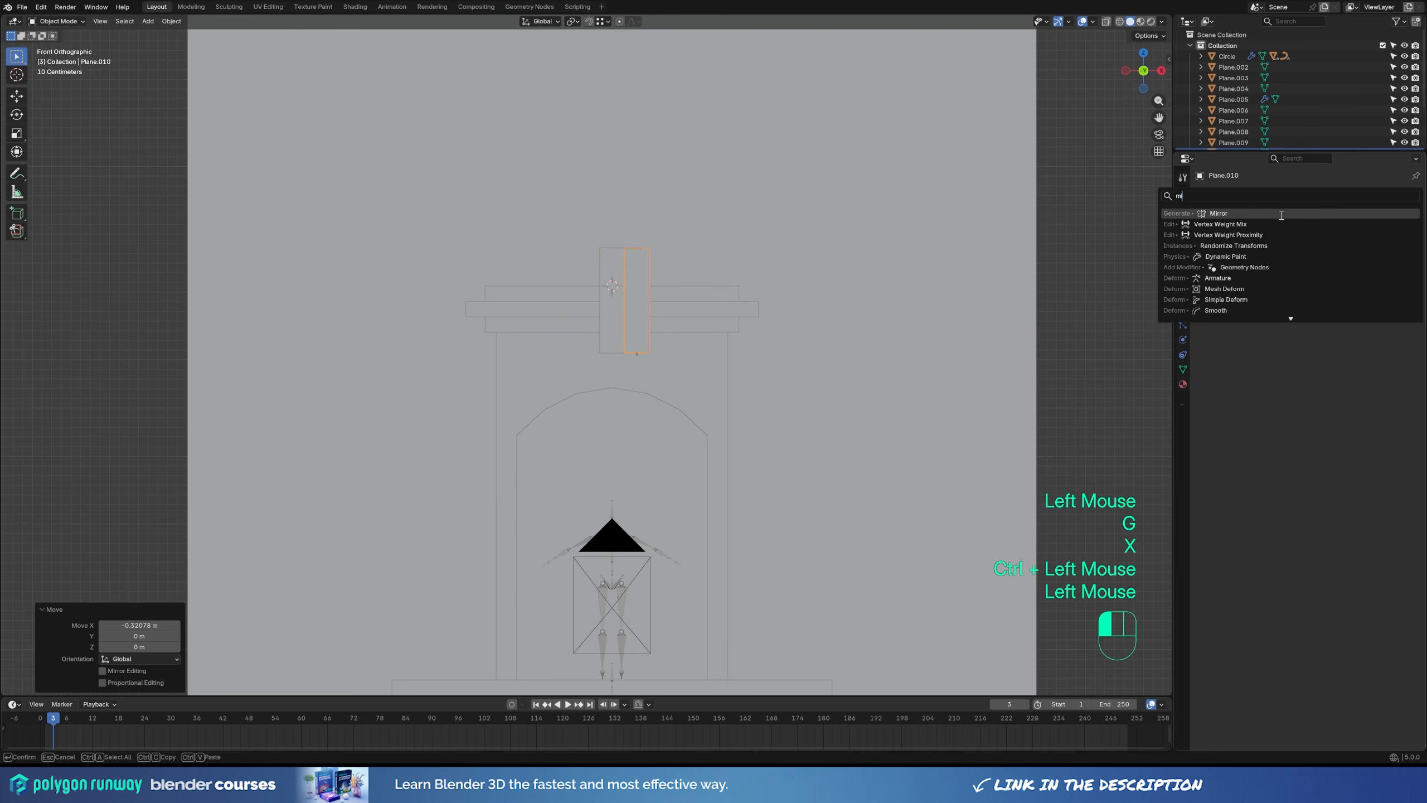
{"action": "left_click", "coordinate": [1281, 213]}
{"action": "left_click", "coordinate": [1399, 269]}
Select the mirrored block's top vertices and lower them about 0.19 m along Z.
{"action": "key", "text": "1"}
{"action": "key", "text": "z"}
{"action": "left_click", "coordinate": [703, 259]}
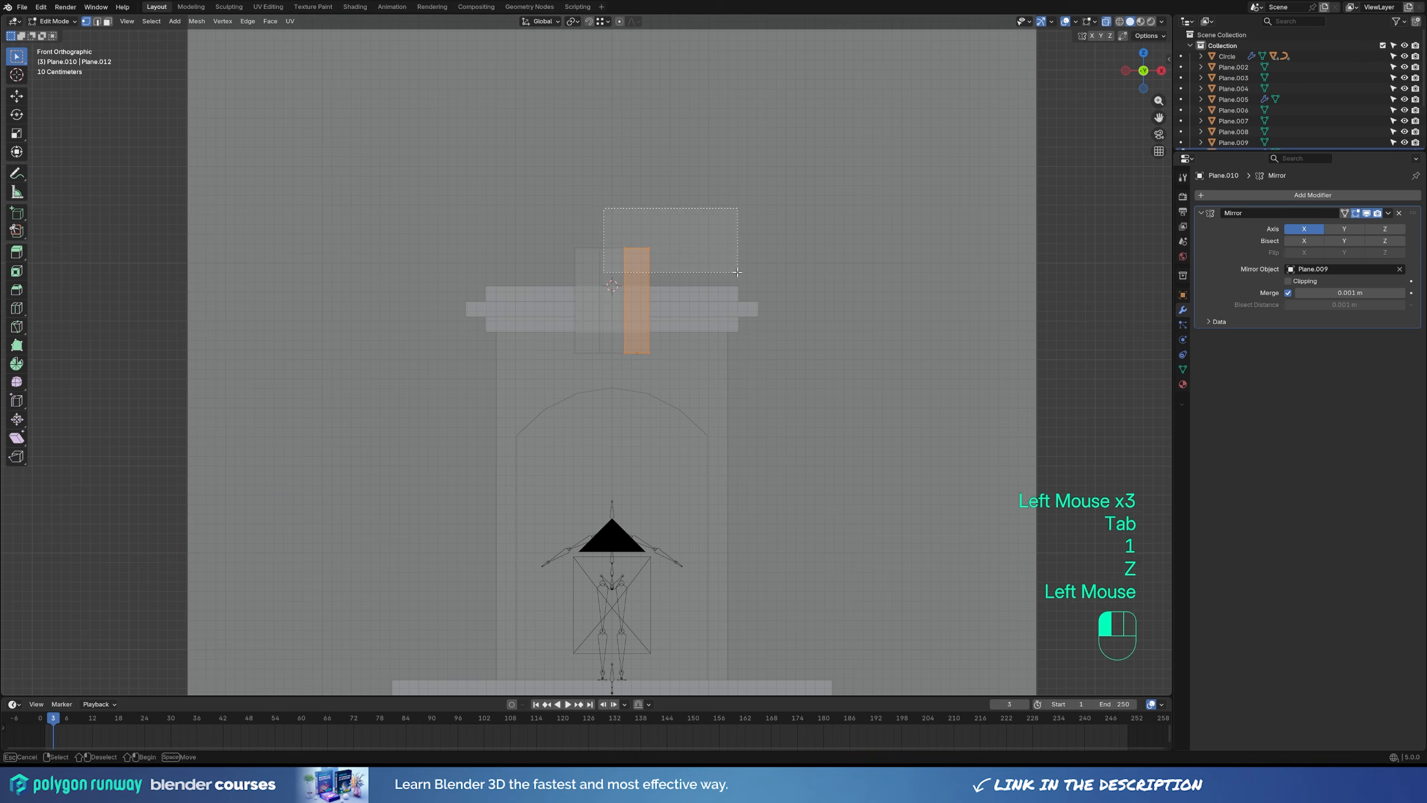
{"action": "key", "text": "g"}
{"action": "key", "text": "z"}
{"action": "left_click", "coordinate": [734, 290]}
Select the mirrored block's front face and move it along Y to step it relative to the central block.
{"action": "middle_click_drag", "start_coordinate": [734, 291], "coordinate": [646, 365]}
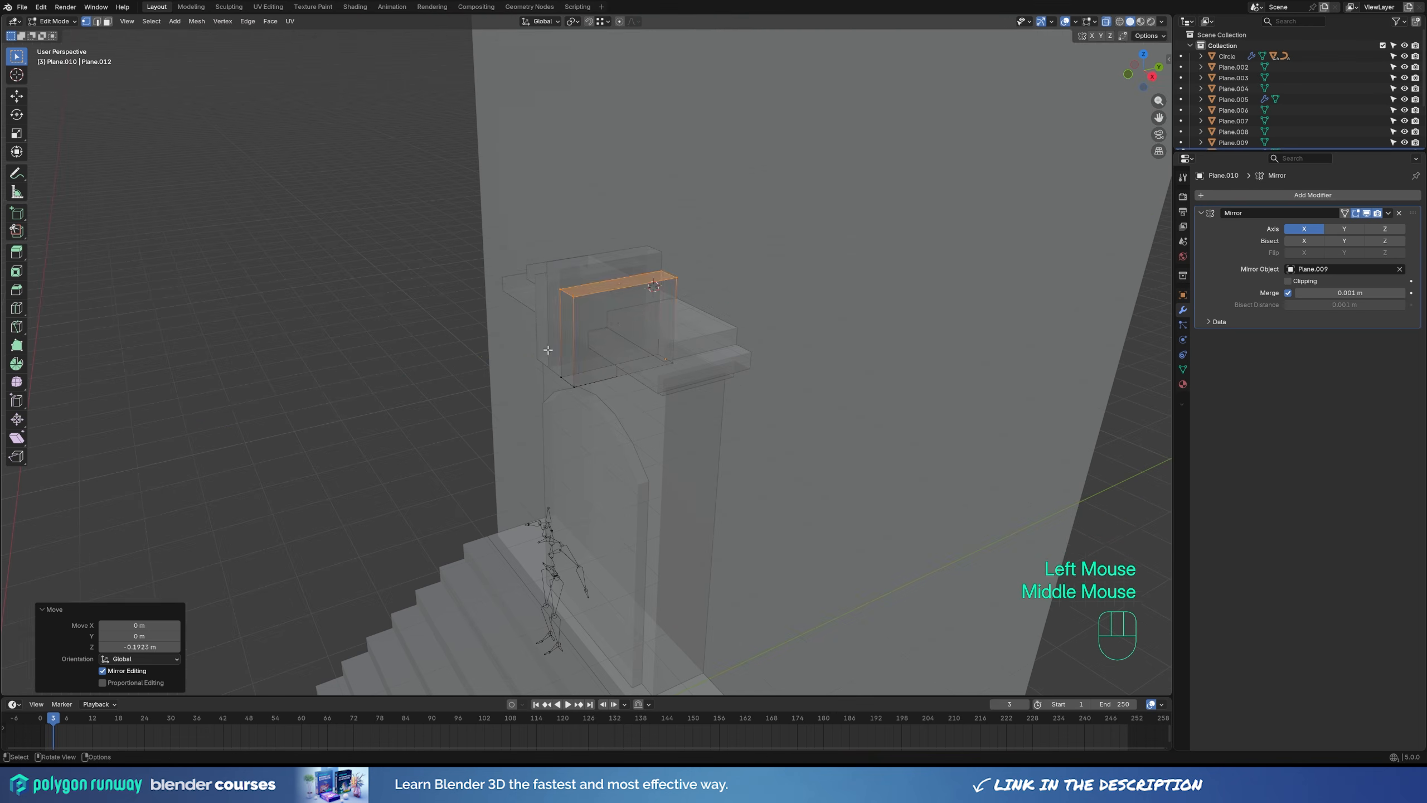
{"action": "key", "text": "3"}
{"action": "left_click", "coordinate": [579, 335]}
{"action": "key", "text": "g"}
{"action": "key", "text": "y"}
{"action": "left_click", "coordinate": [647, 380]}
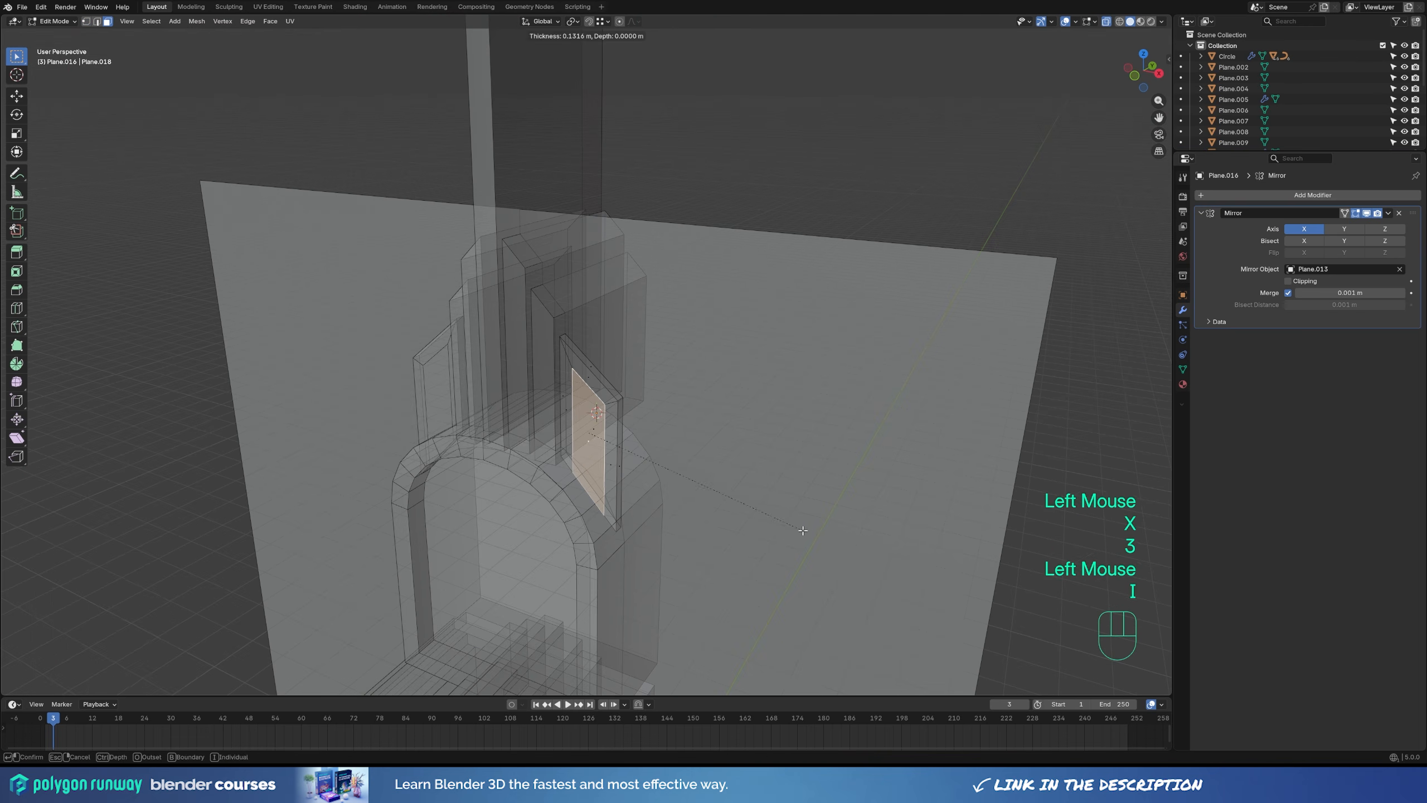
Inset the selected side face of the outermost mirrored facade block by about 0.13 m.
{"action": "left_click", "coordinate": [803, 537]}
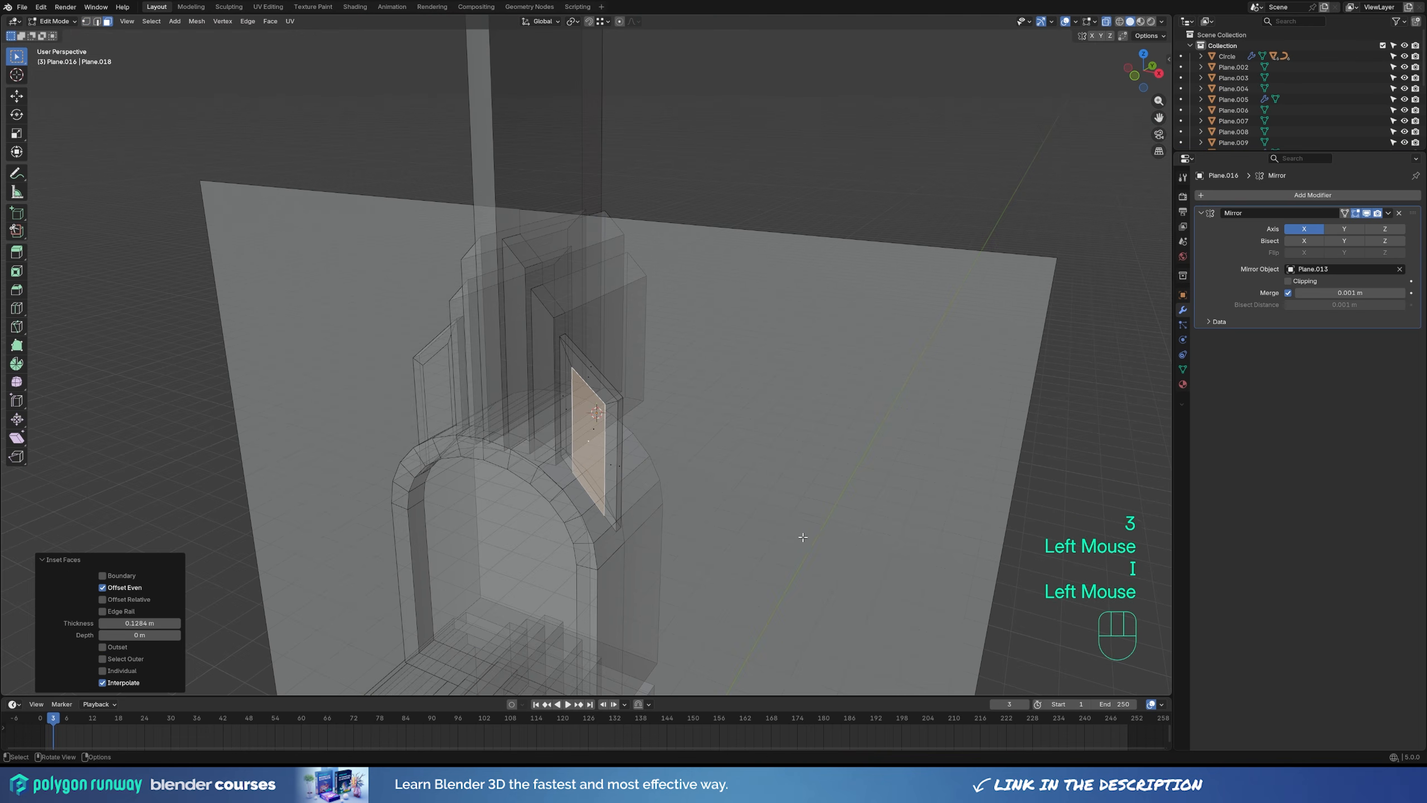
Extrude the inset face of the outermost mirrored block about 0.08 m inward to form a recessed panel.
{"action": "key", "text": "KP_1"}
{"action": "key", "text": "z"}
{"action": "middle_click_drag", "start_coordinate": [852, 402], "coordinate": [805, 447]}
{"action": "key", "text": "e"}
{"action": "left_click", "coordinate": [825, 475]}
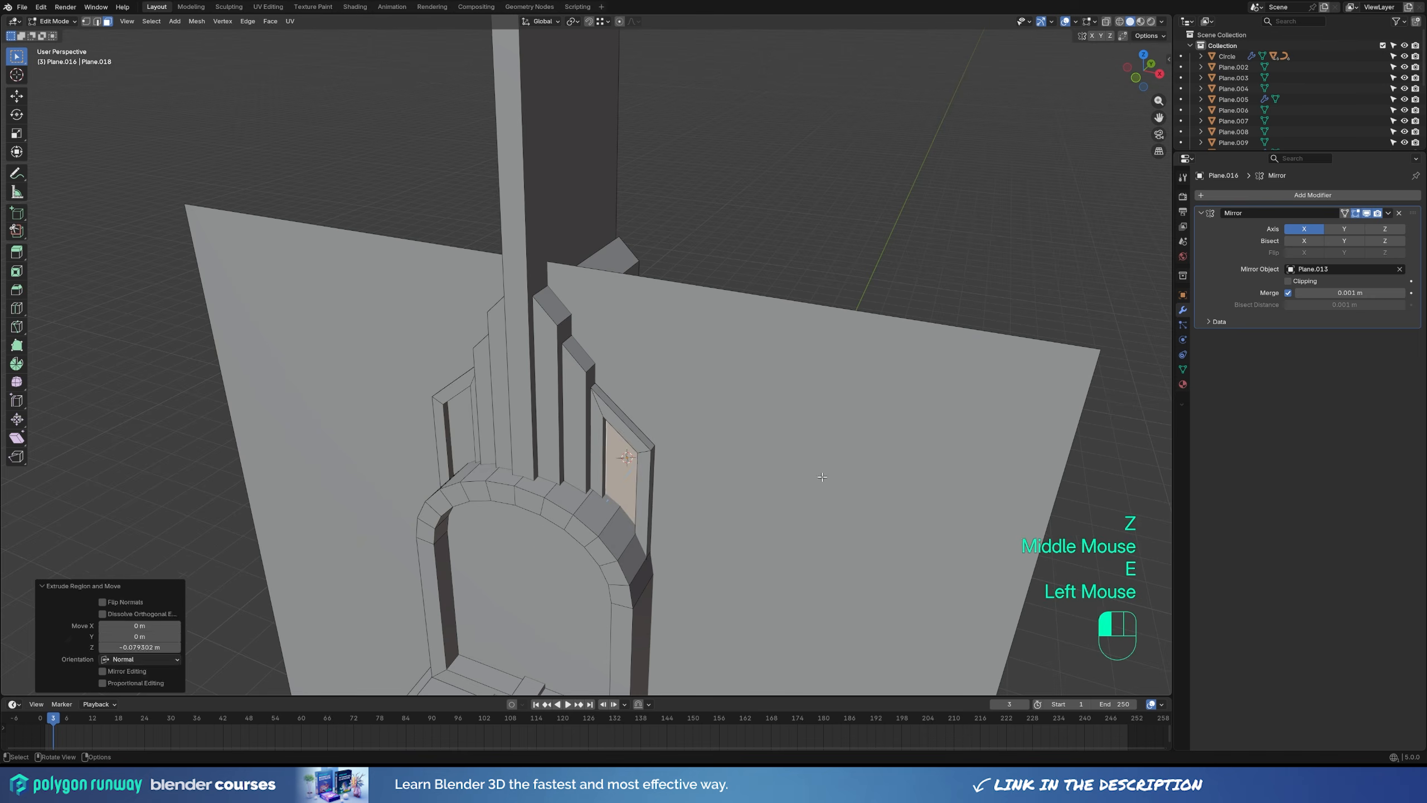
{"action": "key", "text": "Tab"}
{"action": "left_click", "coordinate": [809, 480]}
Through the camera view, shift the mirrored vertical facade strip toward the centre and extrude its top outward along X into an L shape.
{"action": "middle_click_drag", "start_coordinate": [697, 495], "coordinate": [730, 478]}
{"action": "scroll", "coordinate": [725, 461], "scroll_direction": "down", "scroll_amount": 2}
{"action": "middle_click_drag", "start_coordinate": [724, 461], "coordinate": [714, 447]}
{"action": "key", "text": "KP_0"}
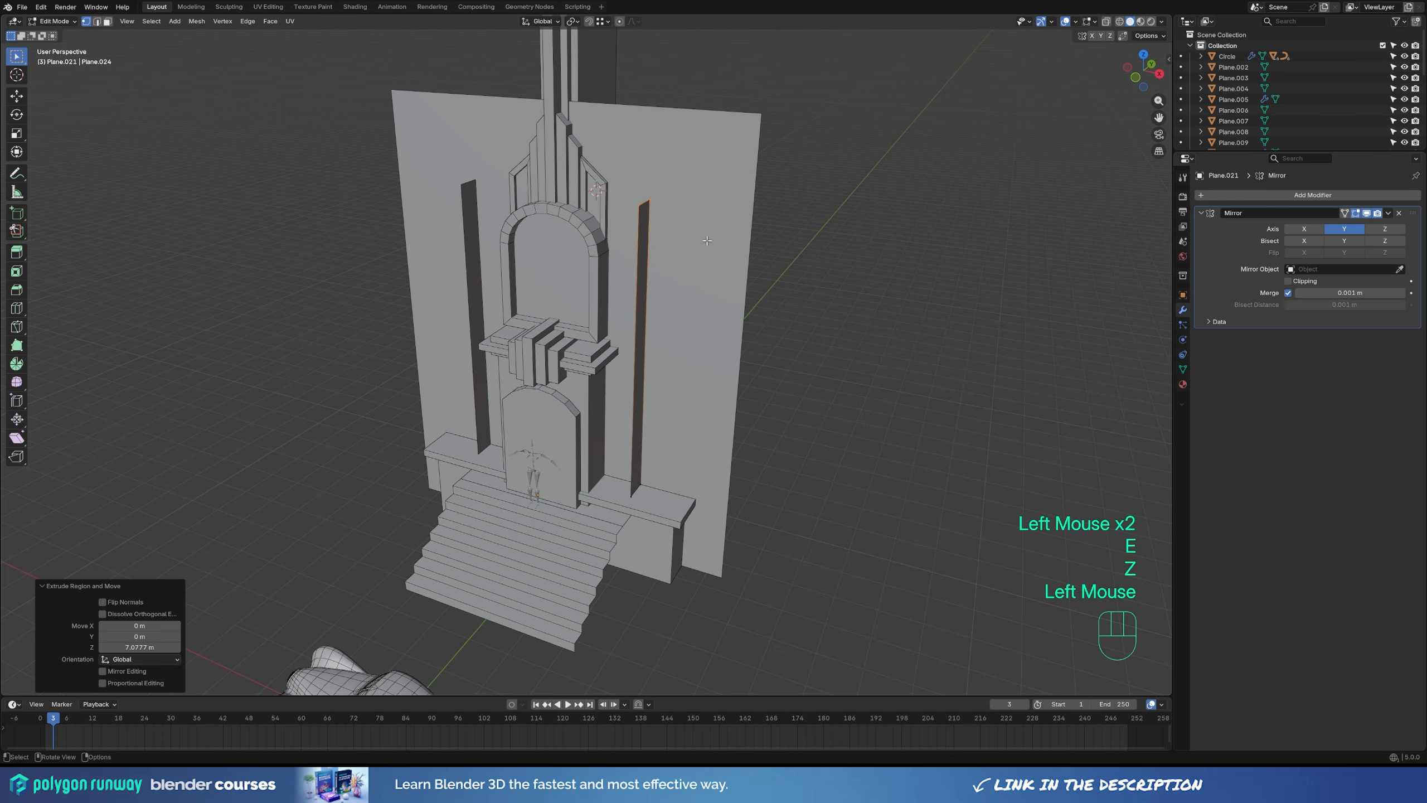
{"action": "key", "text": "KP_0"}
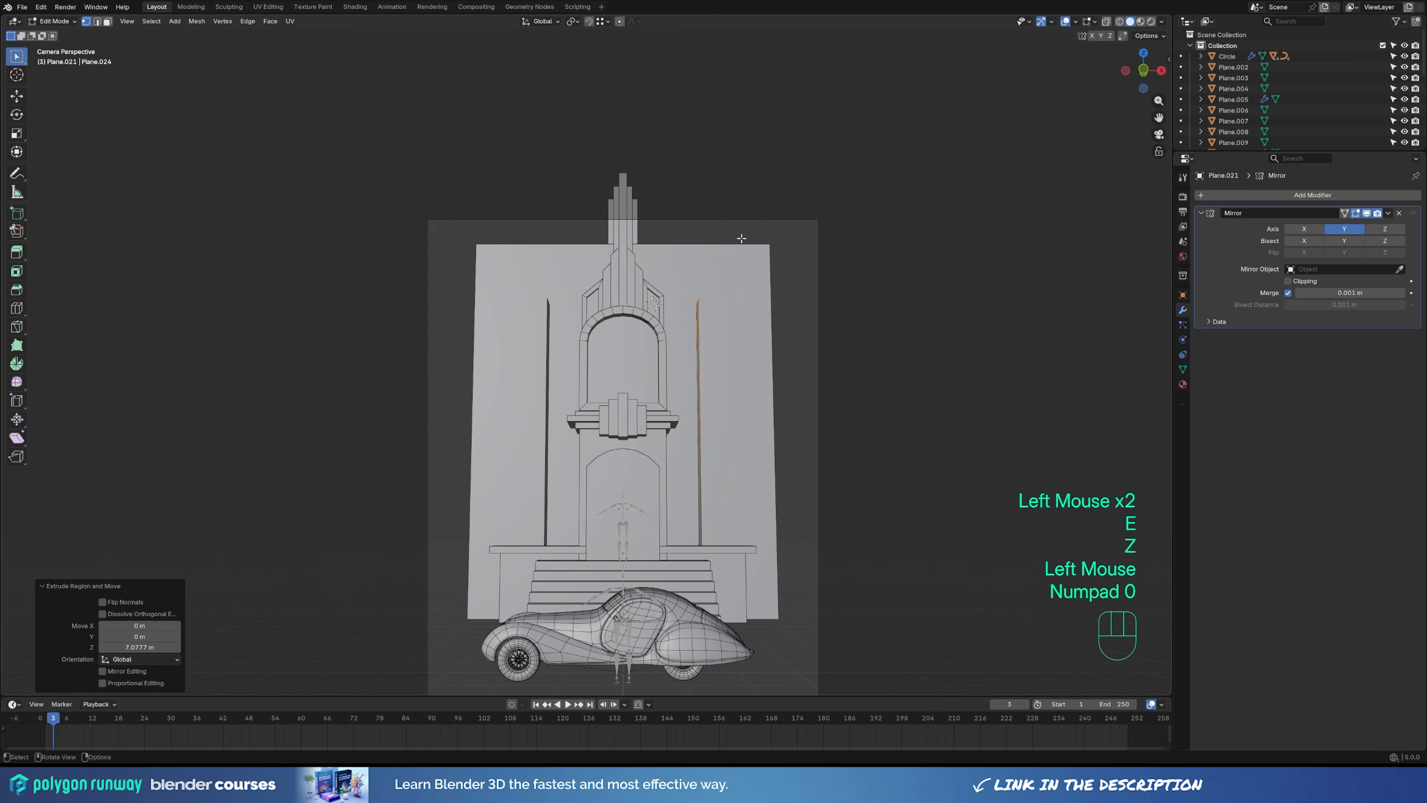
{"action": "left_click", "coordinate": [680, 272]}
{"action": "key", "text": "g"}
{"action": "key", "text": "x"}
{"action": "key", "text": "z"}
{"action": "left_click", "coordinate": [747, 306], "text": "ctrl"}
{"action": "key", "text": "e"}
{"action": "key", "text": "x"}
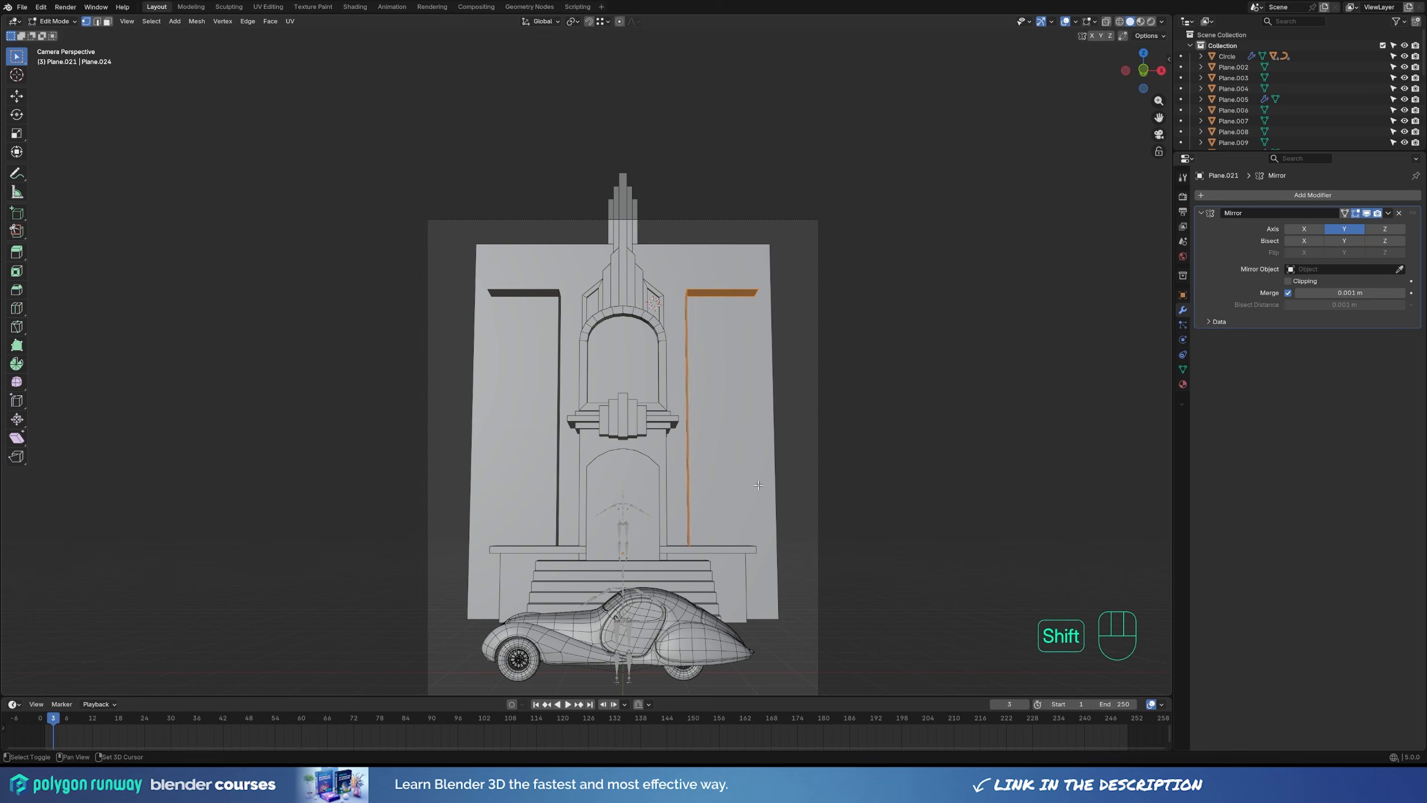
Duplicate the L-shaped strip offset about 0.62 m inward, and thicken both strips by about 0.24 m along their normals.
{"action": "key", "text": "shift+d"}
{"action": "key", "text": "alt+s"}
{"action": "right_click", "coordinate": [756, 468]}
{"action": "key", "text": "alt+s"}
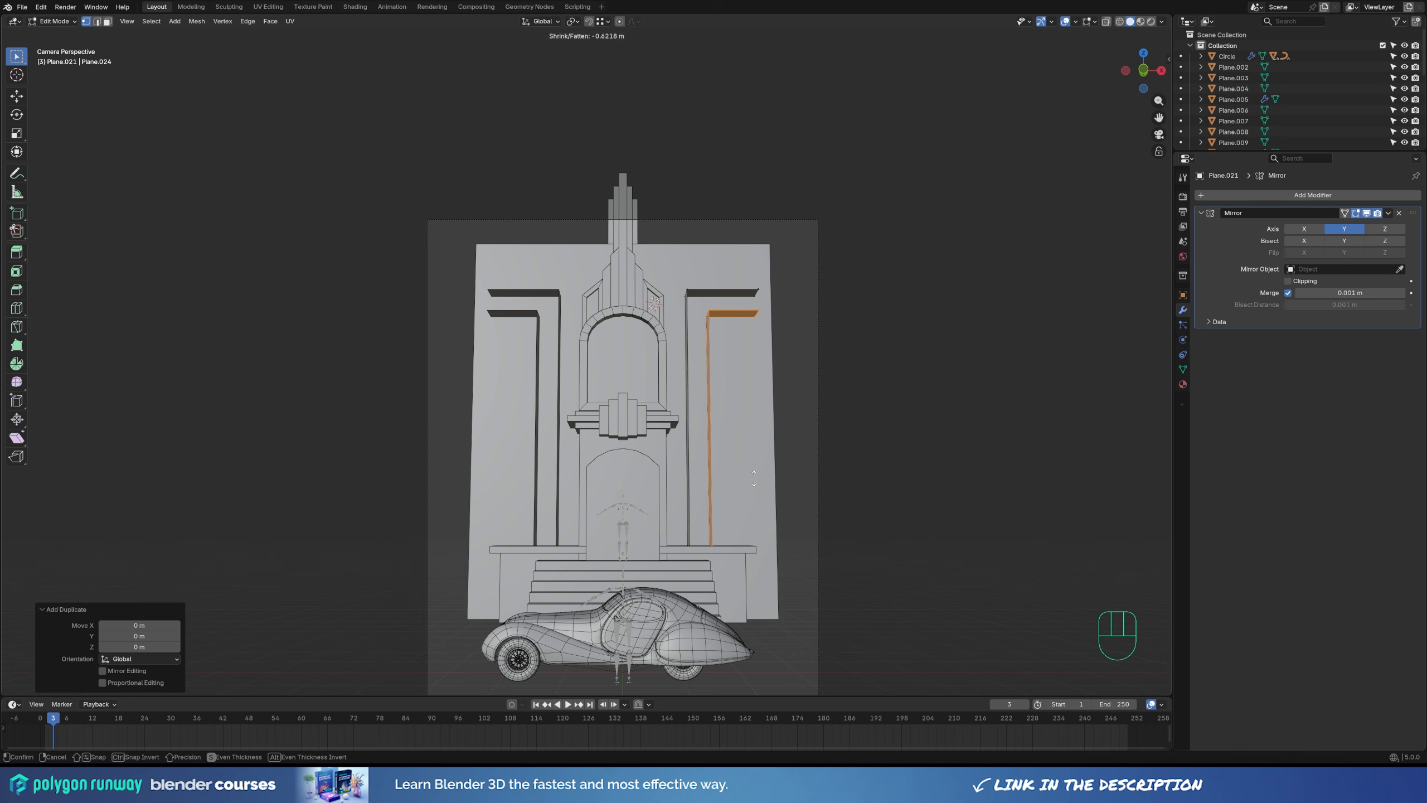
{"action": "left_click", "coordinate": [755, 478], "text": "shift"}
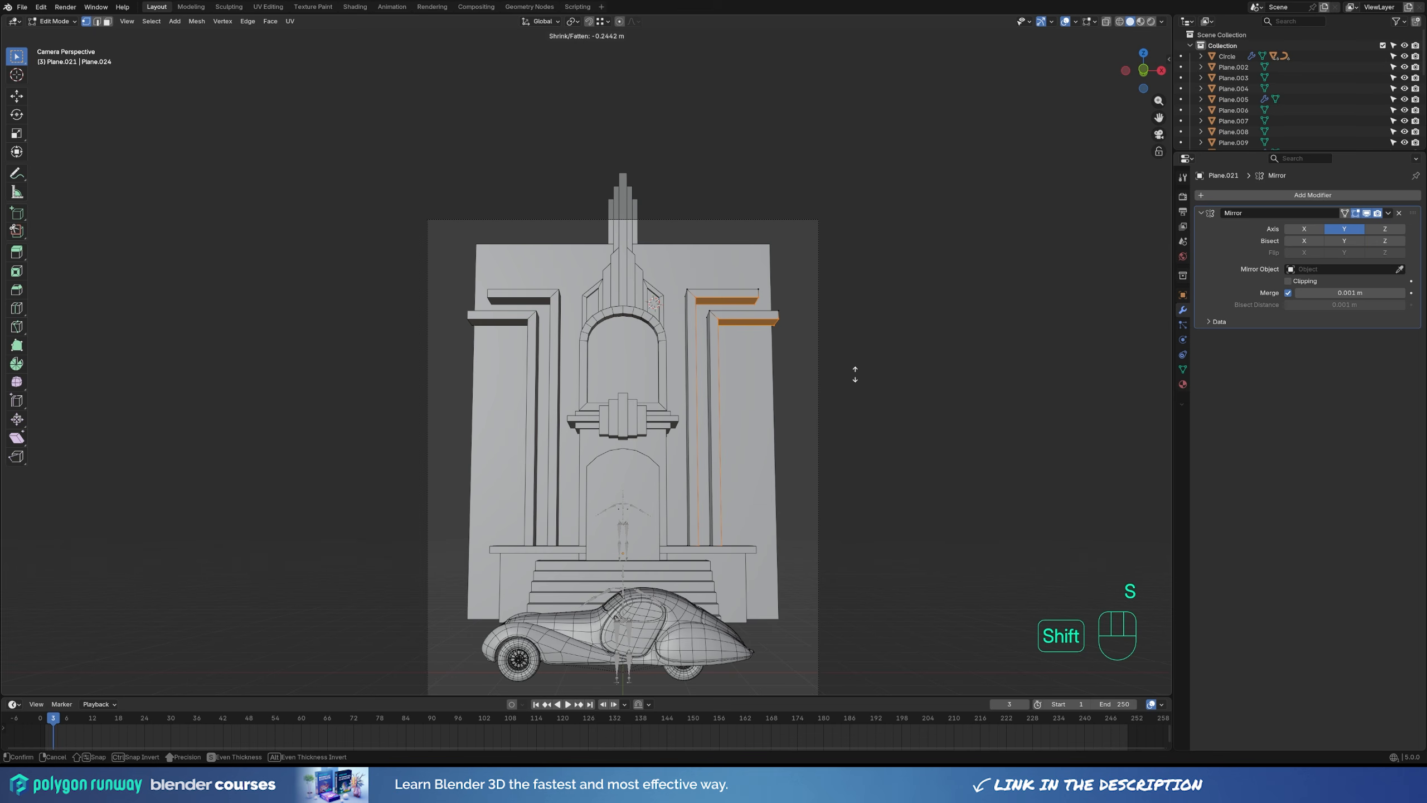
{"action": "left_click", "coordinate": [854, 373], "text": "shift"}
{"action": "middle_click_drag", "start_coordinate": [854, 373], "coordinate": [746, 387]}
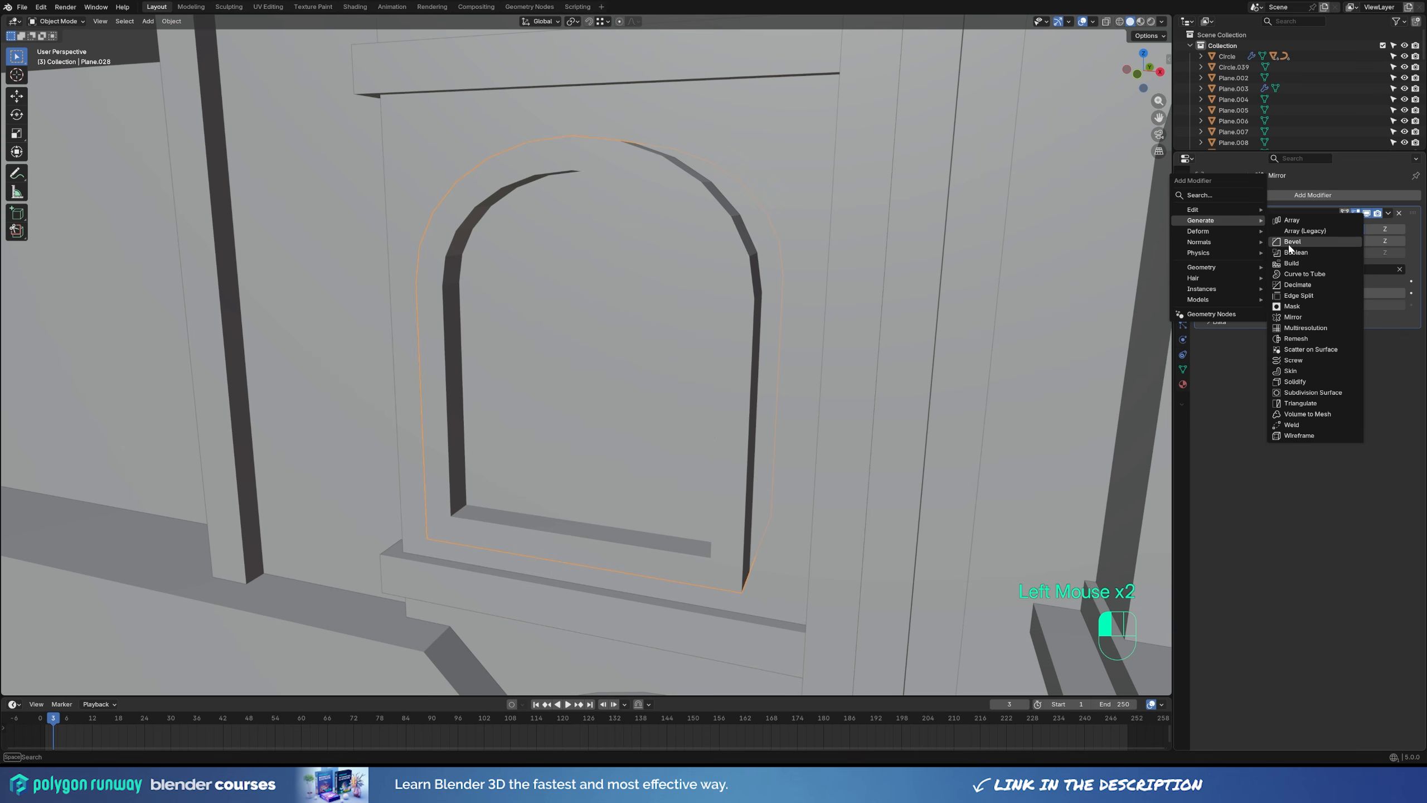
Add a Bevel modifier to the arched side window frame with amount 0.014 m, 2 segments and hardened normals.
{"action": "left_click", "coordinate": [1303, 248]}
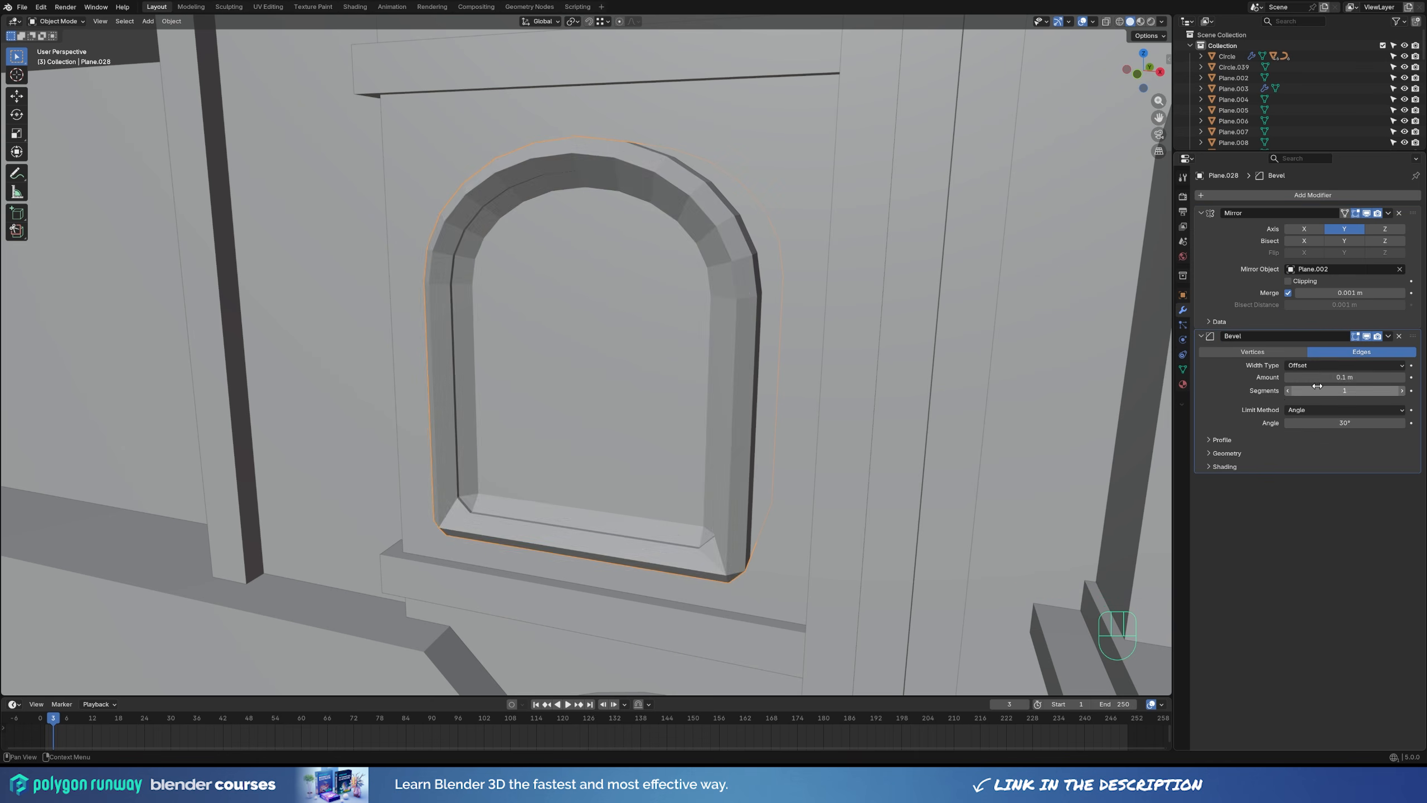
{"action": "left_click_drag", "start_coordinate": [1344, 377], "coordinate": [1393, 377], "text": "shift"}
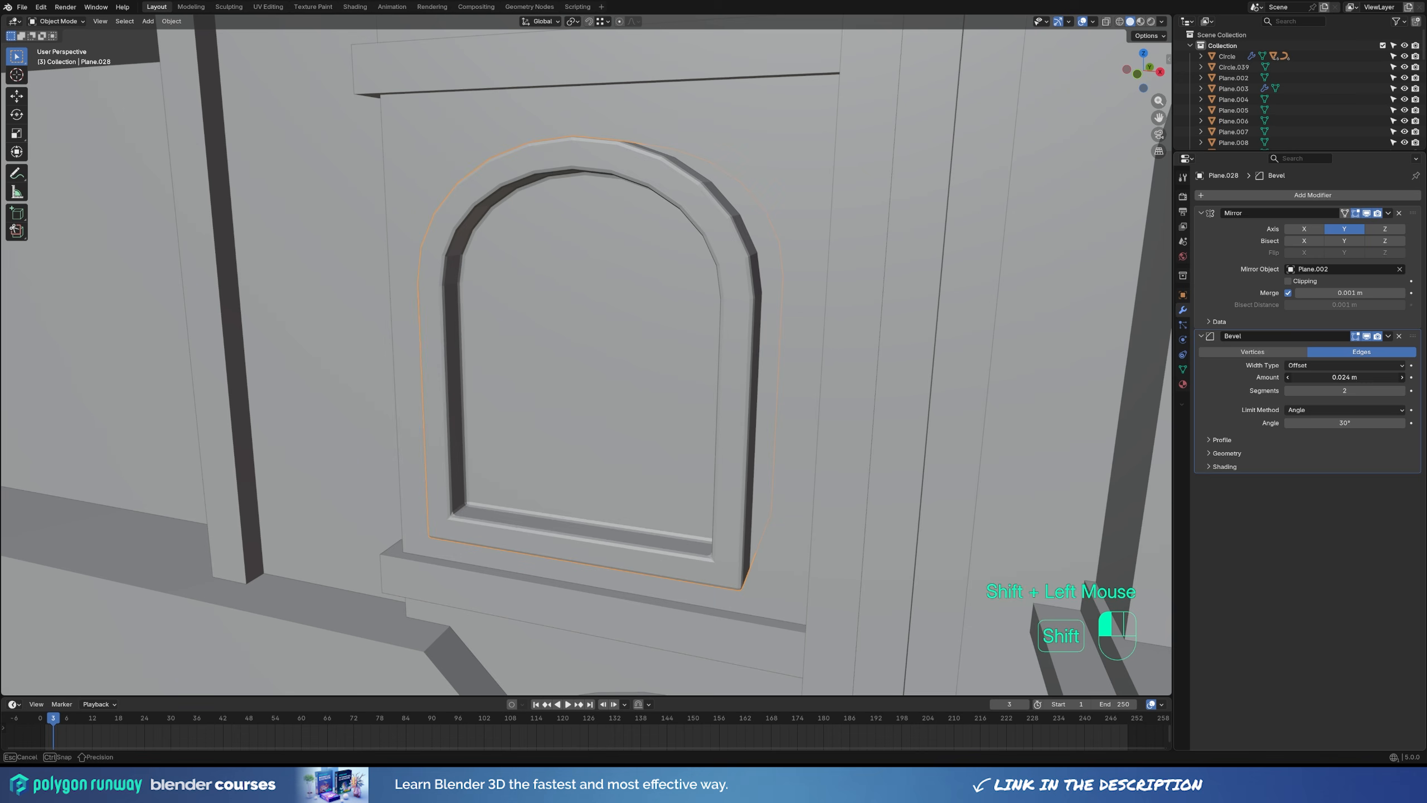
{"action": "left_click", "coordinate": [1209, 468]}
{"action": "left_click", "coordinate": [1217, 454]}
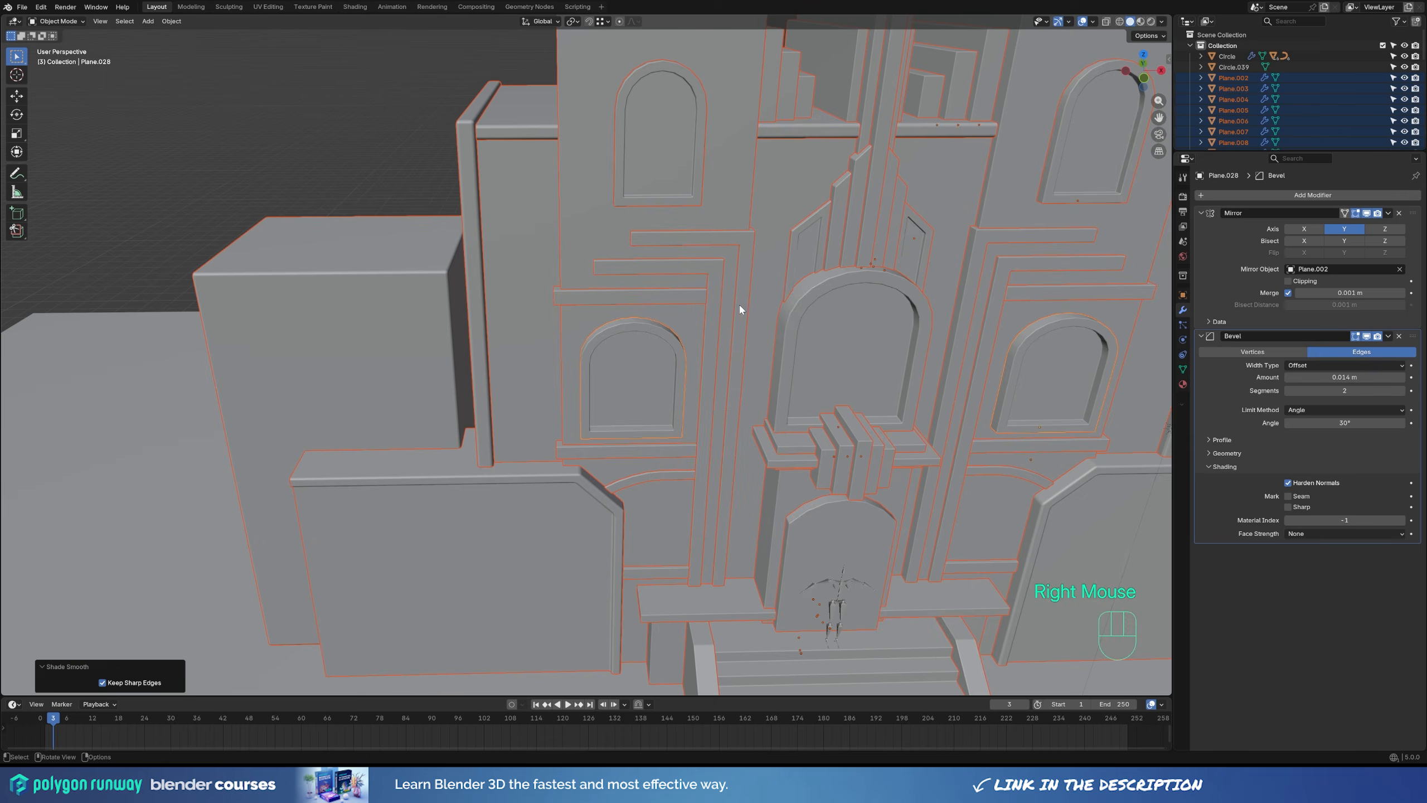
{"action": "scroll", "coordinate": [739, 309], "scroll_direction": "down", "scroll_amount": 3}
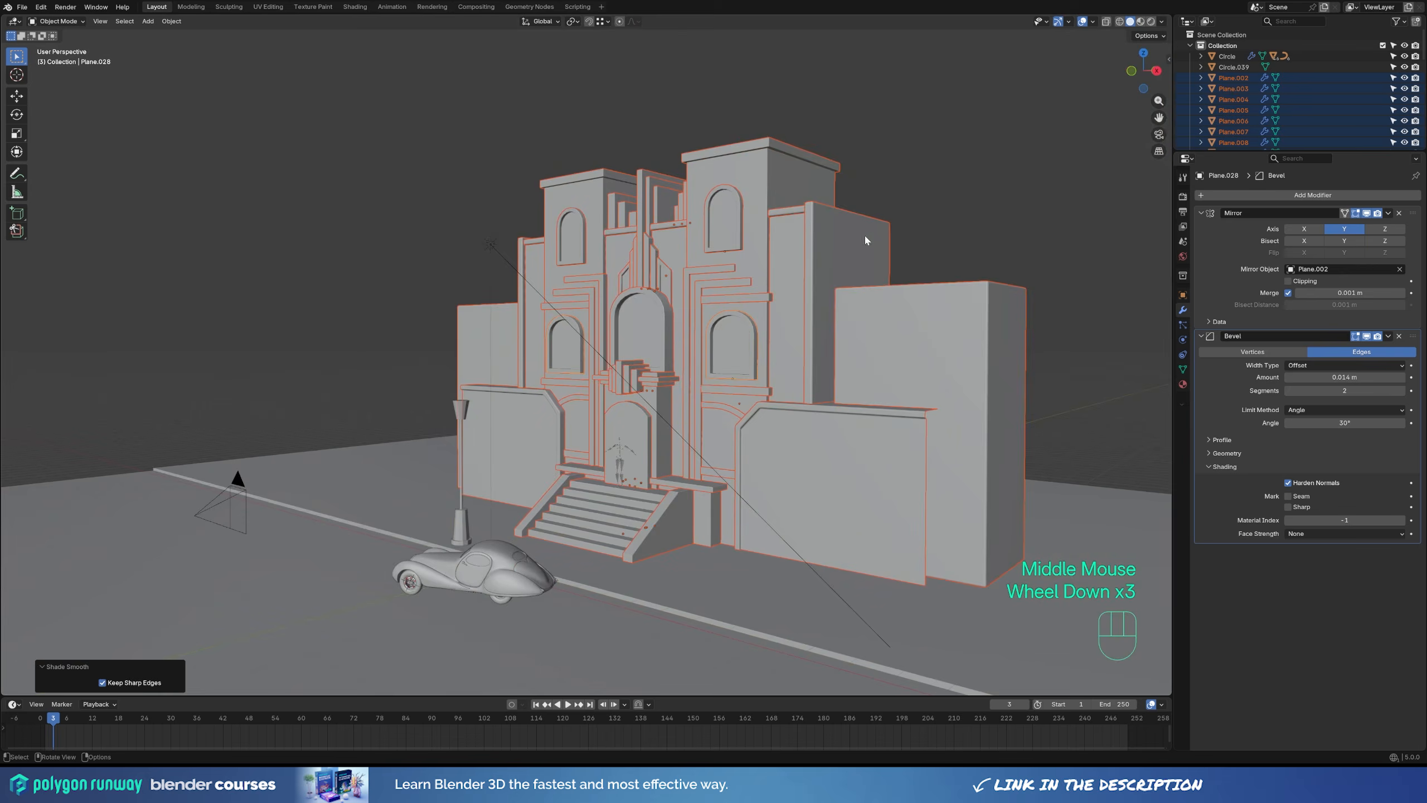
Try to delete the lower half of the circle in the central window and move the selected vertices down along Z.
{"action": "left_click_drag", "start_coordinate": [520, 201], "coordinate": [713, 278]}
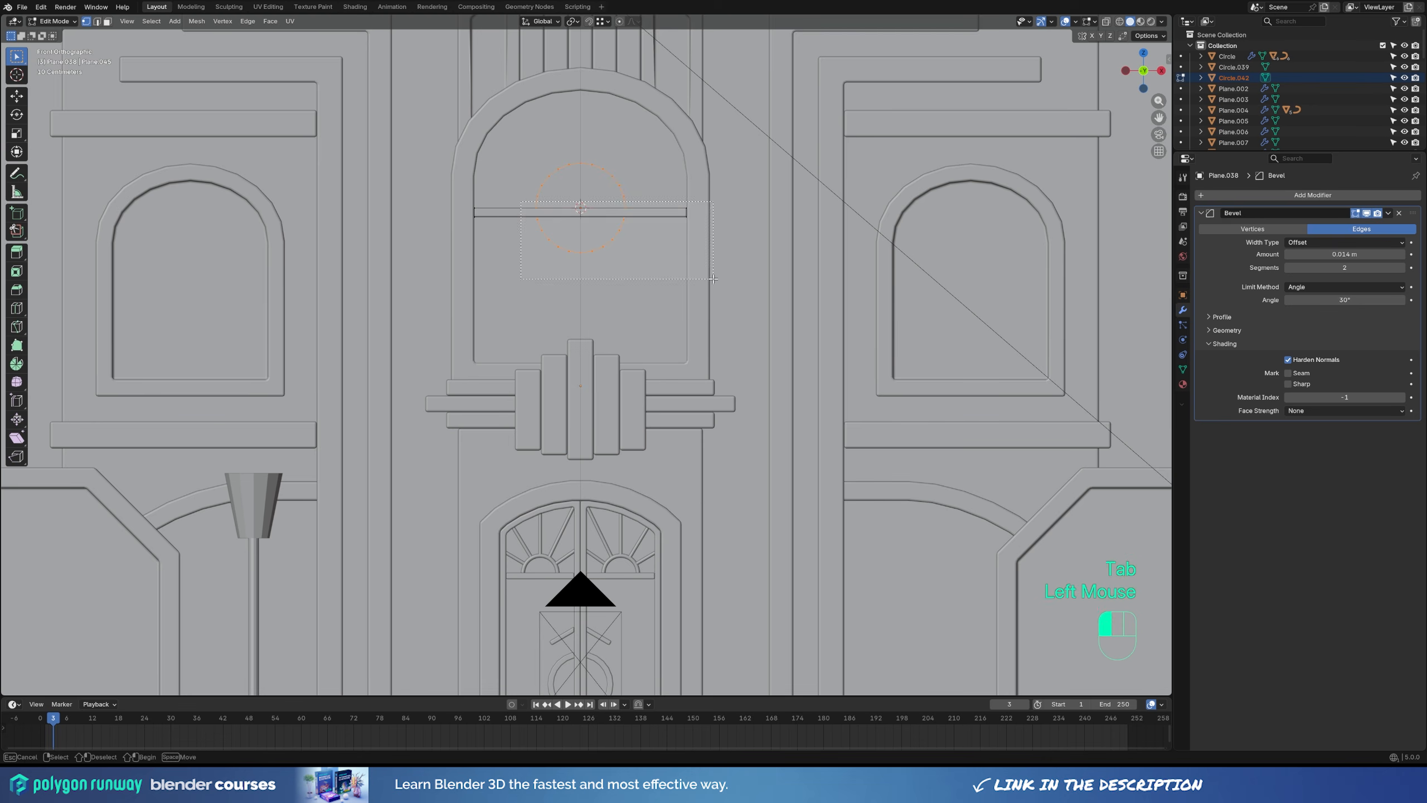
{"action": "key", "text": "x"}
{"action": "left_click_drag", "start_coordinate": [478, 132], "coordinate": [649, 215]}
{"action": "key", "text": "g"}
{"action": "key", "text": "z"}
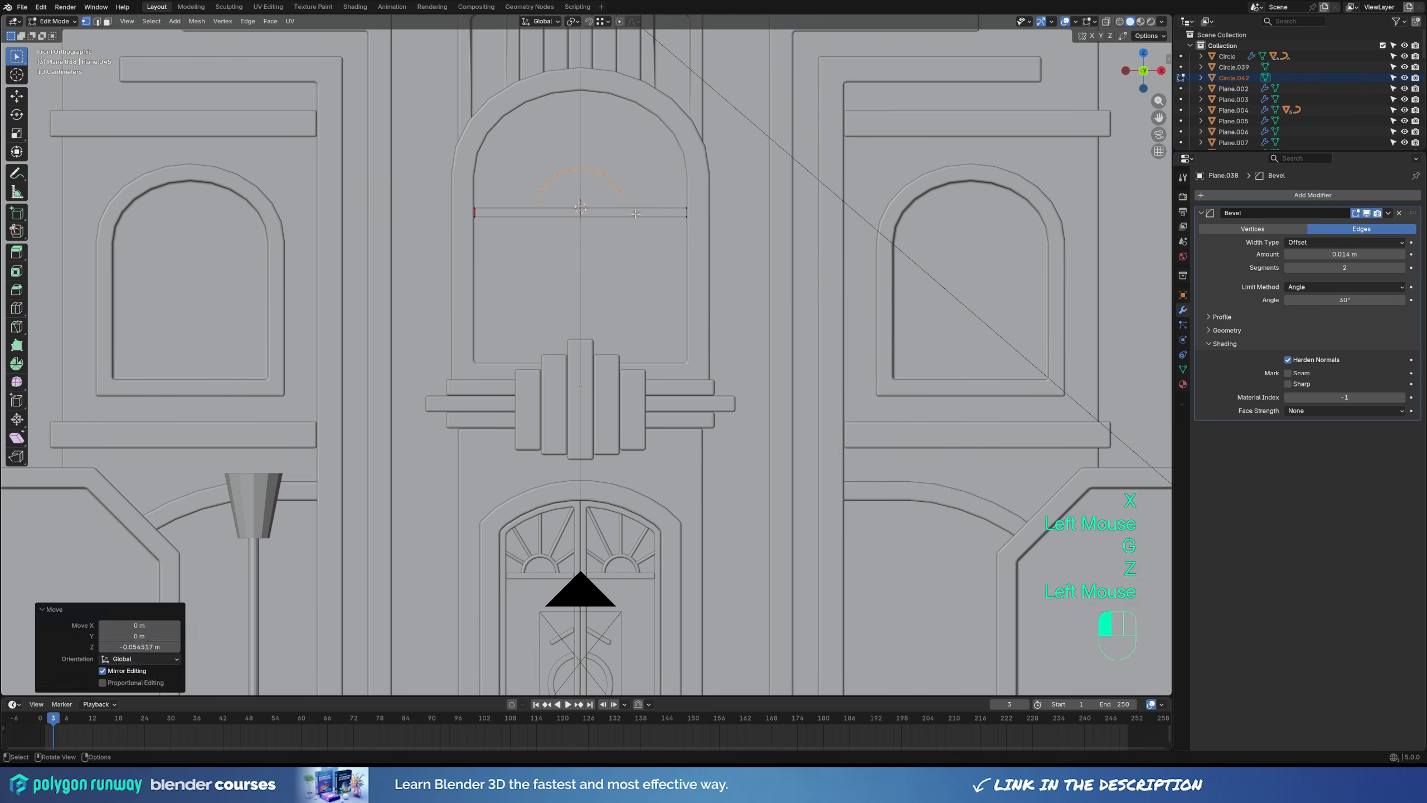
{"action": "middle_click_drag", "start_coordinate": [618, 169], "coordinate": [543, 194]}
{"action": "key", "text": "ctrl+z"}
{"action": "key", "text": "ctrl+z"}
{"action": "key", "text": "ctrl+z"}
Edit the circle in the central arched window on its own and delete its lower half.
{"action": "left_click", "coordinate": [539, 175]}
{"action": "key", "text": "Tab"}
{"action": "left_click", "coordinate": [532, 163]}
{"action": "left_click", "coordinate": [532, 164]}
{"action": "left_click", "coordinate": [532, 163]}
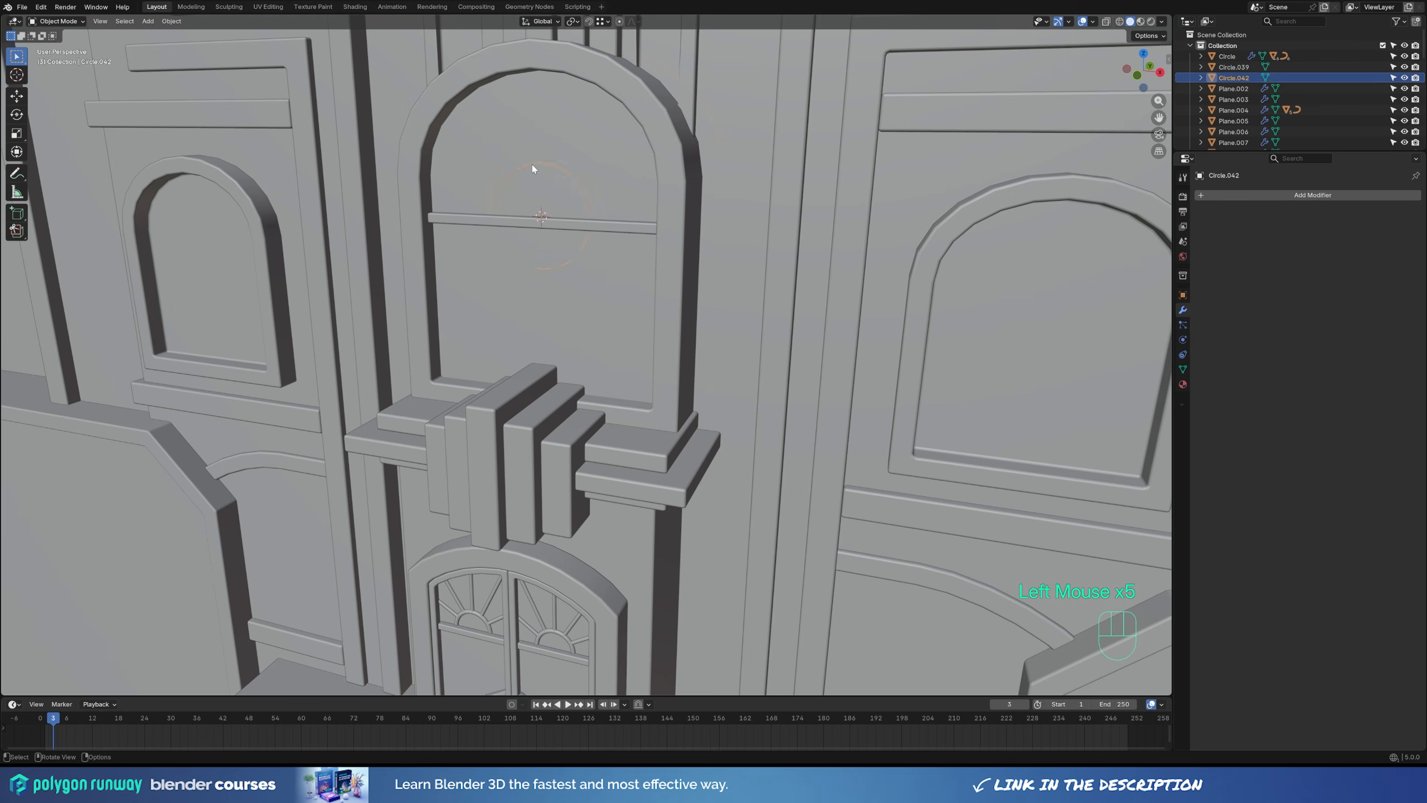
{"action": "key", "text": "Tab"}
{"action": "key", "text": "KP_1"}
{"action": "left_click_drag", "start_coordinate": [508, 281], "coordinate": [671, 201]}
{"action": "key", "text": "x"}
{"action": "left_click", "coordinate": [674, 185]}
Extrude the remaining half circle along Y, and extrude its faces along their normals out to the window arch.
{"action": "middle_click_drag", "start_coordinate": [674, 189], "coordinate": [522, 254]}
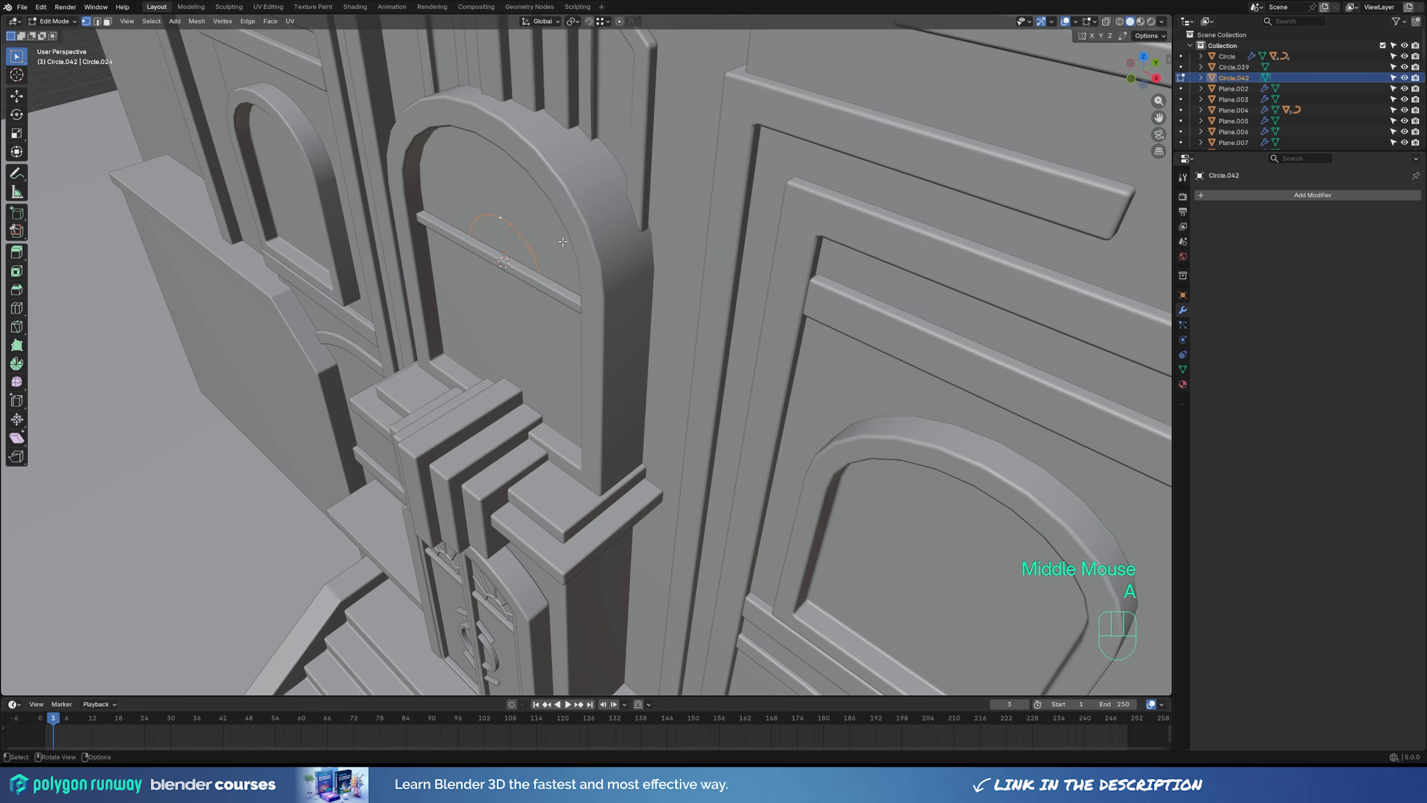
{"action": "key", "text": "a"}
{"action": "key", "text": "e"}
{"action": "key", "text": "y"}
{"action": "left_click", "coordinate": [522, 251]}
{"action": "key", "text": "KP_1"}
{"action": "key", "text": "alt+e"}
{"action": "left_click", "coordinate": [522, 253]}
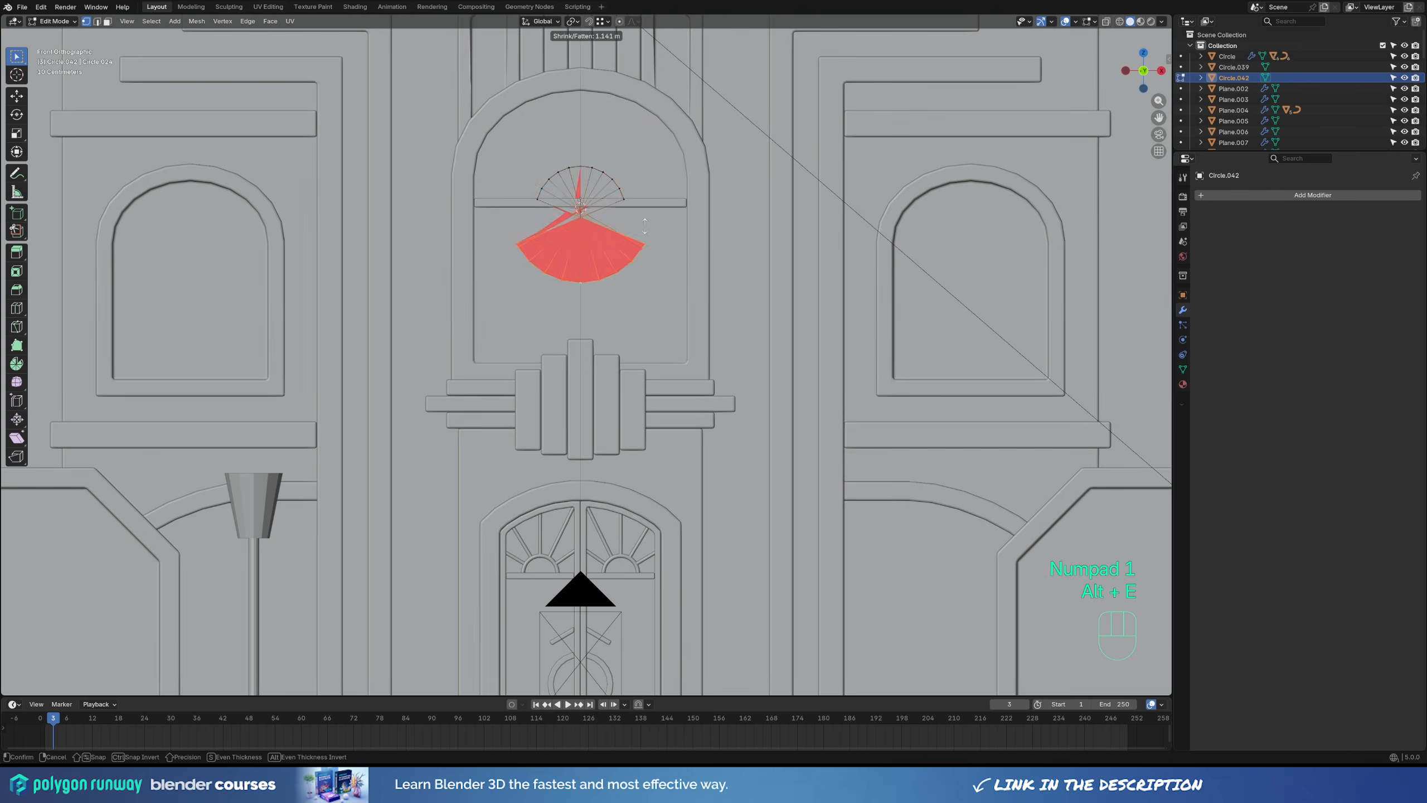
{"action": "left_click", "coordinate": [613, 225]}
{"action": "middle_click_drag", "start_coordinate": [595, 214], "coordinate": [619, 226]}
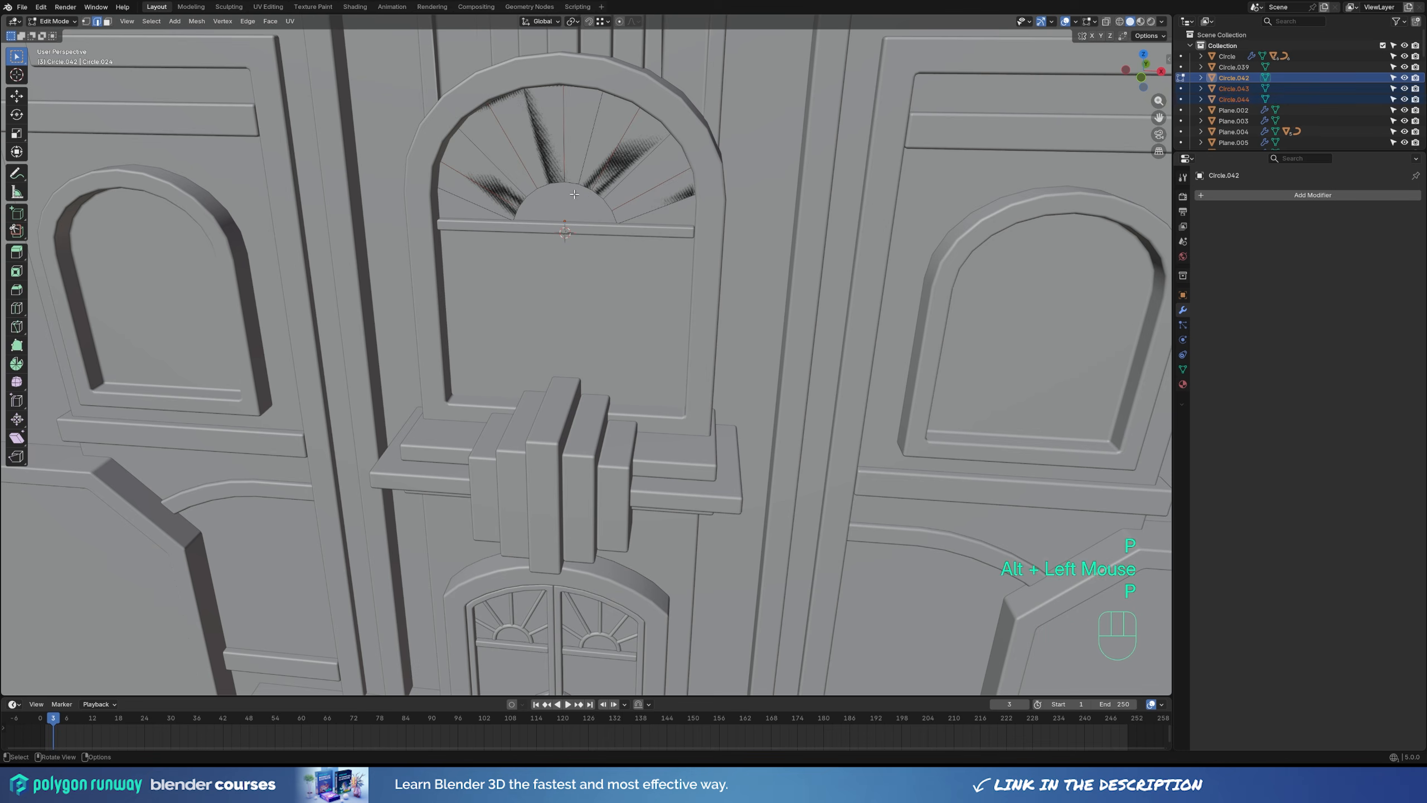
Join the separated ray and arc edges of the central window's fan and convert them to a curve.
{"action": "key", "text": "Tab"}
{"action": "left_click", "coordinate": [574, 151]}
{"action": "left_click", "coordinate": [574, 152]}
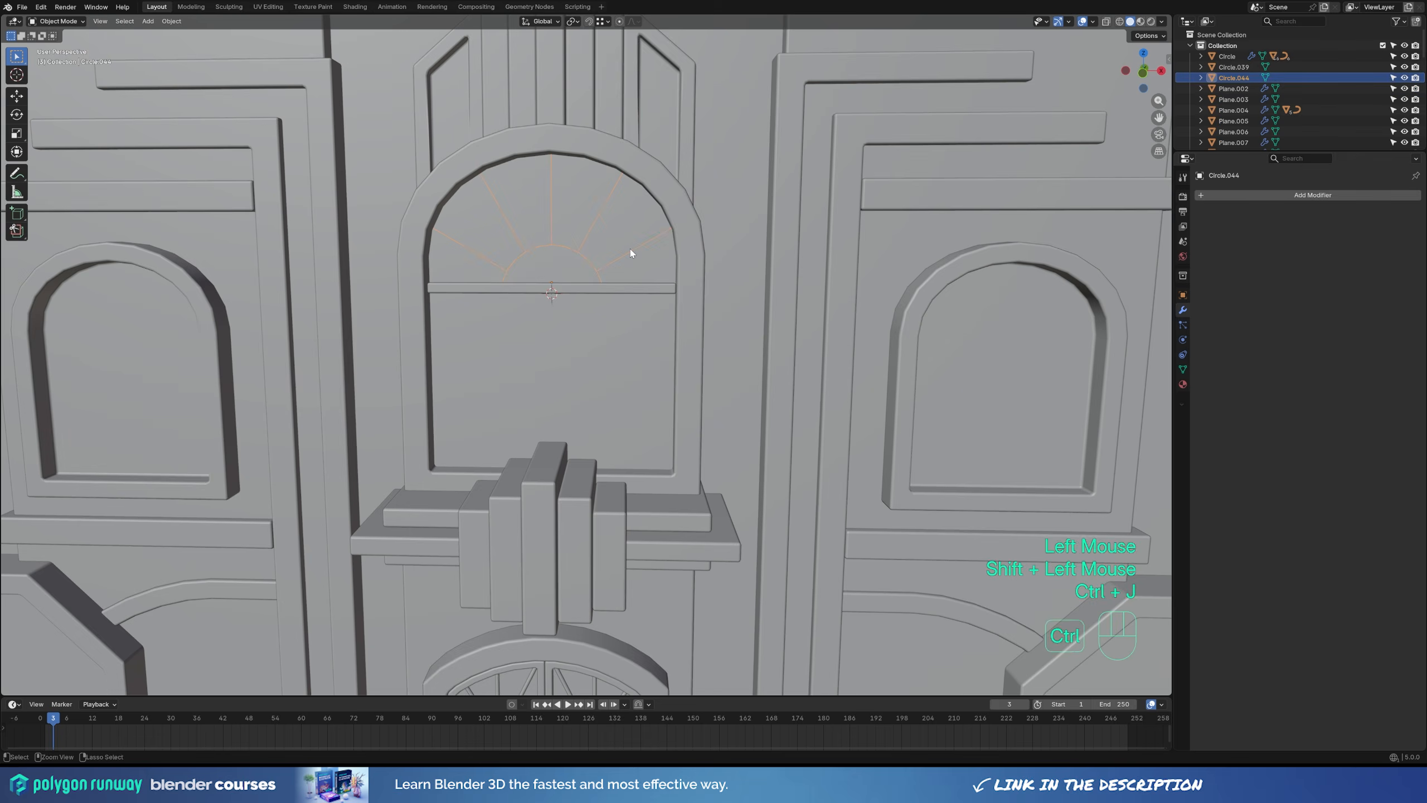
{"action": "right_click", "coordinate": [630, 249]}
{"action": "left_click", "coordinate": [666, 246]}
{"action": "left_click", "coordinate": [1183, 355]}
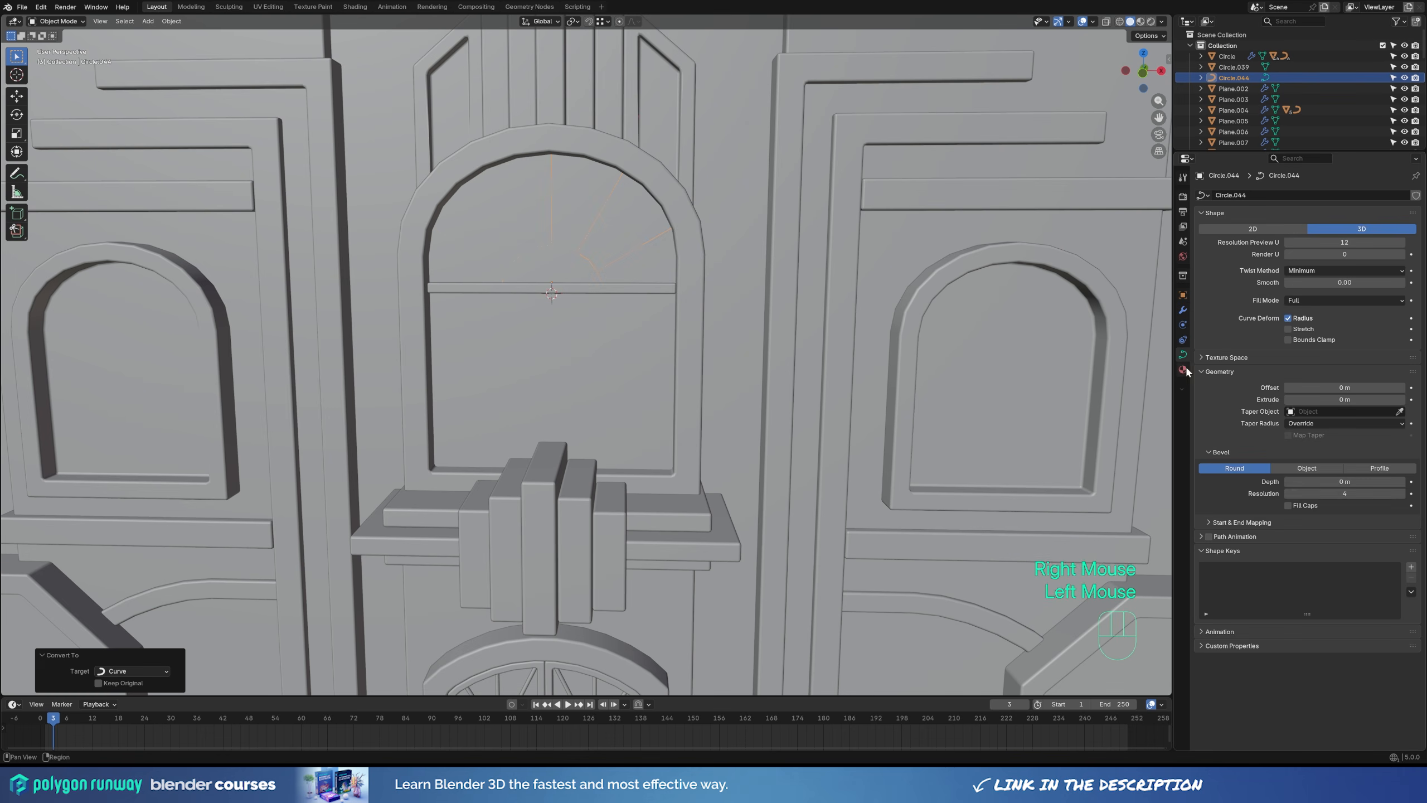
Select the inner arc of the window's fan curve and lower it along Z onto the horizontal bar.
{"action": "middle_click_drag", "start_coordinate": [562, 315], "coordinate": [620, 310]}
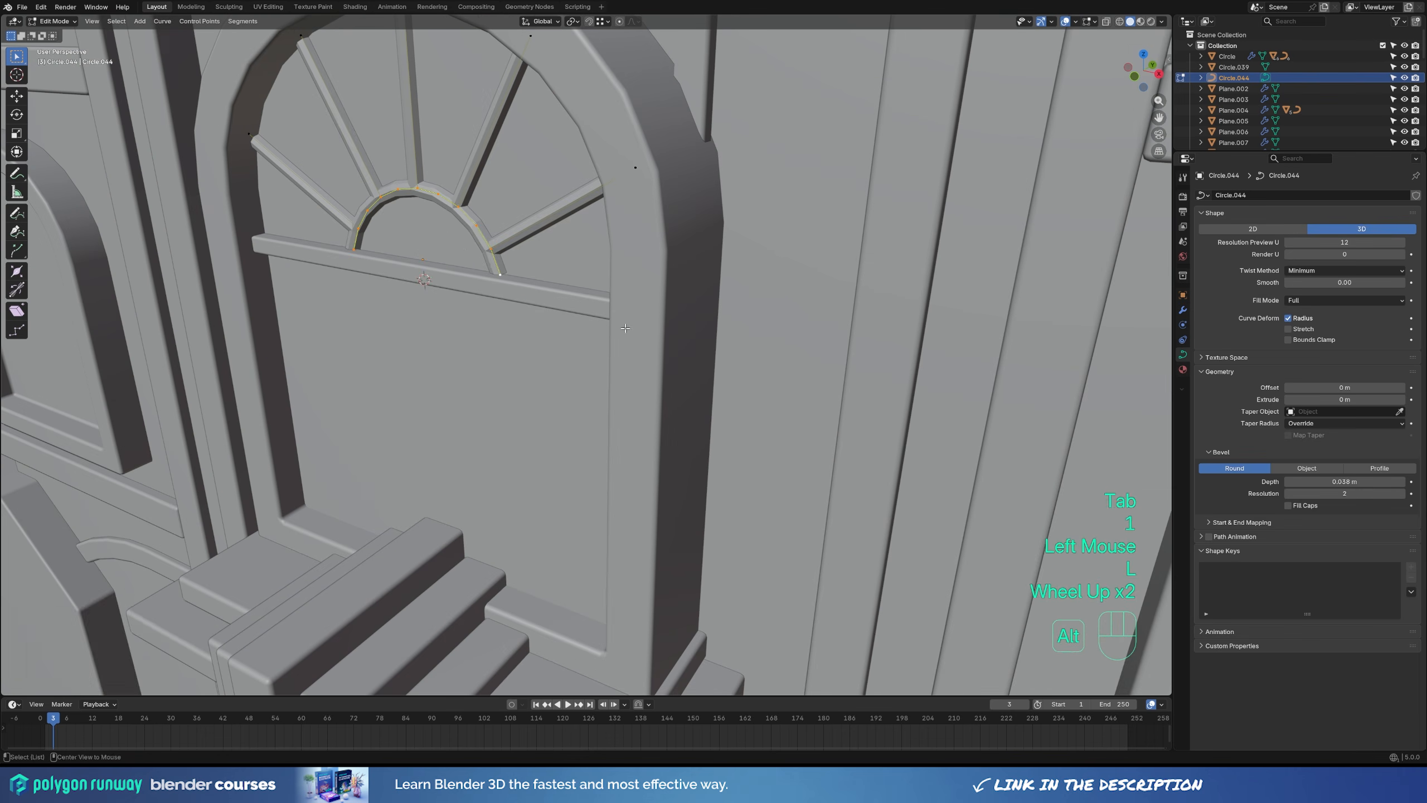
{"action": "key", "text": "e"}
{"action": "key", "text": "z"}
{"action": "left_click", "coordinate": [656, 337]}
{"action": "key", "text": "Tab"}
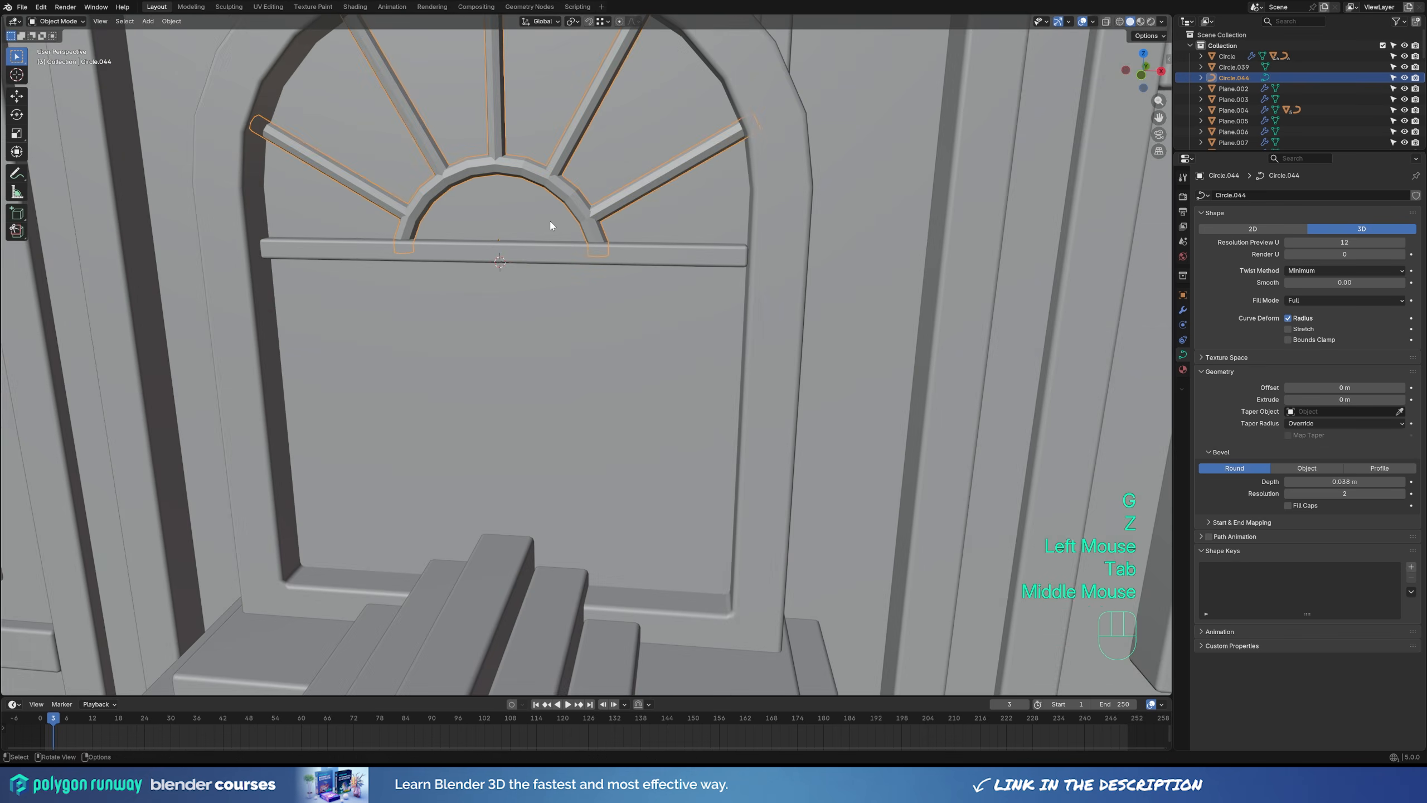
{"action": "key", "text": "ctrl+1"}
{"action": "right_click", "coordinate": [557, 213]}
{"action": "scroll", "coordinate": [648, 279], "scroll_direction": "down", "scroll_amount": 3}
{"action": "left_click", "coordinate": [648, 280]}
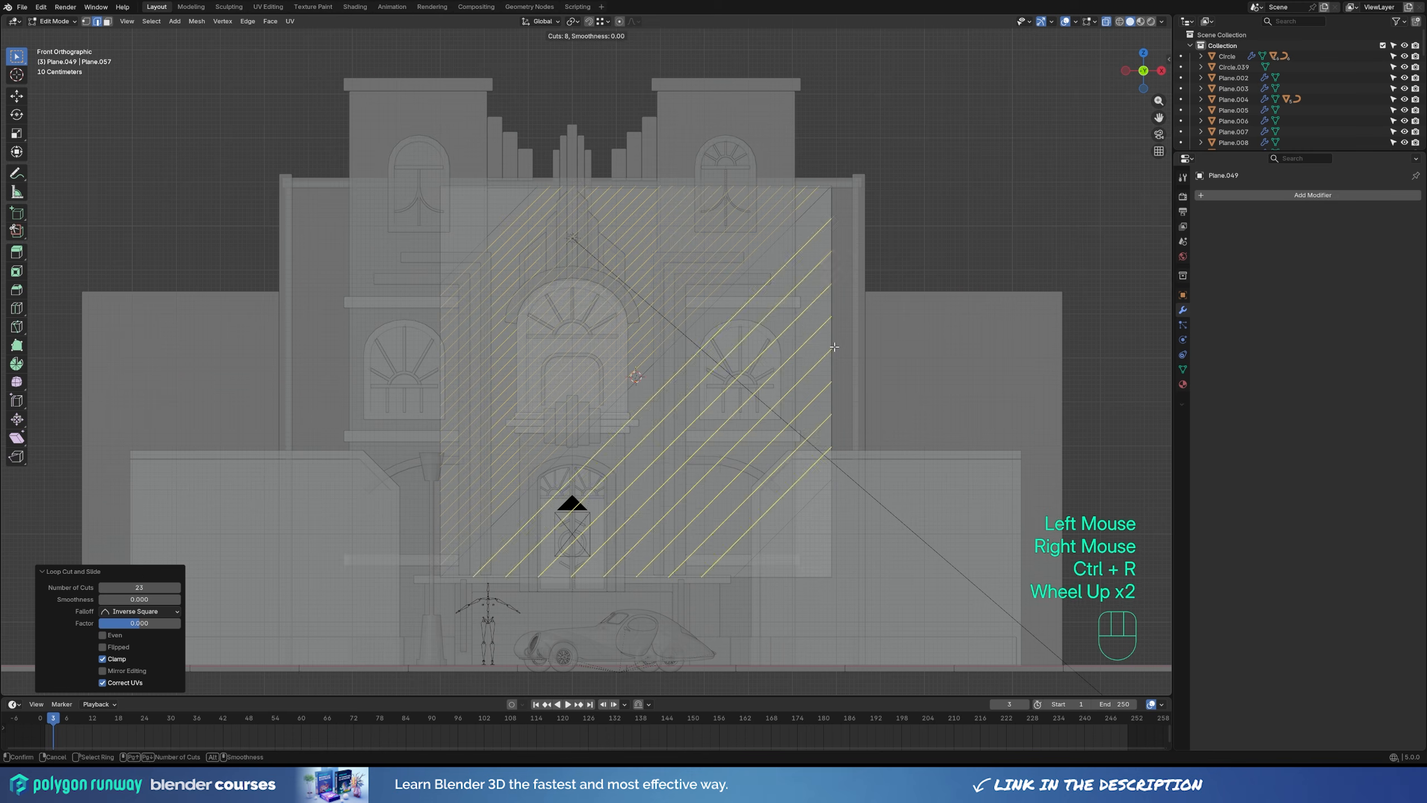
Add 23 diagonal loop cuts across the lower half of the rotated pattern plane.
{"action": "left_click", "coordinate": [834, 347]}
{"action": "right_click", "coordinate": [834, 346]}
{"action": "left_click", "coordinate": [152, 587]}
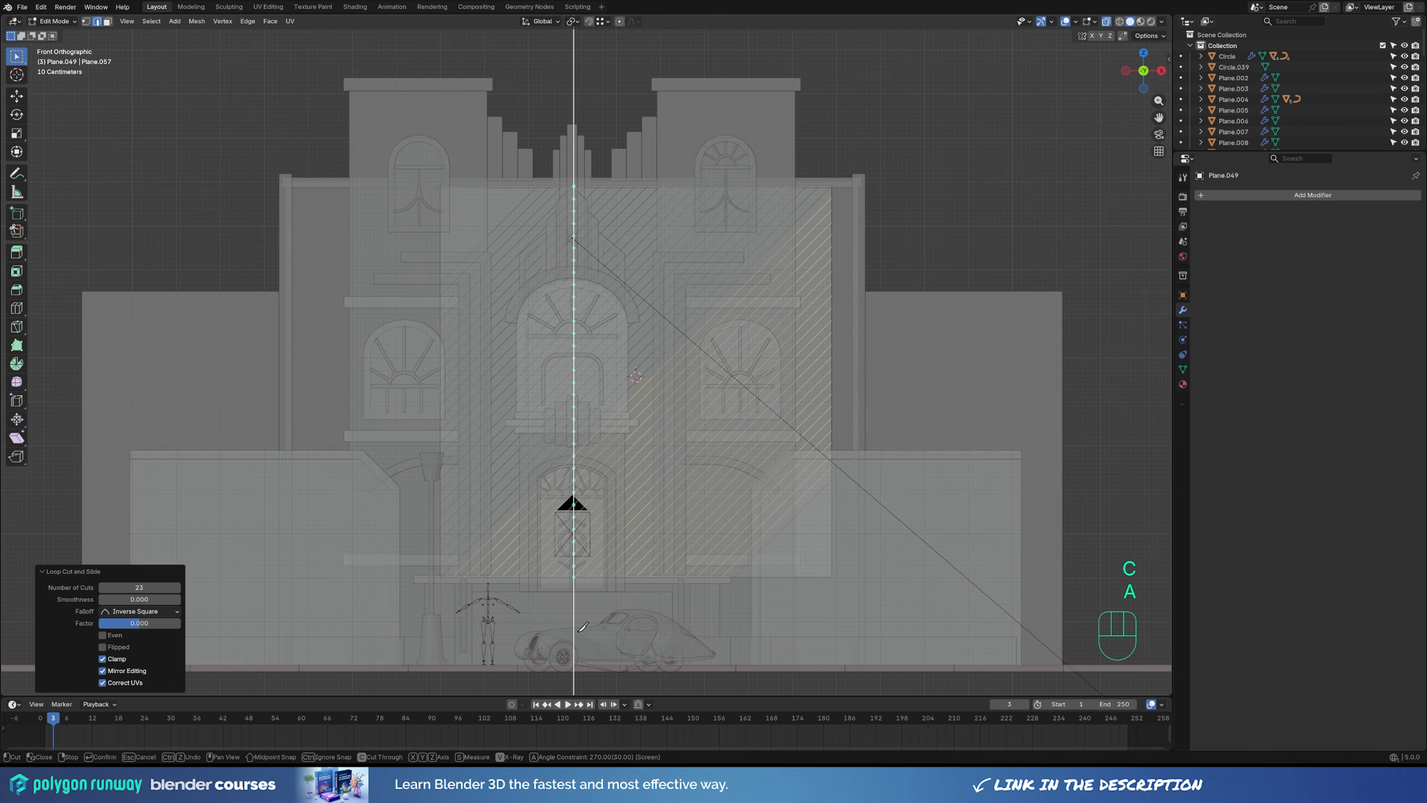
Knife-cut straight vertical lines through the diagonal pattern plane, near the facade centre and at the tower's inner edge.
{"action": "key", "text": "ctrl+z"}
{"action": "scroll", "coordinate": [668, 94], "scroll_direction": "down", "scroll_amount": 1}
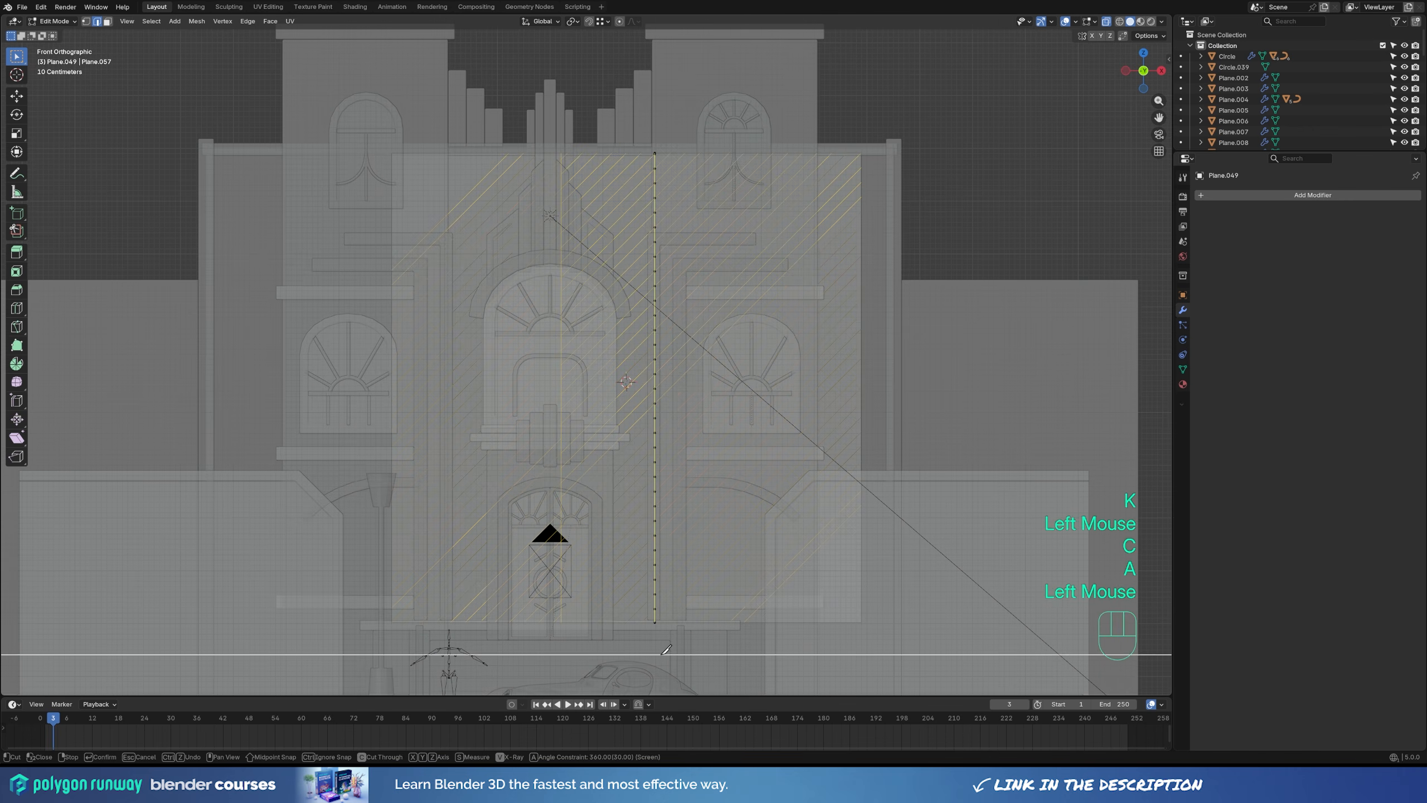
{"action": "key", "text": "Return"}
Delete the pattern plane's vertices outside the strip between the two vertical cuts.
{"action": "key", "text": "1"}
{"action": "left_click_drag", "start_coordinate": [665, 118], "coordinate": [941, 655]}
{"action": "key", "text": "x"}
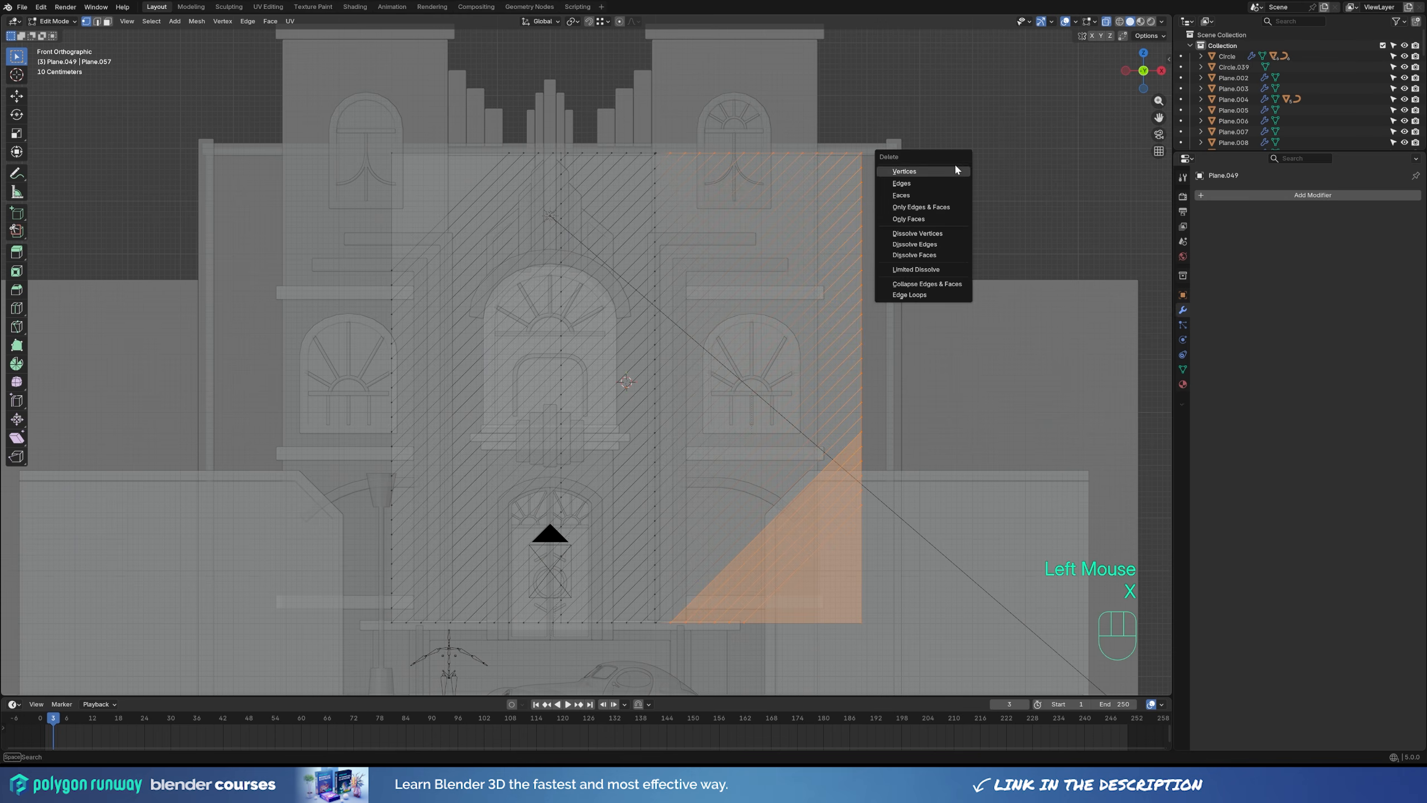
{"action": "left_click", "coordinate": [956, 170]}
{"action": "key", "text": "x"}
{"action": "left_click", "coordinate": [756, 181]}
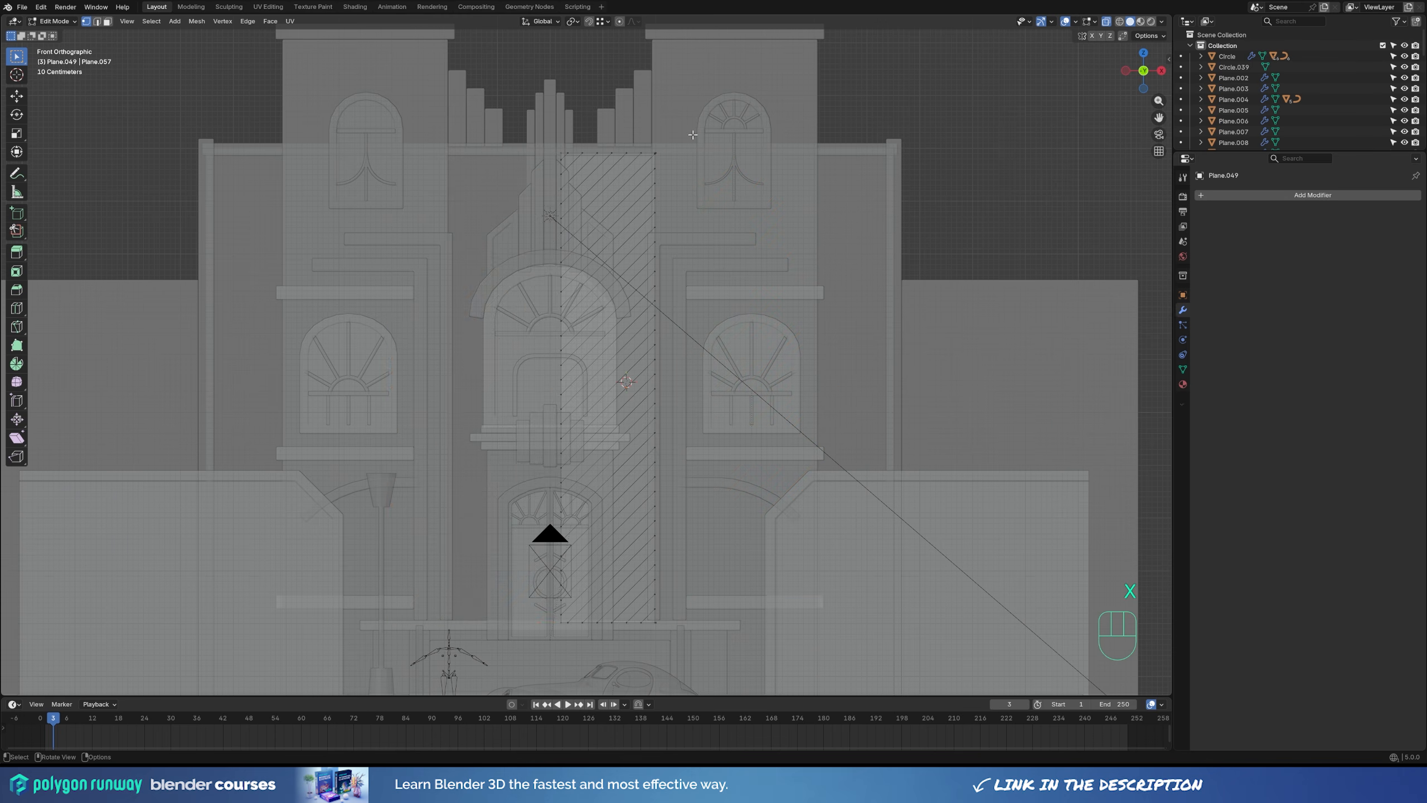
Select the whole diagonal strip beside the central tower and extrude it to give it thickness.
{"action": "key", "text": "alt+z"}
{"action": "middle_click_drag", "start_coordinate": [747, 192], "coordinate": [674, 248]}
{"action": "key", "text": "a"}
{"action": "key", "text": "e"}
{"action": "left_click", "coordinate": [669, 359]}
{"action": "key", "text": "Tab"}
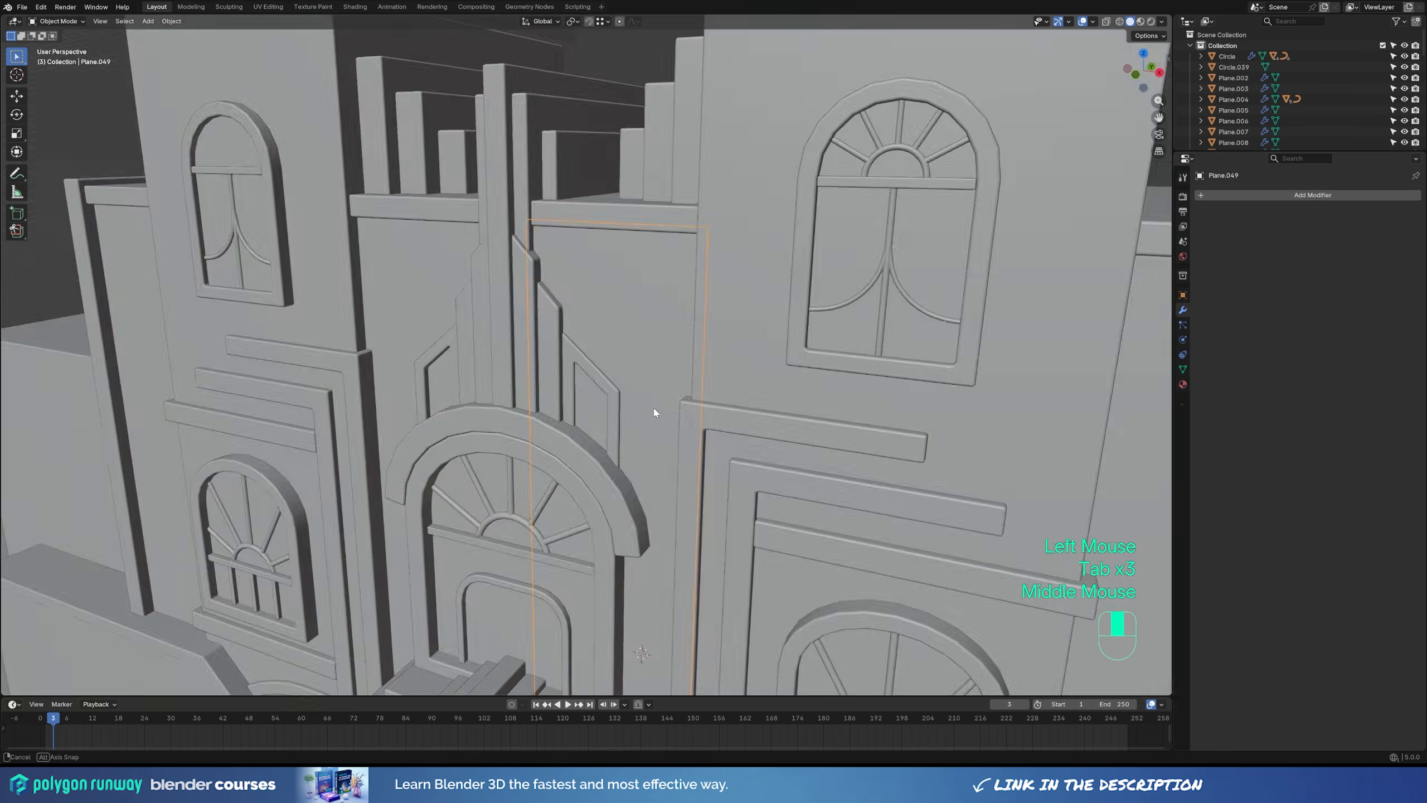
Add a Bevel modifier to the diagonal slat strip with amount 0.015 m and 2 segments.
{"action": "key", "text": "Tab"}
{"action": "left_click", "coordinate": [1238, 196]}
{"action": "type", "text": "be"}
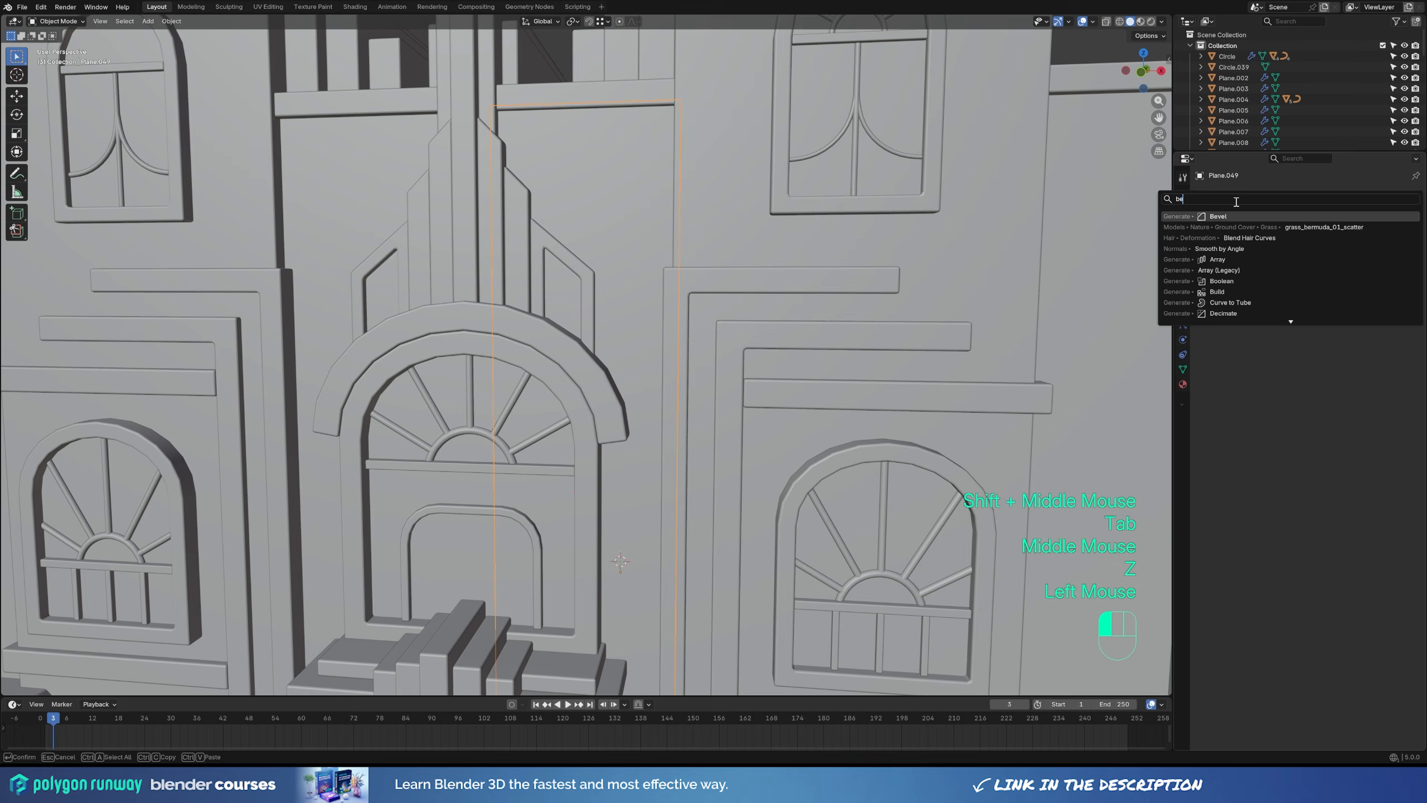
{"action": "key", "text": "Return"}
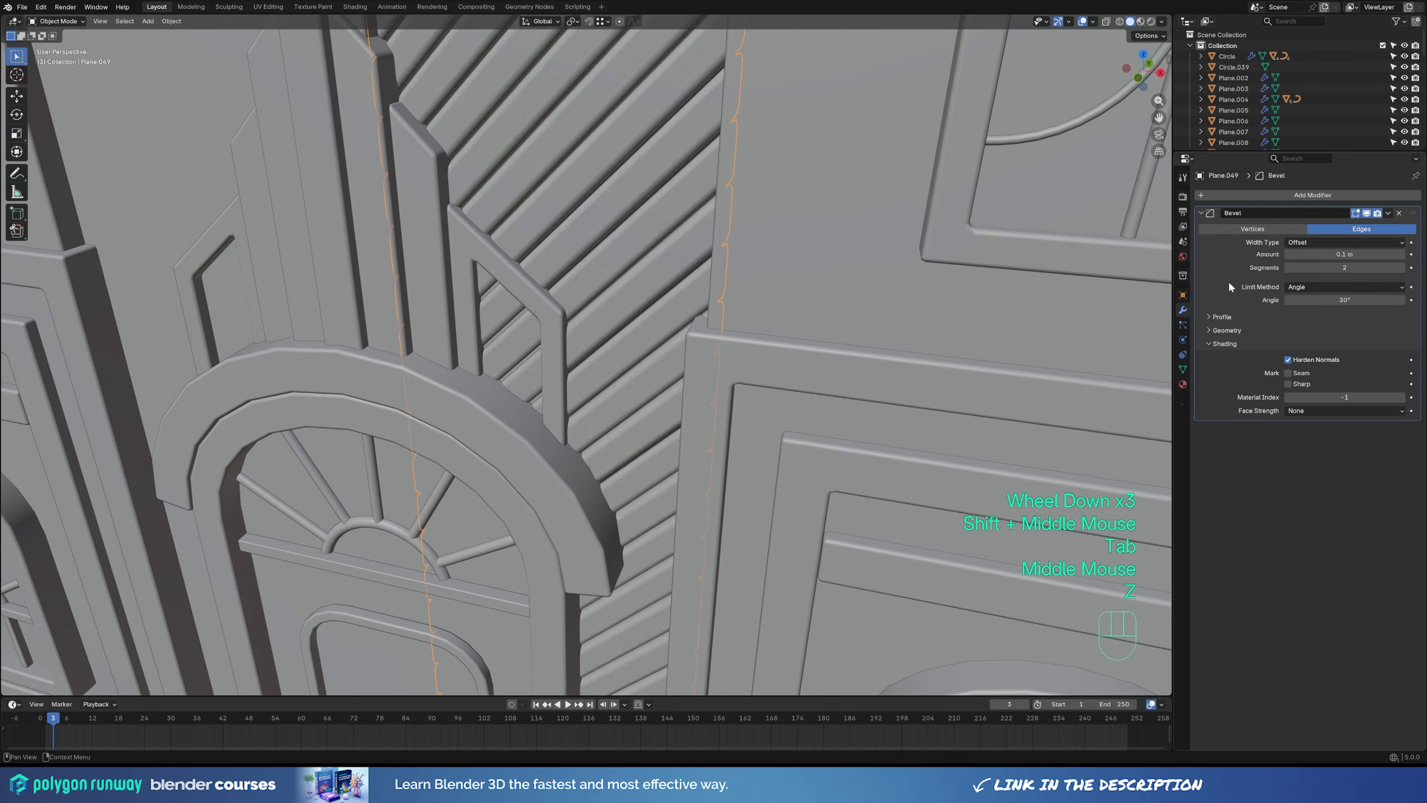
{"action": "left_click_drag", "start_coordinate": [1345, 254], "coordinate": [1331, 254], "text": "shift"}
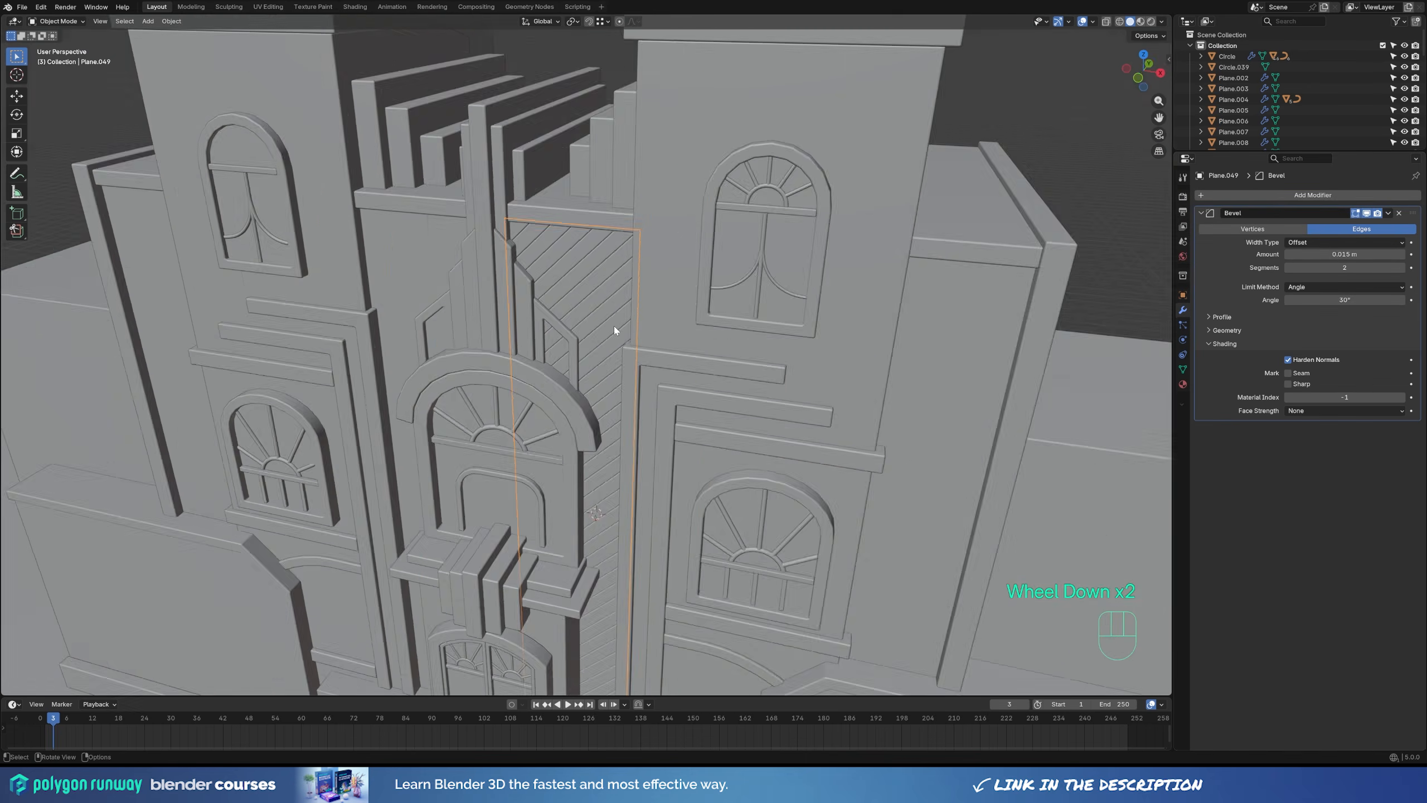
Raise the narrow wall panel's centre vertices about 0.31 m along Z into chevrons, and scale the panel to about 0.66 along X.
{"action": "key", "text": "g"}
{"action": "key", "text": "z"}
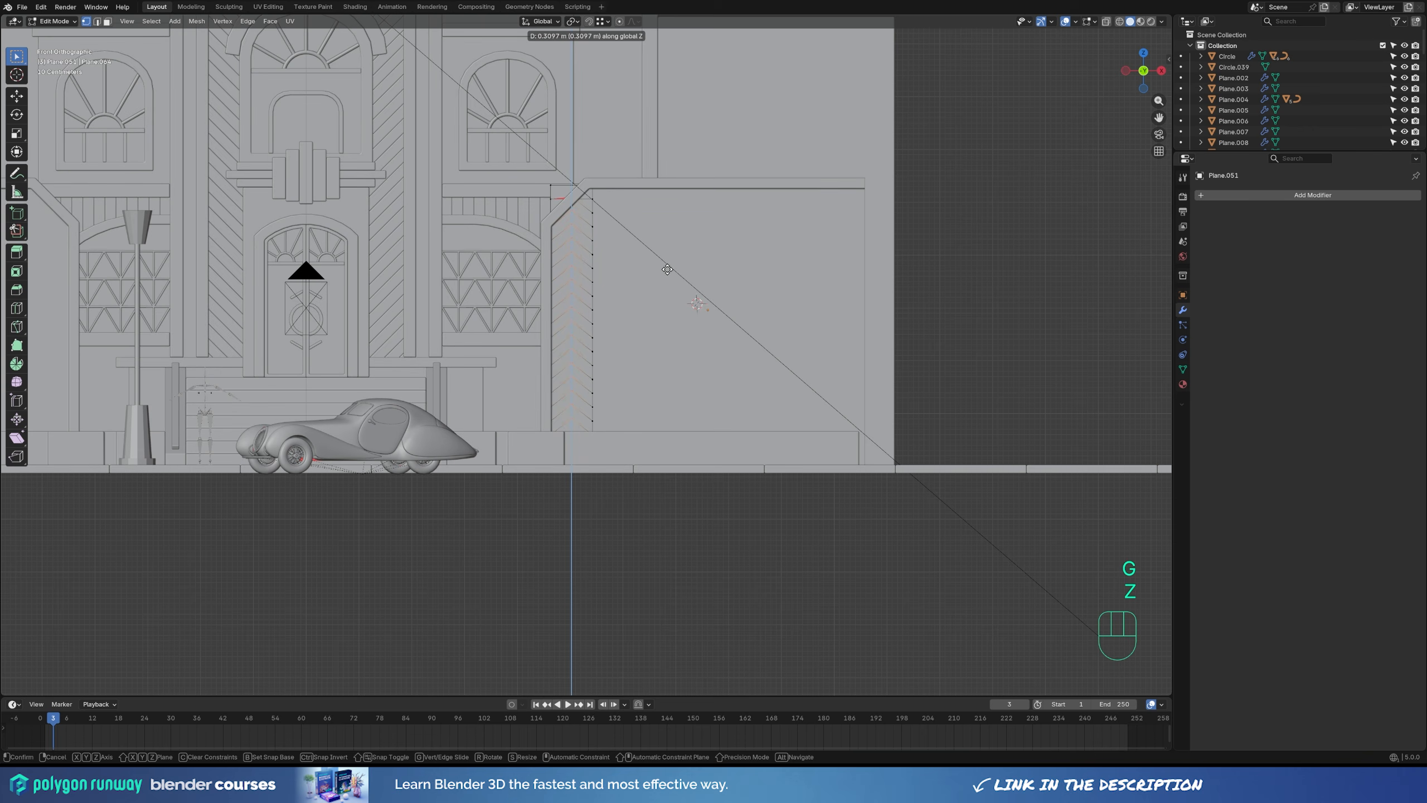
{"action": "left_click", "coordinate": [667, 269]}
{"action": "key", "text": "a"}
{"action": "key", "text": "s"}
{"action": "key", "text": "x"}
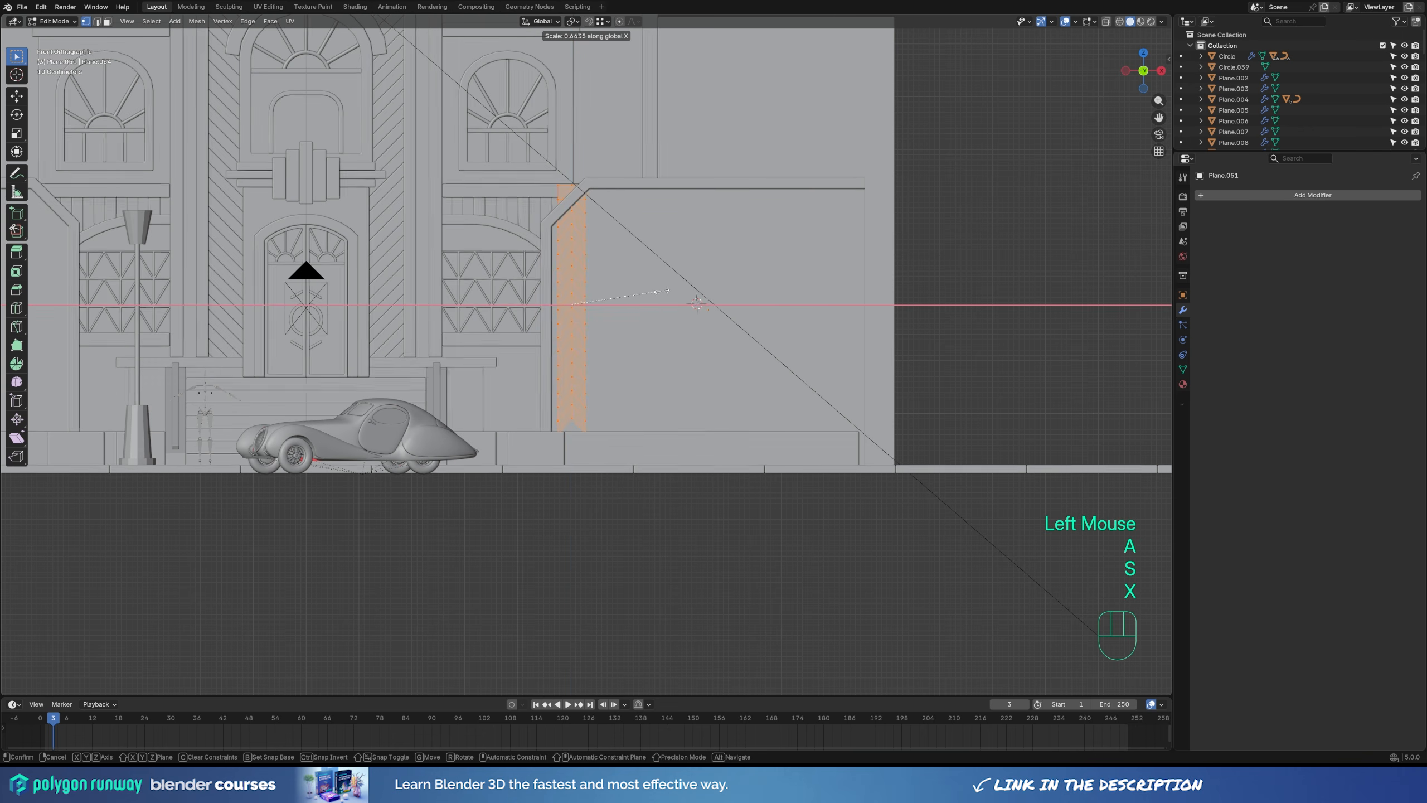
{"action": "left_click", "coordinate": [660, 290]}
Lower the centre vertices of the chevron panel about 0.10 m along Z.
{"action": "left_click", "coordinate": [576, 446]}
{"action": "key", "text": "g"}
{"action": "key", "text": "z"}
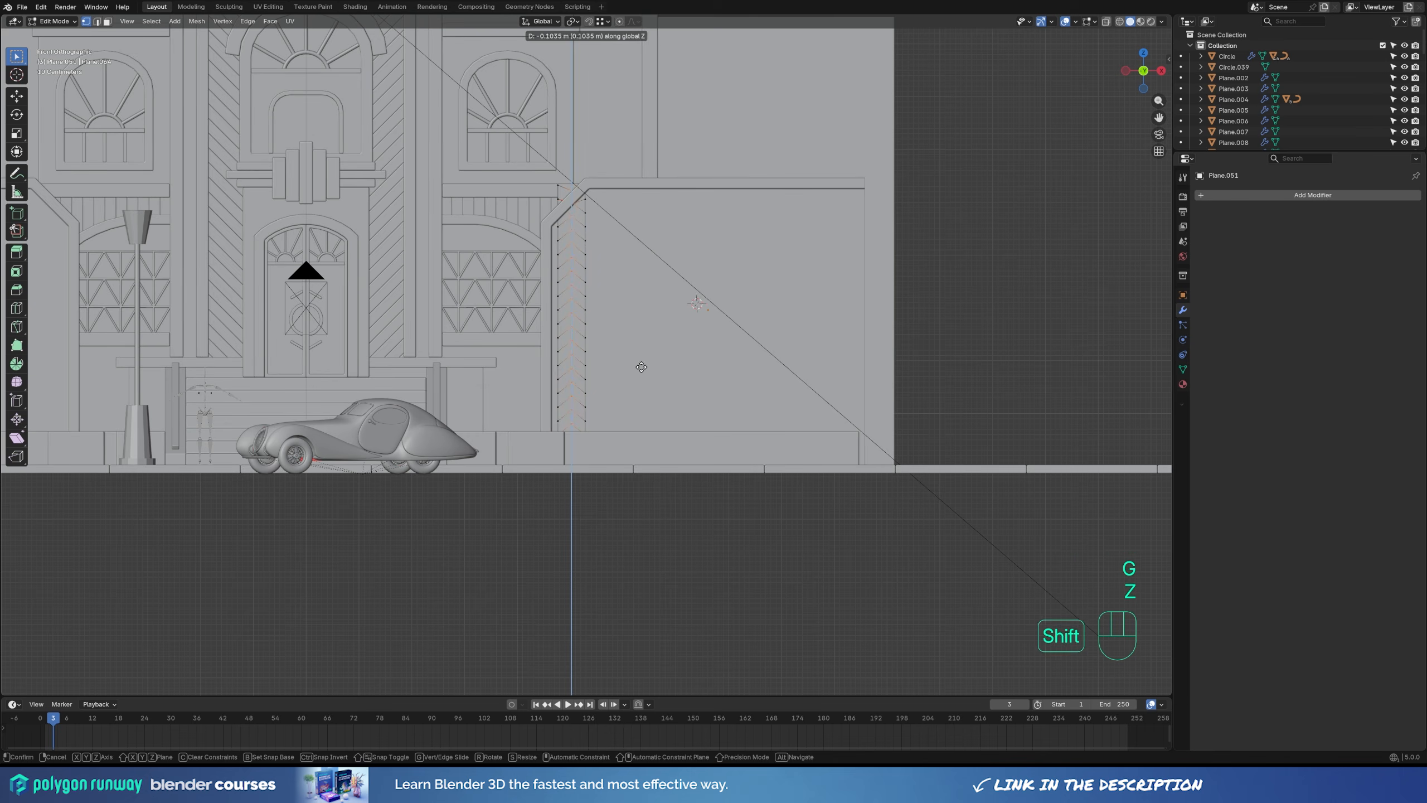
{"action": "left_click", "coordinate": [641, 367], "text": "shift"}
In see-through display, select the surplus vertices at the top of the chevron panel and delete them.
{"action": "key", "text": "z"}
{"action": "left_click", "coordinate": [593, 271]}
{"action": "middle_click_drag", "start_coordinate": [593, 271], "coordinate": [612, 410], "text": "shift"}
{"action": "scroll", "coordinate": [612, 409], "scroll_direction": "up", "scroll_amount": 2}
{"action": "left_click", "coordinate": [598, 270]}
{"action": "key", "text": "x"}
{"action": "left_click", "coordinate": [629, 307]}
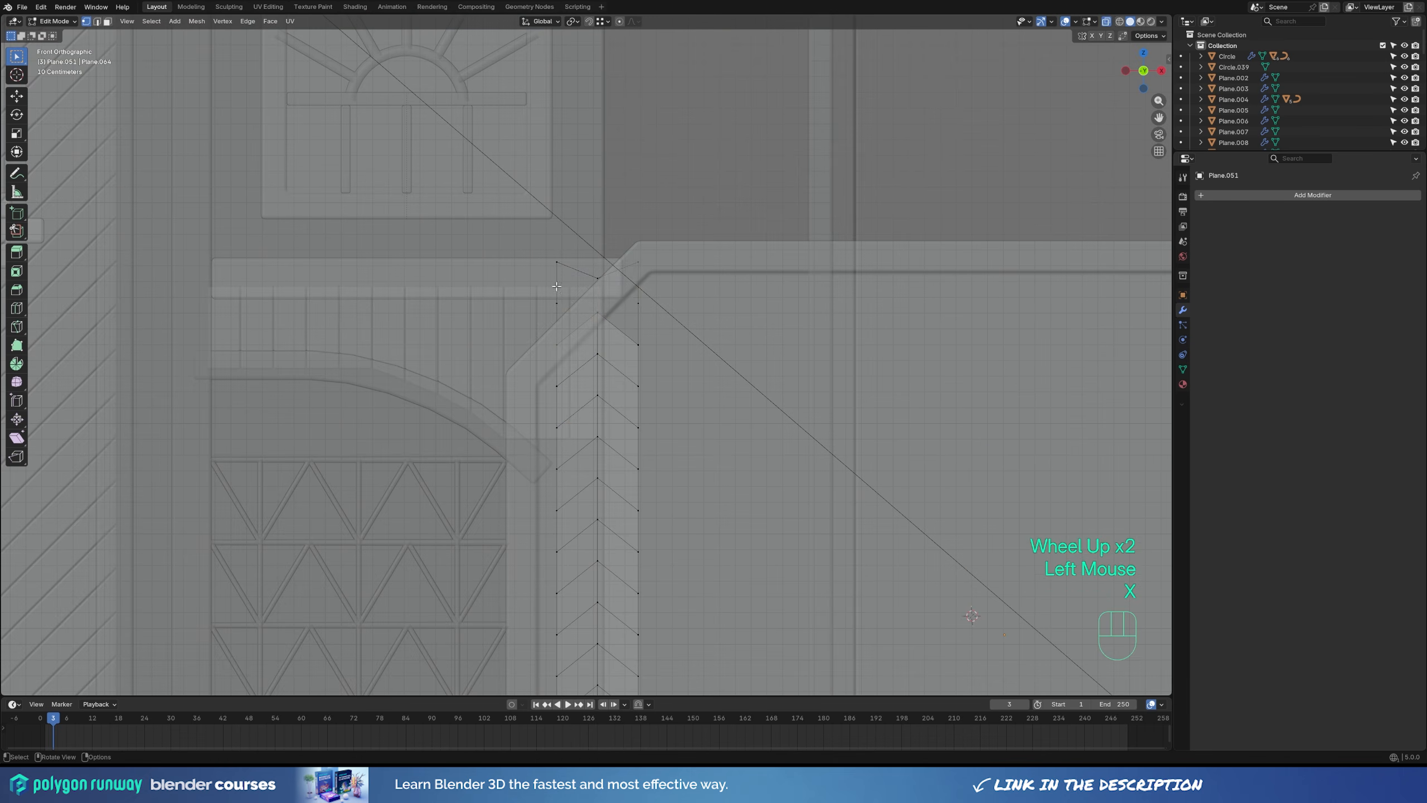
{"action": "middle_click_drag", "start_coordinate": [672, 448], "coordinate": [618, 338], "text": "shift"}
{"action": "scroll", "coordinate": [619, 337], "scroll_direction": "down", "scroll_amount": 3}
{"action": "middle_click_drag", "start_coordinate": [618, 337], "coordinate": [543, 206], "text": "shift"}
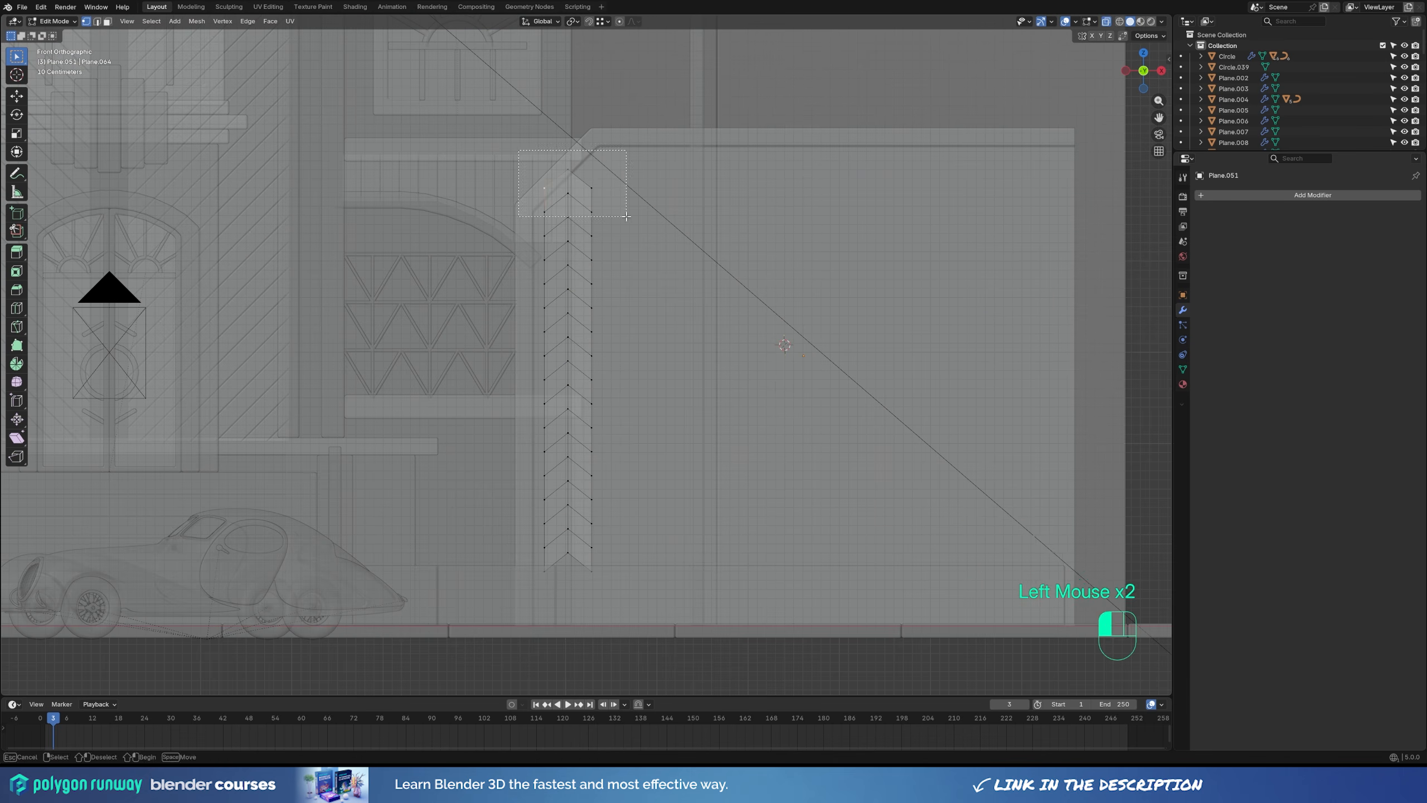
Duplicate the upper vertices of the chevron strip along Z to extend the strip's height.
{"action": "left_click_drag", "start_coordinate": [627, 217], "coordinate": [627, 217]}
{"action": "middle_click_drag", "start_coordinate": [627, 219], "coordinate": [646, 330], "text": "shift"}
{"action": "key", "text": "shift+d"}
{"action": "key", "text": "z"}
{"action": "left_click", "coordinate": [643, 219]}
{"action": "key", "text": "g"}
{"action": "key", "text": "z"}
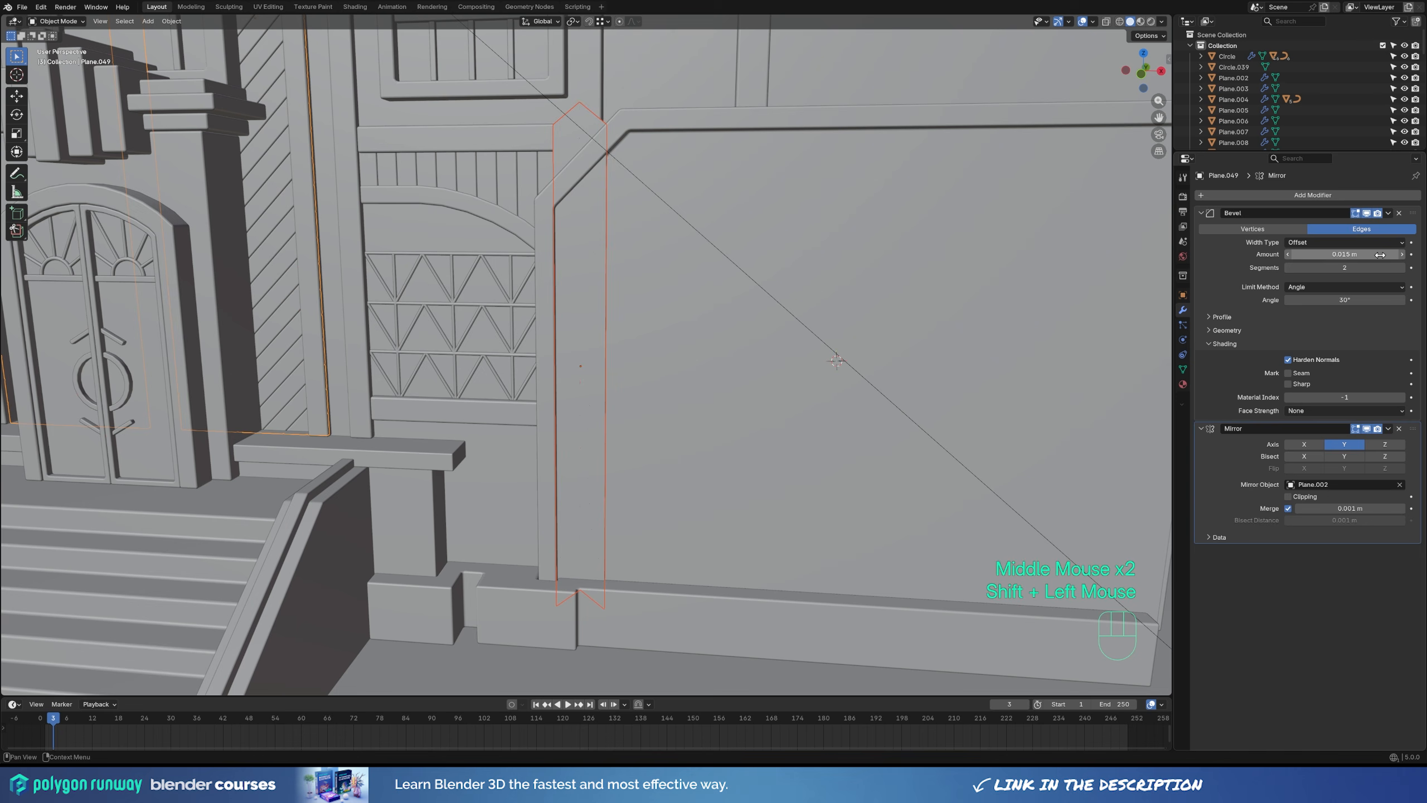
Copy the diagonal slat strip's Bevel modifier to the chevron panel and select that panel alone.
{"action": "left_click", "coordinate": [1388, 213]}
{"action": "left_click", "coordinate": [1348, 248]}
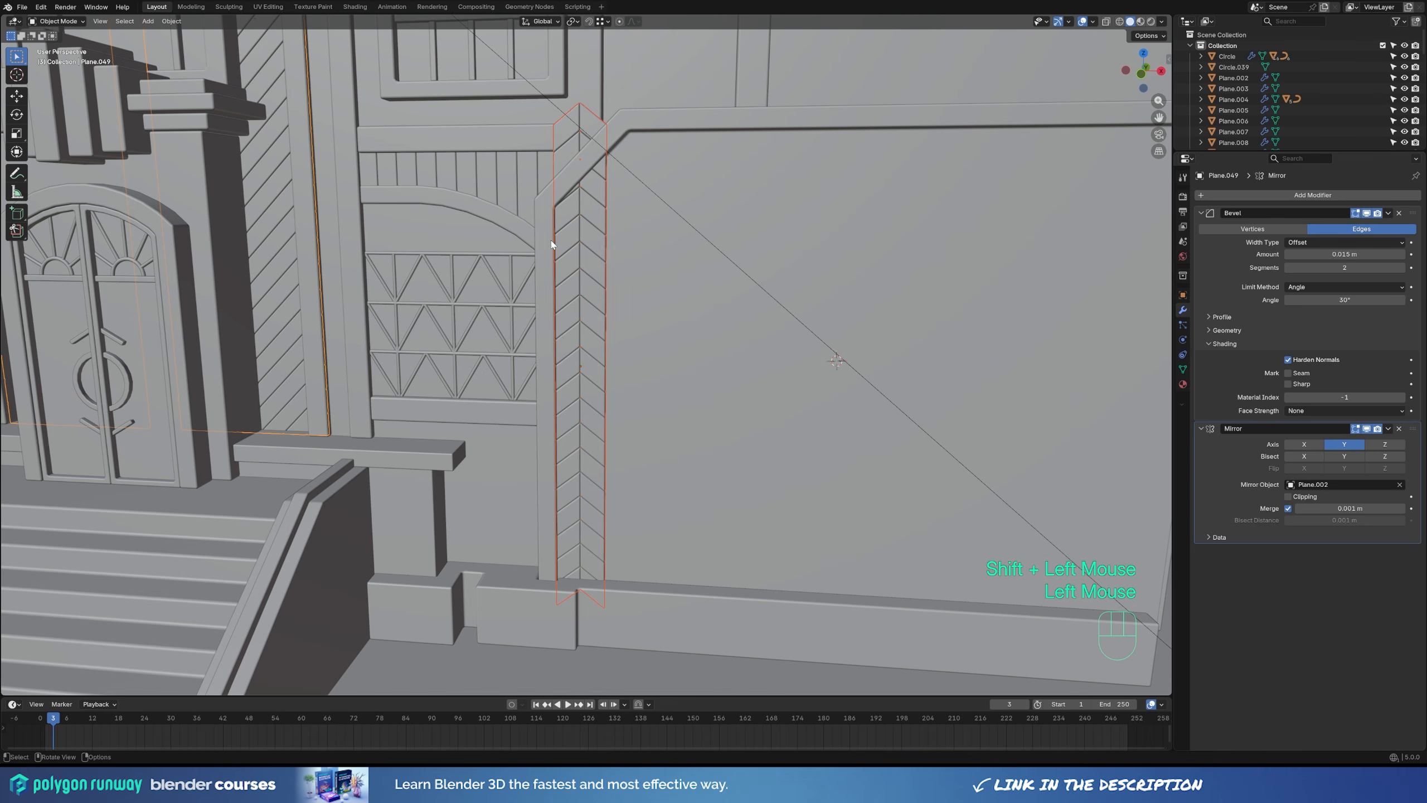
{"action": "left_click", "coordinate": [552, 244]}
In front view, duplicate the chevron strip about 0.52 m along X and repeat the duplication until the wall panel is covered.
{"action": "middle_click_drag", "start_coordinate": [650, 361], "coordinate": [619, 216], "text": "shift"}
{"action": "key", "text": "KP_1"}
{"action": "key", "text": "Tab"}
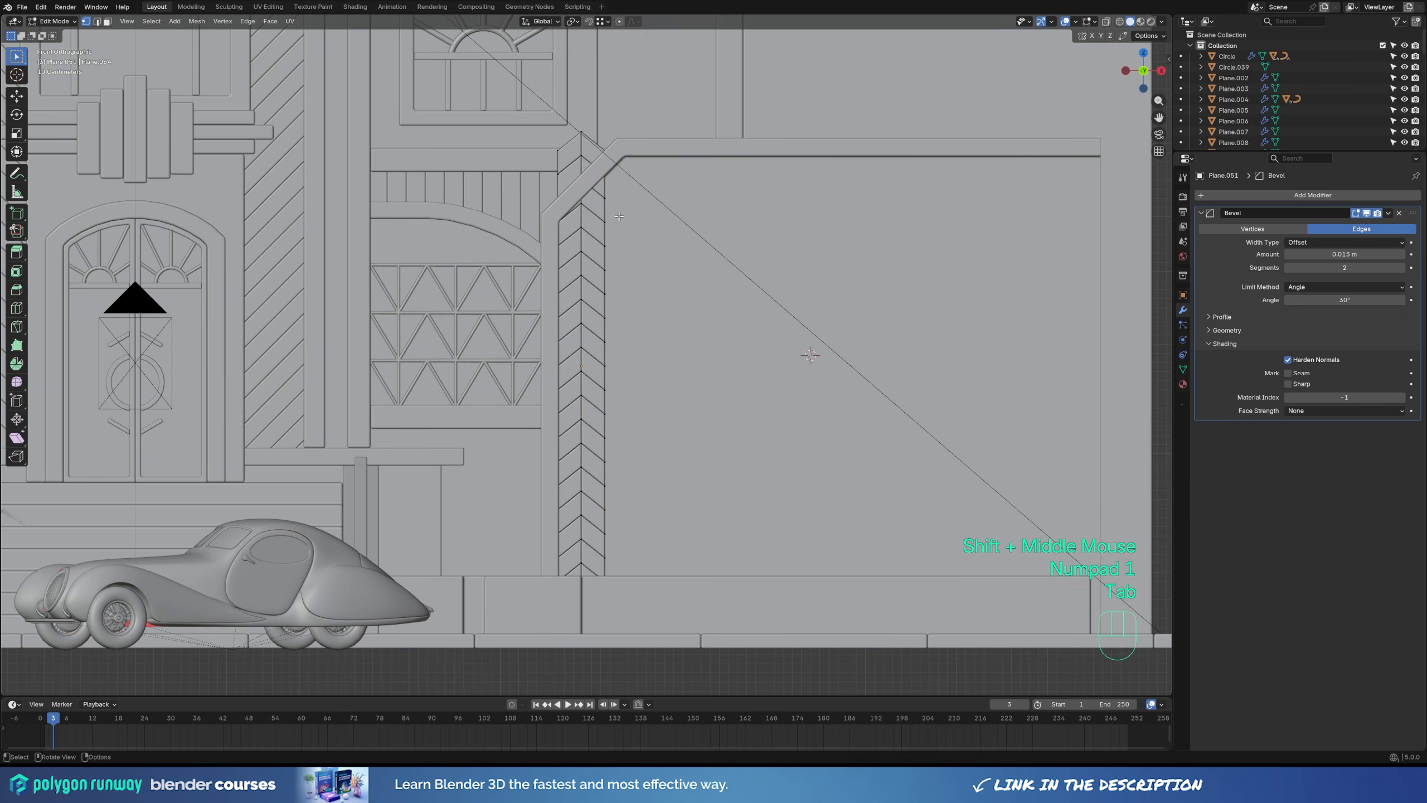
{"action": "key", "text": "1"}
{"action": "key", "text": "z"}
{"action": "left_click", "coordinate": [614, 464]}
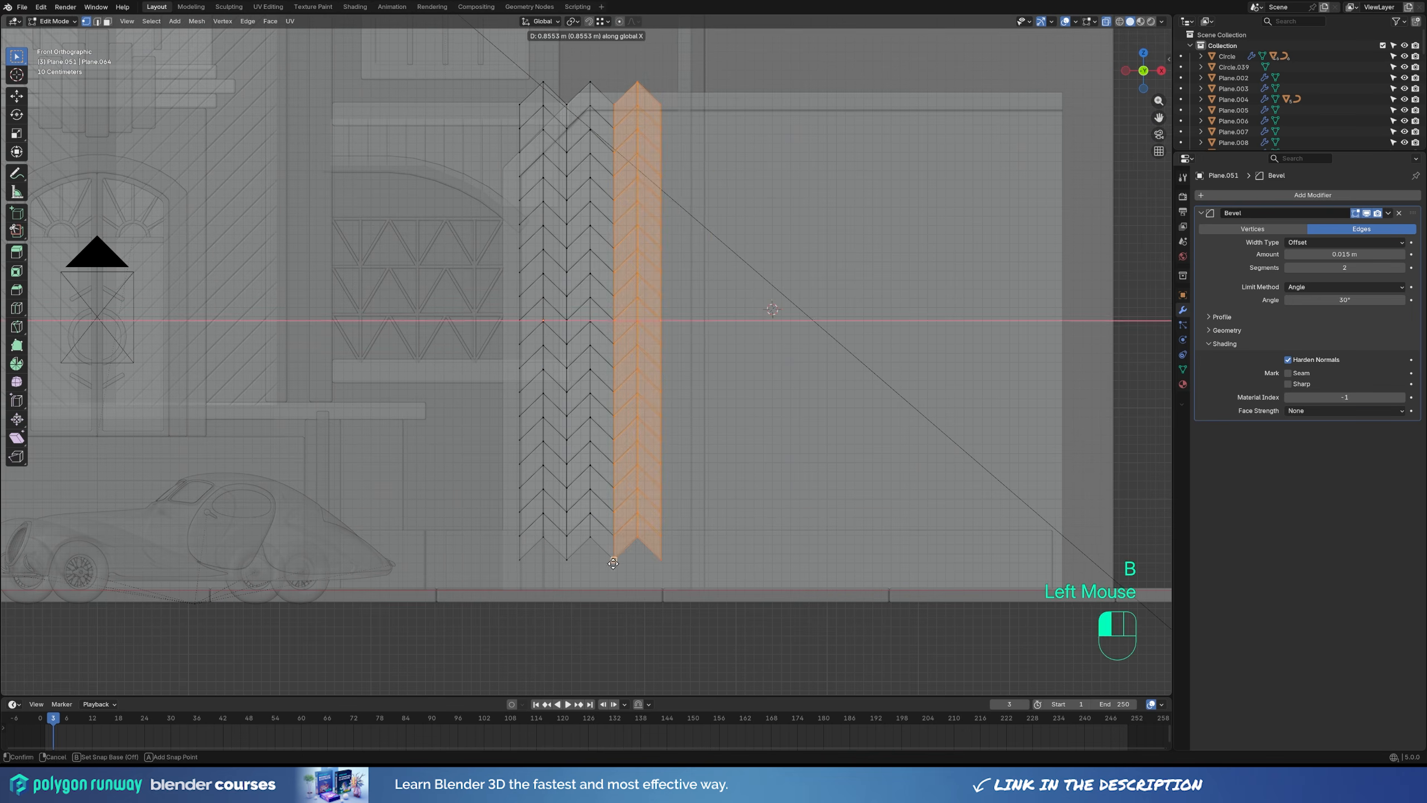
{"action": "left_click", "coordinate": [661, 464]}
{"action": "key", "text": "shift+r"}
{"action": "key", "text": "shift+r"}
{"action": "key", "text": "shift+r"}
{"action": "key", "text": "shift+r"}
{"action": "key", "text": "shift+r"}
{"action": "key", "text": "shift+r"}
{"action": "key", "text": "shift+r"}
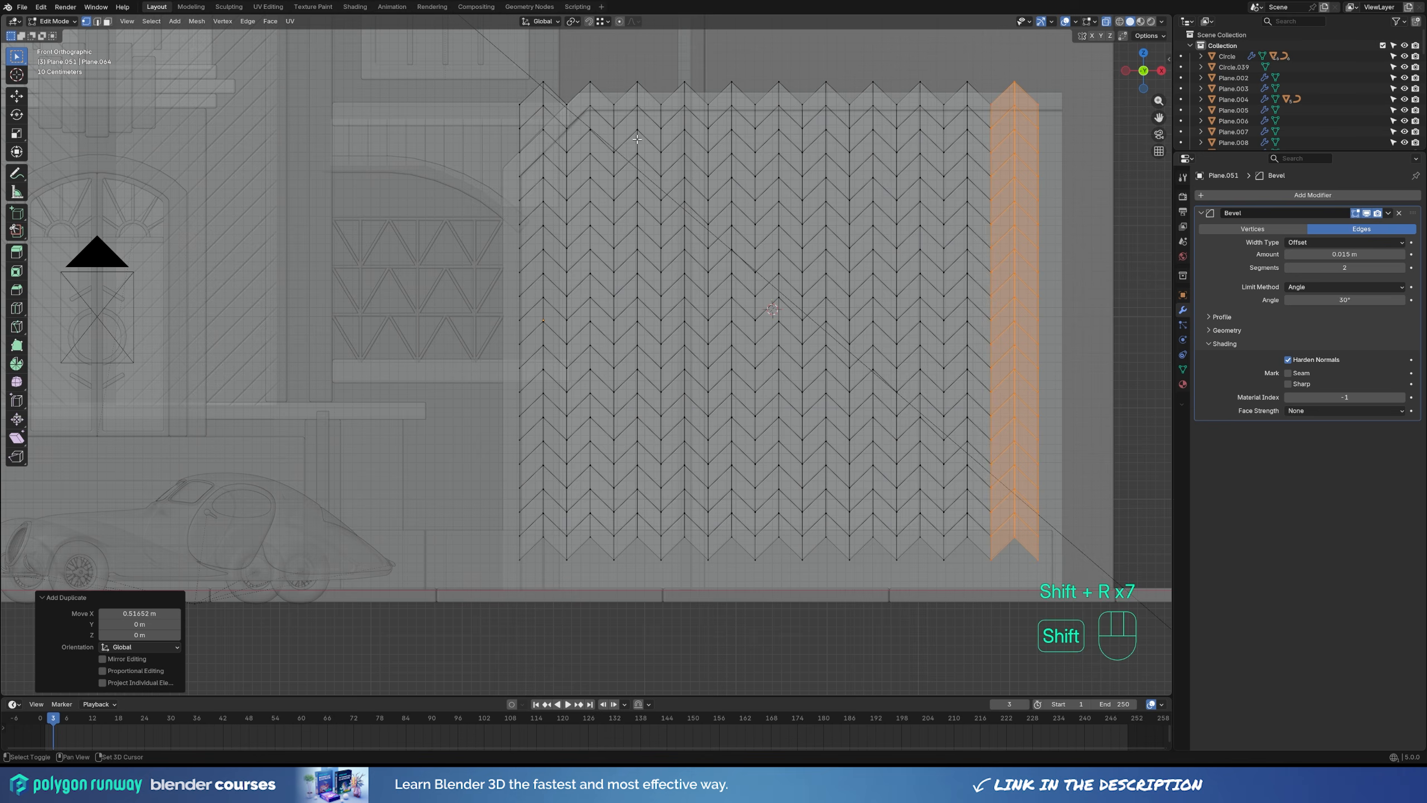
{"action": "middle_click_drag", "start_coordinate": [636, 139], "coordinate": [472, 225], "text": "shift"}
{"action": "left_click_drag", "start_coordinate": [902, 194], "coordinate": [902, 194]}
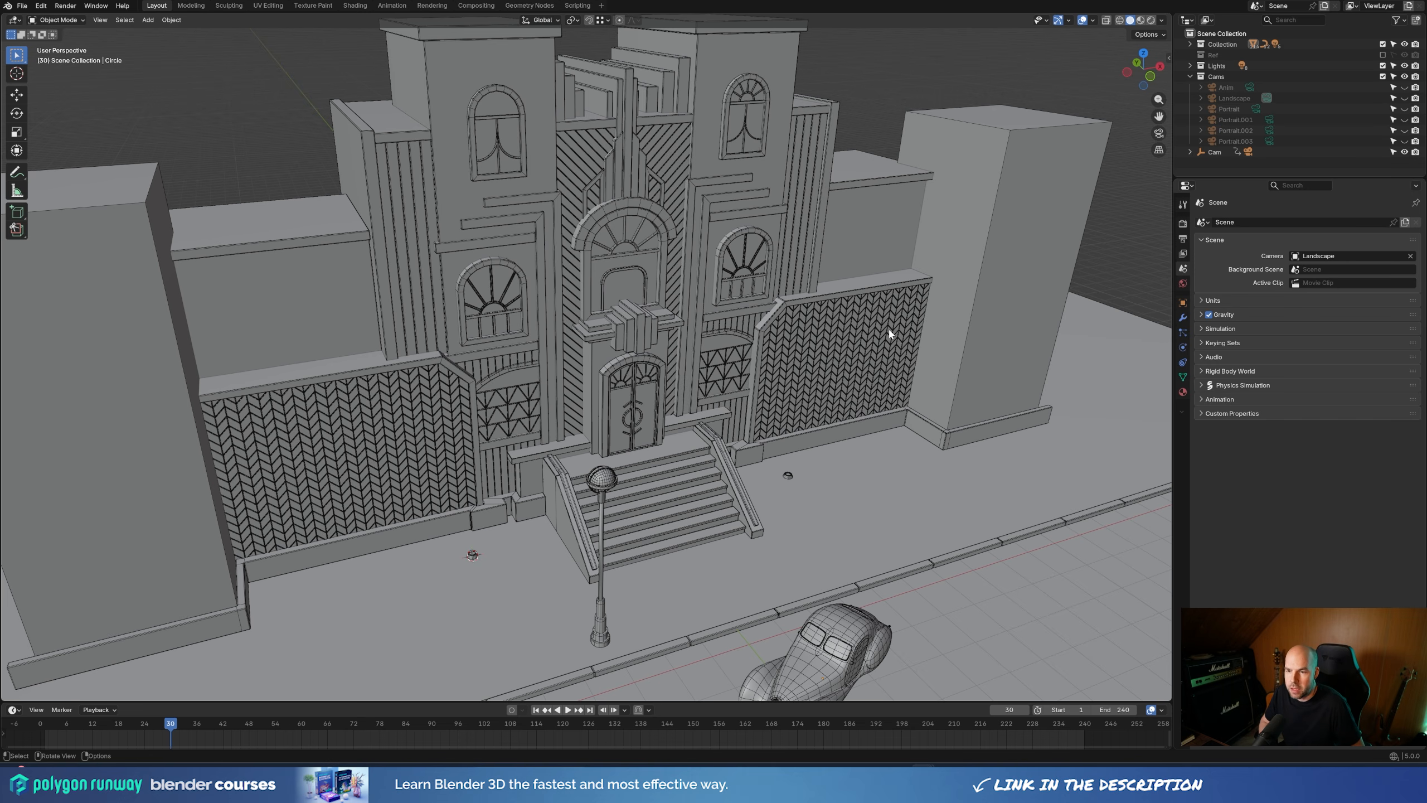
{"action": "key", "text": "shift+w"}
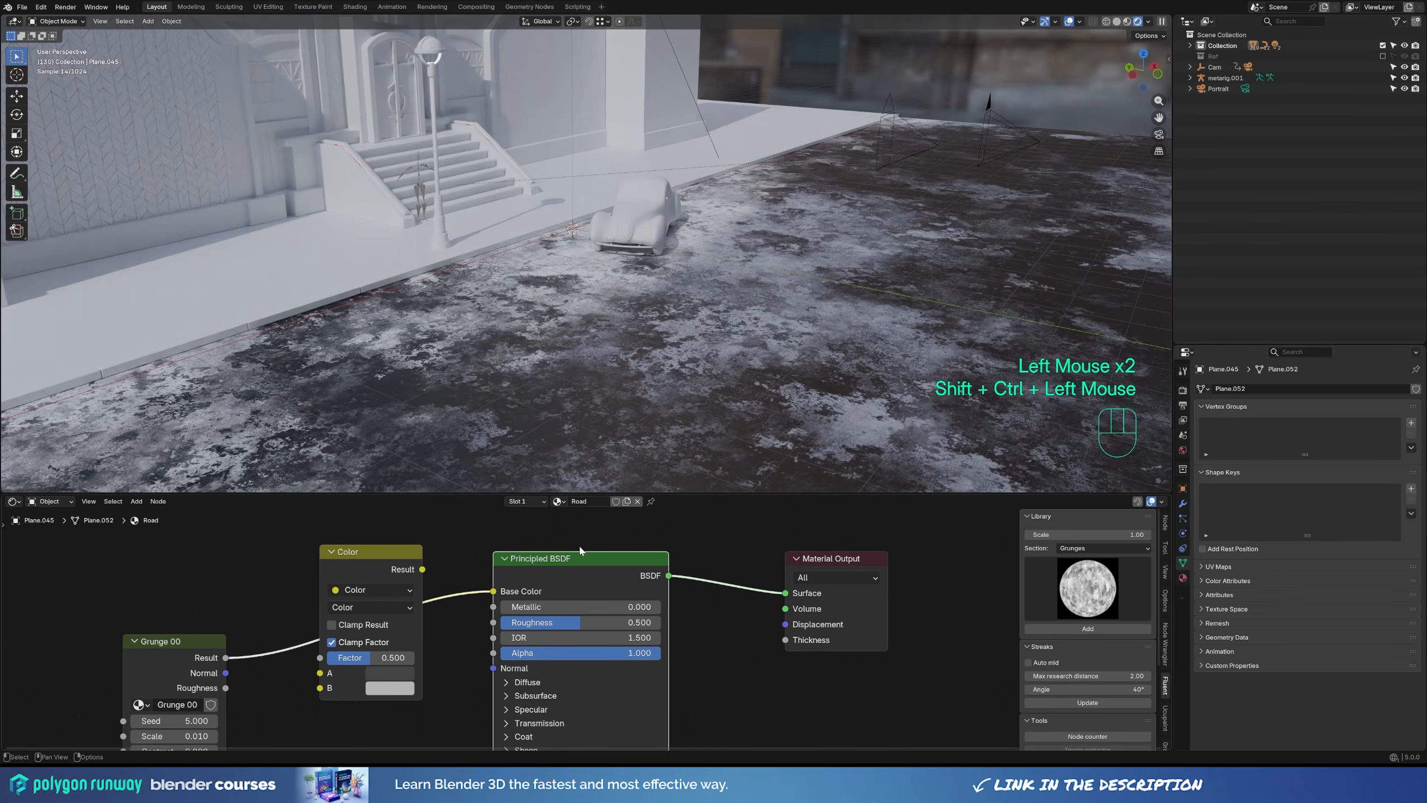
Replace the Color blend node in the Road material with a Mix Color node whose Factor is driven by the Grunge 00 result.
{"action": "middle_click_drag", "start_coordinate": [660, 407], "coordinate": [663, 331]}
{"action": "scroll", "coordinate": [647, 323], "scroll_direction": "down", "scroll_amount": 2}
{"action": "scroll", "coordinate": [647, 323], "scroll_direction": "up", "scroll_amount": 3}
{"action": "middle_click_drag", "start_coordinate": [663, 332], "coordinate": [734, 332]}
{"action": "scroll", "coordinate": [677, 313], "scroll_direction": "up", "scroll_amount": 1}
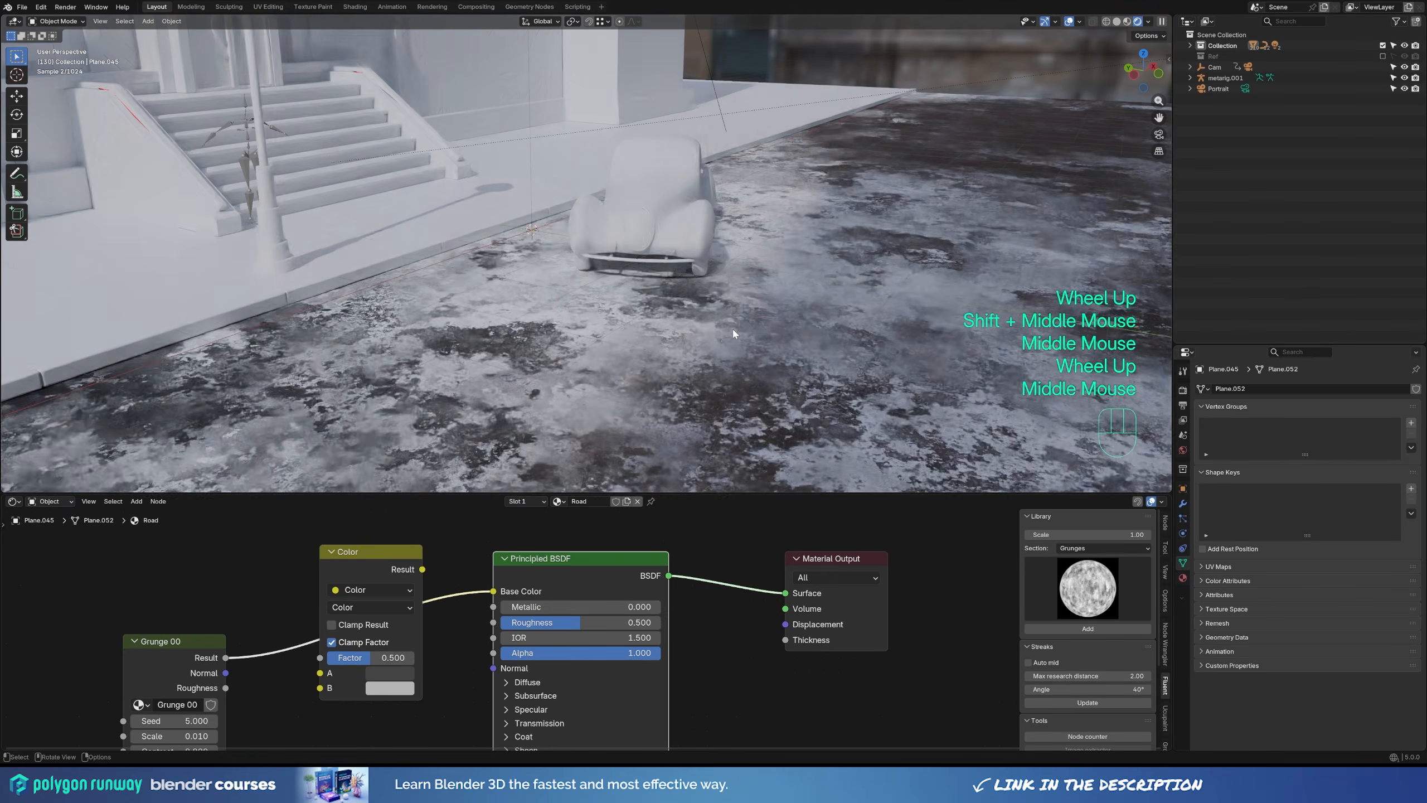
{"action": "left_click", "coordinate": [375, 560]}
{"action": "key", "text": "x"}
{"action": "key", "text": "shift+a"}
{"action": "type", "text": "mix"}
{"action": "left_click", "coordinate": [393, 592]}
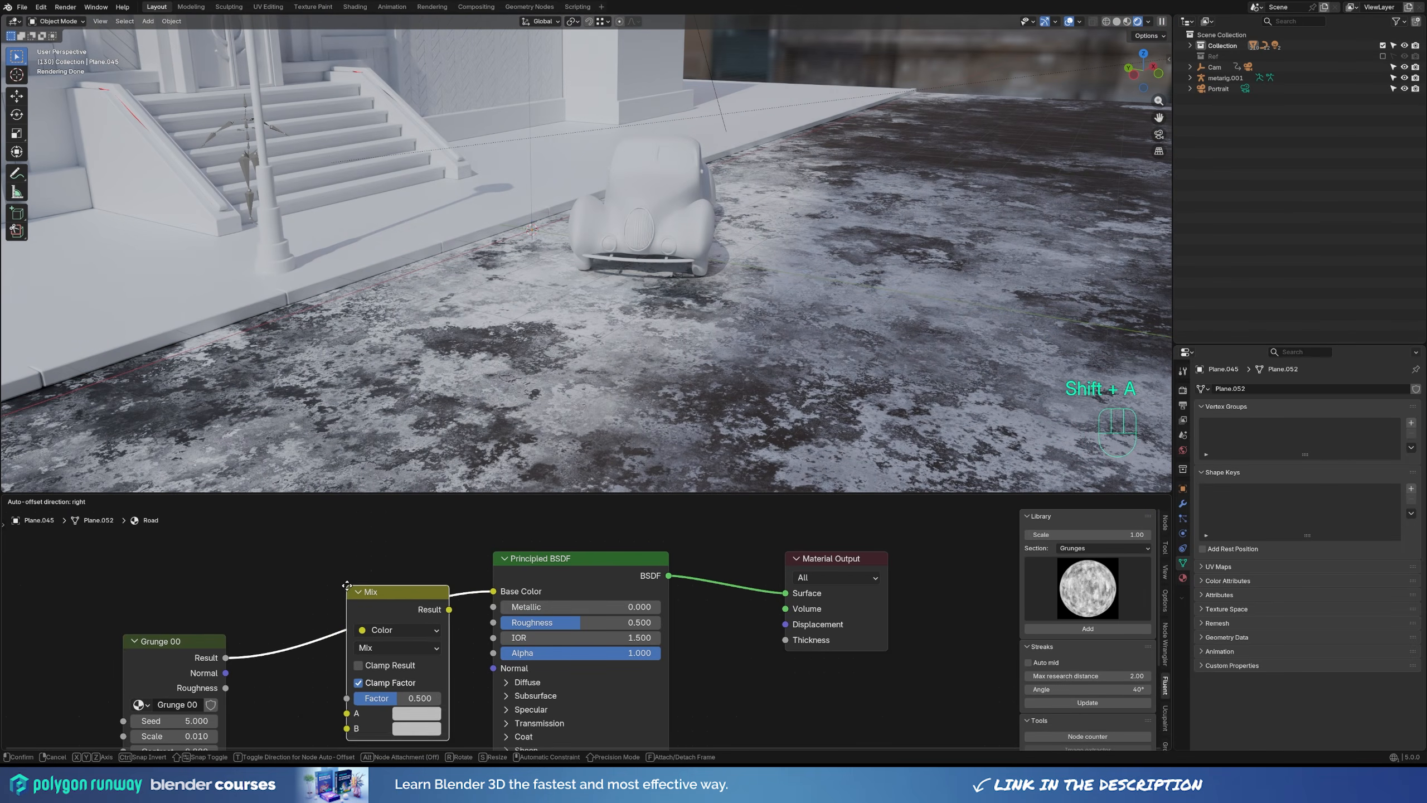
{"action": "left_click", "coordinate": [356, 567]}
{"action": "left_click_drag", "start_coordinate": [333, 688], "coordinate": [334, 674]}
Set the road Mix node's colour A to dark grey and colour B to a lighter mid grey.
{"action": "left_click", "coordinate": [403, 704]}
{"action": "mouse_move", "coordinate": [513, 483]}
{"action": "left_mouse_down"}
{"action": "mouse_move", "coordinate": [515, 440]}
{"action": "mouse_move", "coordinate": [513, 509]}
{"action": "left_mouse_up"}
{"action": "left_click", "coordinate": [402, 689]}
{"action": "left_click", "coordinate": [394, 704]}
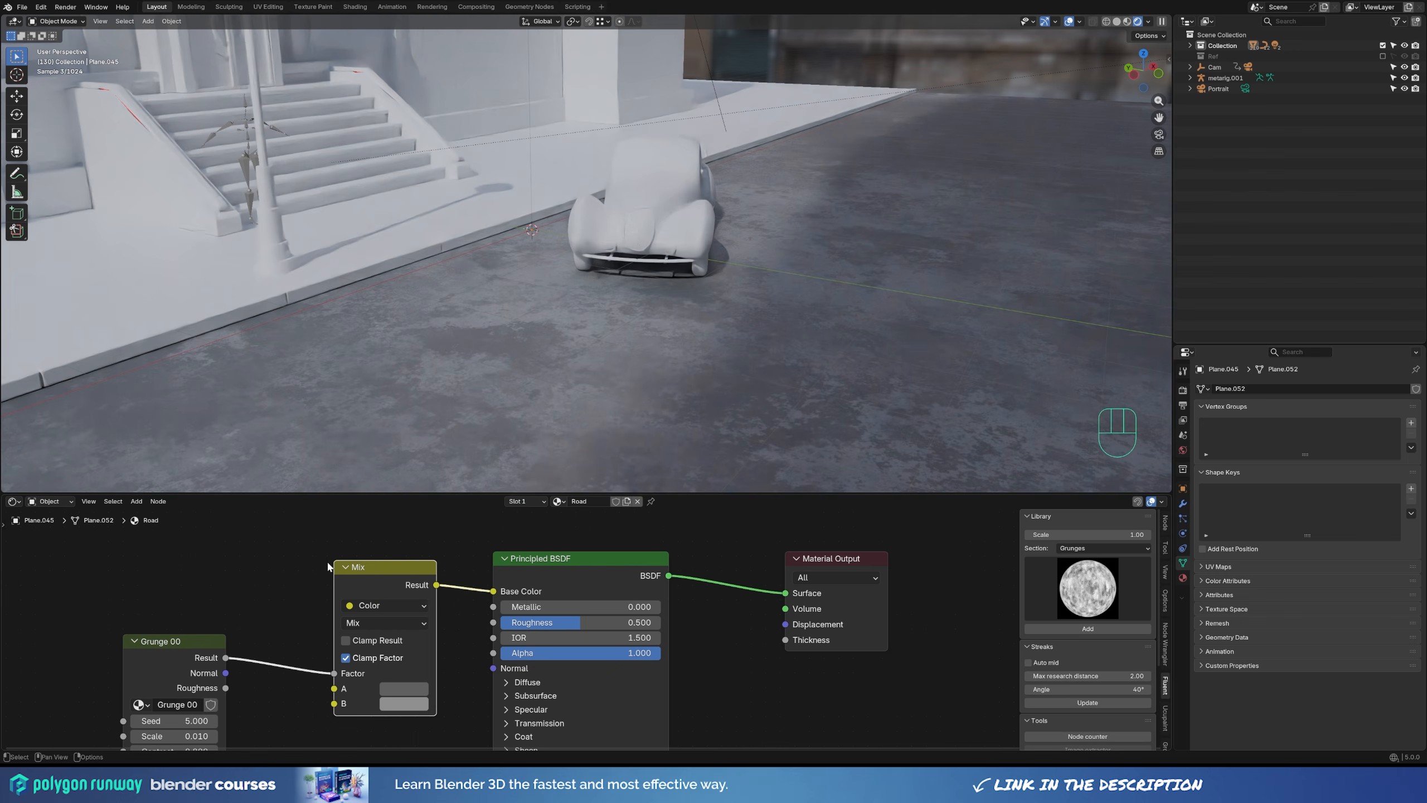
Arrange the Road material's Grunge, Principled BSDF and Material Output nodes in a compact row and enlarge the shader editor.
{"action": "left_click_drag", "start_coordinate": [184, 639], "coordinate": [265, 571]}
{"action": "left_click_drag", "start_coordinate": [535, 562], "coordinate": [525, 571]}
{"action": "middle_click_drag", "start_coordinate": [814, 595], "coordinate": [841, 572]}
{"action": "left_click_drag", "start_coordinate": [842, 537], "coordinate": [761, 546]}
{"action": "scroll", "coordinate": [627, 579], "scroll_direction": "down", "scroll_amount": 2}
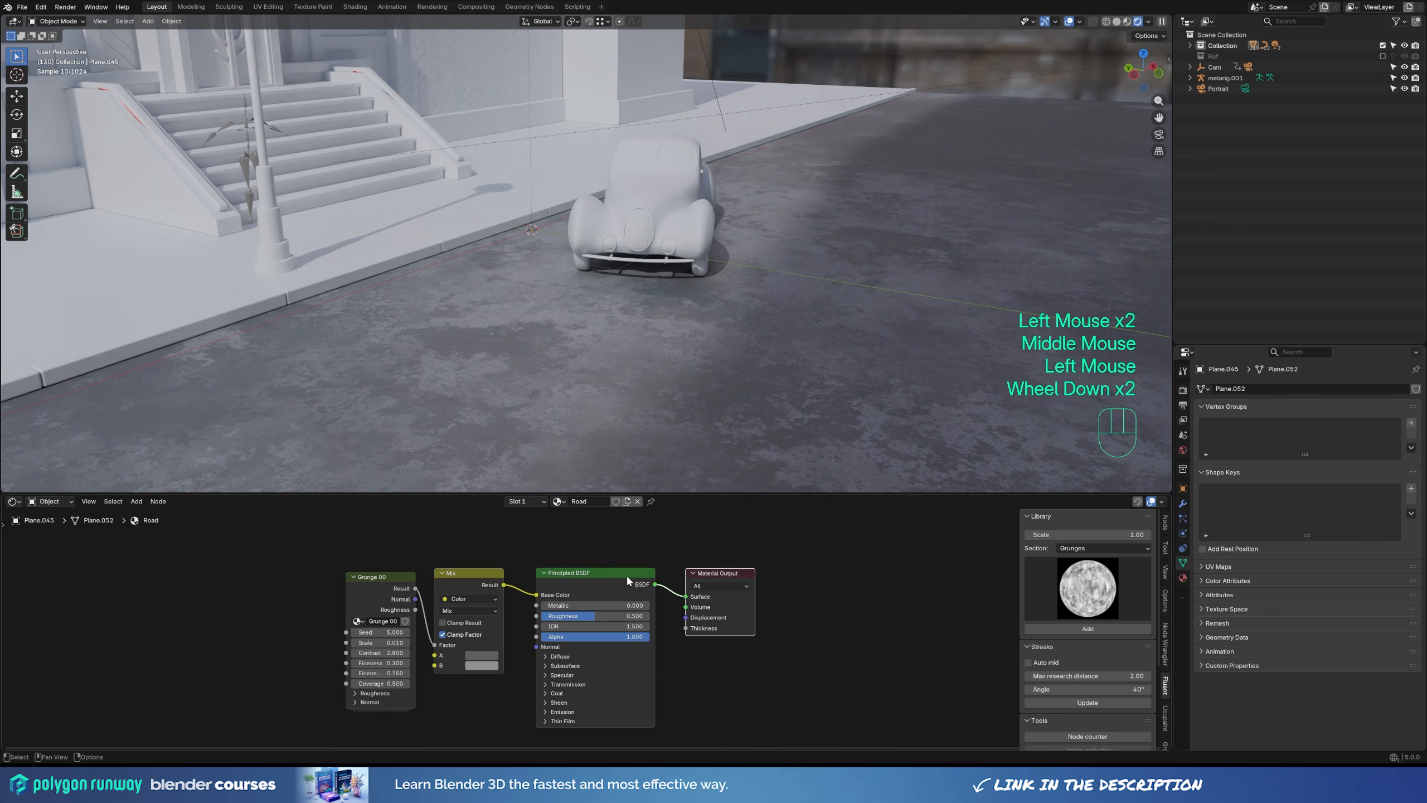
{"action": "left_click_drag", "start_coordinate": [548, 494], "coordinate": [540, 459]}
{"action": "middle_click_drag", "start_coordinate": [503, 538], "coordinate": [527, 488]}
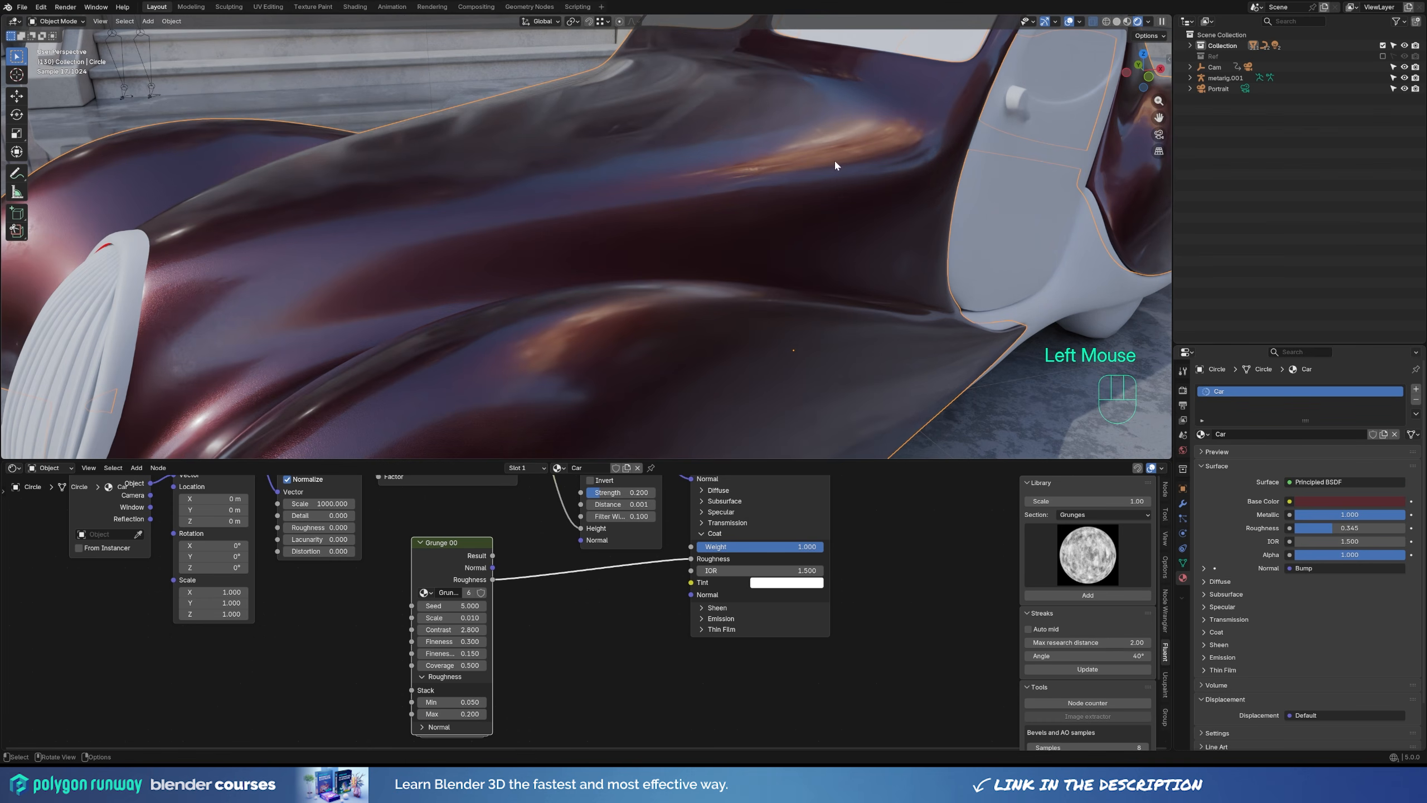
Select the car's door and the white trim panel behind its lower edge.
{"action": "left_click", "coordinate": [760, 223]}
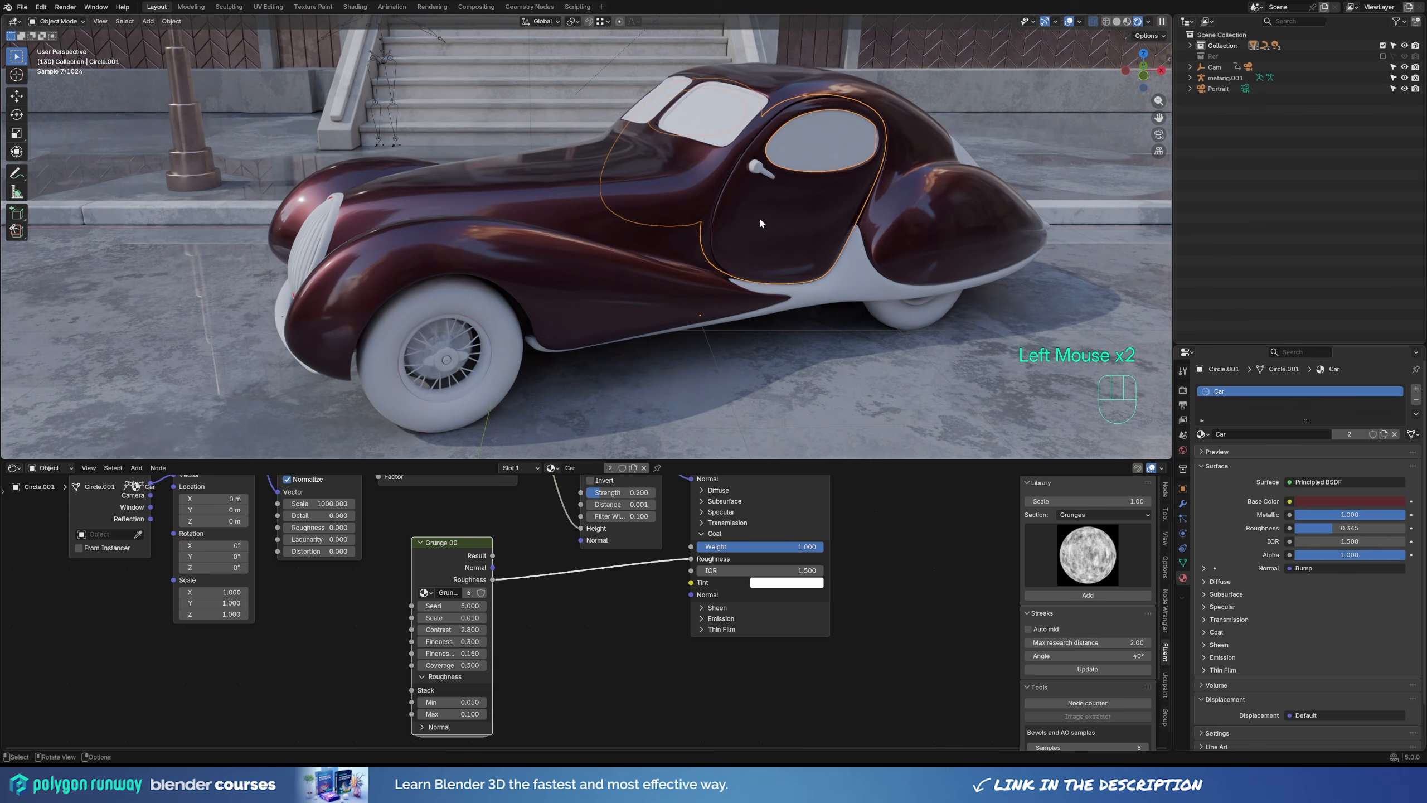
{"action": "left_click", "coordinate": [858, 294]}
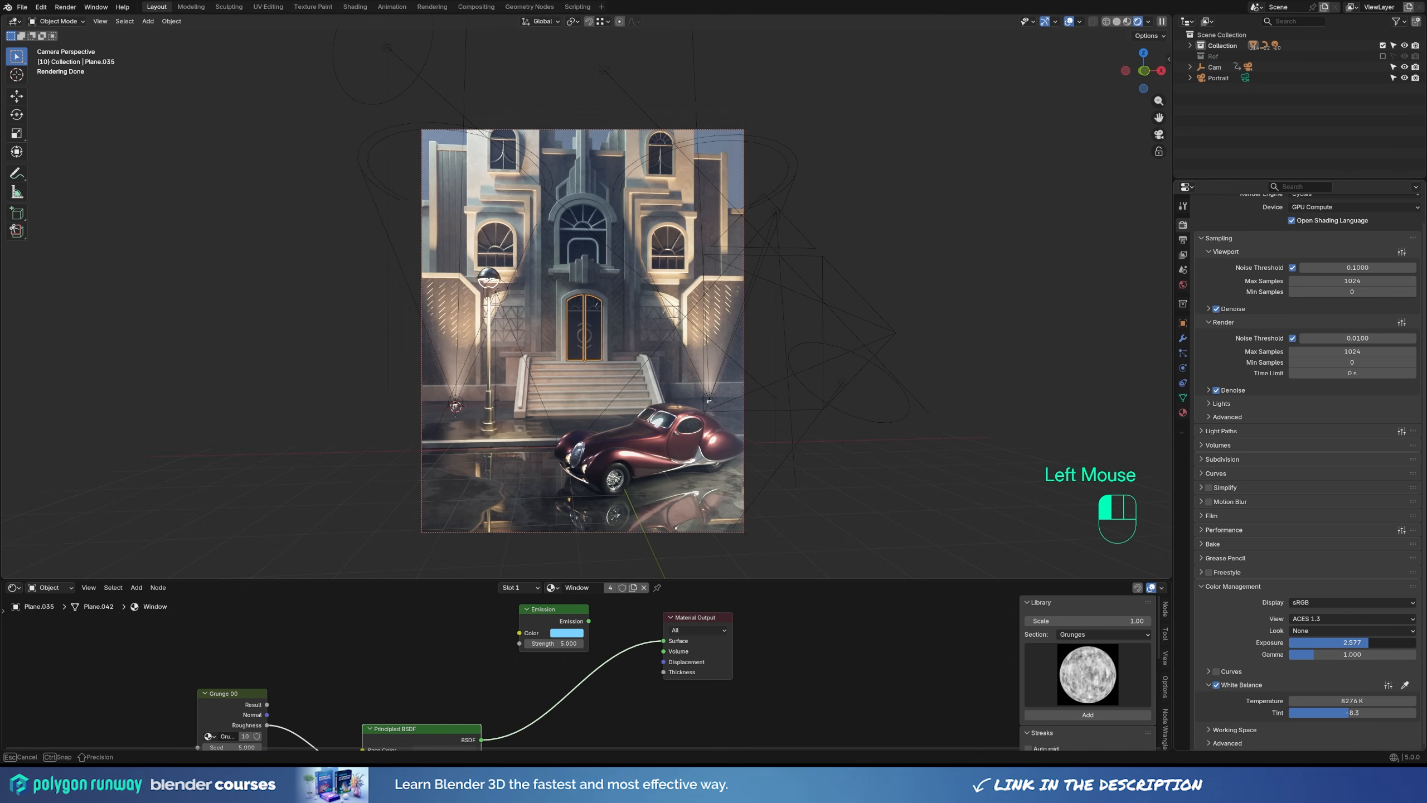
Lower the colour management exposure slightly and open the view transform options.
{"action": "left_click_drag", "start_coordinate": [1360, 642], "coordinate": [1349, 642]}
{"action": "left_click", "coordinate": [1355, 618]}
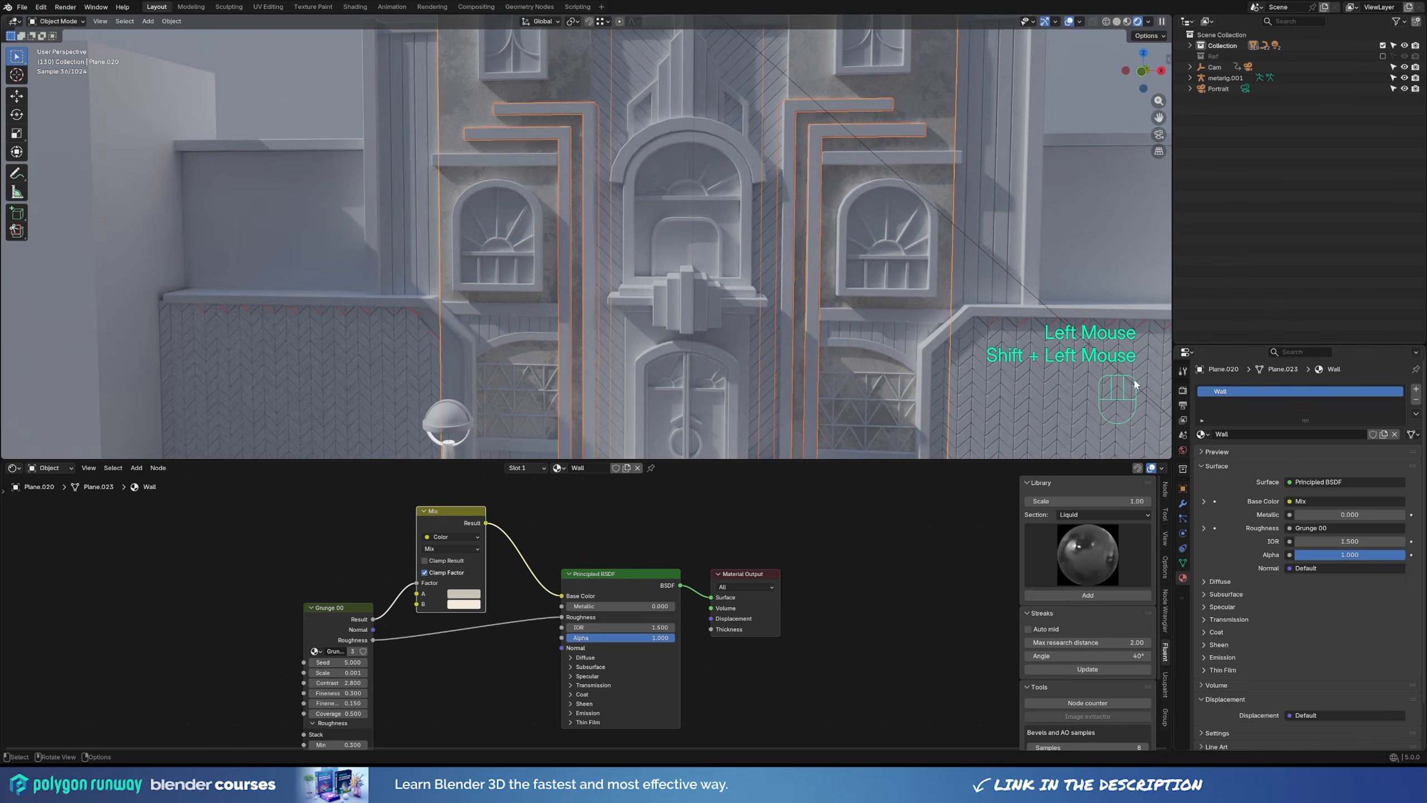
Darken a Mix colour of the Wall.001 material on the facade's stepped L-shaped trims.
{"action": "left_click", "coordinate": [722, 373]}
{"action": "left_click", "coordinate": [721, 374]}
{"action": "left_click", "coordinate": [464, 604]}
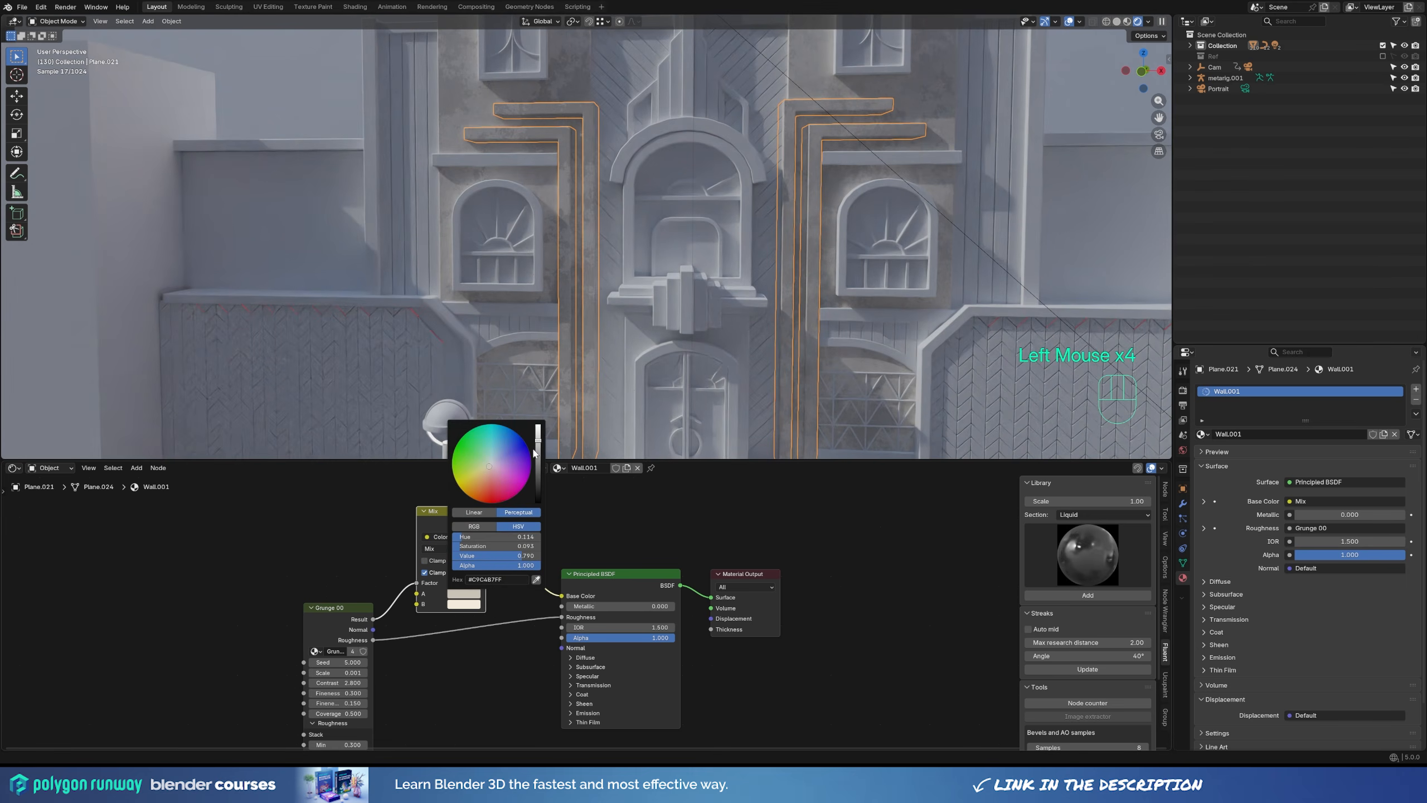
{"action": "left_click_drag", "start_coordinate": [538, 446], "coordinate": [538, 456]}
{"action": "scroll", "coordinate": [667, 281], "scroll_direction": "down", "scroll_amount": 2}
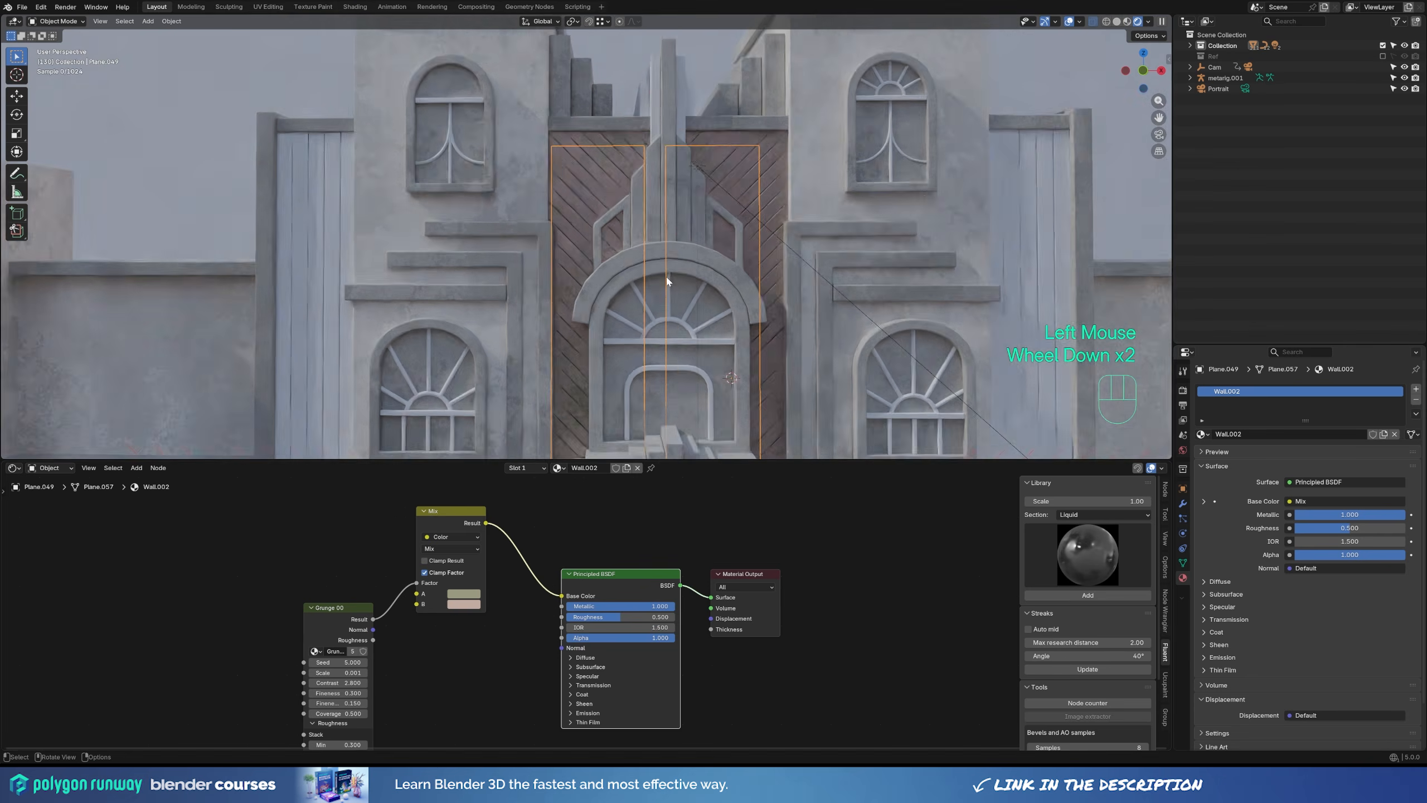
Set the roughness of the diagonal slats' Wall.002 material to 0.334 and shift its Mix colour A to a reddish brown.
{"action": "scroll", "coordinate": [666, 281], "scroll_direction": "up", "scroll_amount": 3}
{"action": "mouse_move", "coordinate": [622, 616]}
{"action": "left_mouse_down"}
{"action": "mouse_move", "coordinate": [589, 617]}
{"action": "mouse_move", "coordinate": [603, 617]}
{"action": "left_mouse_up"}
{"action": "scroll", "coordinate": [666, 281], "scroll_direction": "down", "scroll_amount": 1}
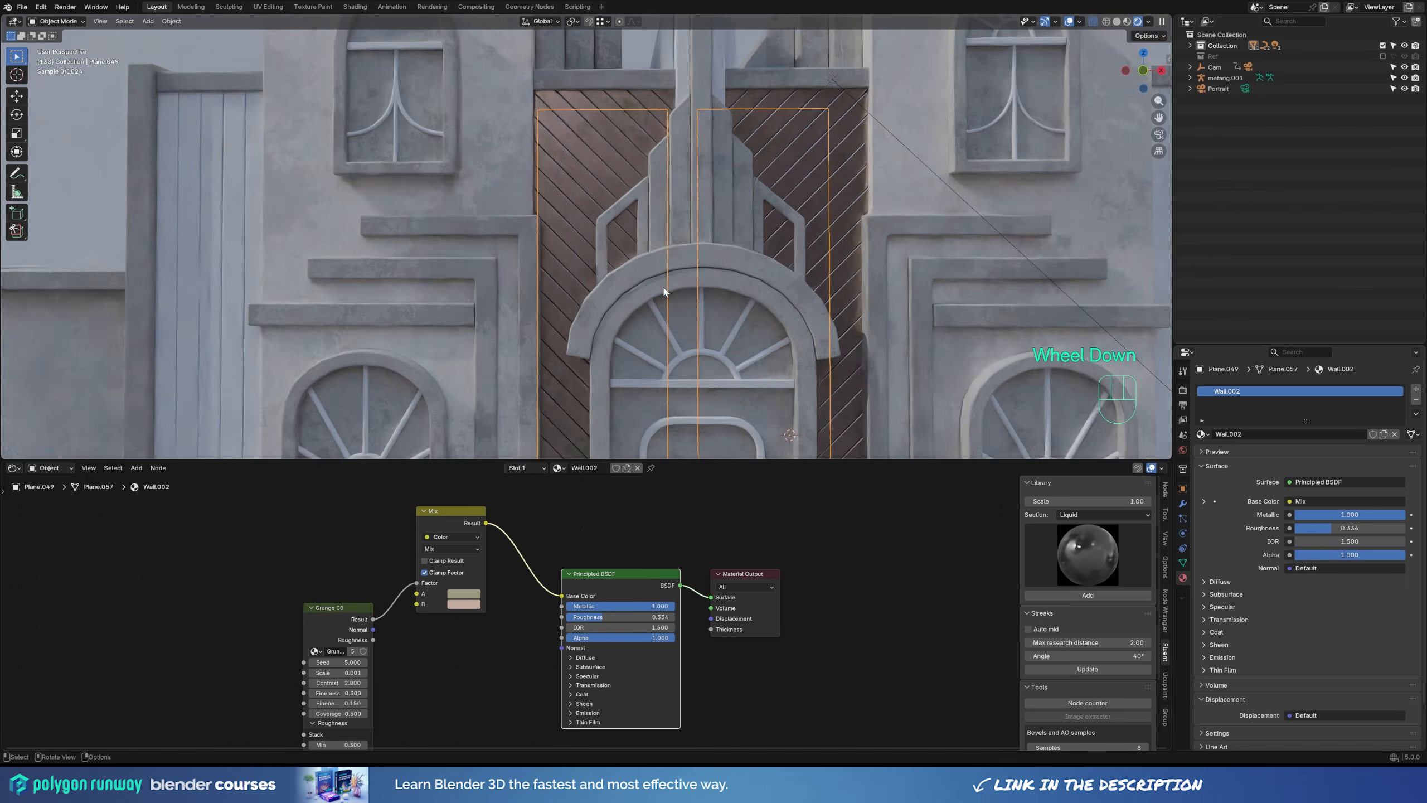
{"action": "left_click", "coordinate": [462, 595]}
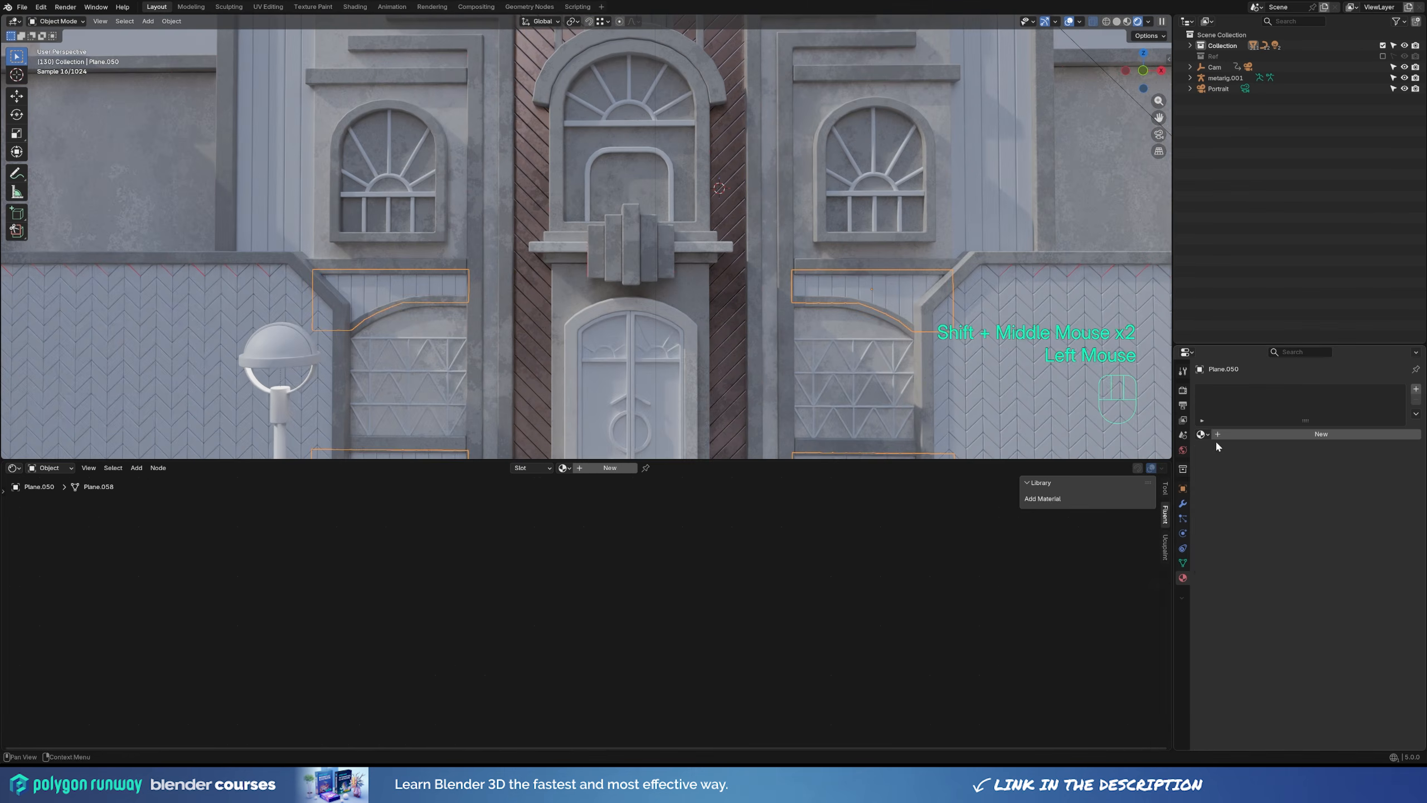
Assign the Wall.002 material to the slat panels around the lower arches and to the chevron side panels.
{"action": "left_click", "coordinate": [1215, 439]}
{"action": "left_click", "coordinate": [1232, 503]}
{"action": "scroll", "coordinate": [921, 352], "scroll_direction": "down", "scroll_amount": 1}
{"action": "left_click", "coordinate": [920, 351]}
{"action": "left_click", "coordinate": [1204, 434]}
{"action": "left_click", "coordinate": [1226, 505]}
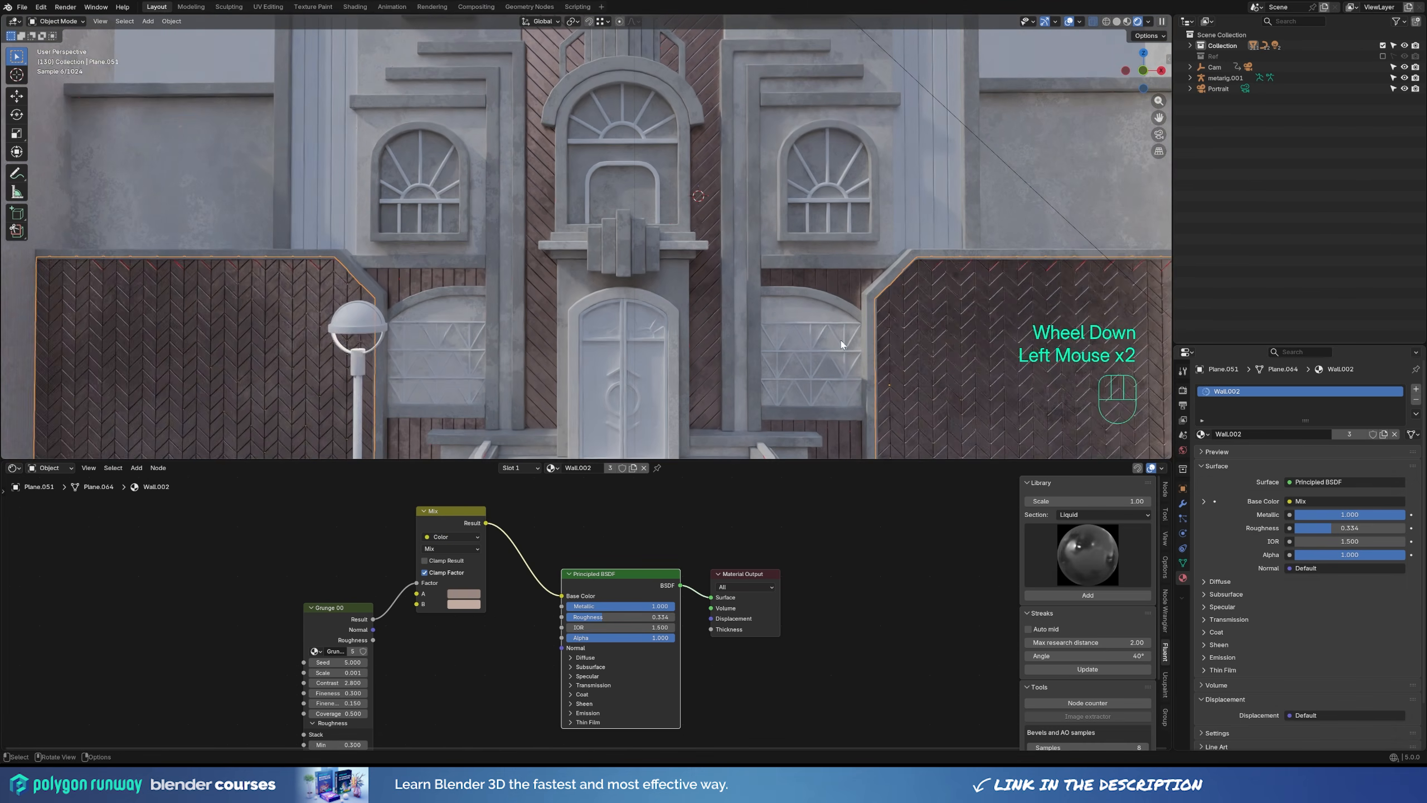
Assign the Wall.002 material to the triangular lattices of the lower arches.
{"action": "scroll", "coordinate": [841, 341], "scroll_direction": "down", "scroll_amount": 2}
{"action": "left_click", "coordinate": [491, 281]}
{"action": "left_click", "coordinate": [750, 315]}
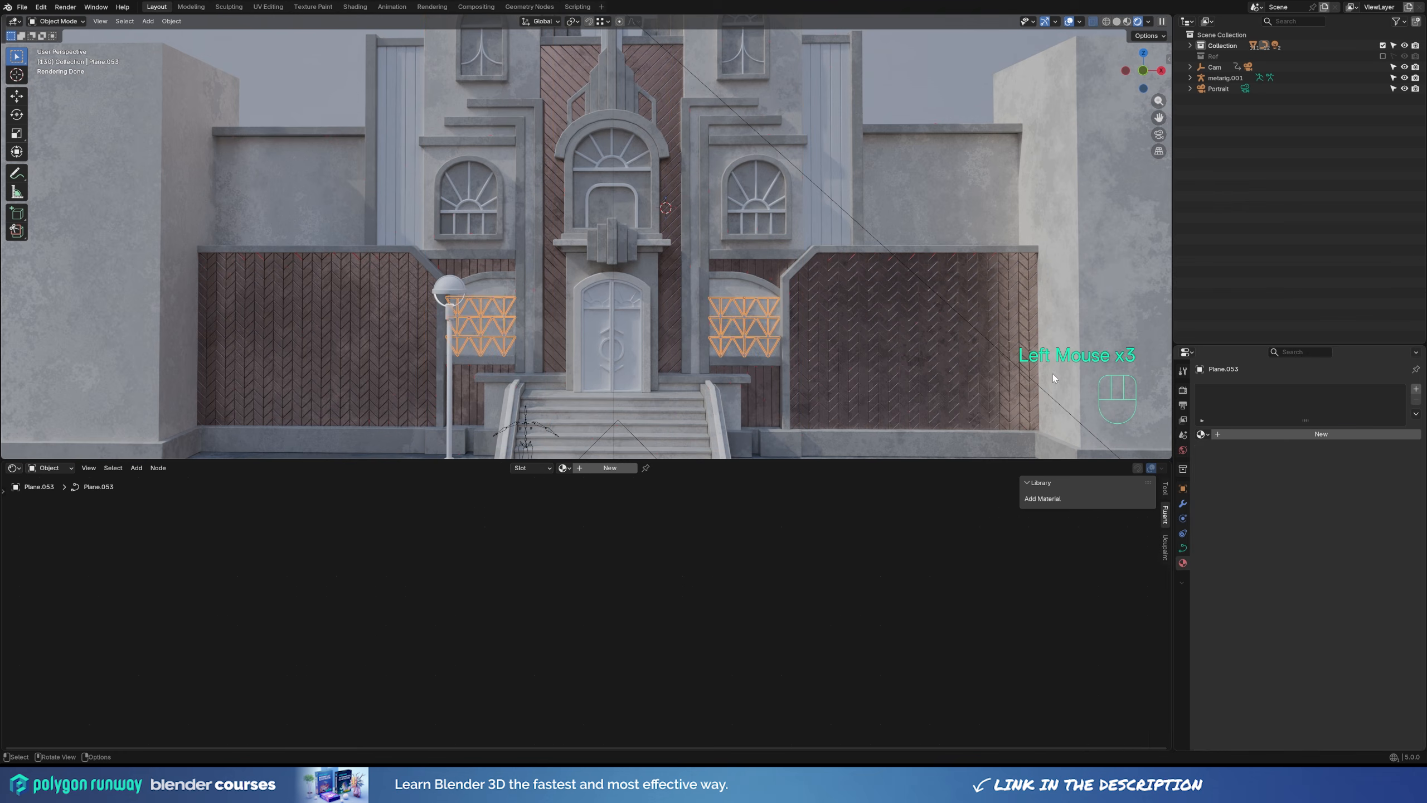
{"action": "left_click", "coordinate": [1202, 433]}
{"action": "left_click", "coordinate": [1228, 503]}
Assign the Wall.002 material to the fan-shaped bars of the middle-storey arched windows.
{"action": "left_click", "coordinate": [685, 241]}
{"action": "left_click", "coordinate": [619, 399]}
{"action": "middle_click_drag", "start_coordinate": [662, 202], "coordinate": [668, 262], "text": "shift"}
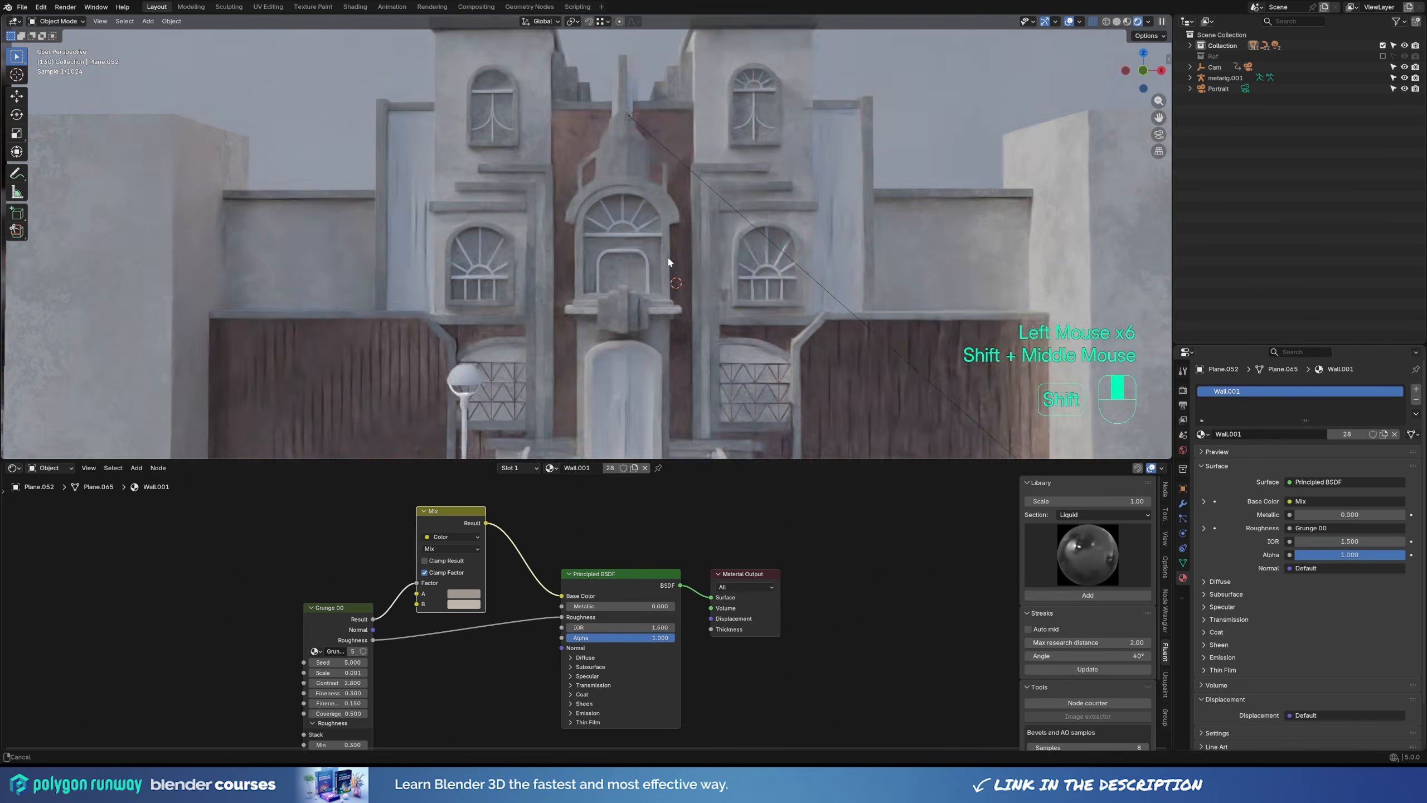
{"action": "scroll", "coordinate": [730, 278], "scroll_direction": "up", "scroll_amount": 1}
{"action": "left_click", "coordinate": [836, 303]}
{"action": "left_click", "coordinate": [1204, 436]}
{"action": "left_click", "coordinate": [1227, 505]}
Assign the Wall.002 material to the crossbars and lower vertical bars of the middle-storey arched windows.
{"action": "left_click", "coordinate": [848, 320]}
{"action": "left_click", "coordinate": [1203, 434]}
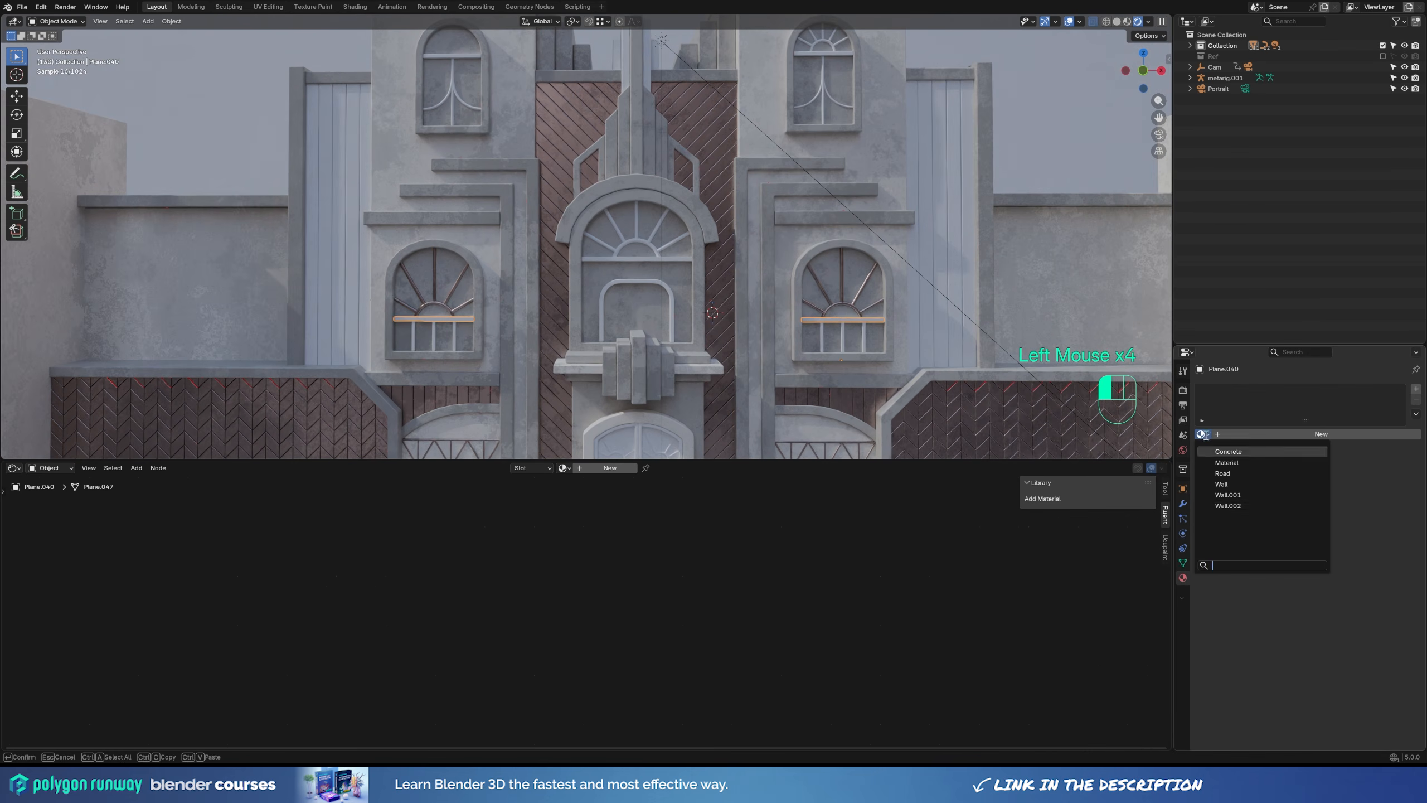
{"action": "left_click", "coordinate": [1227, 505]}
{"action": "left_click", "coordinate": [843, 335]}
{"action": "left_click", "coordinate": [1203, 434]}
{"action": "left_click", "coordinate": [1228, 505]}
Assign the Wall.002 material to the curved bars and crossbars of the upper-storey windows.
{"action": "left_click", "coordinate": [818, 96]}
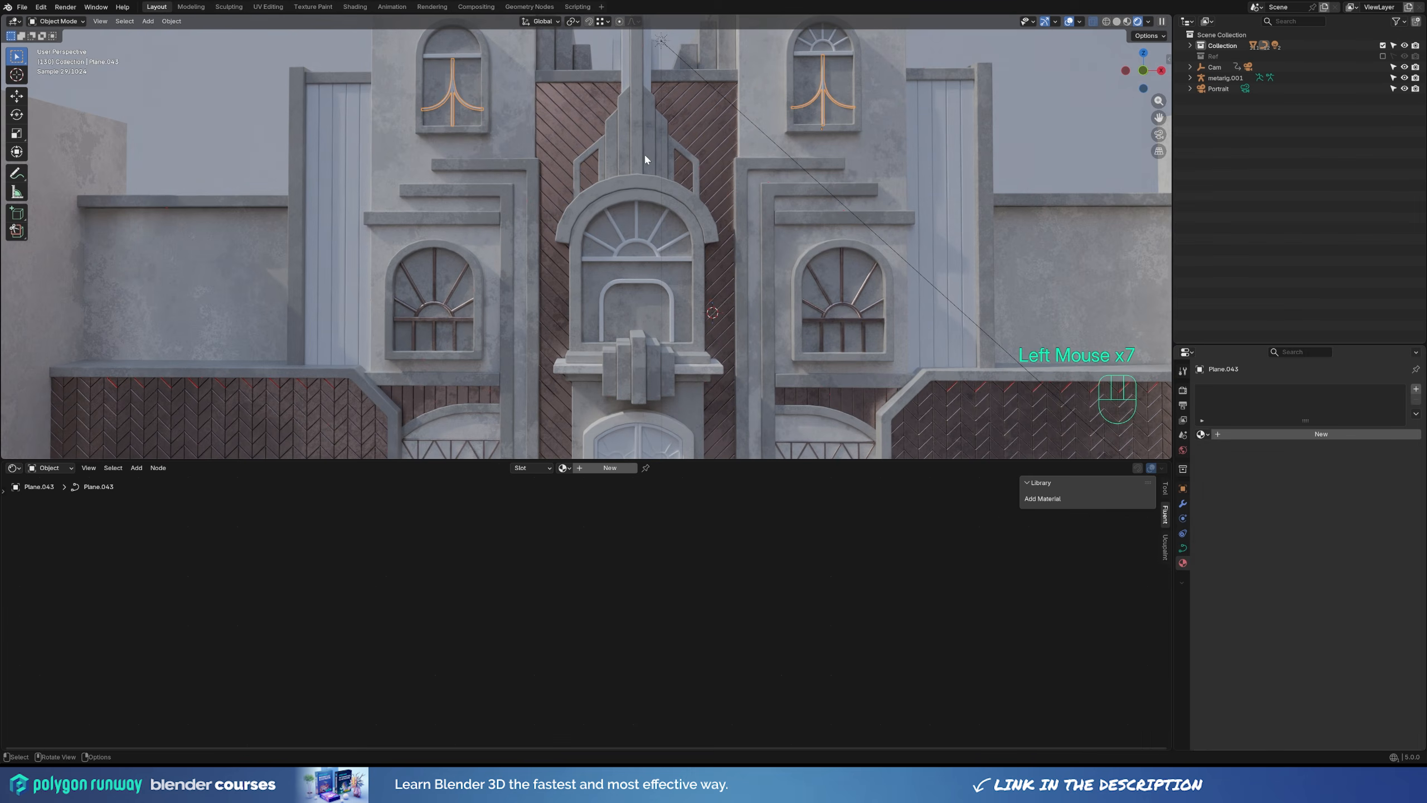
{"action": "left_click", "coordinate": [1203, 434]}
{"action": "left_click", "coordinate": [1228, 505]}
{"action": "left_click", "coordinate": [817, 97]}
{"action": "left_click", "coordinate": [1203, 434]}
{"action": "left_click", "coordinate": [1227, 506]}
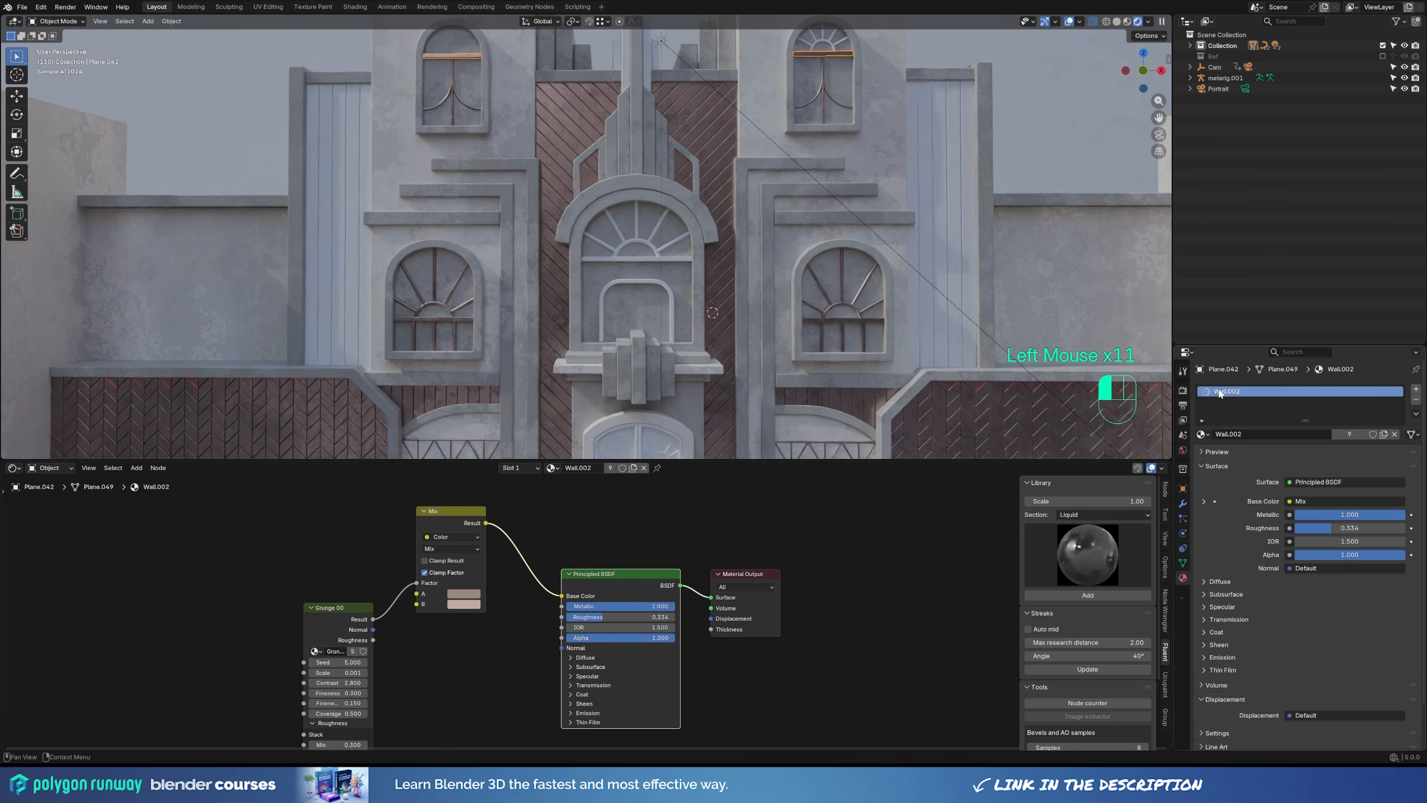
Assign the Wall.001 material to the fan-shaped bars at the top of the upper window.
{"action": "middle_click_drag", "start_coordinate": [731, 186], "coordinate": [731, 256], "text": "shift"}
{"action": "left_click", "coordinate": [824, 112]}
{"action": "left_click", "coordinate": [1203, 434]}
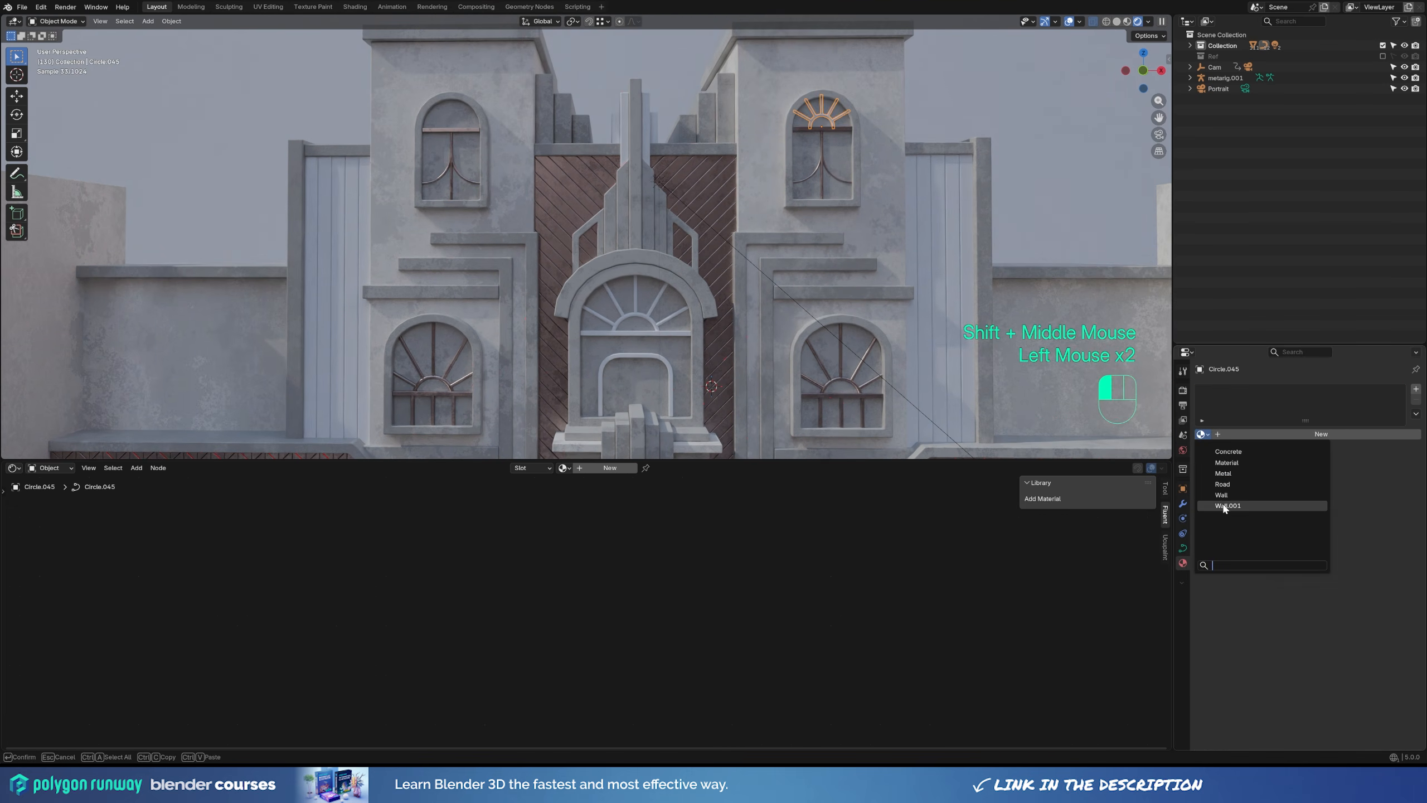
{"action": "left_click", "coordinate": [1227, 506]}
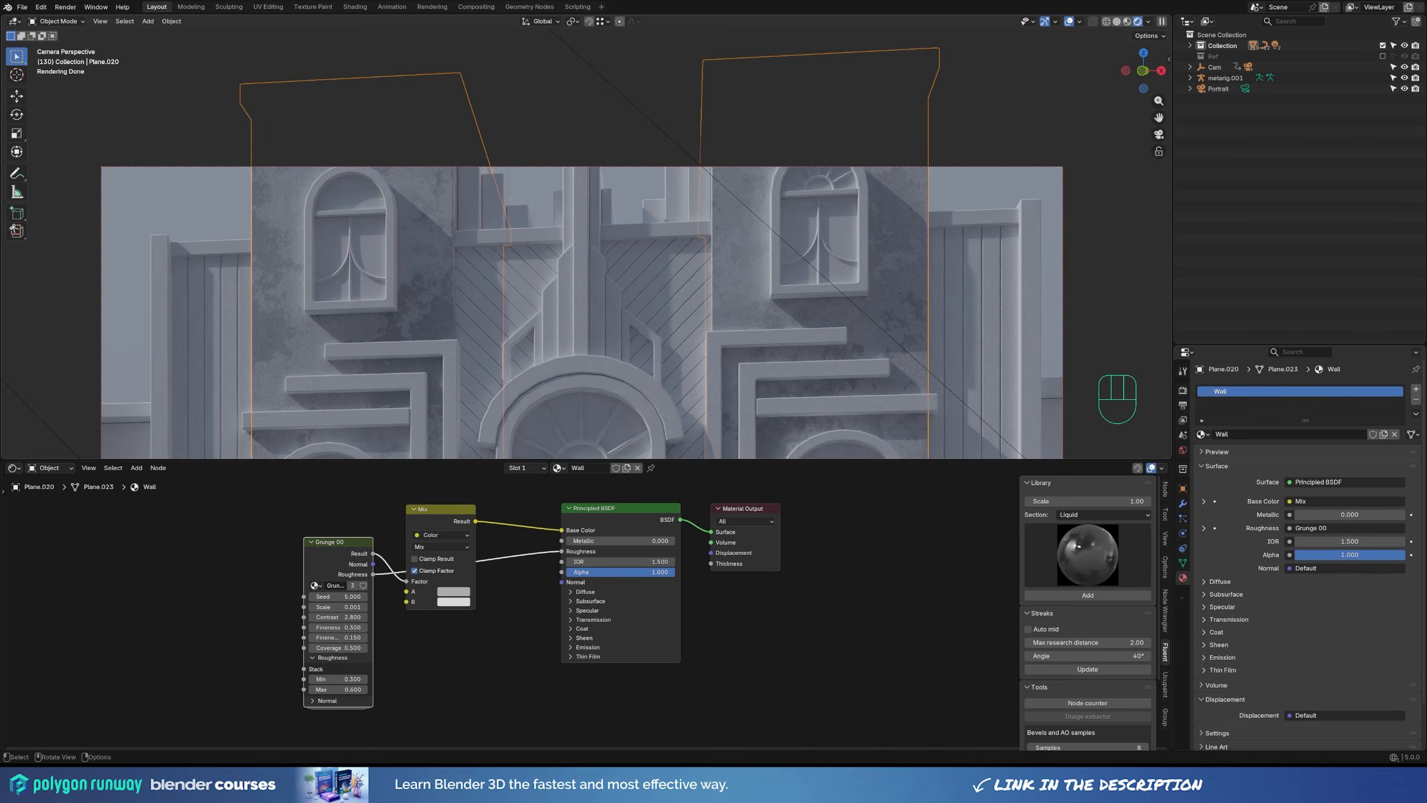
Adjust the colour of the Area light that illuminates the facade.
{"action": "scroll", "coordinate": [646, 349], "scroll_direction": "down", "scroll_amount": 2}
{"action": "middle_click_drag", "start_coordinate": [646, 349], "coordinate": [681, 190], "text": "shift"}
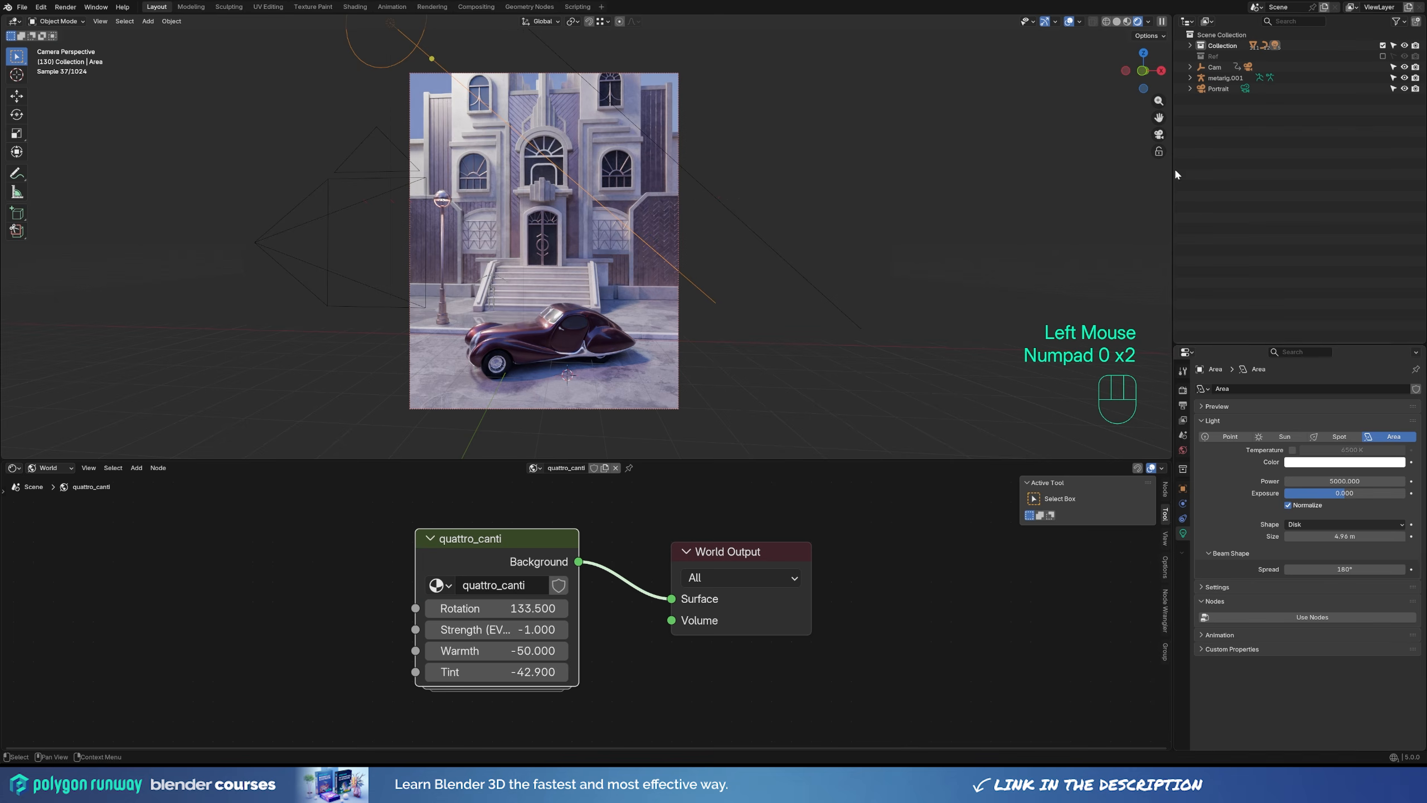
{"action": "left_click", "coordinate": [1344, 461]}
{"action": "mouse_move", "coordinate": [1345, 329]}
{"action": "left_mouse_down"}
{"action": "mouse_move", "coordinate": [1341, 342]}
{"action": "mouse_move", "coordinate": [1348, 331]}
{"action": "left_mouse_up"}
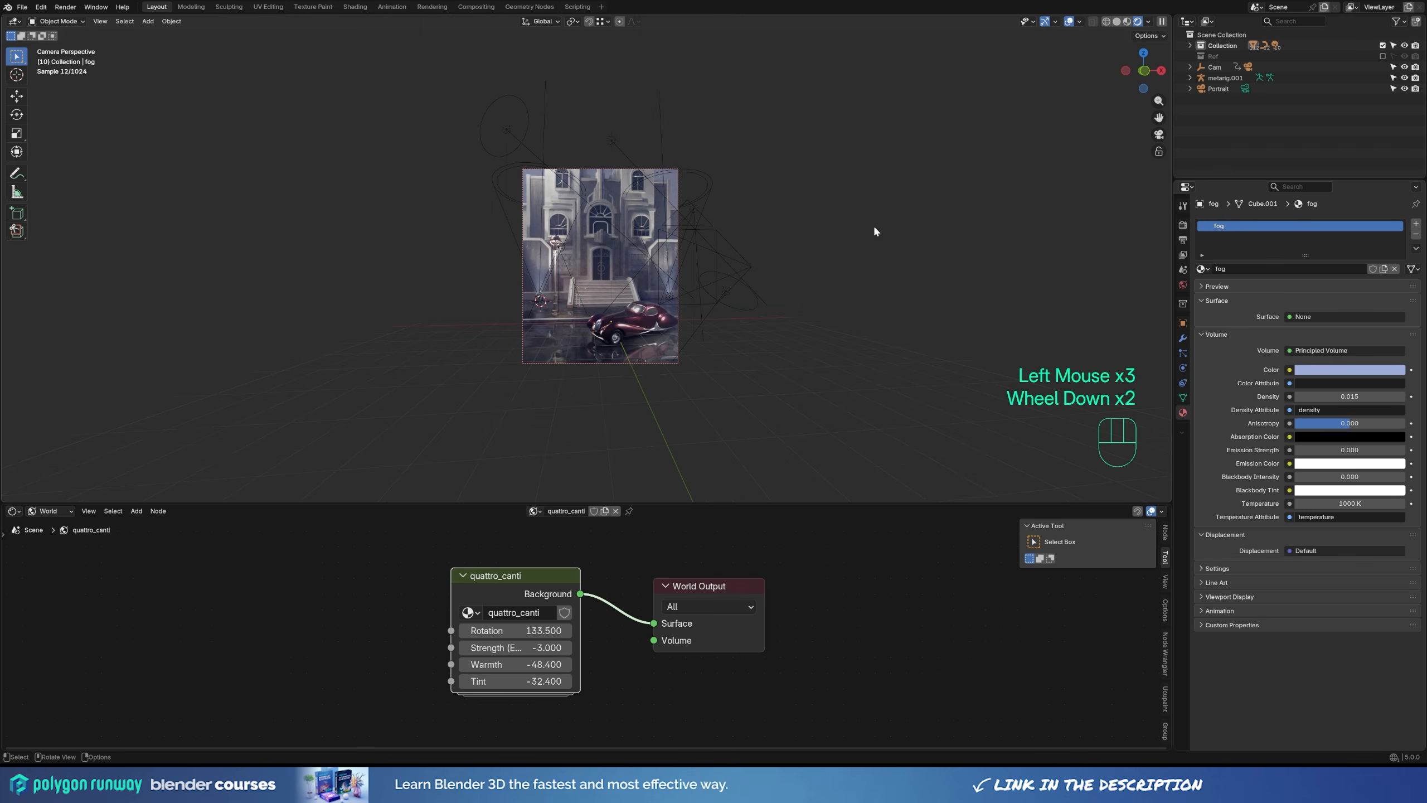
Set the quattro_canti world strength to -4 and the Sun light's strength to 0.5.
{"action": "scroll", "coordinate": [874, 230], "scroll_direction": "up", "scroll_amount": 1}
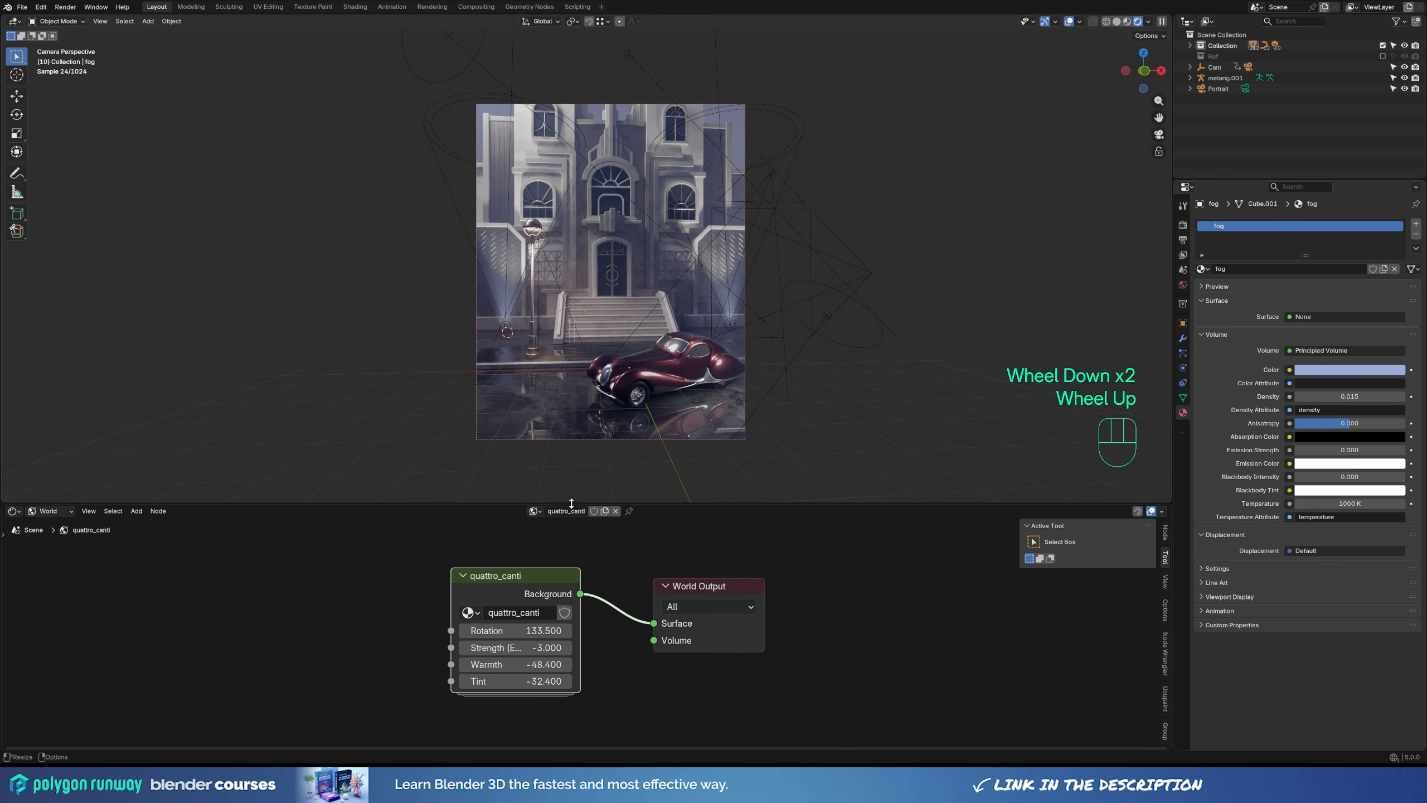
{"action": "left_click", "coordinate": [465, 647]}
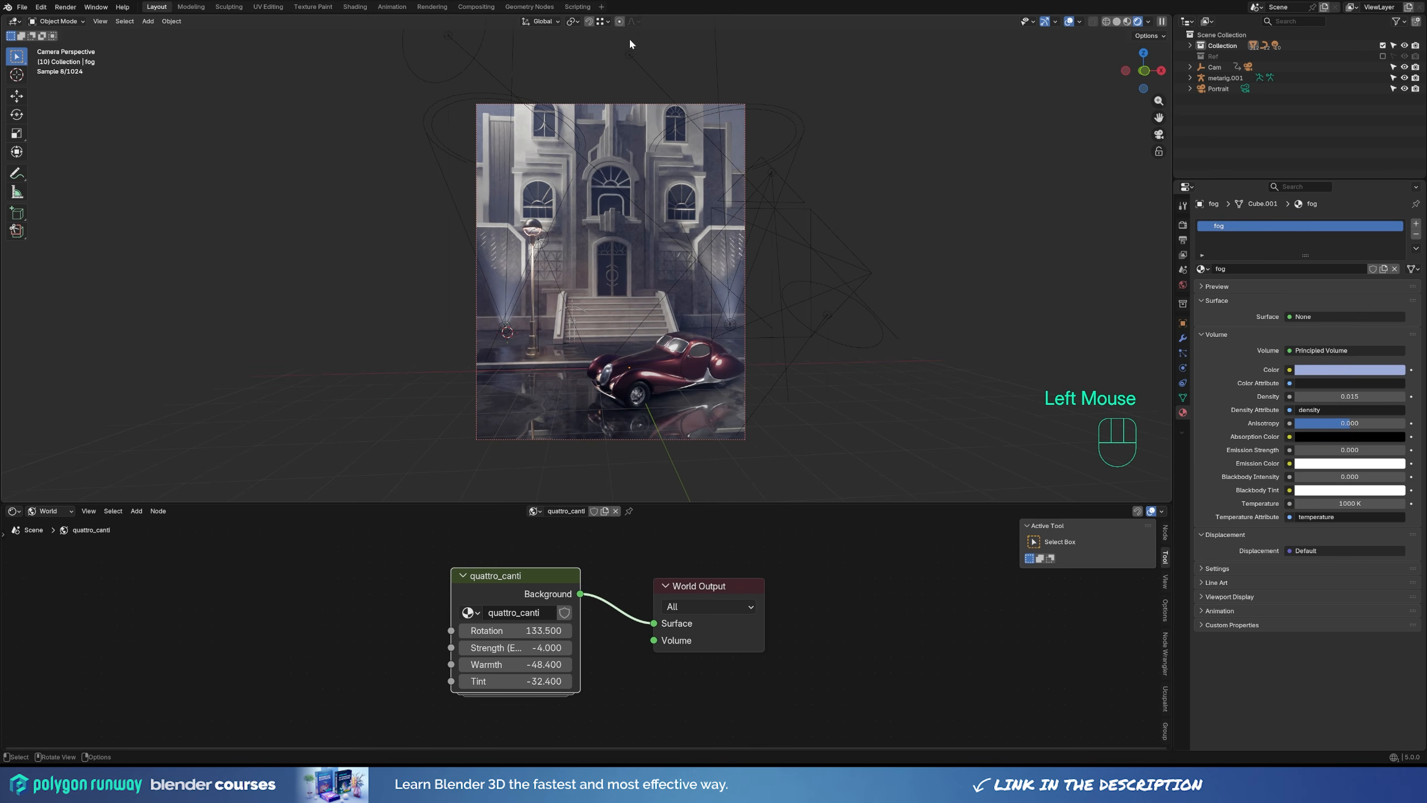
{"action": "left_click", "coordinate": [629, 53]}
{"action": "double_click", "coordinate": [1366, 316]}
{"action": "type", "text": "0.5"}
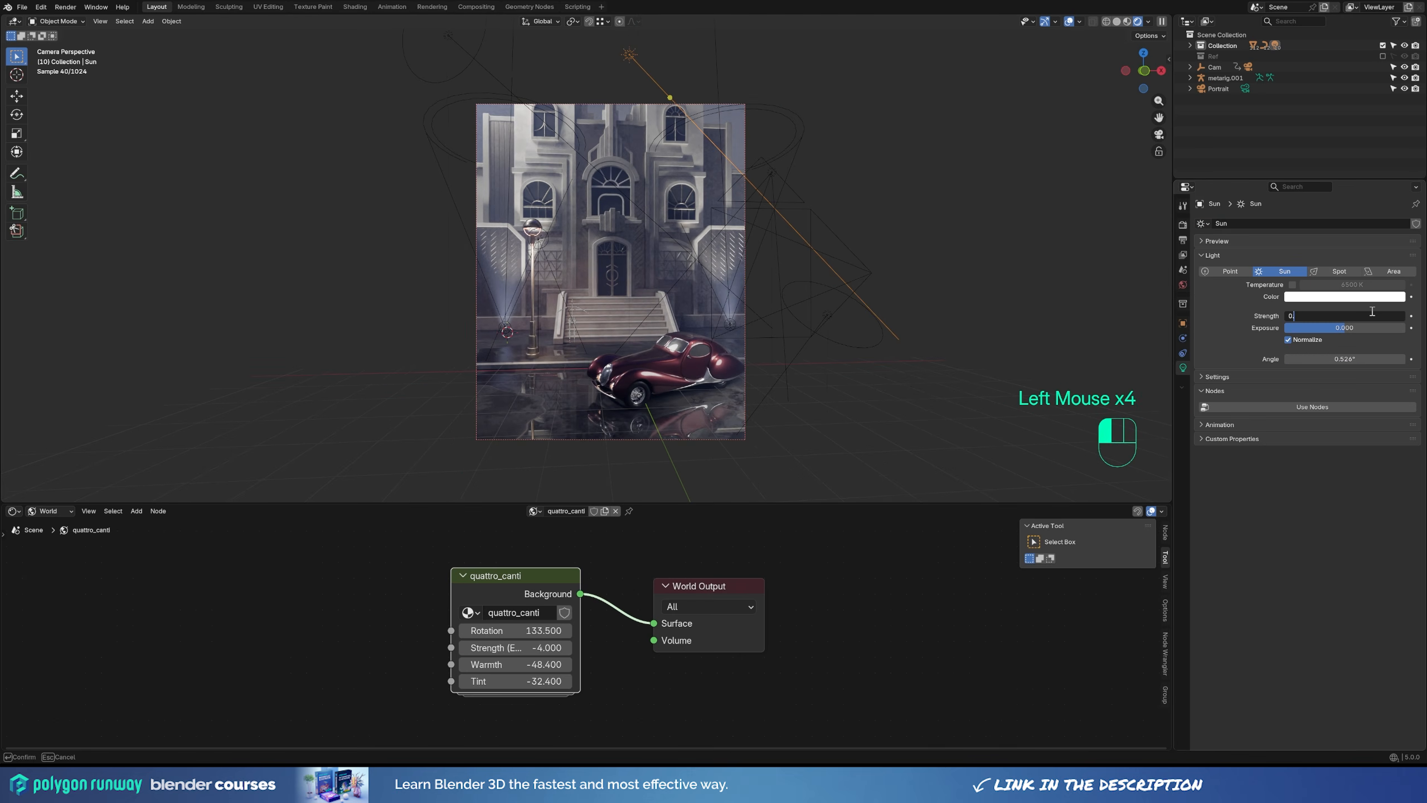
{"action": "key", "text": "Return"}
Hide and unhide the Sun light repeatedly to compare its effect on the camera view.
{"action": "key", "text": "h"}
{"action": "key", "text": "alt+h"}
{"action": "key", "text": "h"}
{"action": "key", "text": "alt+h"}
{"action": "key", "text": "h"}
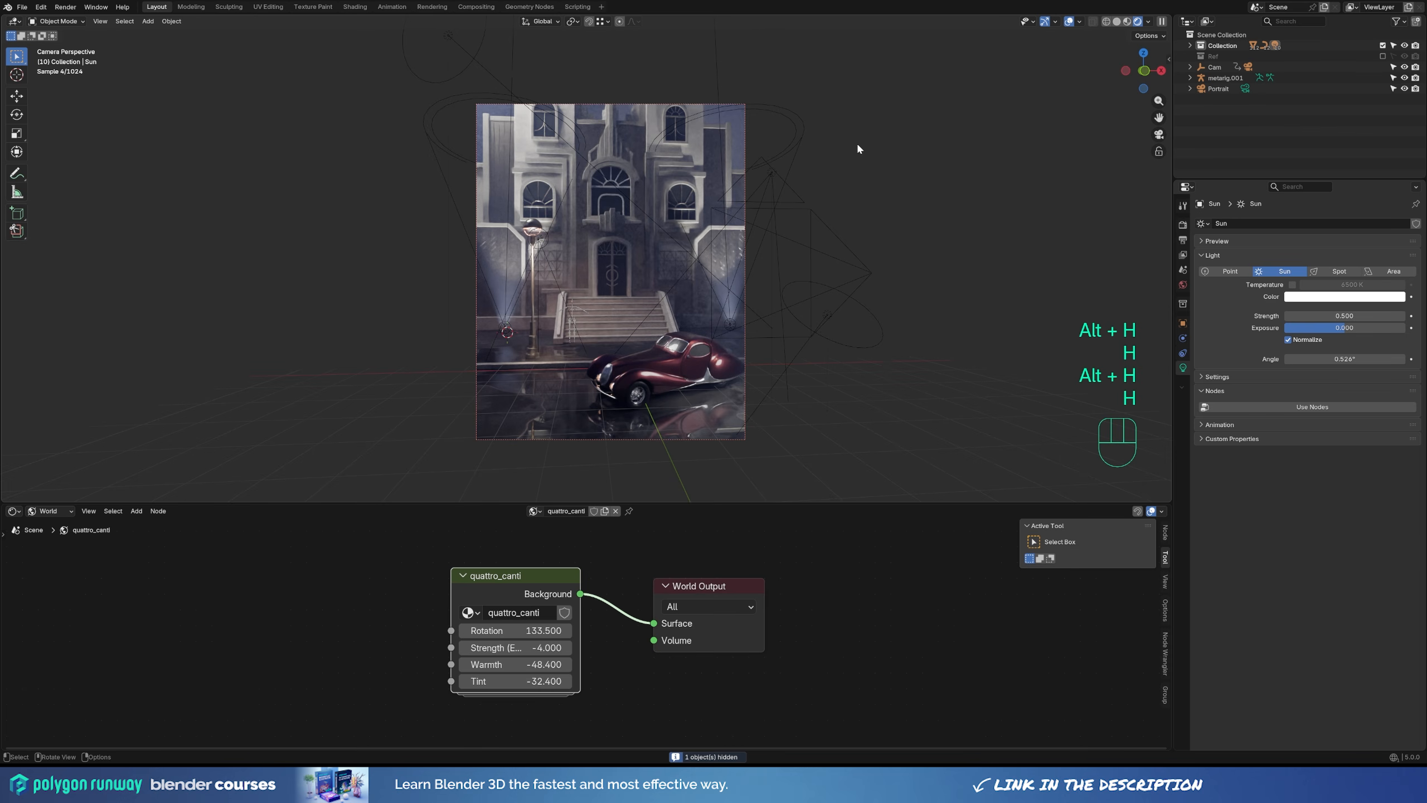
{"action": "key", "text": "alt+h"}
{"action": "key", "text": "x"}
Select the disk-shaped Area light above the building and hide it to examine the scene without it.
{"action": "left_click", "coordinate": [457, 36]}
{"action": "left_click", "coordinate": [456, 37]}
{"action": "left_click", "coordinate": [449, 36]}
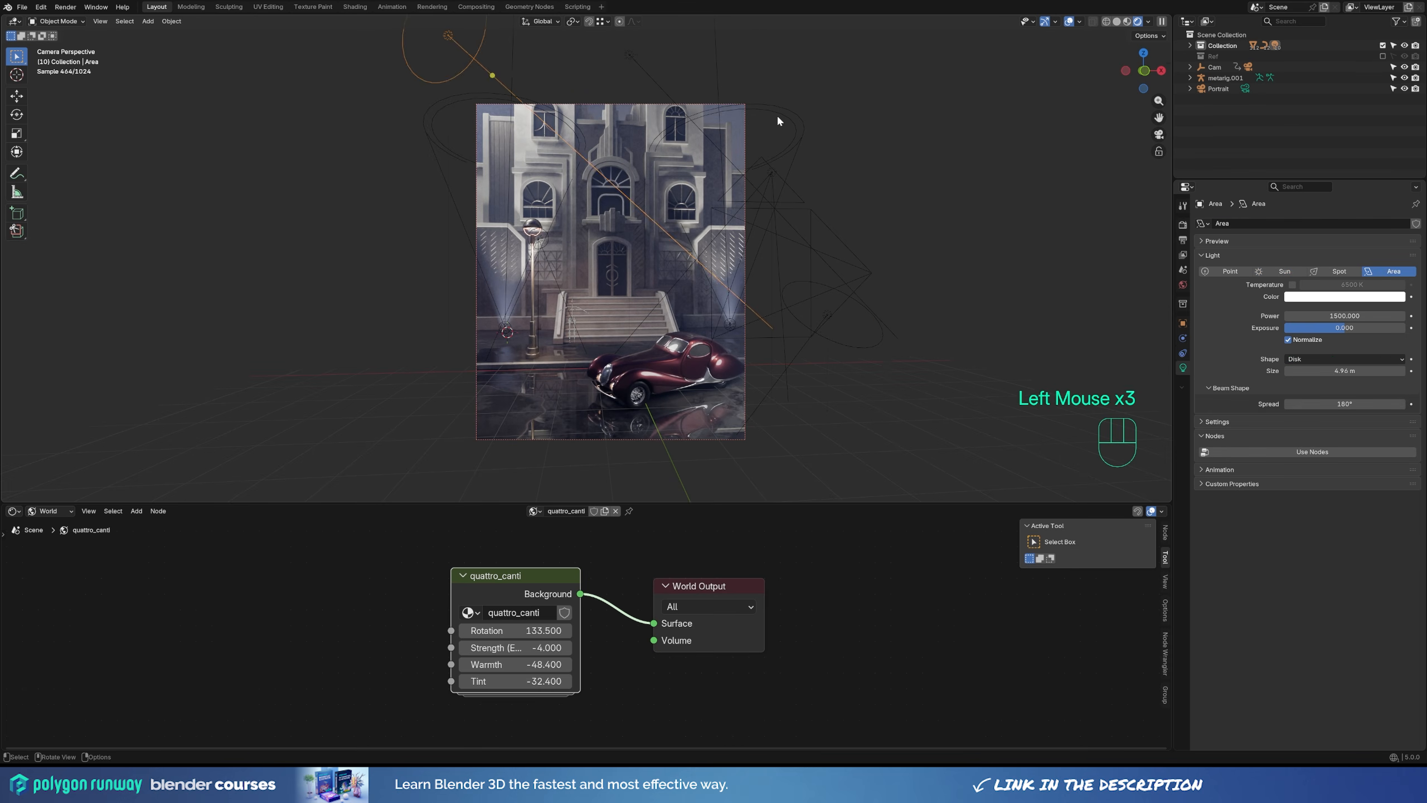
{"action": "key", "text": "h"}
{"action": "scroll", "coordinate": [700, 232], "scroll_direction": "down", "scroll_amount": 2}
{"action": "scroll", "coordinate": [700, 232], "scroll_direction": "up", "scroll_amount": 3}
{"action": "scroll", "coordinate": [701, 232], "scroll_direction": "down", "scroll_amount": 2}
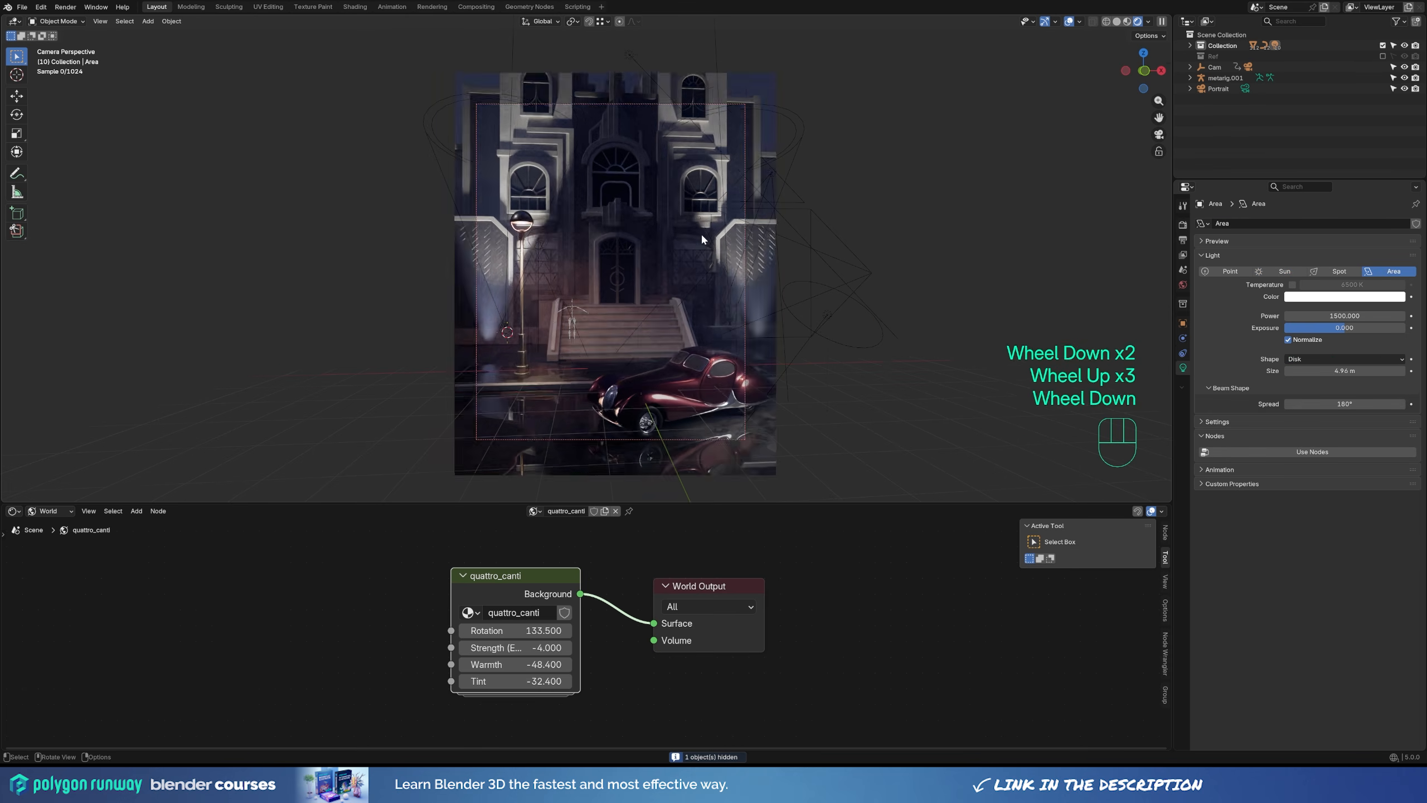
Unhide the disk-shaped Area light above the building, set its power to 500 and adjust its colour.
{"action": "scroll", "coordinate": [688, 180], "scroll_direction": "up", "scroll_amount": 1}
{"action": "key", "text": "alt+h"}
{"action": "left_click", "coordinate": [1360, 317]}
{"action": "type", "text": "500"}
{"action": "key", "text": "Return"}
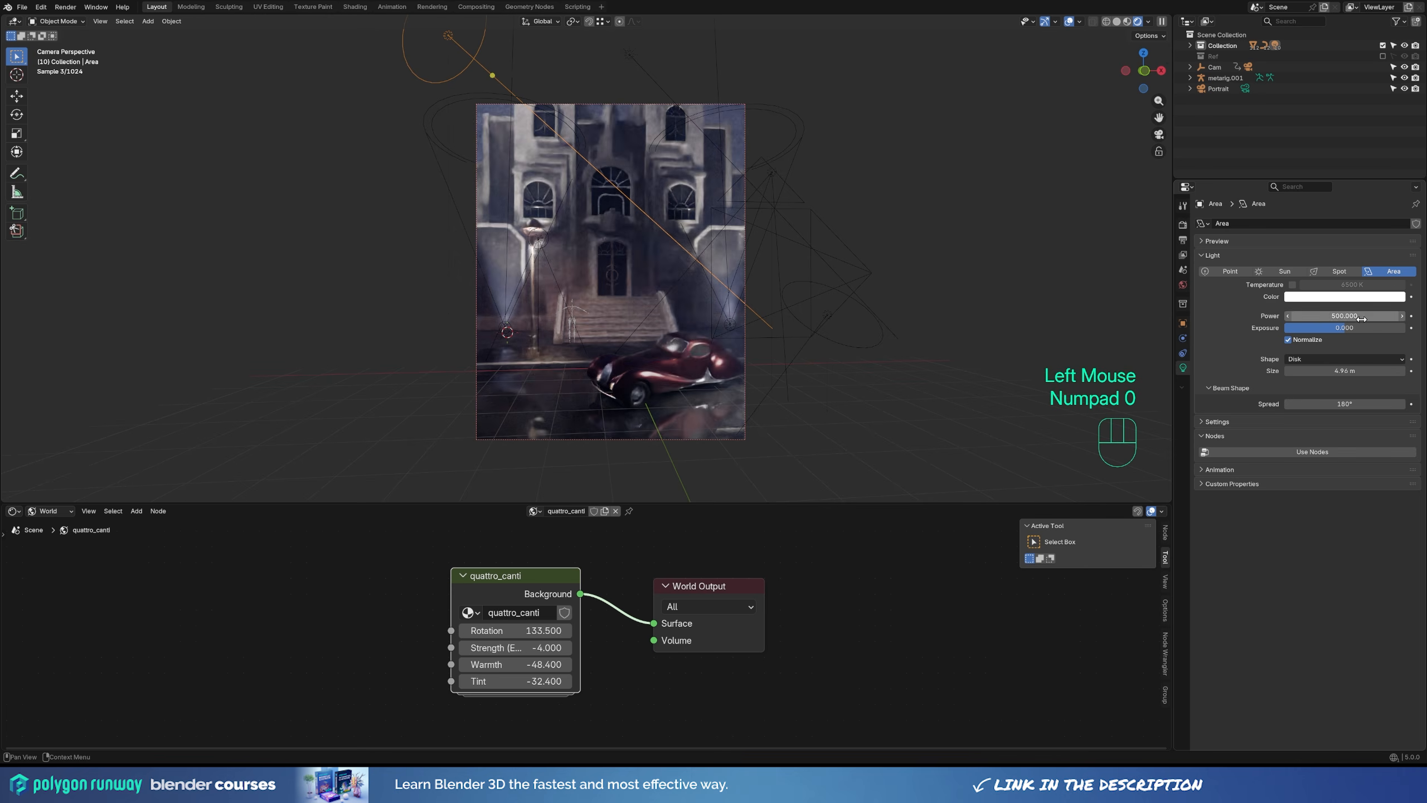
{"action": "left_click", "coordinate": [1348, 296]}
{"action": "left_click_drag", "start_coordinate": [1348, 155], "coordinate": [1350, 151]}
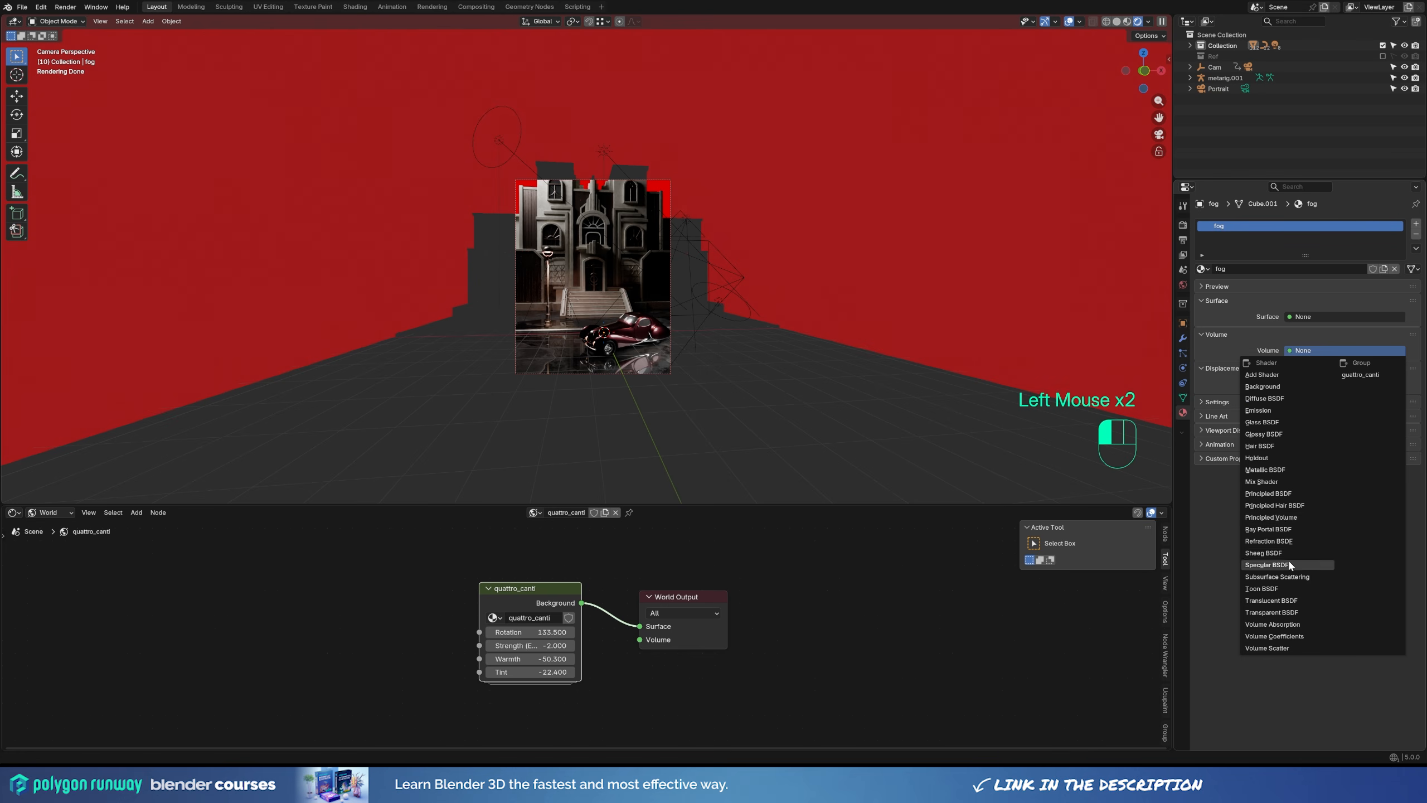
Assign a Principled Volume shader to the fog material's volume and set its density to 0.015.
{"action": "left_click", "coordinate": [1287, 532]}
{"action": "left_click", "coordinate": [1367, 397]}
{"action": "type", "text": "0.0"}
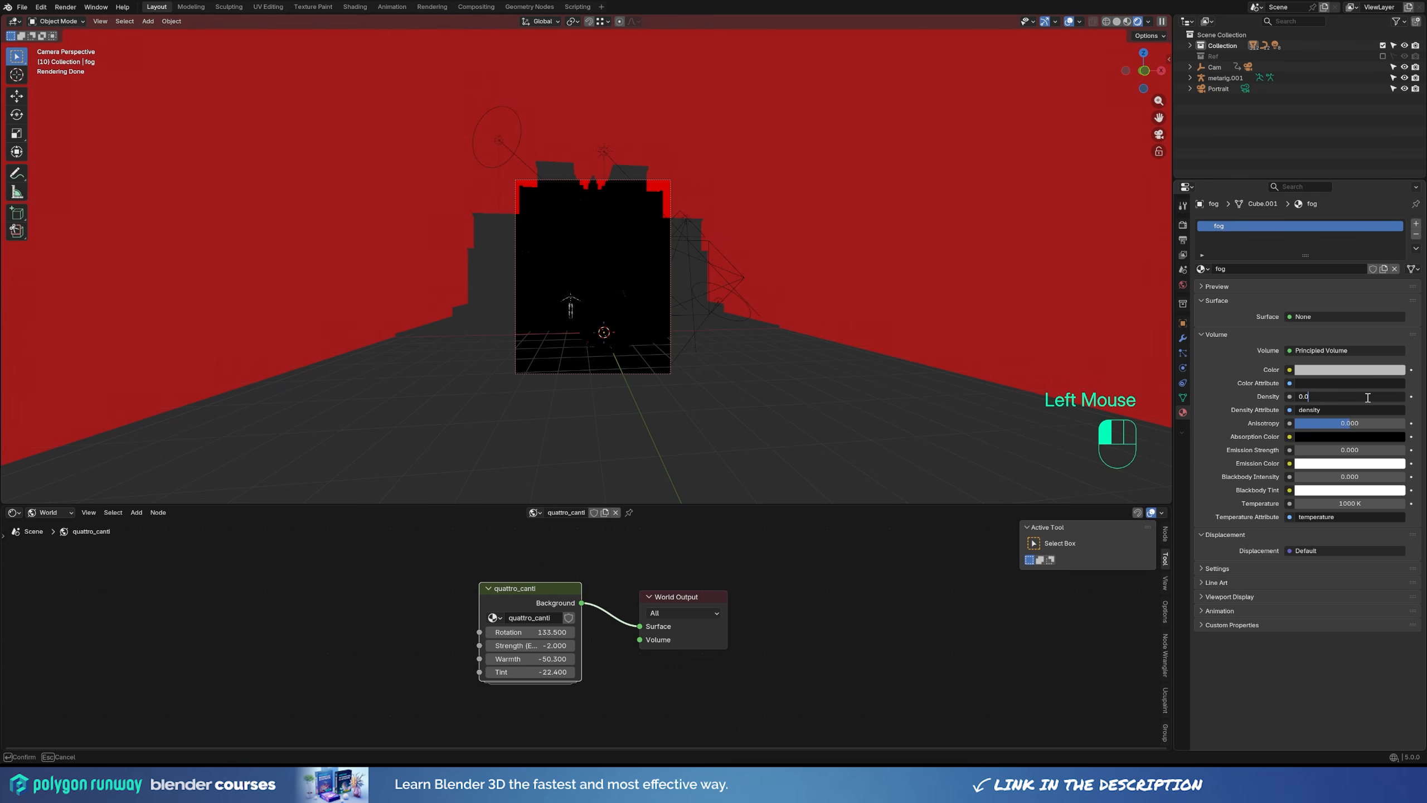
{"action": "type", "text": "15"}
{"action": "key", "text": "Return"}
Turn off the Face Orientation overlay in the viewport.
{"action": "scroll", "coordinate": [955, 253], "scroll_direction": "up", "scroll_amount": 2}
{"action": "left_click", "coordinate": [1080, 21]}
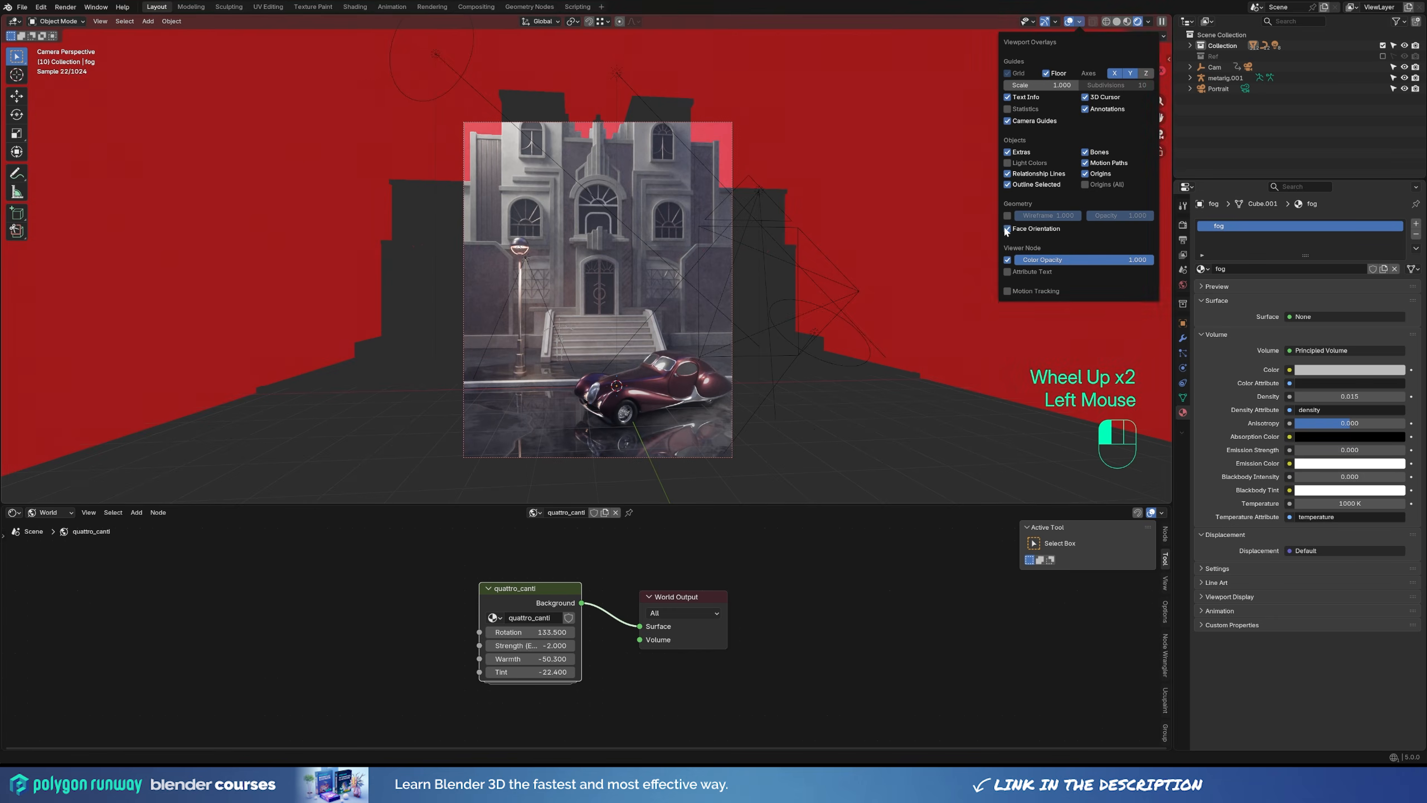
{"action": "left_click", "coordinate": [1008, 229]}
Move the street lamp's Spot light along the global Z axis.
{"action": "scroll", "coordinate": [803, 223], "scroll_direction": "up", "scroll_amount": 1}
{"action": "left_click", "coordinate": [522, 260]}
{"action": "key", "text": "g"}
{"action": "key", "text": "z"}
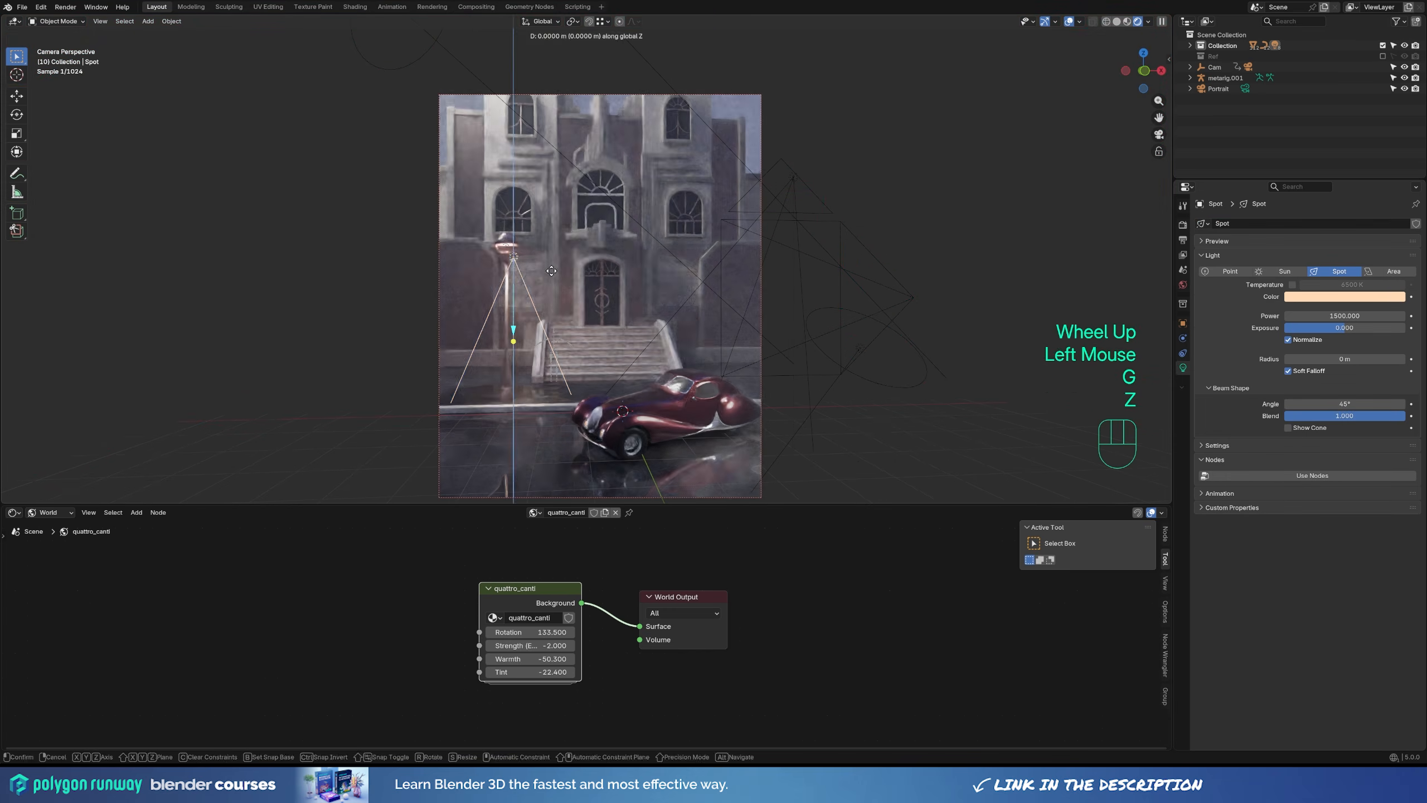
{"action": "left_click", "coordinate": [551, 271]}
Select the fog volume in the camera view and set the quattro_canti world strength to -3.
{"action": "left_click", "coordinate": [964, 194]}
{"action": "left_click", "coordinate": [965, 195]}
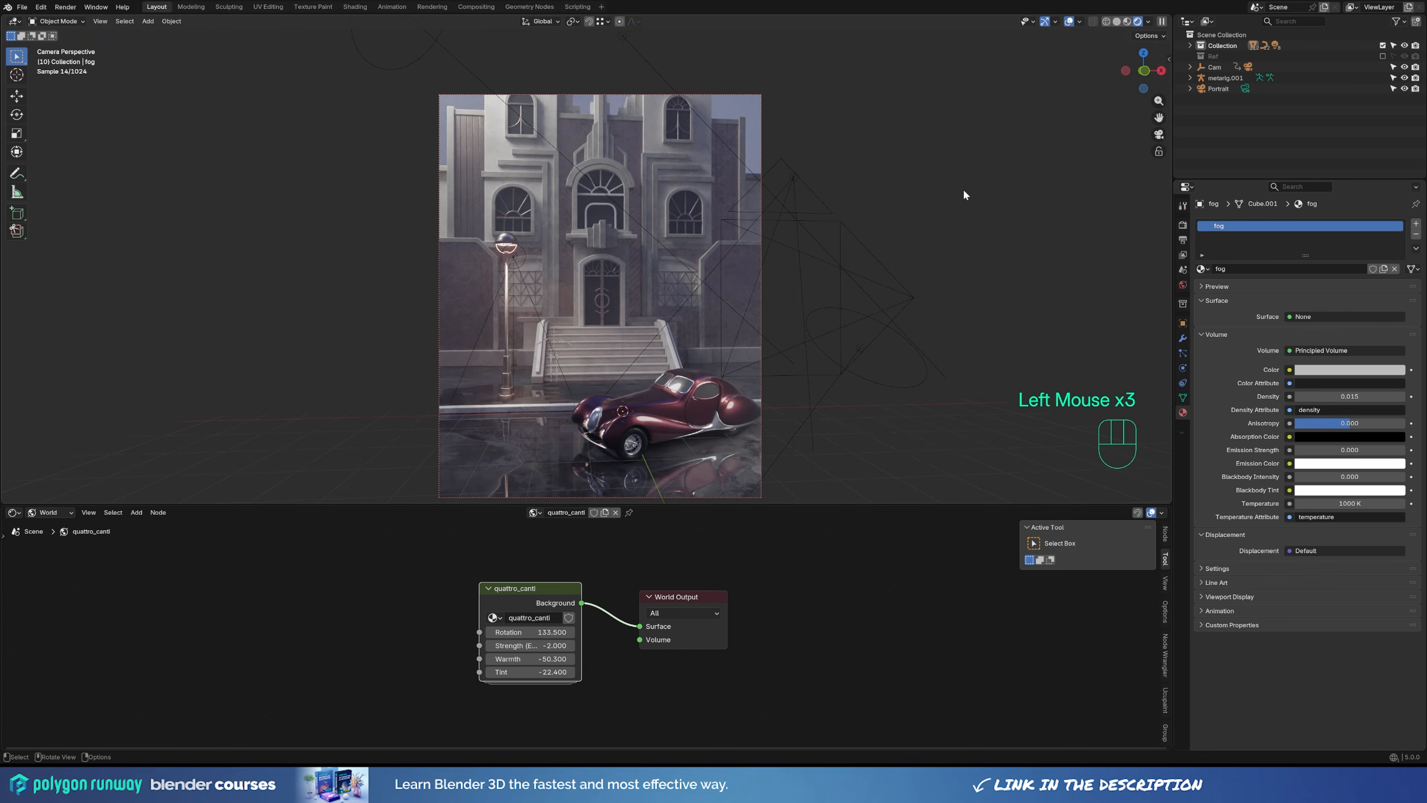
{"action": "left_click", "coordinate": [965, 195]}
{"action": "left_click", "coordinate": [964, 195]}
{"action": "scroll", "coordinate": [815, 175], "scroll_direction": "down", "scroll_amount": 2}
{"action": "left_click", "coordinate": [815, 175]}
{"action": "scroll", "coordinate": [816, 176], "scroll_direction": "up", "scroll_amount": 1}
{"action": "left_click", "coordinate": [559, 647]}
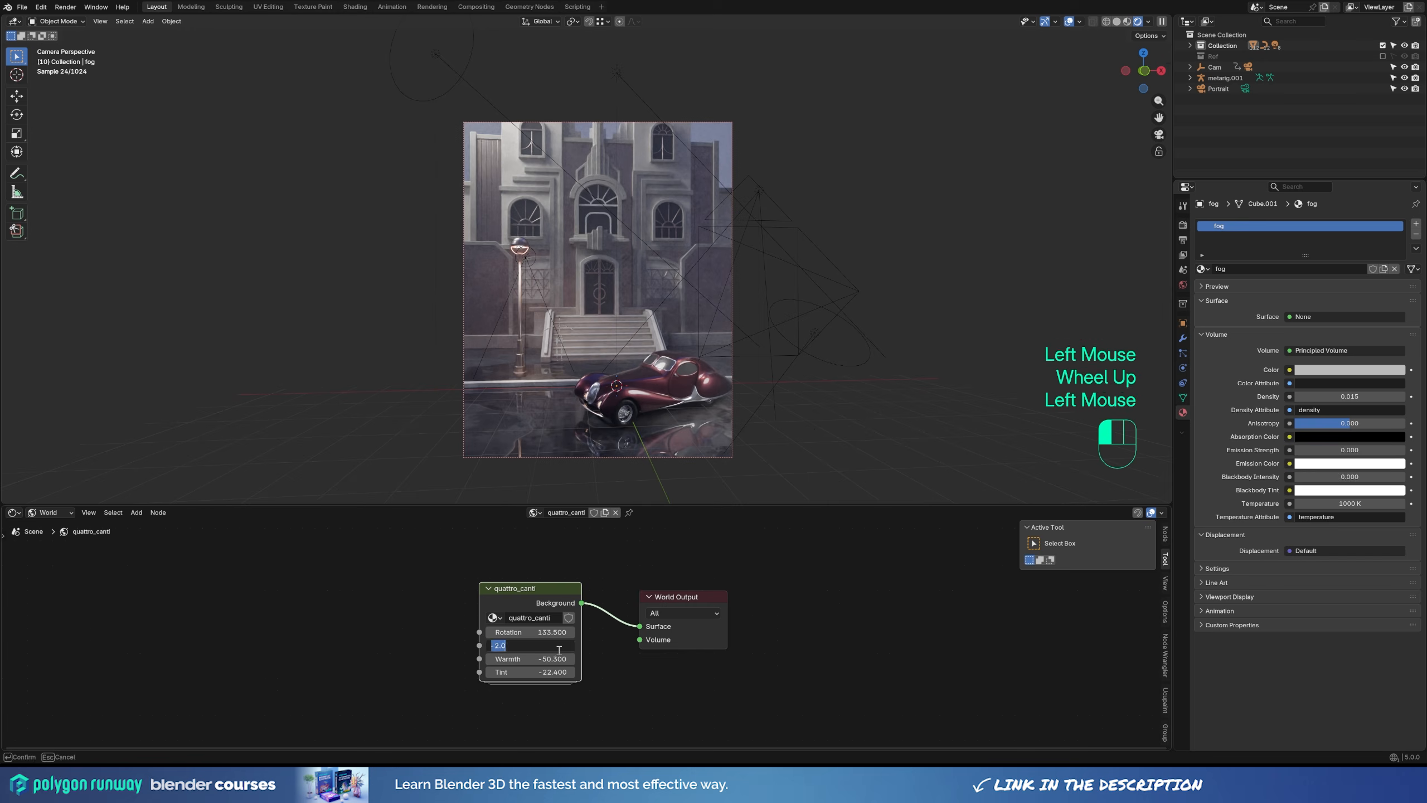
{"action": "left_click", "coordinate": [414, 277]}
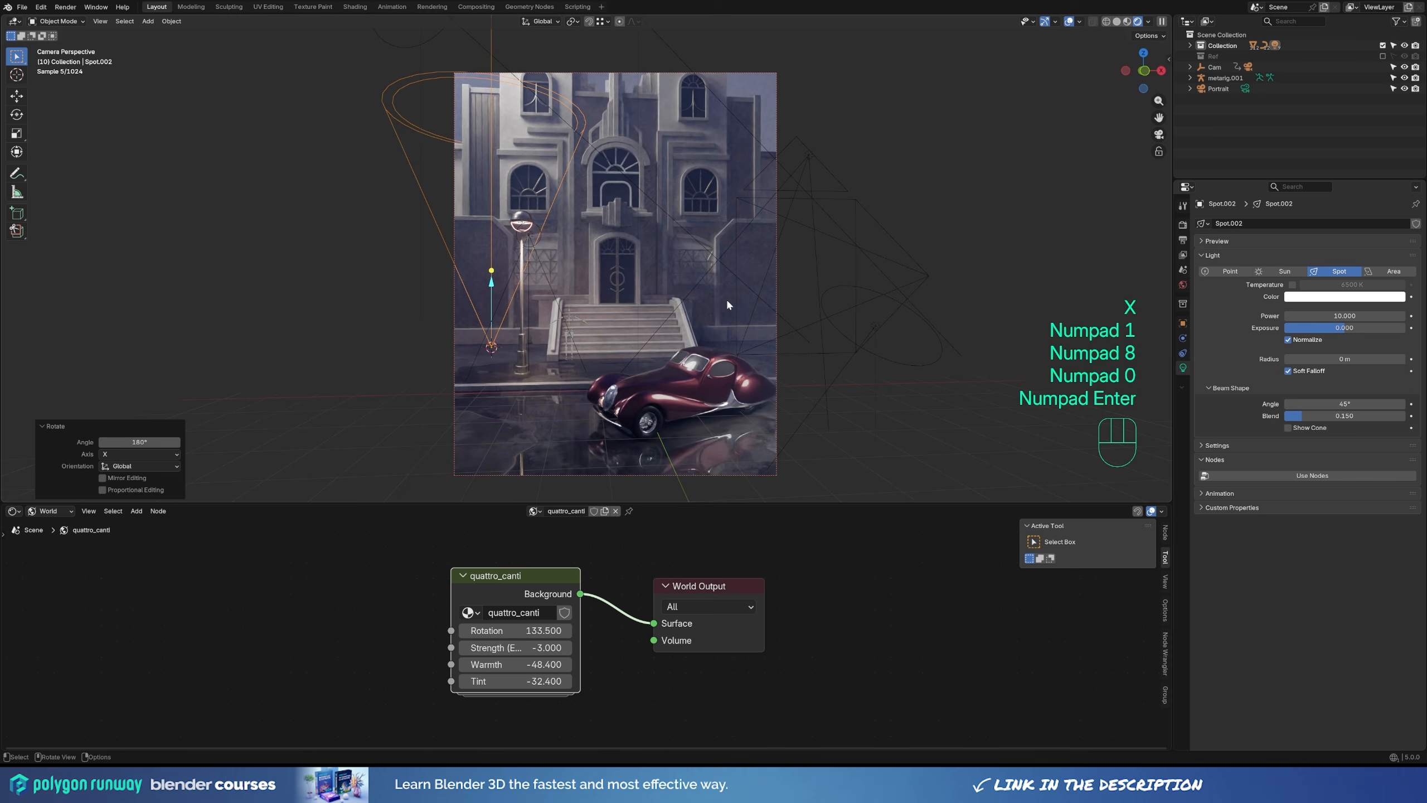
Set the power of the upward-facing spot light beside the street lamp to 1500 and tilt it around the X axis.
{"action": "double_click", "coordinate": [1345, 315]}
{"action": "key", "text": "KP_0"}
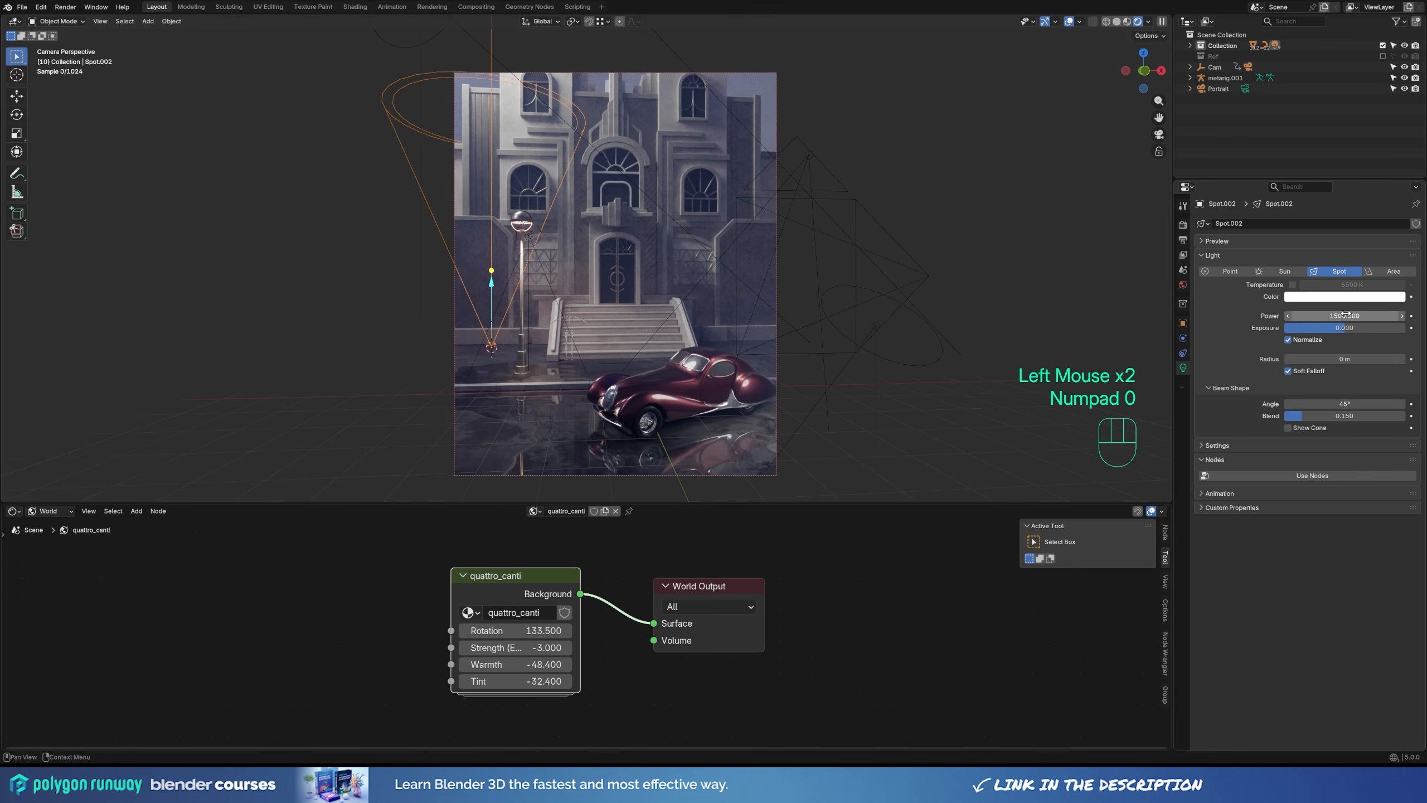
{"action": "key", "text": "r"}
{"action": "key", "text": "x"}
{"action": "left_click", "coordinate": [597, 248]}
Raise the tilted spot light about 0.33 m along Z and reposition it along Y near the facade.
{"action": "key", "text": "g"}
{"action": "key", "text": "z"}
{"action": "left_click", "coordinate": [596, 247]}
{"action": "key", "text": "g"}
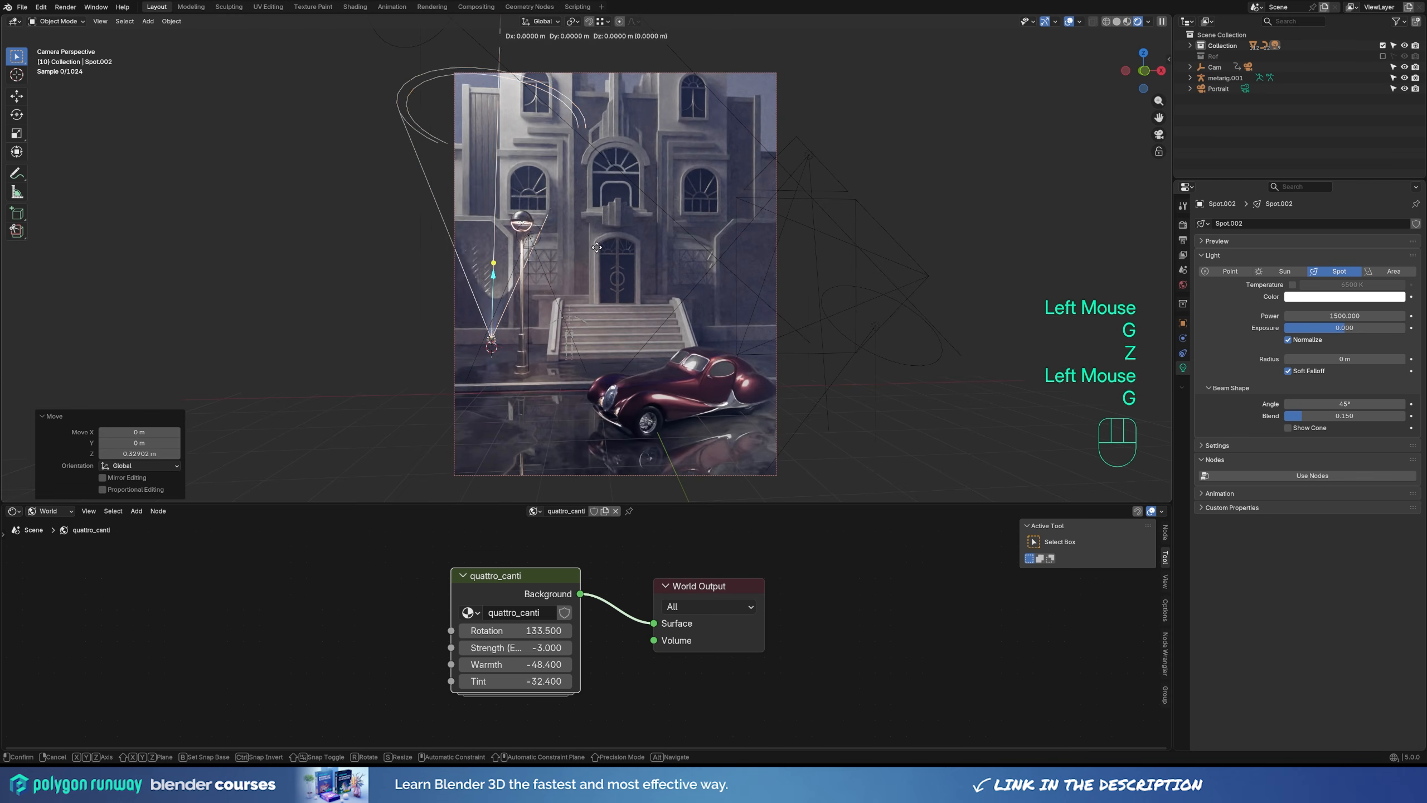
{"action": "key", "text": "y"}
{"action": "left_click", "coordinate": [595, 253]}
Set the facade spot light's power to 5000 and its radius to 0.29 m.
{"action": "left_click", "coordinate": [1356, 315]}
{"action": "type", "text": "5000"}
{"action": "key", "text": "Return"}
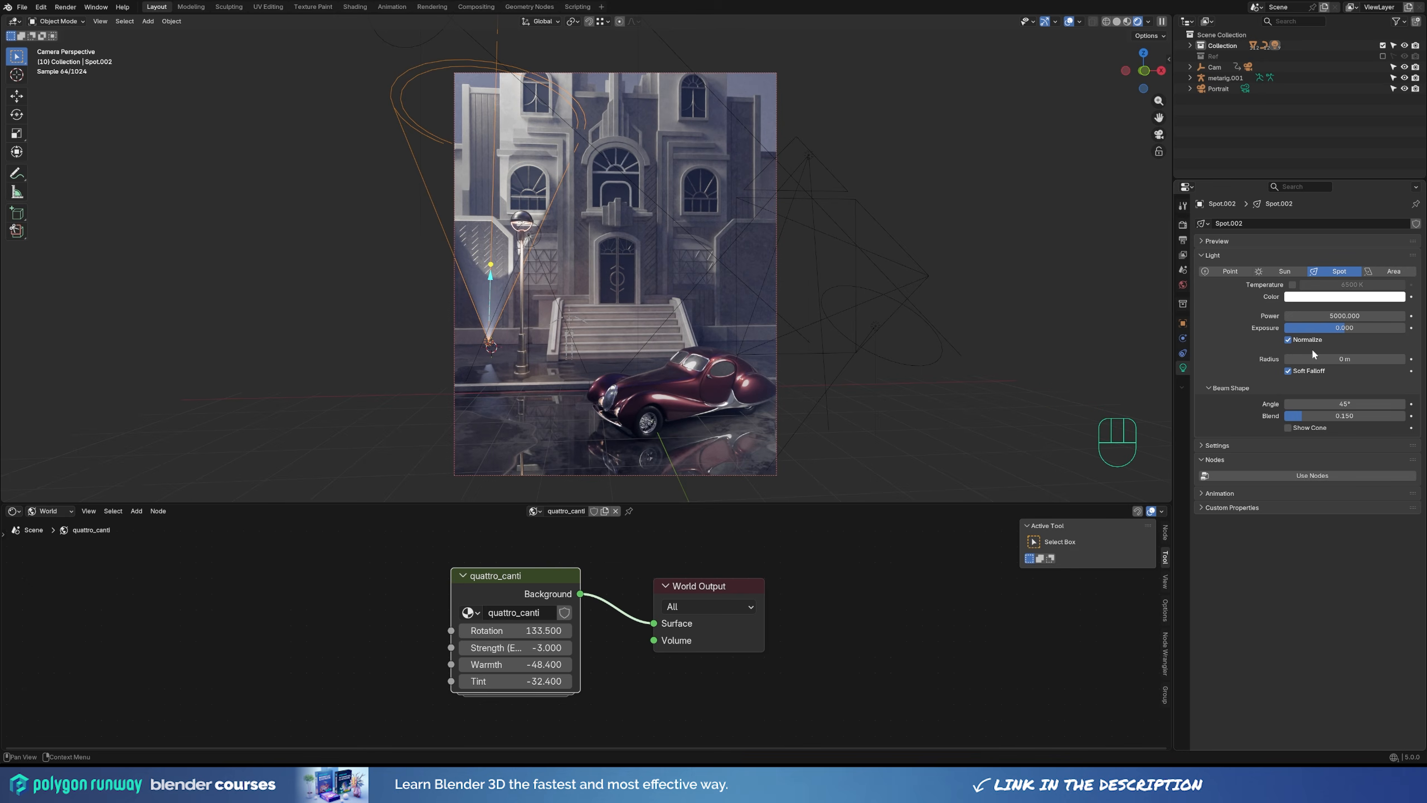
{"action": "left_click_drag", "start_coordinate": [1326, 358], "coordinate": [1356, 359]}
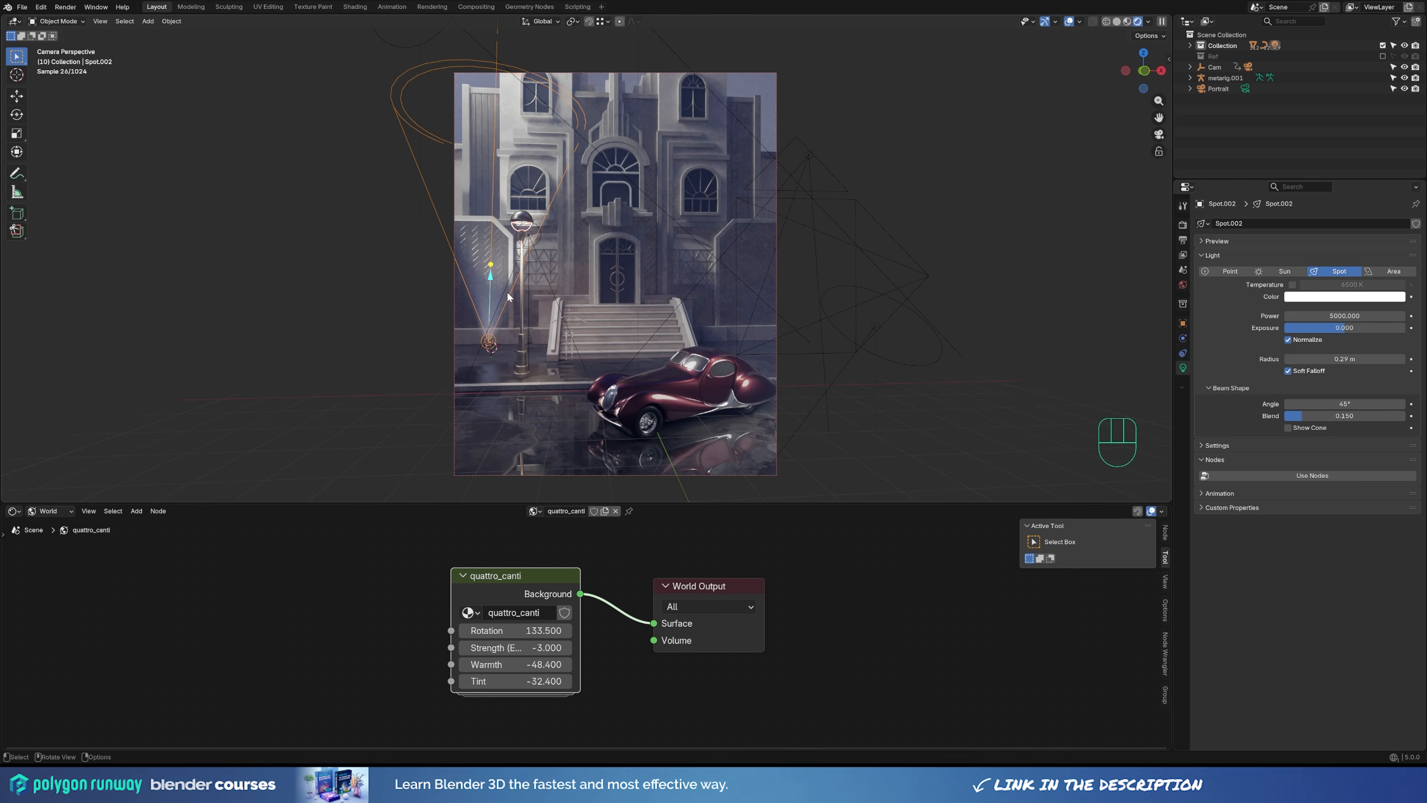
Create a linked duplicate of the facade spot light along X on the other side of the stairs.
{"action": "key", "text": "alt+d"}
{"action": "key", "text": "x"}
{"action": "left_click", "coordinate": [778, 286]}
Reselect the fog volume and set the quattro_canti world strength to -4.
{"action": "left_click", "coordinate": [1018, 161]}
{"action": "left_click", "coordinate": [990, 181]}
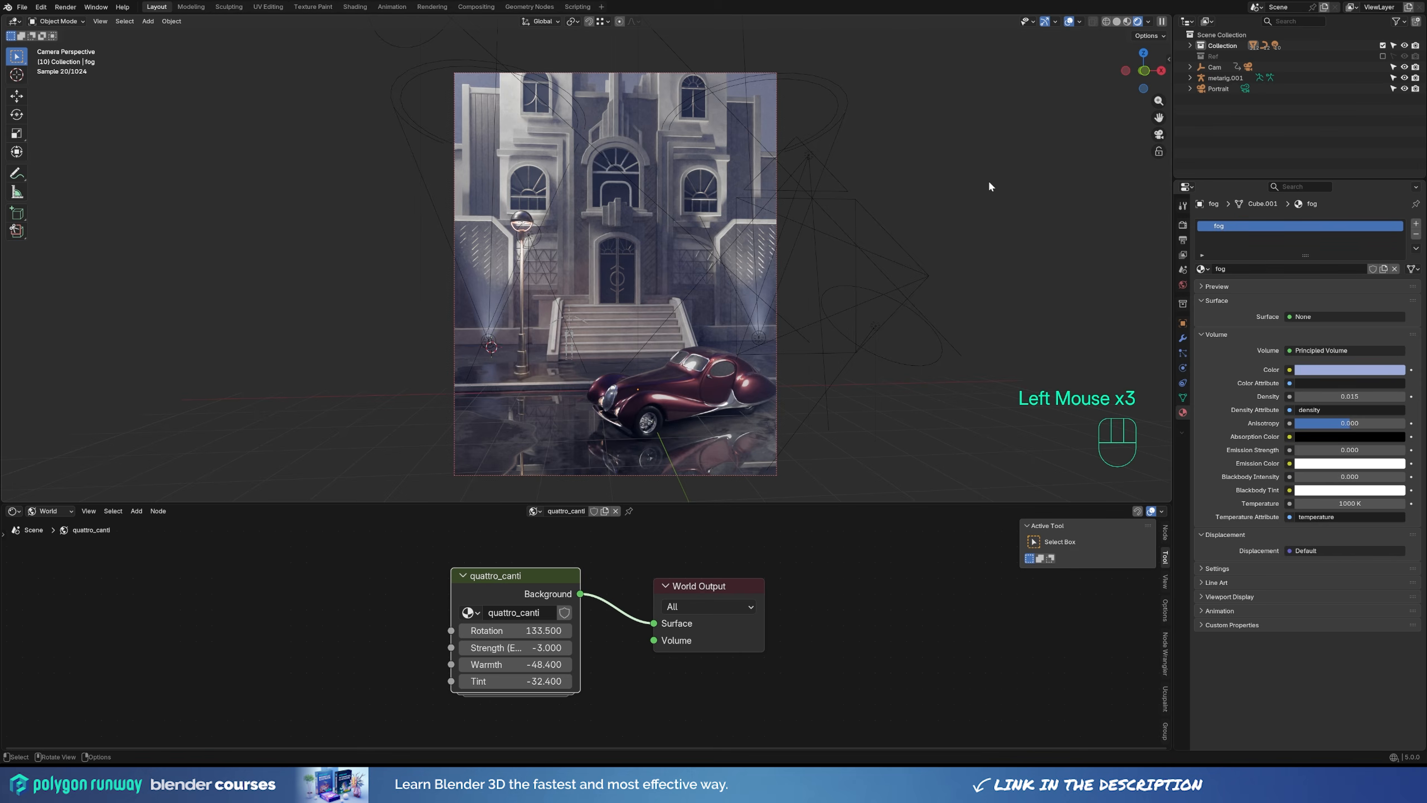
{"action": "scroll", "coordinate": [803, 264], "scroll_direction": "down", "scroll_amount": 2}
{"action": "scroll", "coordinate": [802, 265], "scroll_direction": "up", "scroll_amount": 1}
{"action": "left_click", "coordinate": [553, 647]}
{"action": "type", "text": "-4"}
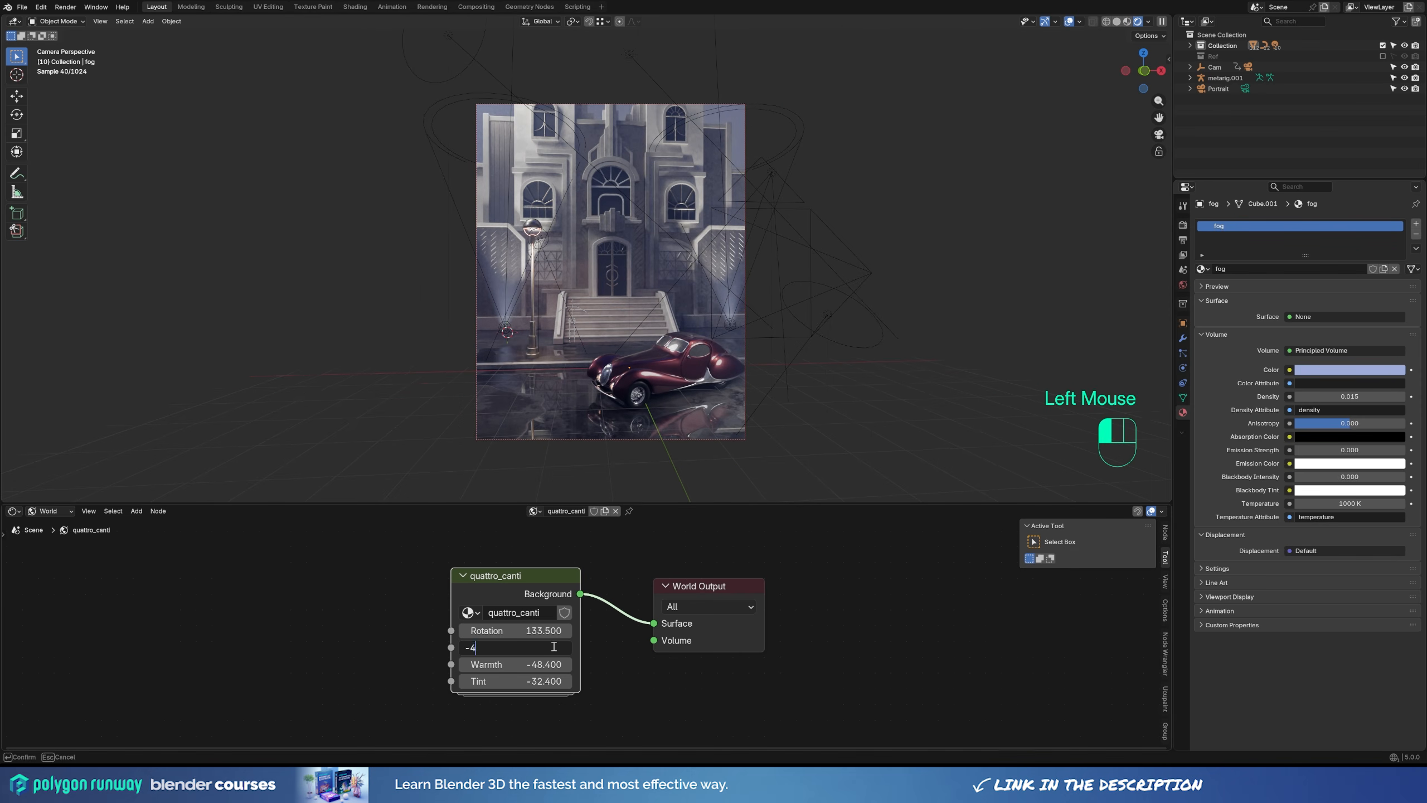
{"action": "key", "text": "Return"}
Select the Sun light above the building and set its strength to 0.5.
{"action": "left_click", "coordinate": [628, 51]}
{"action": "double_click", "coordinate": [1365, 317]}
{"action": "type", "text": "0.5"}
{"action": "key", "text": "Return"}
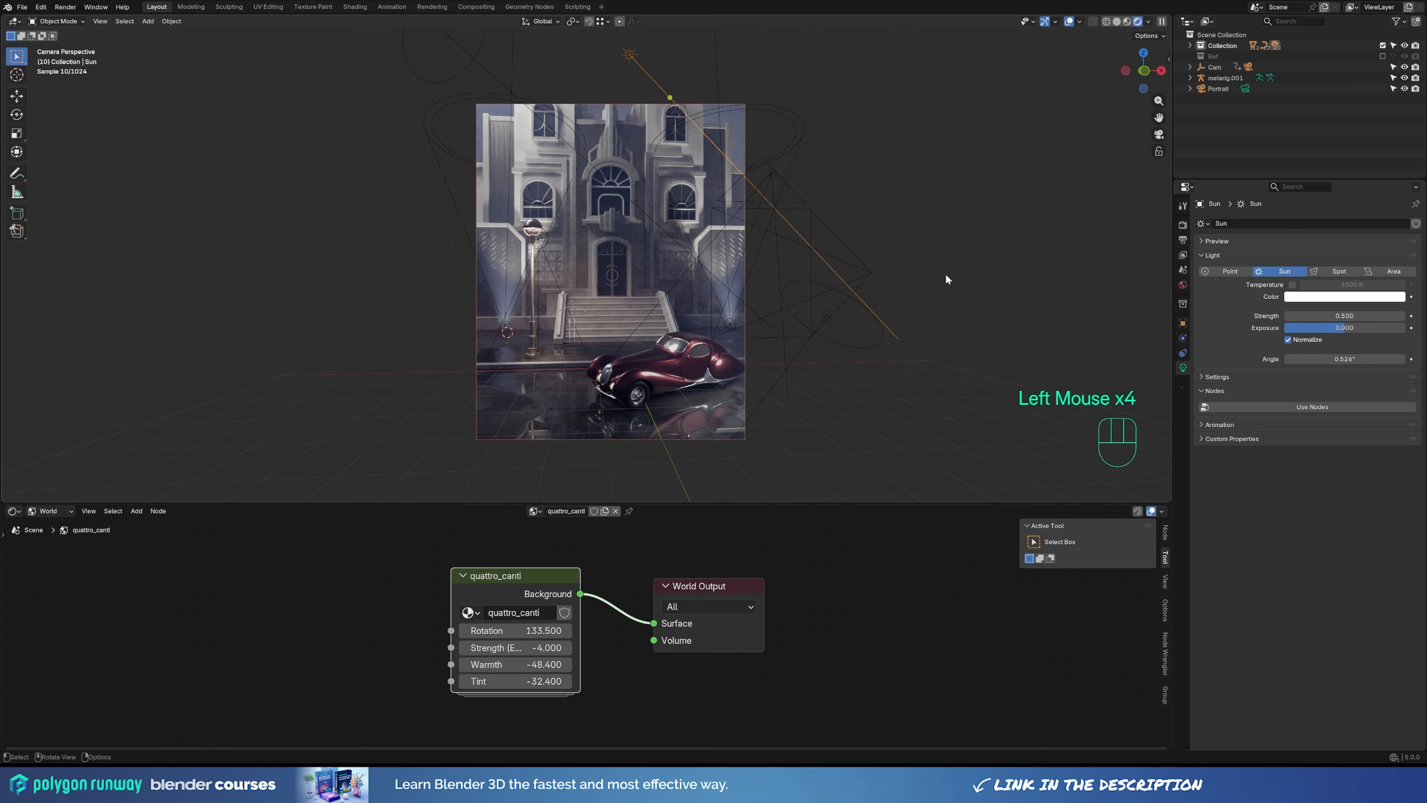
Toggle the Sun light's visibility several times to compare the scene with and without it.
{"action": "key", "text": "h"}
{"action": "key", "text": "alt+h"}
{"action": "key", "text": "h"}
{"action": "key", "text": "alt+h"}
{"action": "key", "text": "h"}
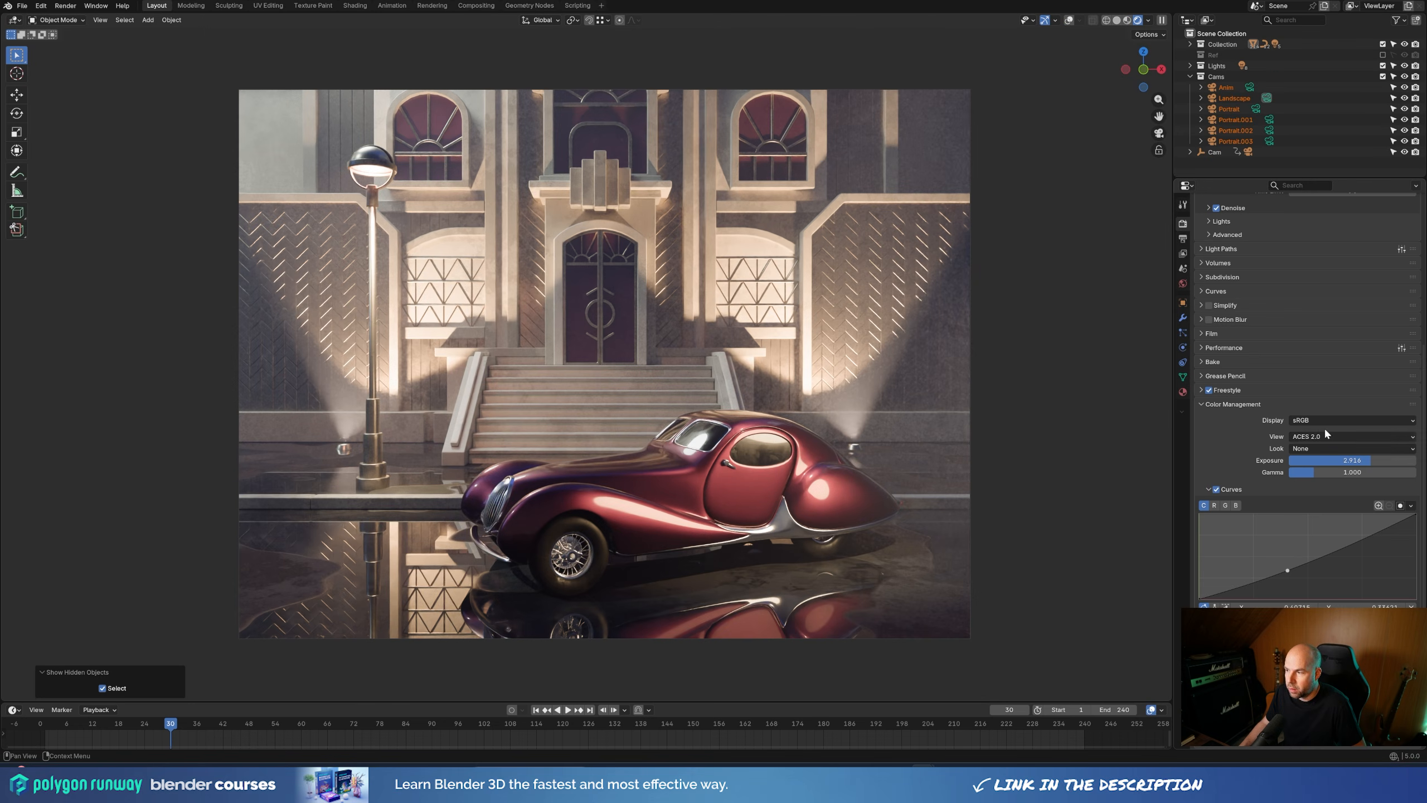
Reset the Color Management exposure to 0, disable the curves and switch the view transform to AgX.
{"action": "left_click", "coordinate": [1306, 437]}
{"action": "left_click", "coordinate": [1217, 489]}
{"action": "left_click", "coordinate": [1217, 490]}
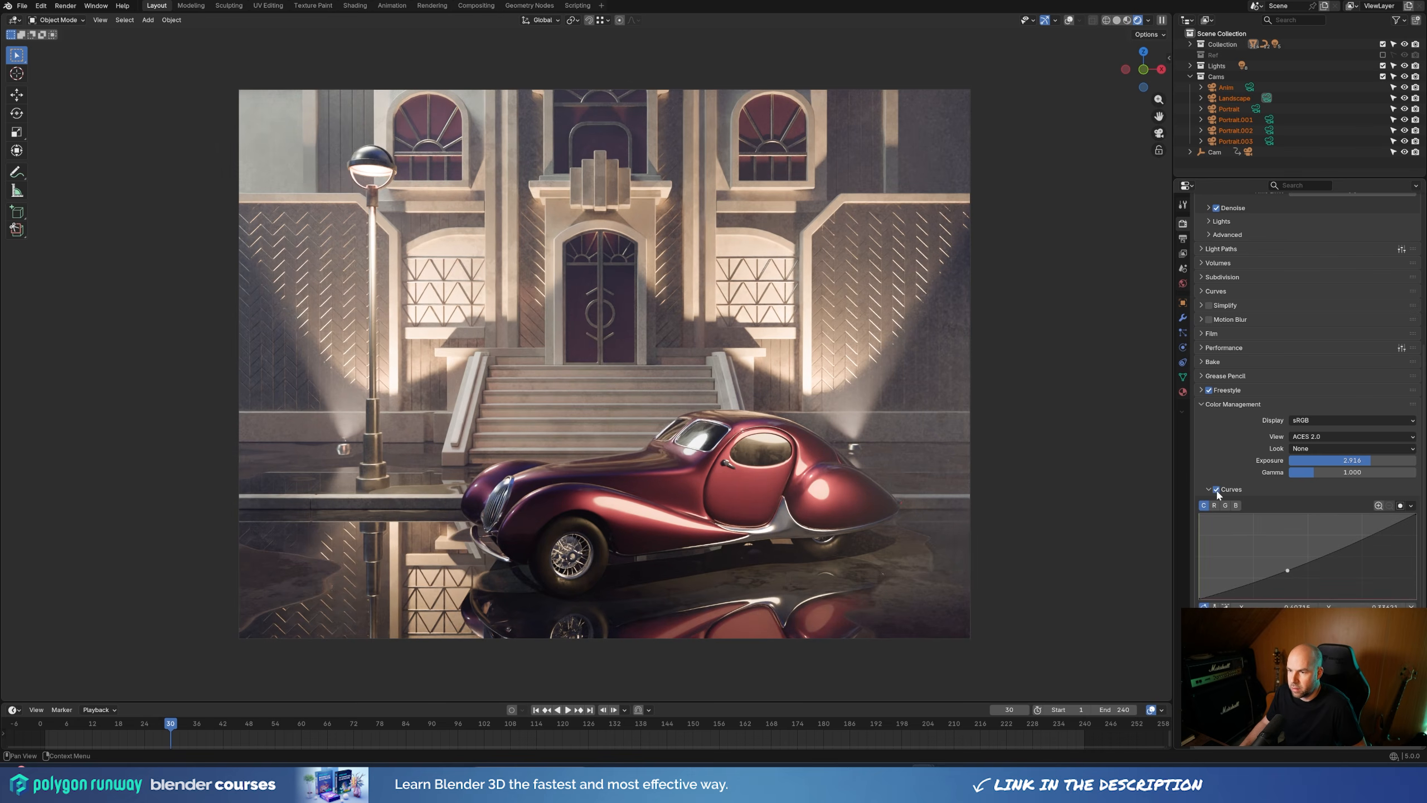
{"action": "key", "text": "BackSpace"}
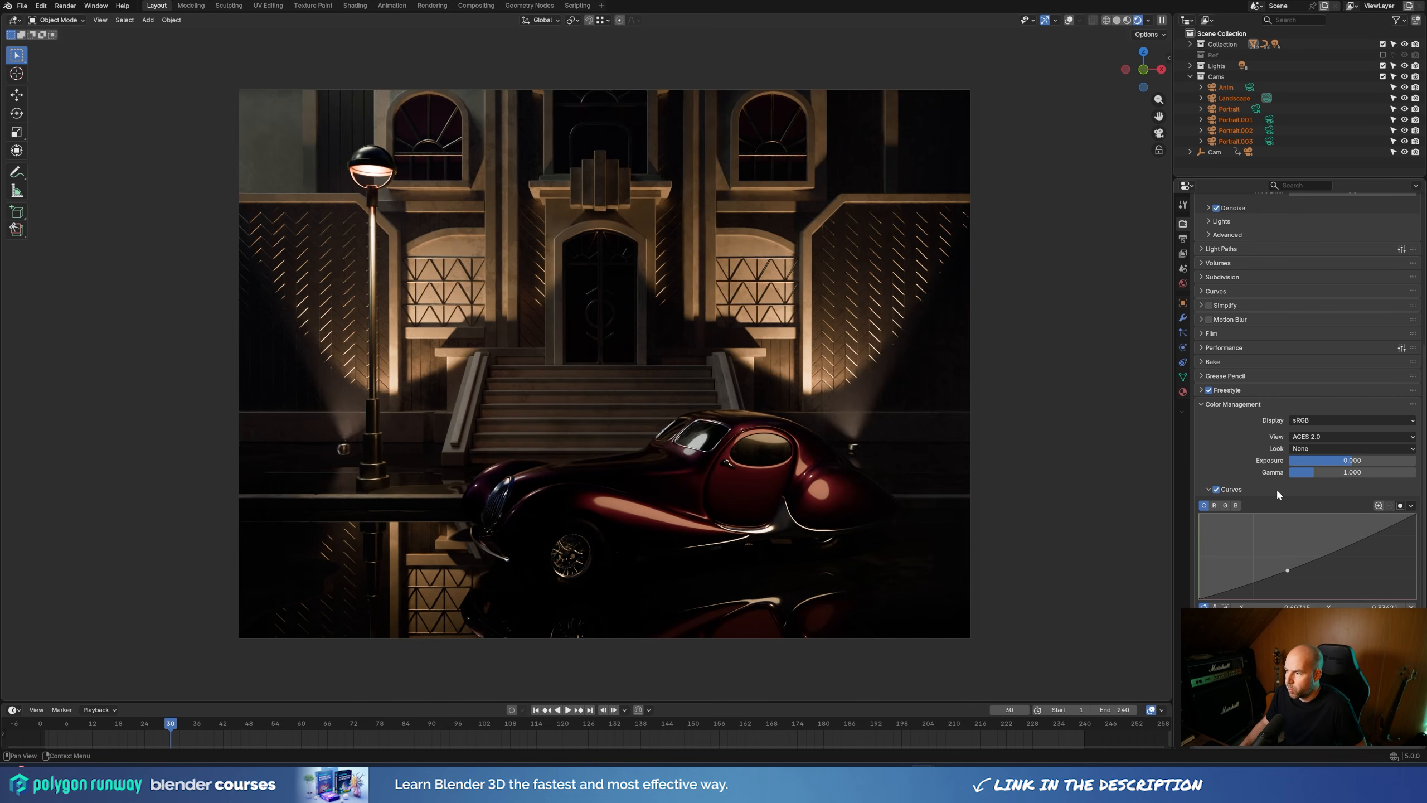
{"action": "left_click", "coordinate": [1216, 489]}
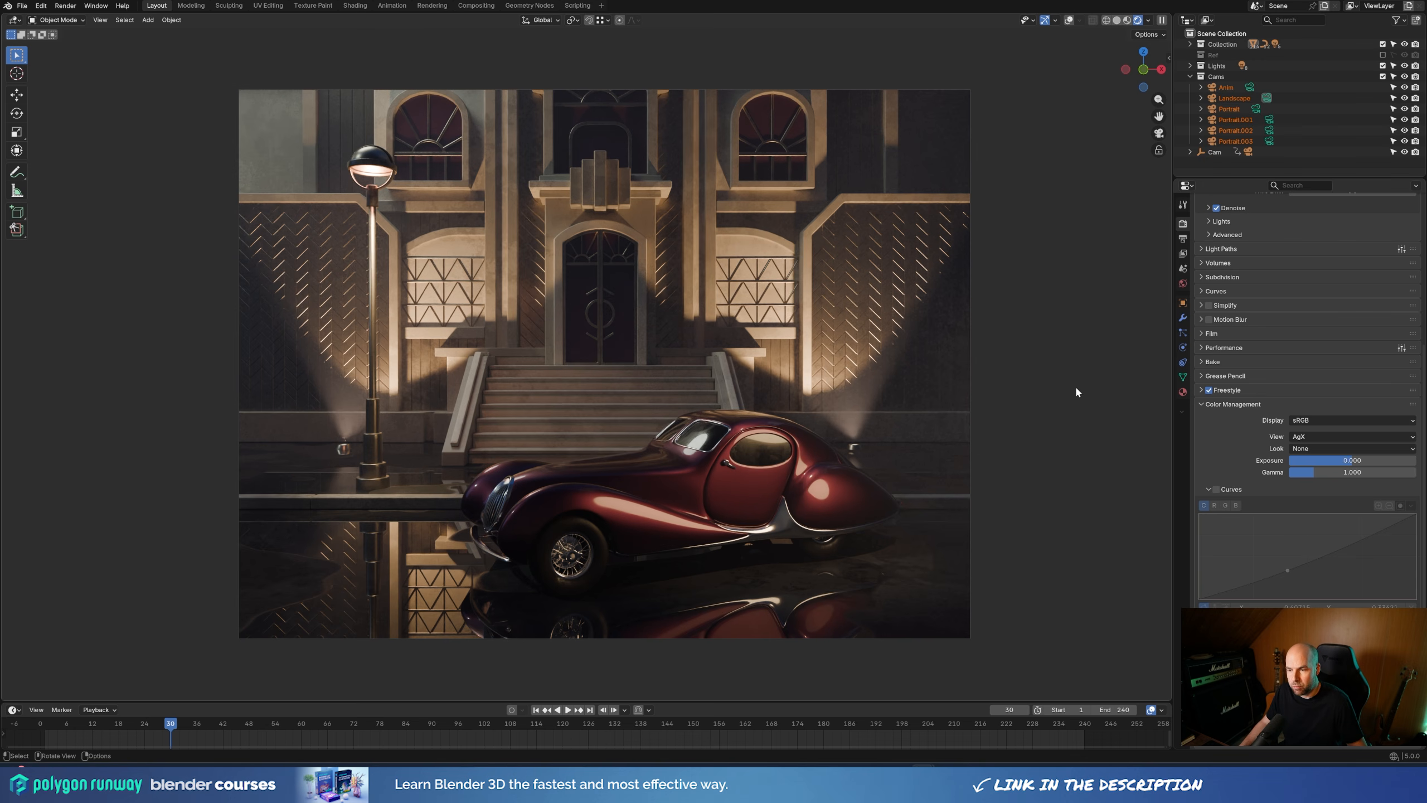
Set the view transform to ACES 2.0 and raise the exposure to about 2.4.
{"action": "left_click", "coordinate": [1314, 437]}
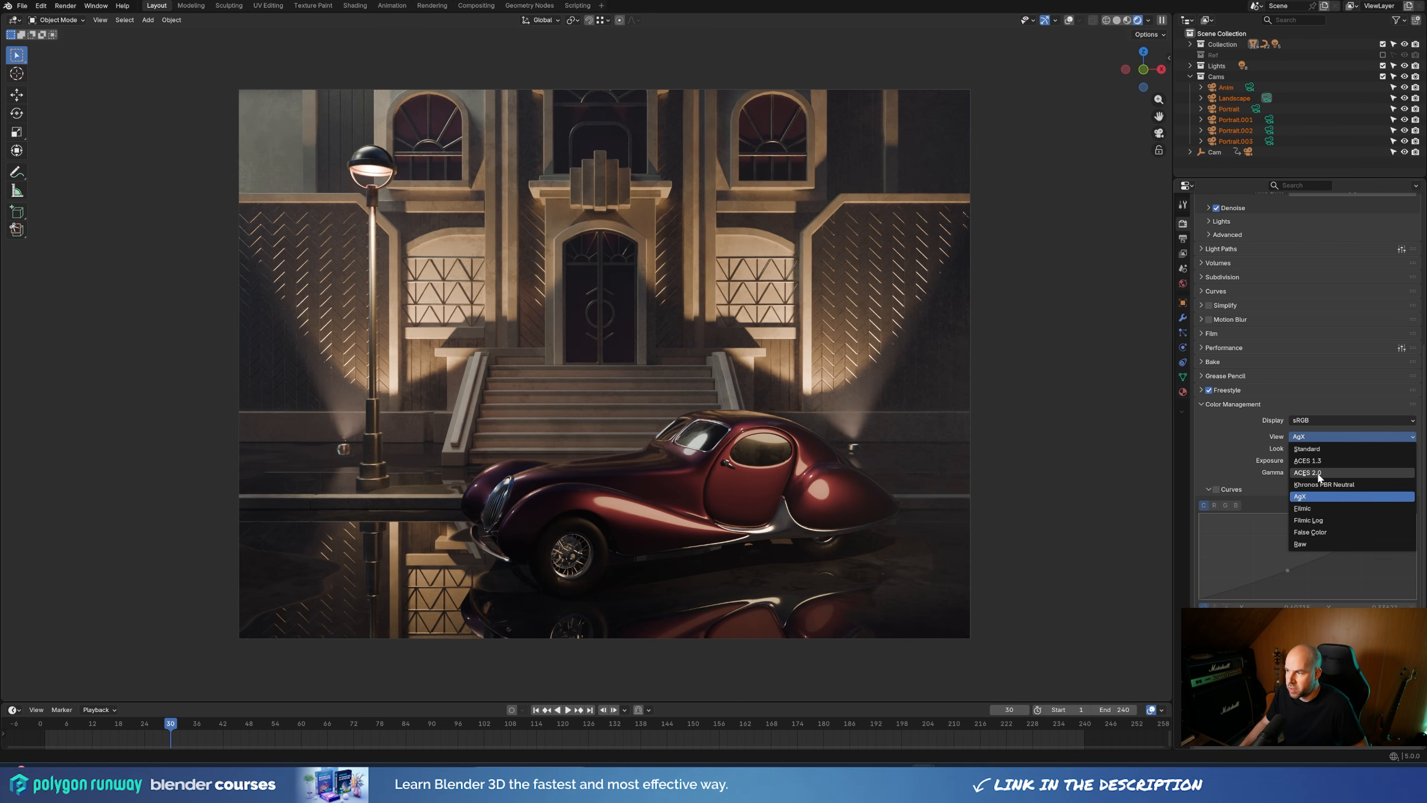
{"action": "left_click", "coordinate": [1319, 472]}
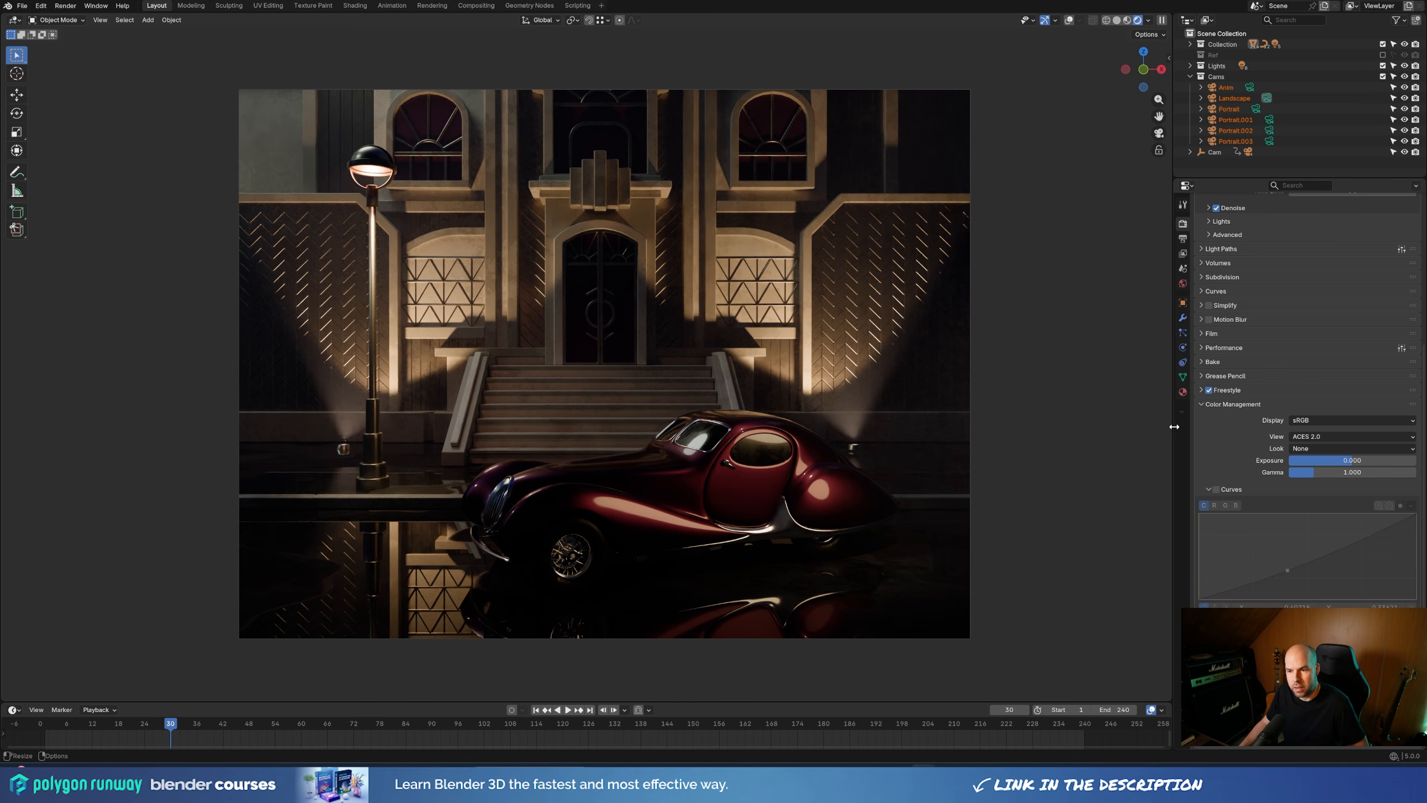
{"action": "left_click_drag", "start_coordinate": [1399, 460], "coordinate": [1368, 463]}
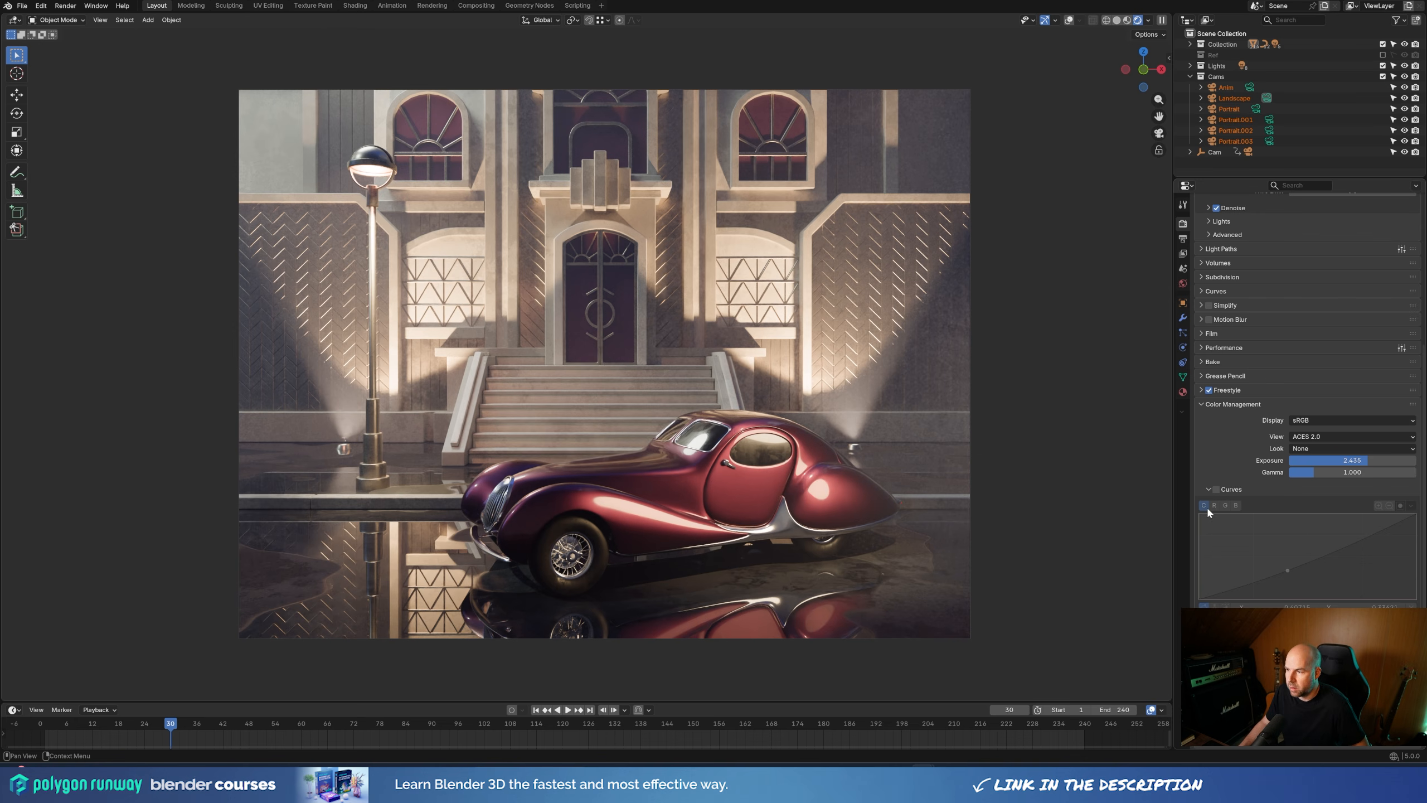
Enable the Color Management curves, lower the curve's middle point and increase the exposure to about 3.07.
{"action": "left_click", "coordinate": [1215, 488]}
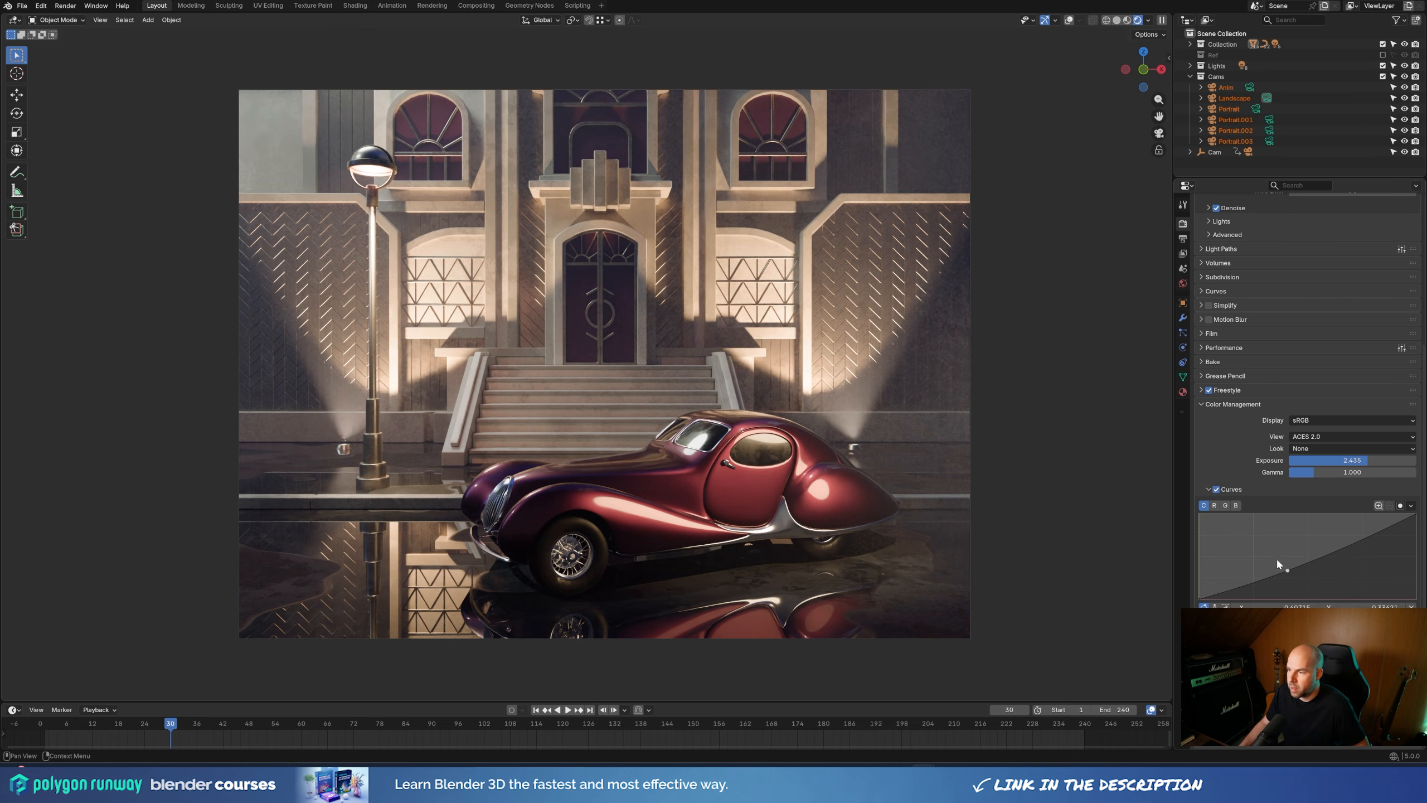
{"action": "left_click_drag", "start_coordinate": [1286, 570], "coordinate": [1291, 575]}
{"action": "left_click_drag", "start_coordinate": [1341, 460], "coordinate": [1345, 461]}
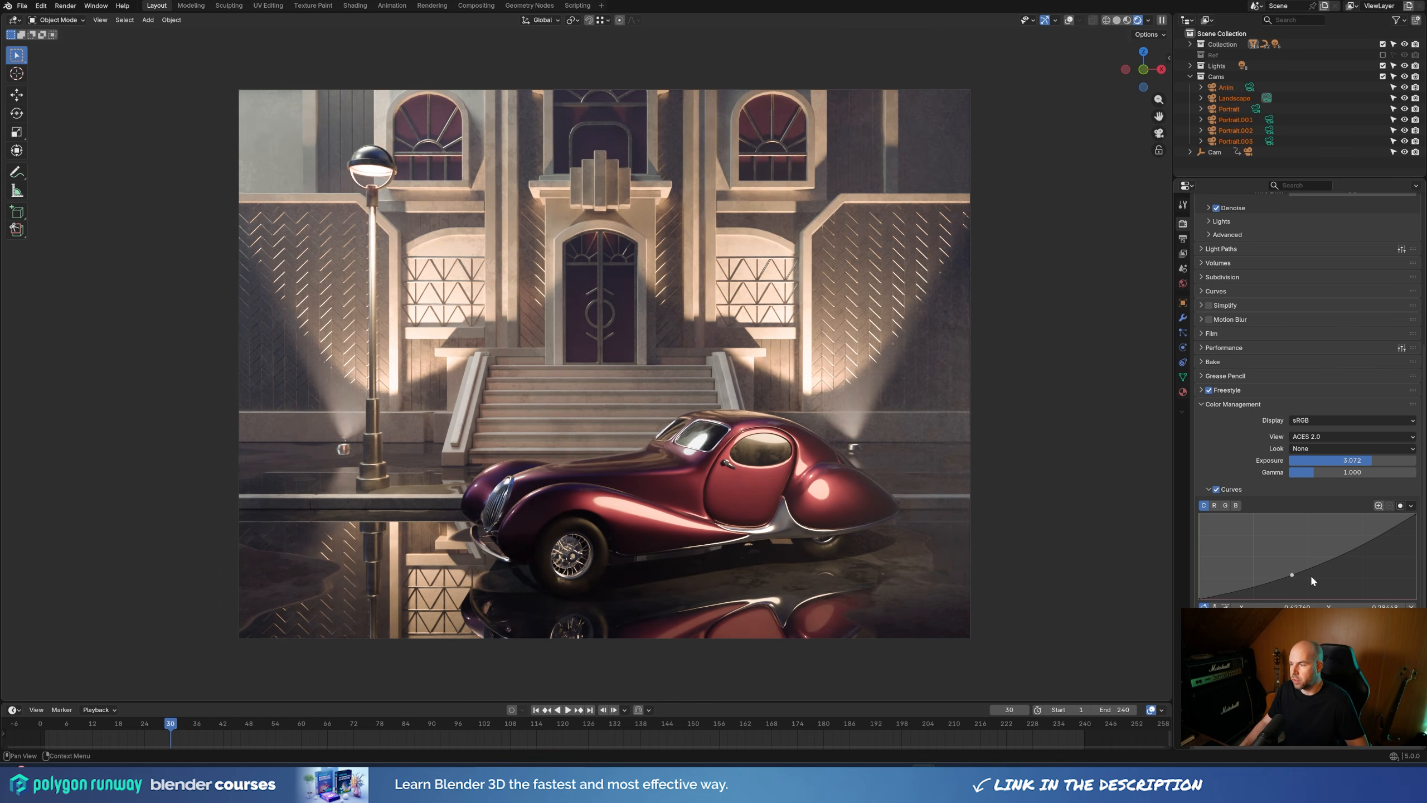